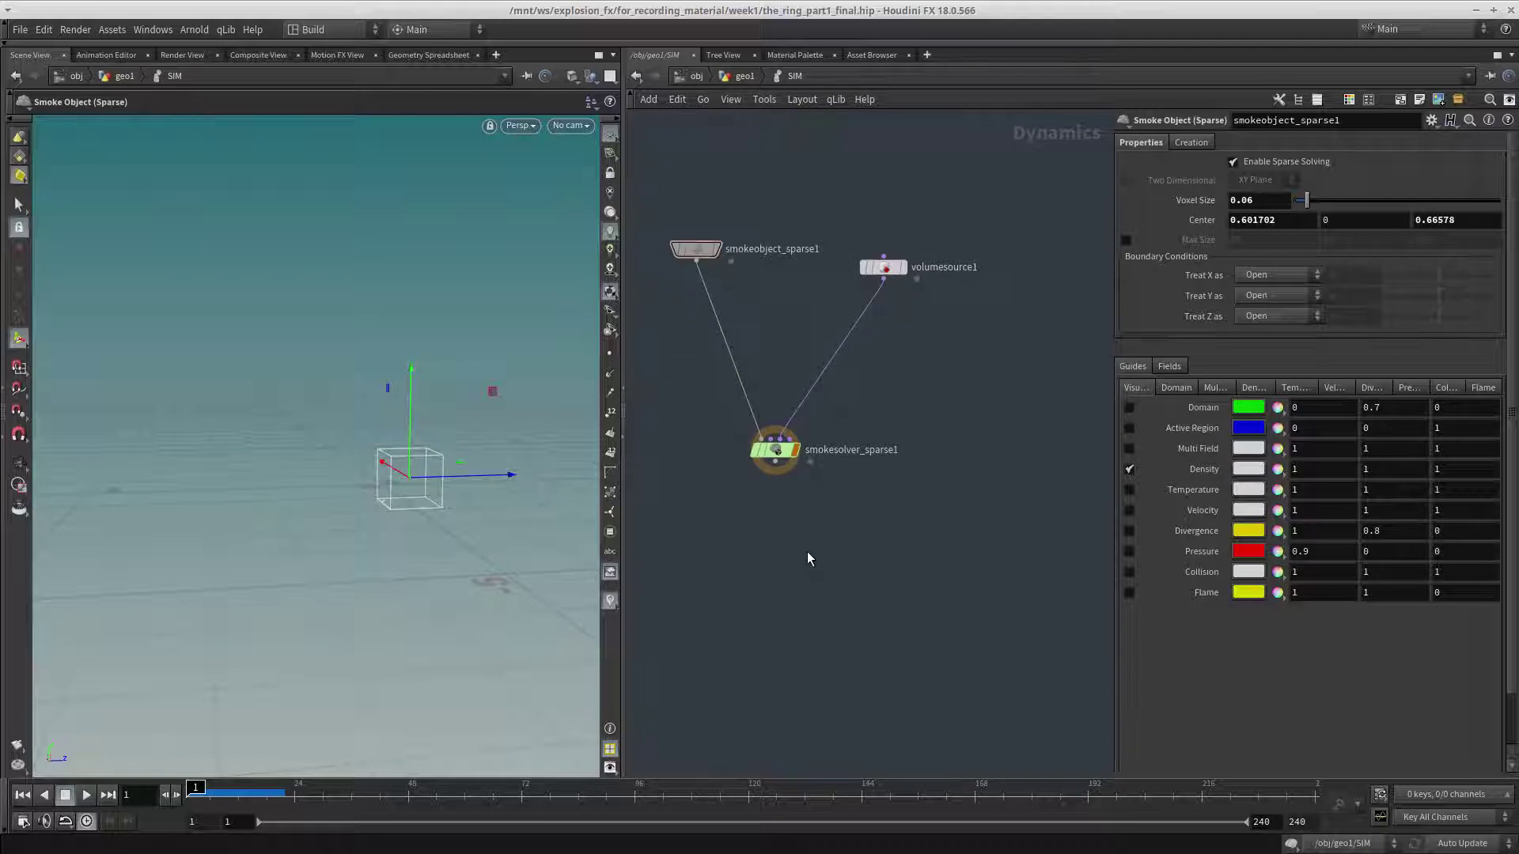
Add a Dop Import Fields node in geo1 and load the preset with density, vel, rest, temperature and Cd fields.
key("u")
key("Tab")
type("dopimp")
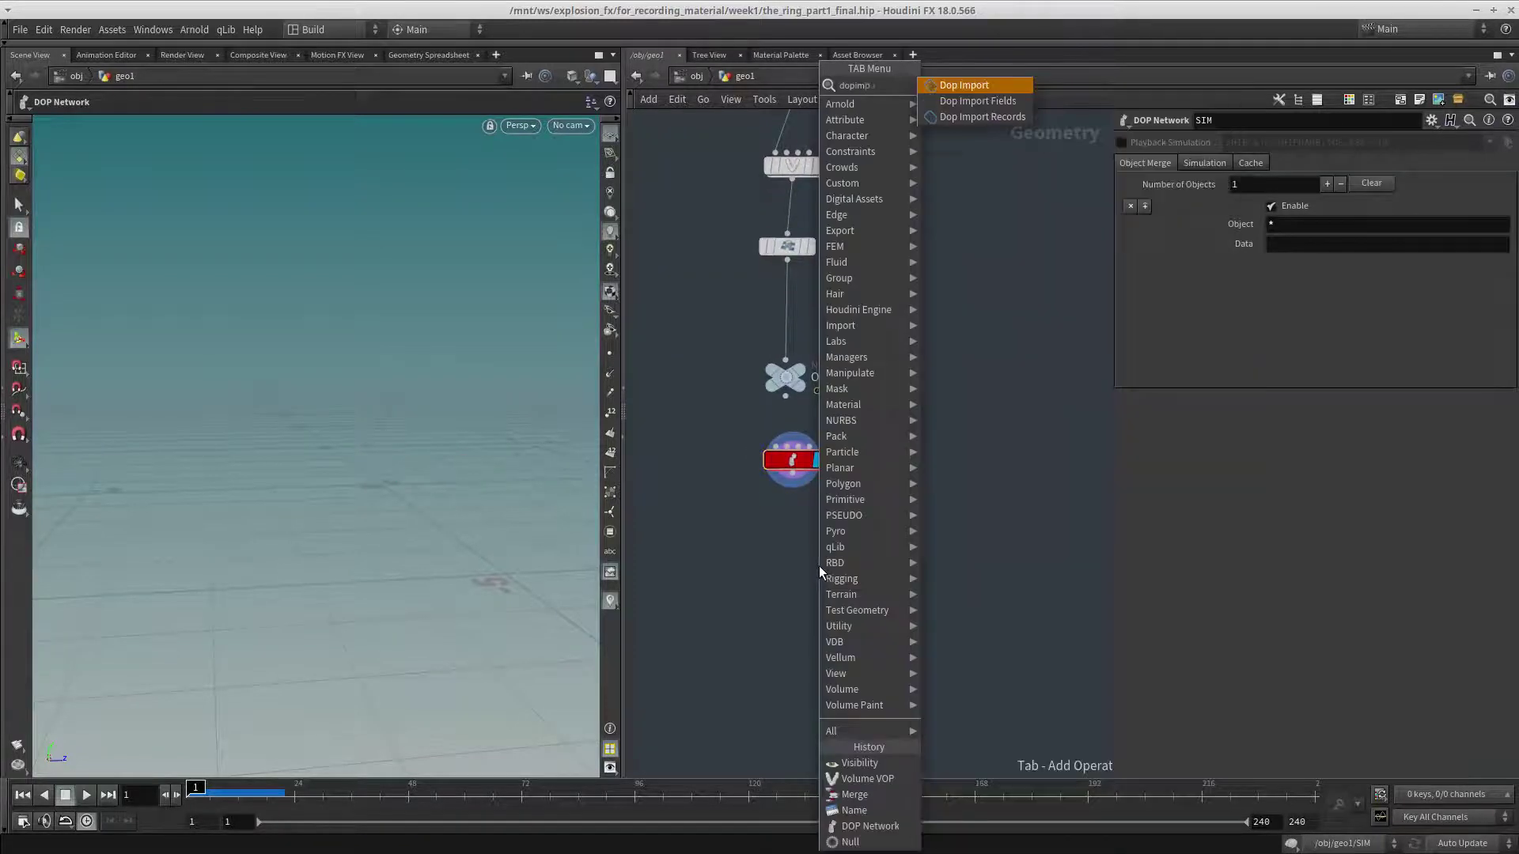
key("Down")
key("Return")
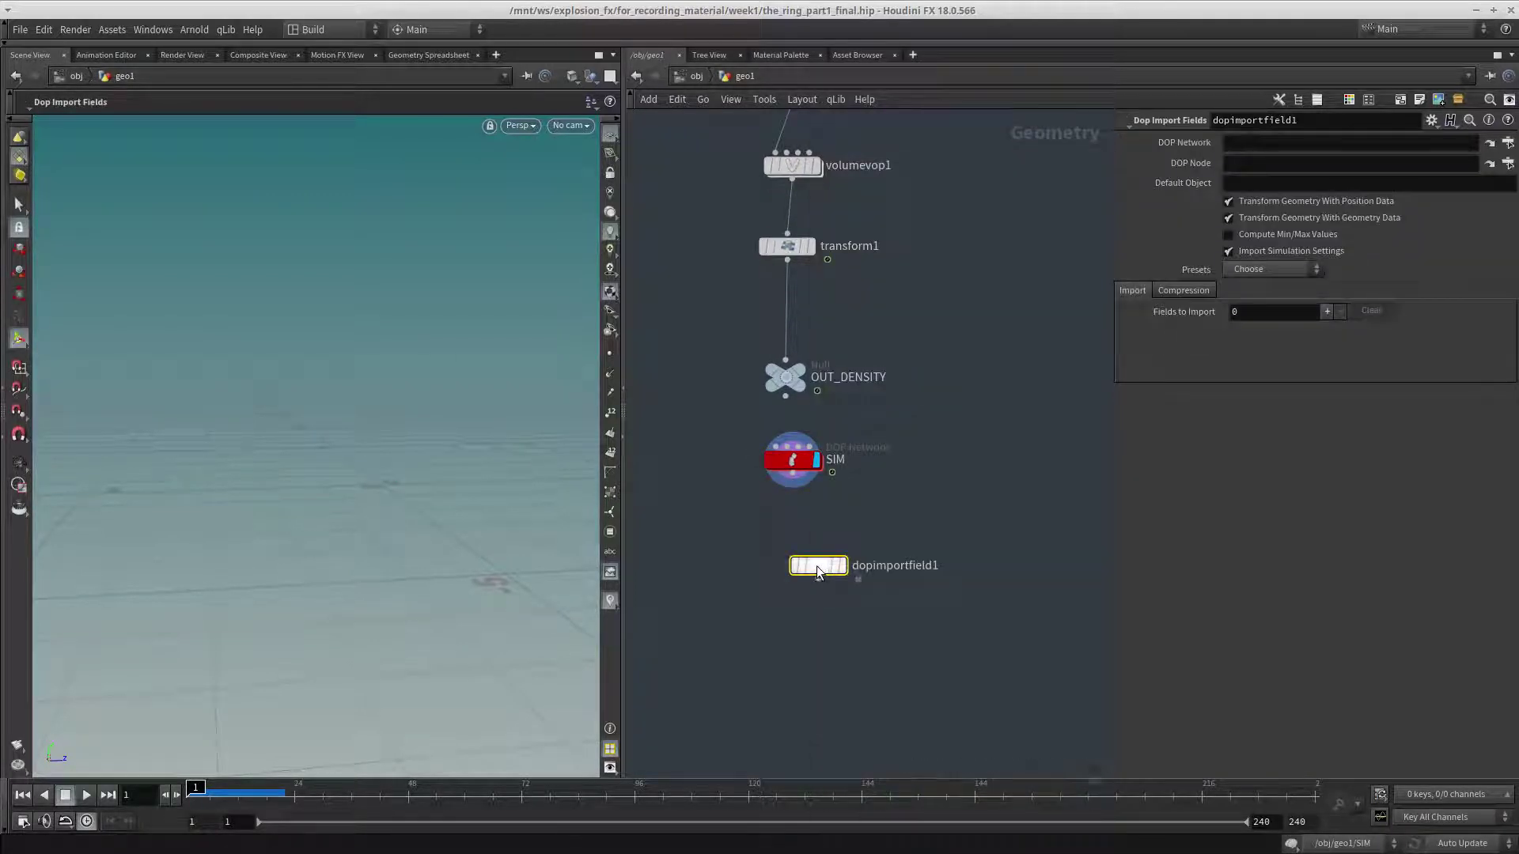
left_click(823, 569)
left_click(1262, 271)
left_click(1257, 294)
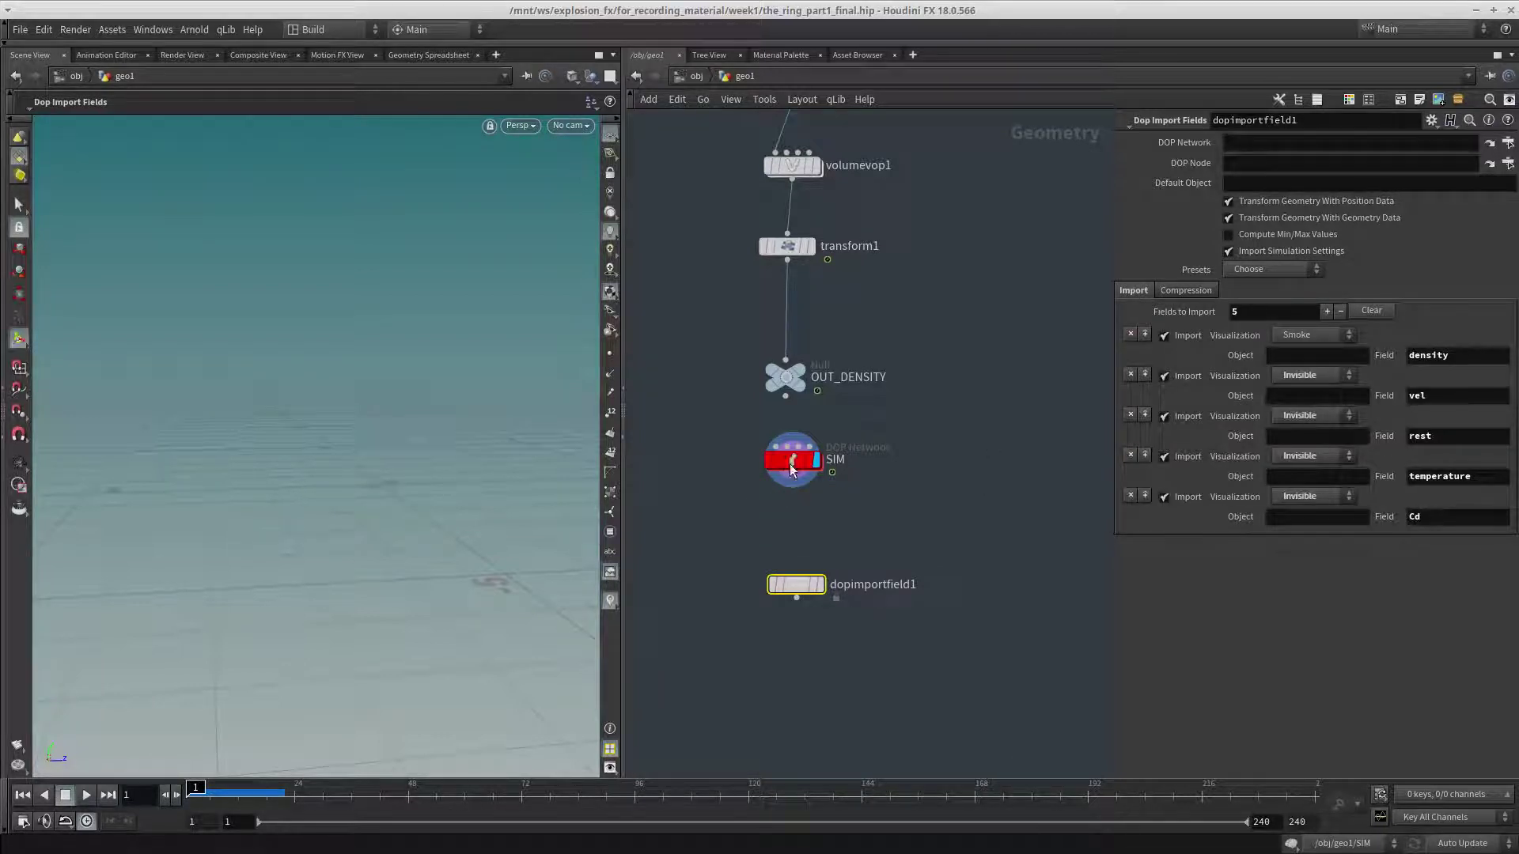
Set the import node's DOP Network to ../SIM and its DOP Node to /obj/geo1/SIM/smokeobject_sparse1.
left_click_drag(791, 462, 1259, 144)
double_click(791, 459)
key("ctrl+c")
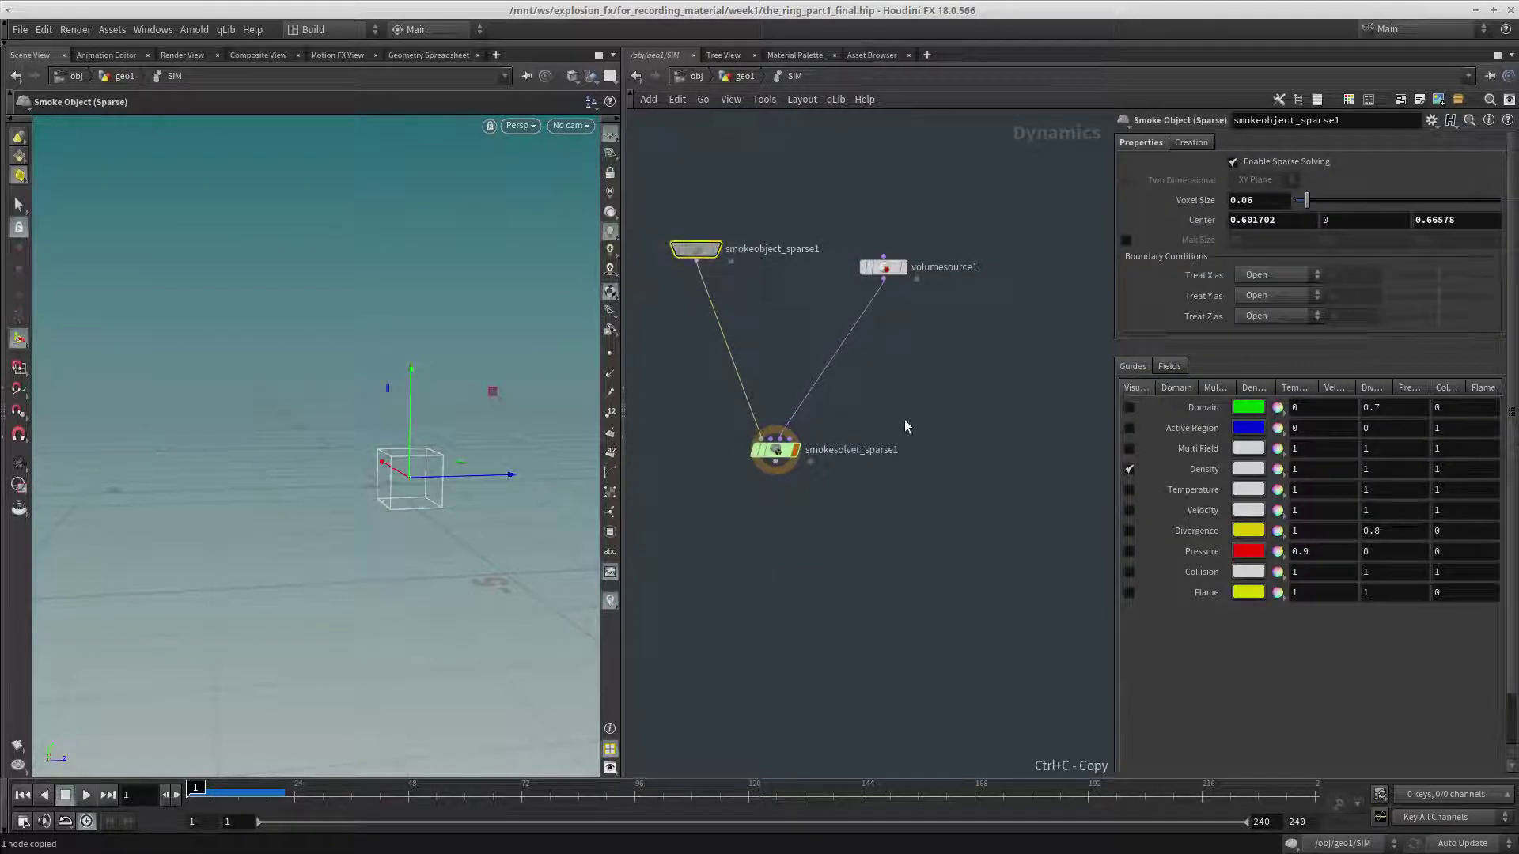
key("u")
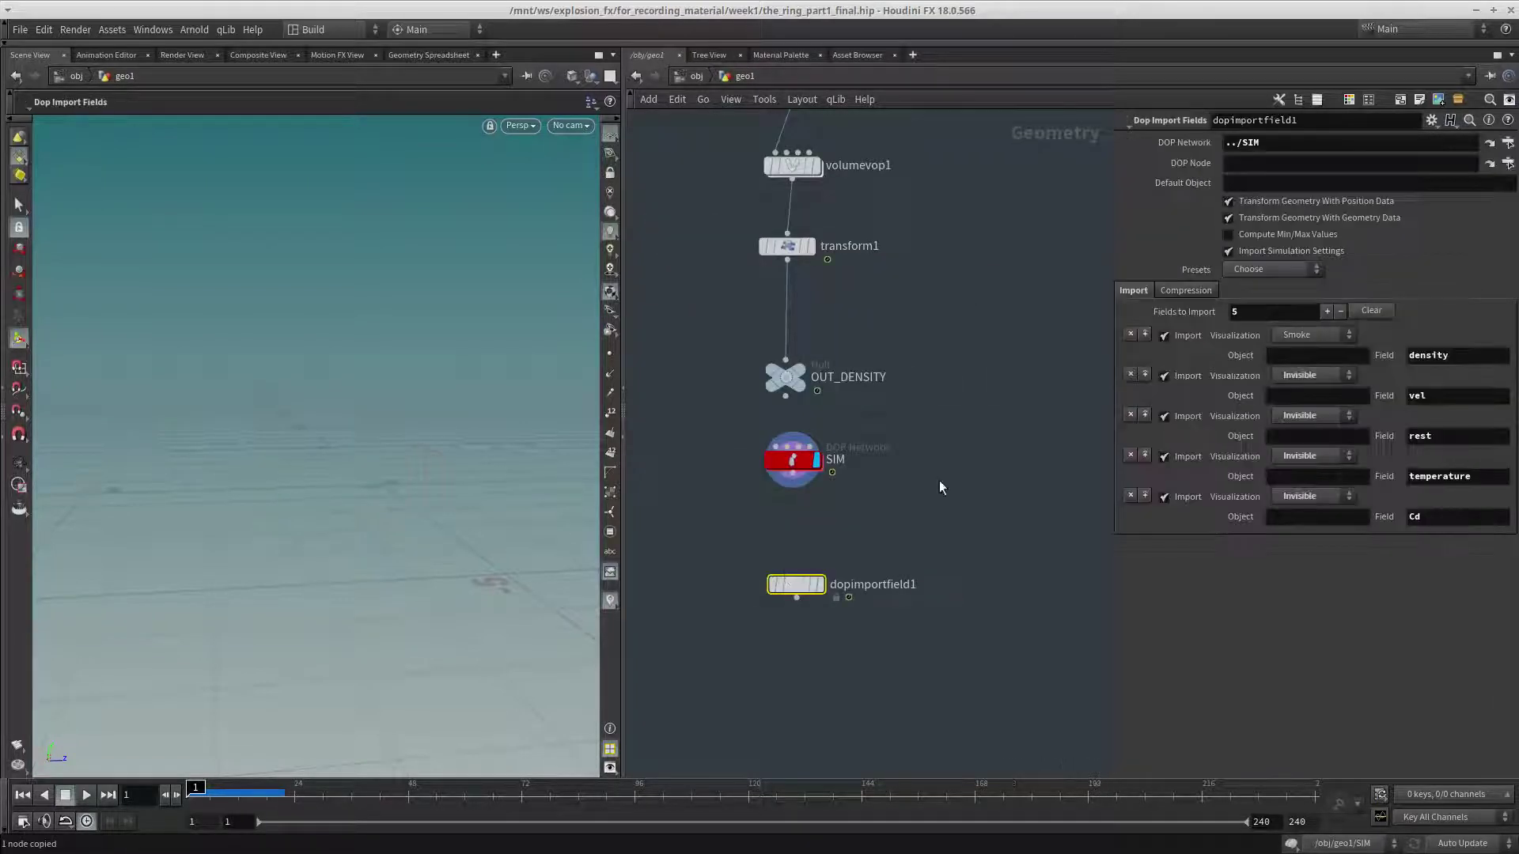
left_click(1267, 163)
key("ctrl+v")
key("Return")
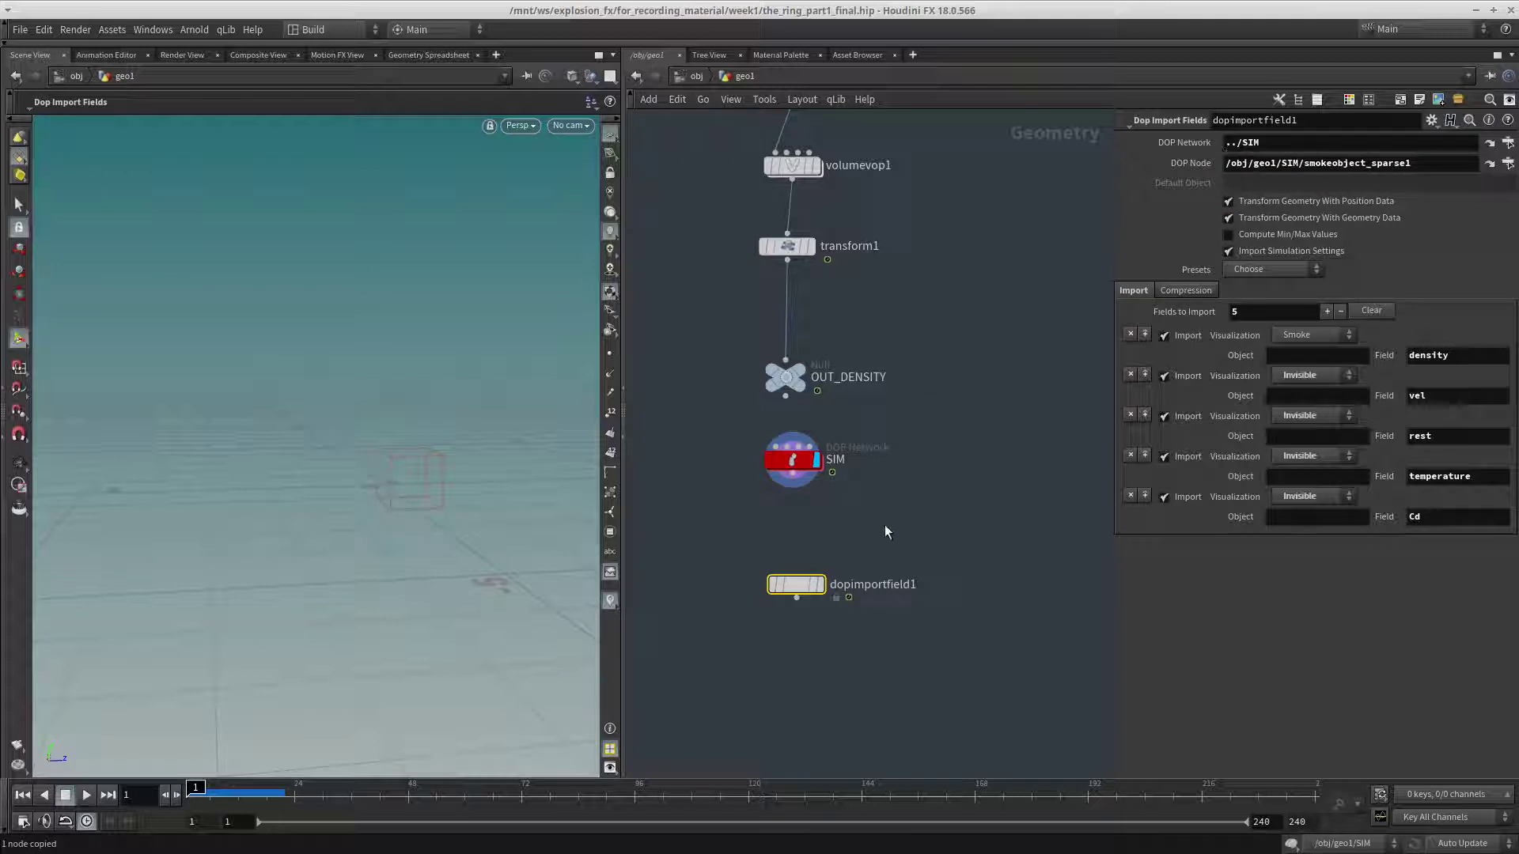
Display the field import node and scrub the timeline to frame 23, inspecting the imported volumes.
left_click(820, 584)
left_click_drag(195, 793, 245, 794)
middle_click(824, 580)
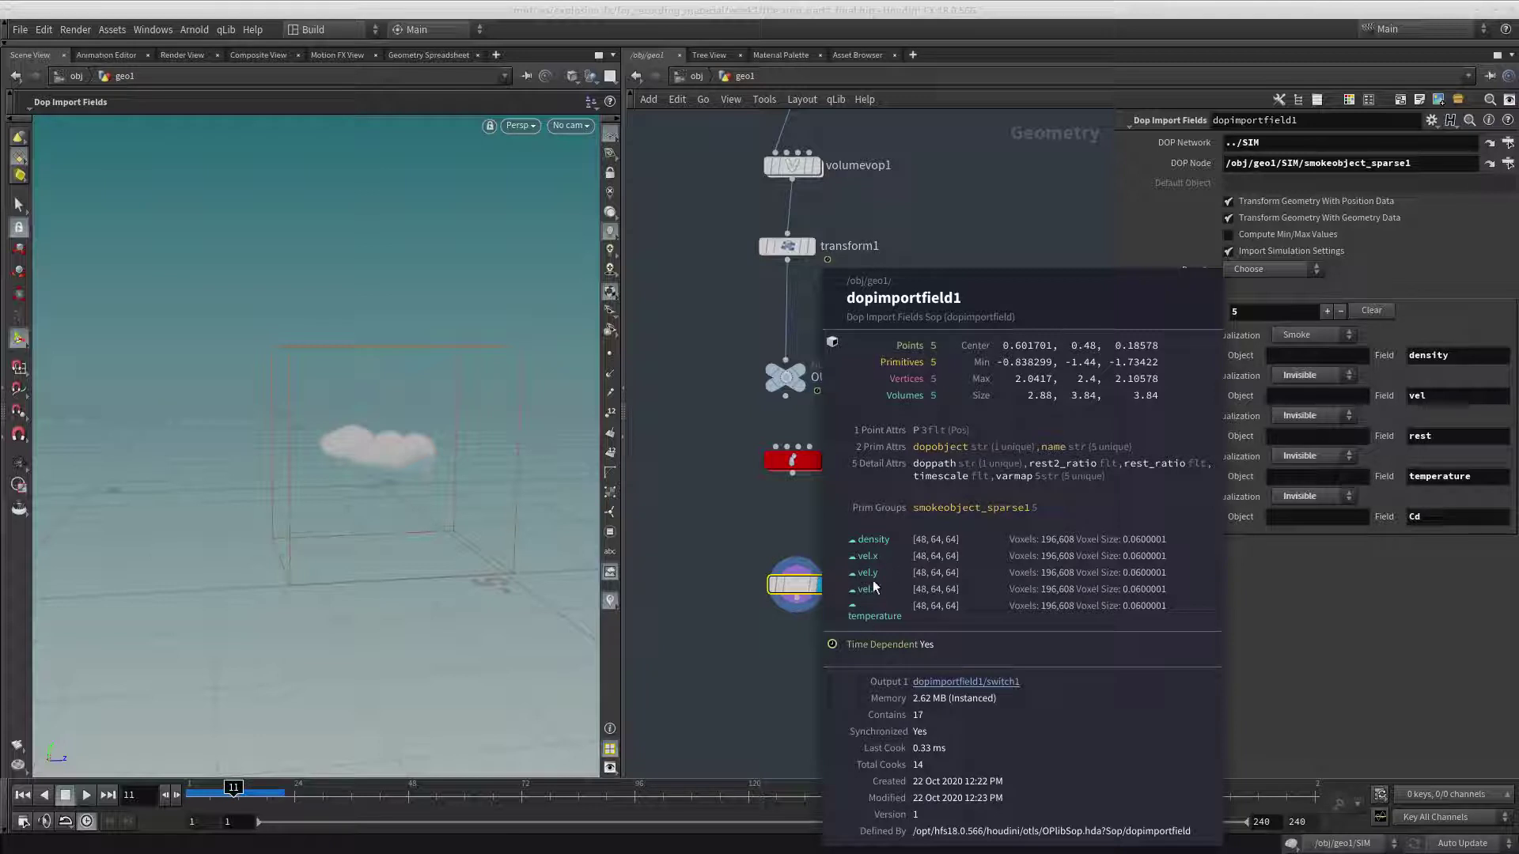
left_click_drag(237, 794, 298, 793)
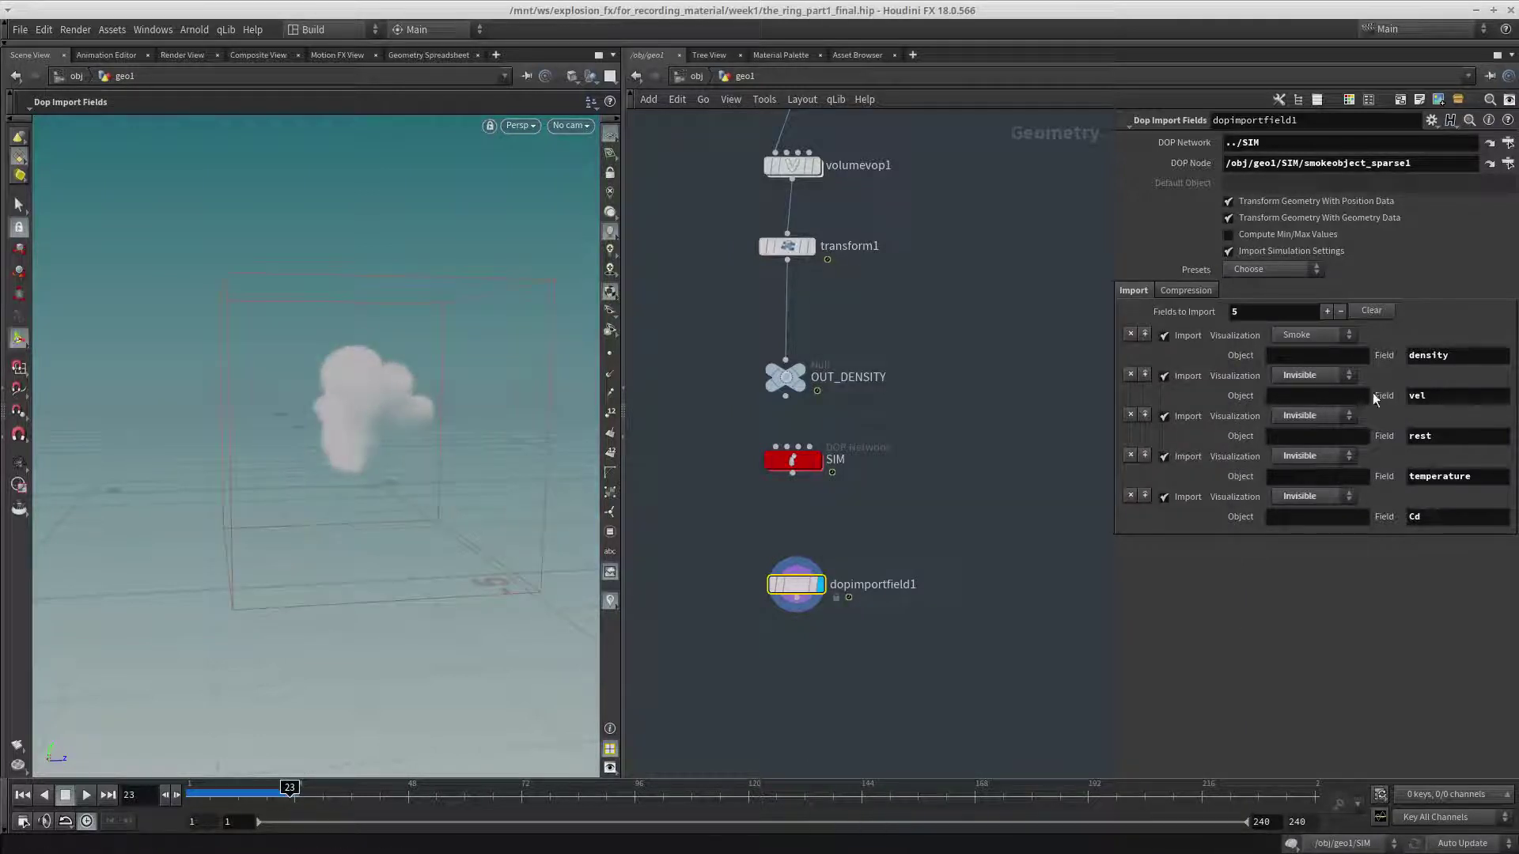
Remove the vel, rest and Cd fields from the import list, keeping density and temperature, and check the node's volume info.
left_click(1165, 419)
left_click(1164, 377)
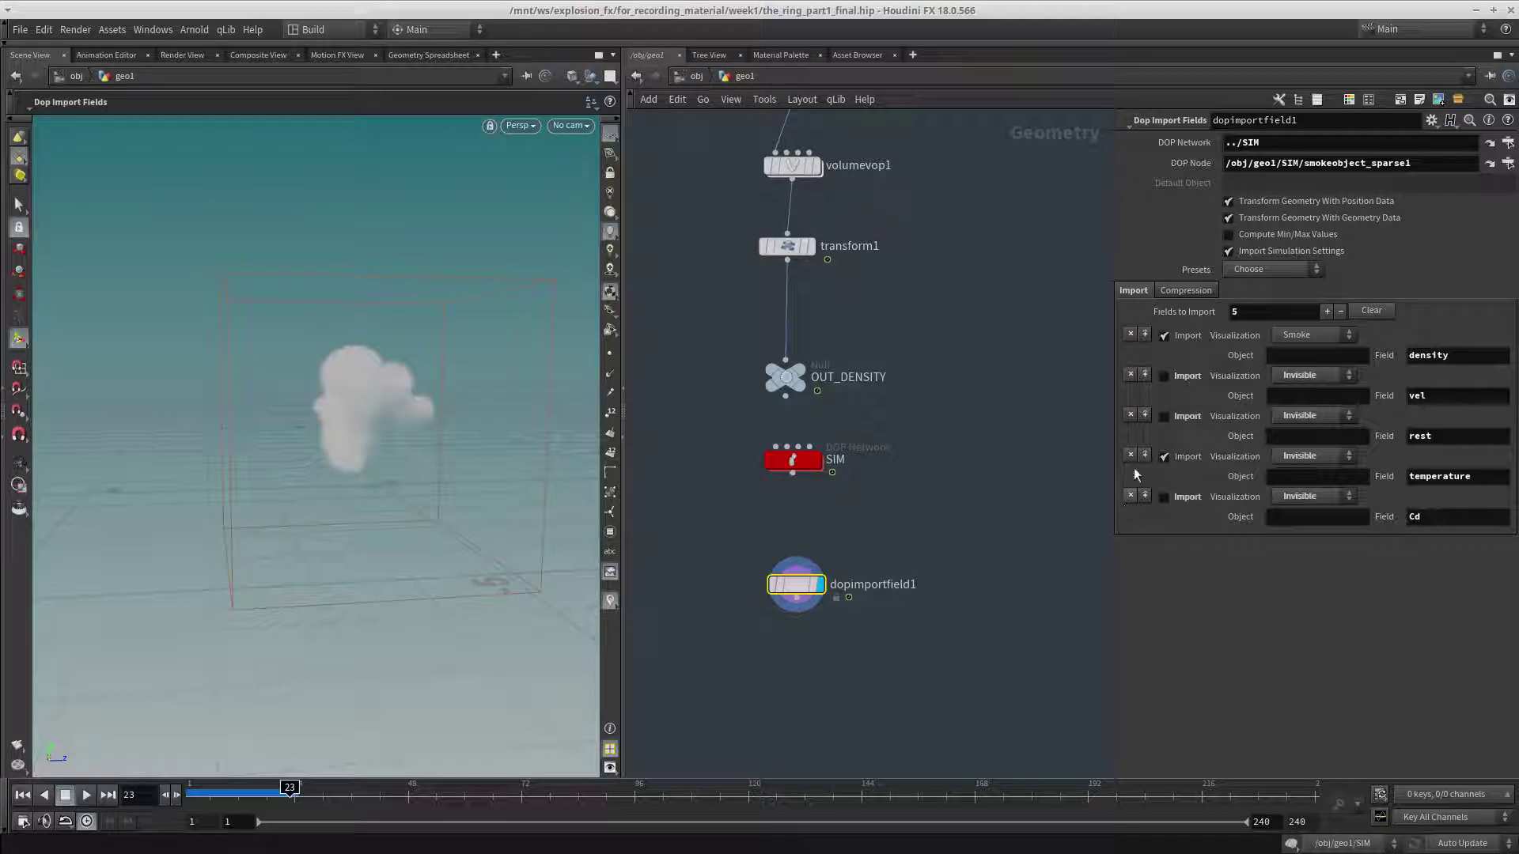
left_click(1130, 496)
left_click(1130, 416)
left_click(1130, 374)
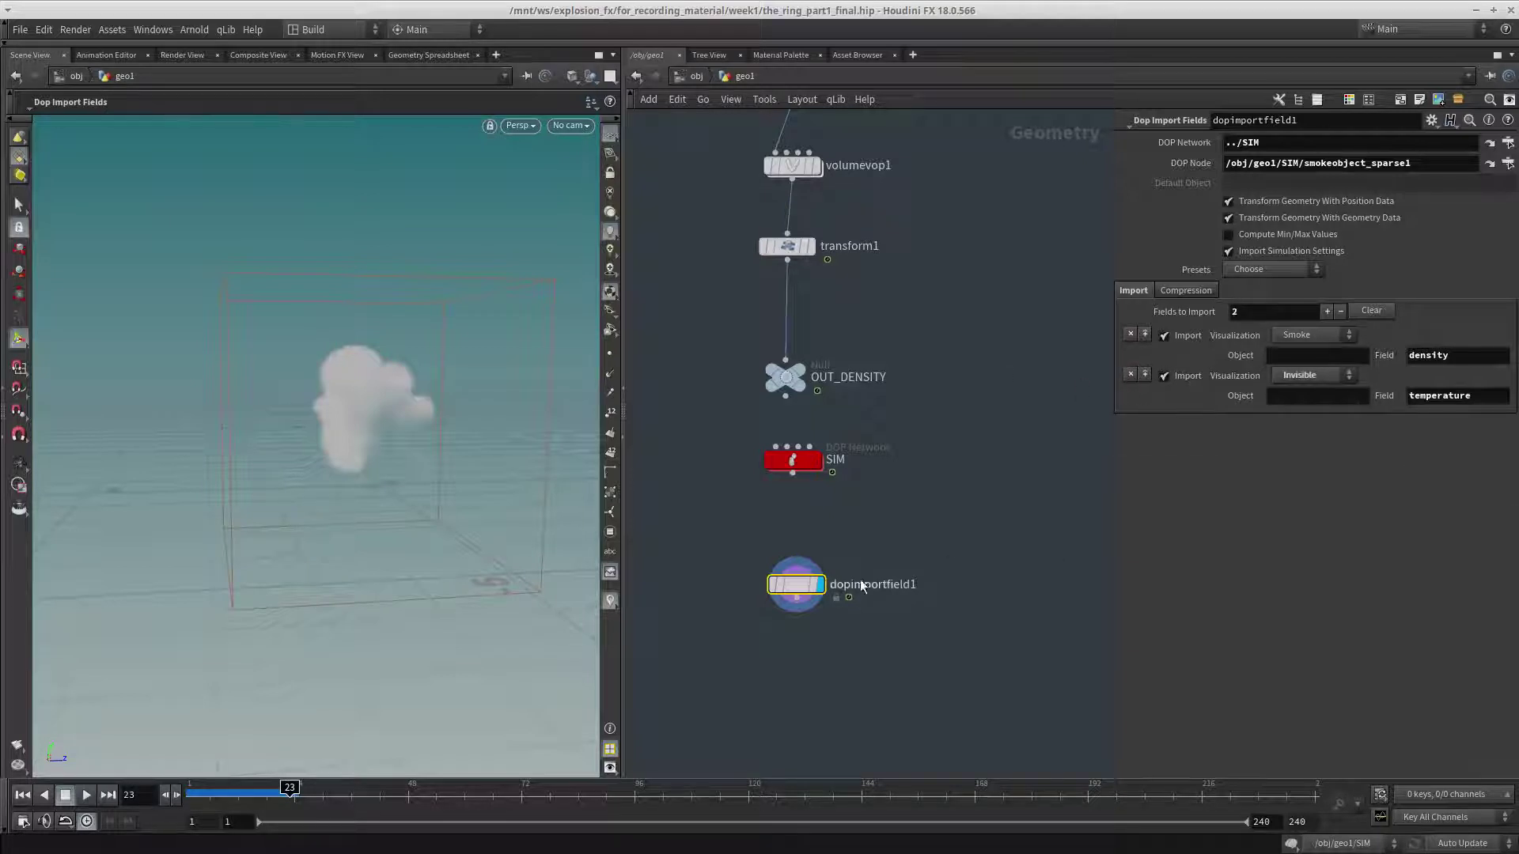
middle_click_drag(912, 538, 908, 498)
middle_click(791, 544)
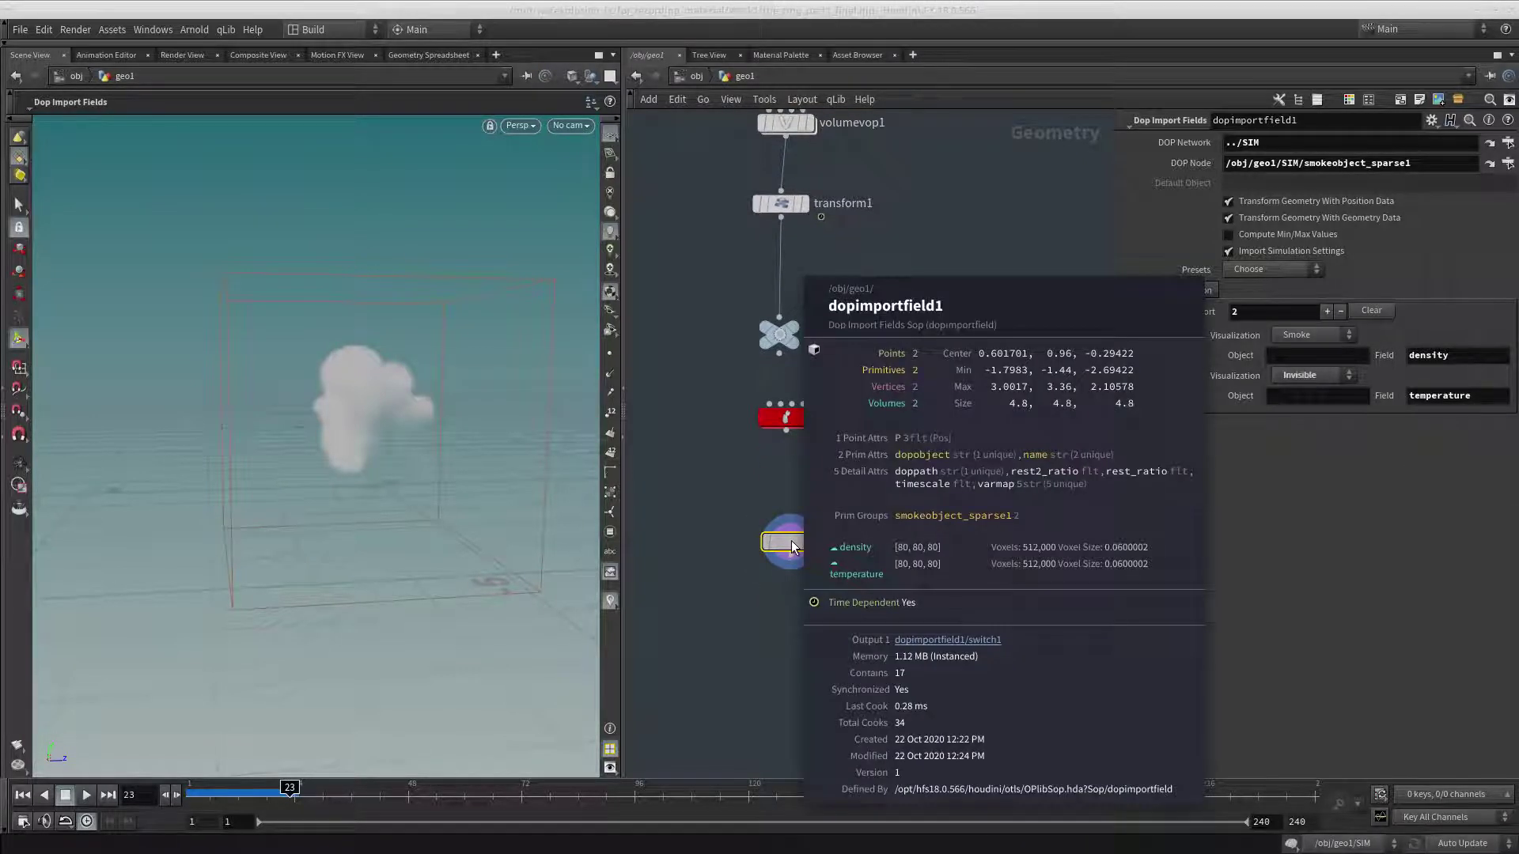
middle_click_drag(751, 715, 763, 613)
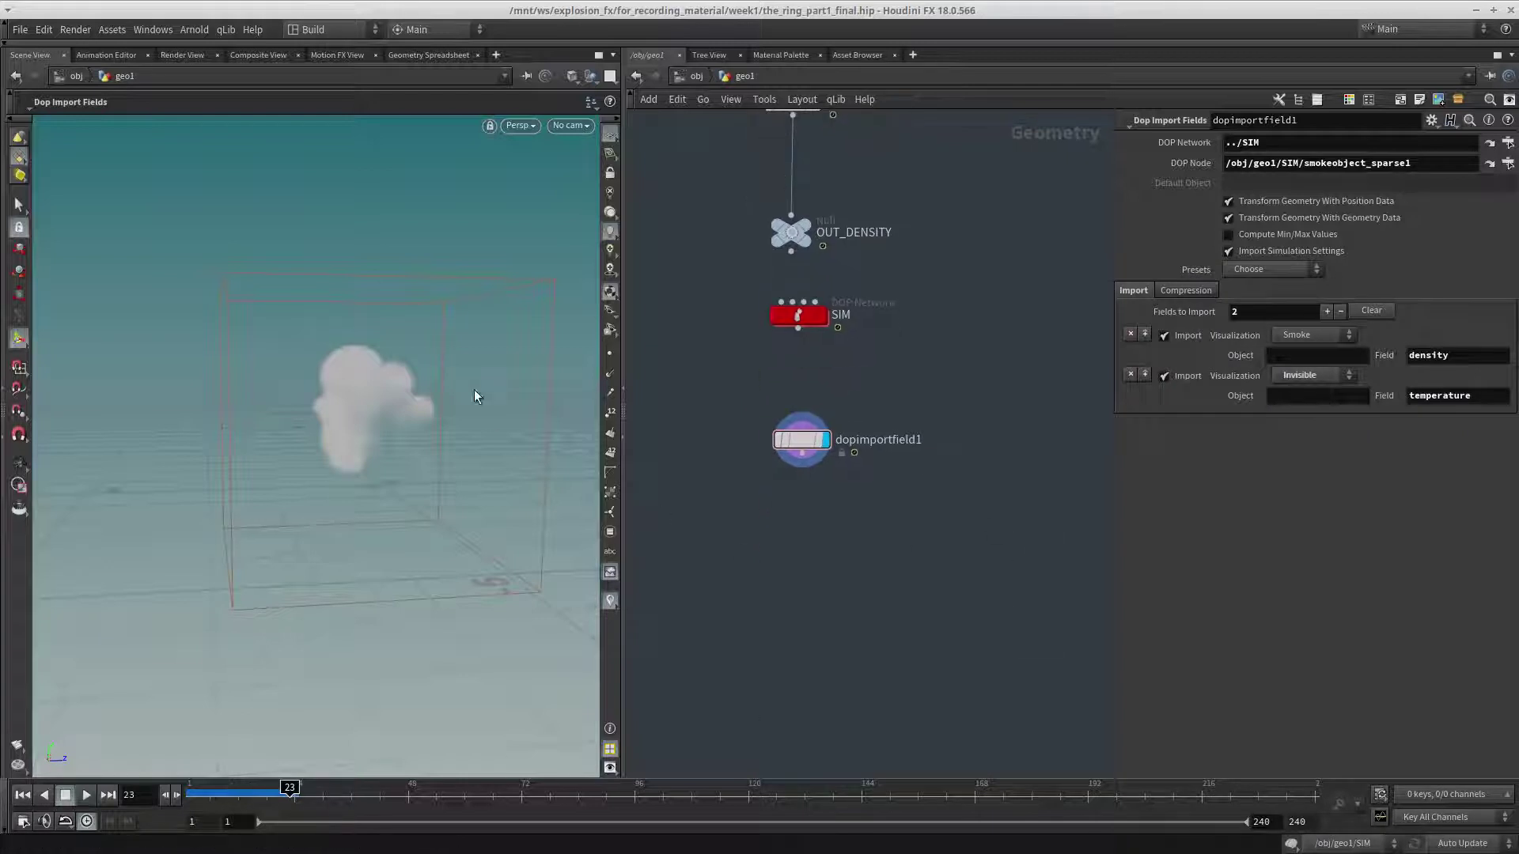
Widen the scene viewport slightly and show its color correction bar.
key("Escape")
left_click_drag(361, 485, 427, 507, "alt")
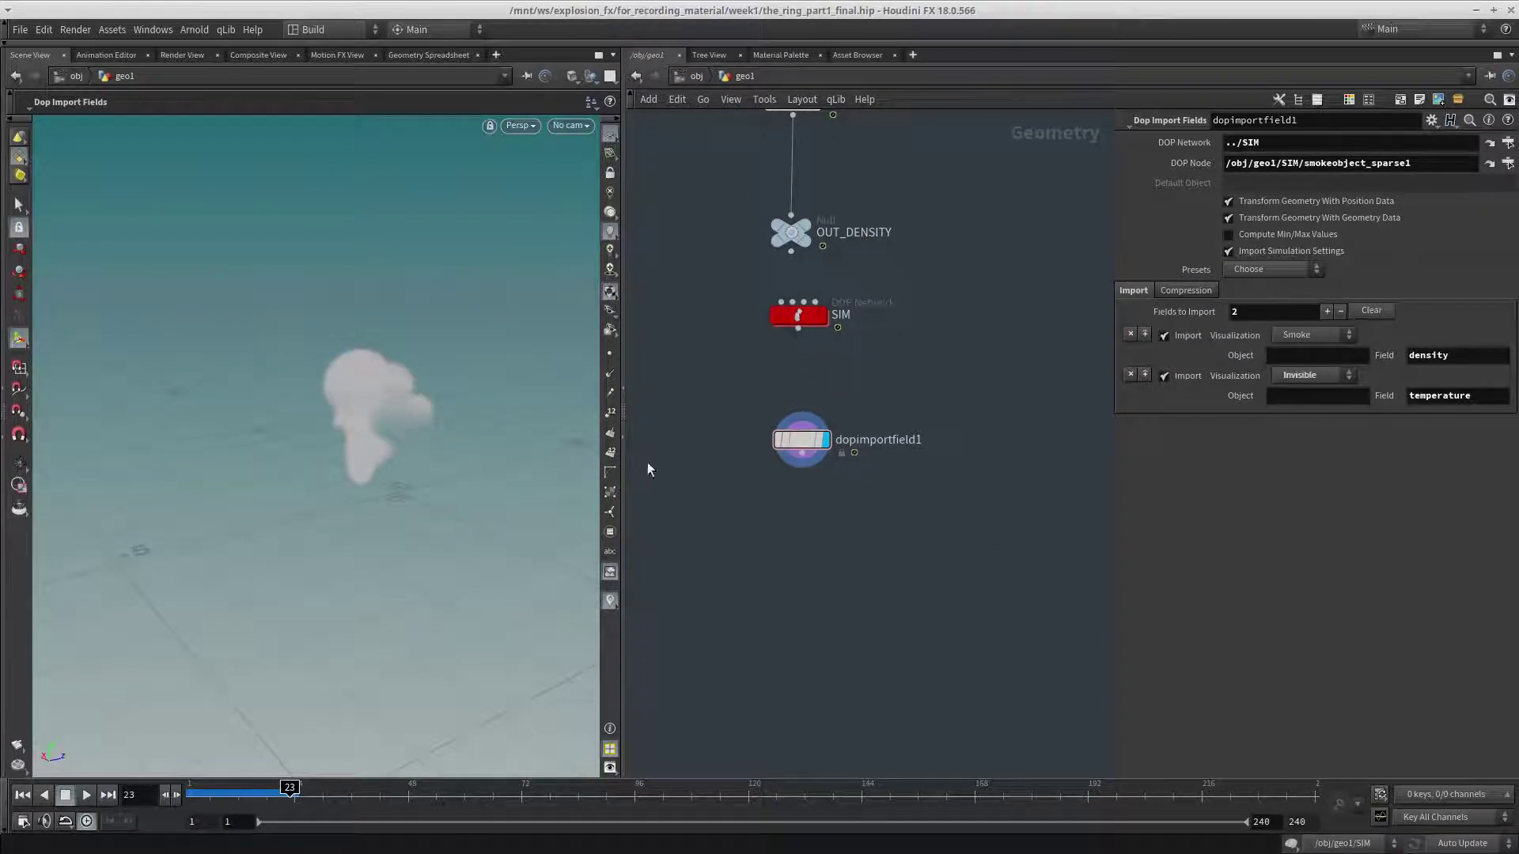
left_click_drag(621, 467, 665, 473)
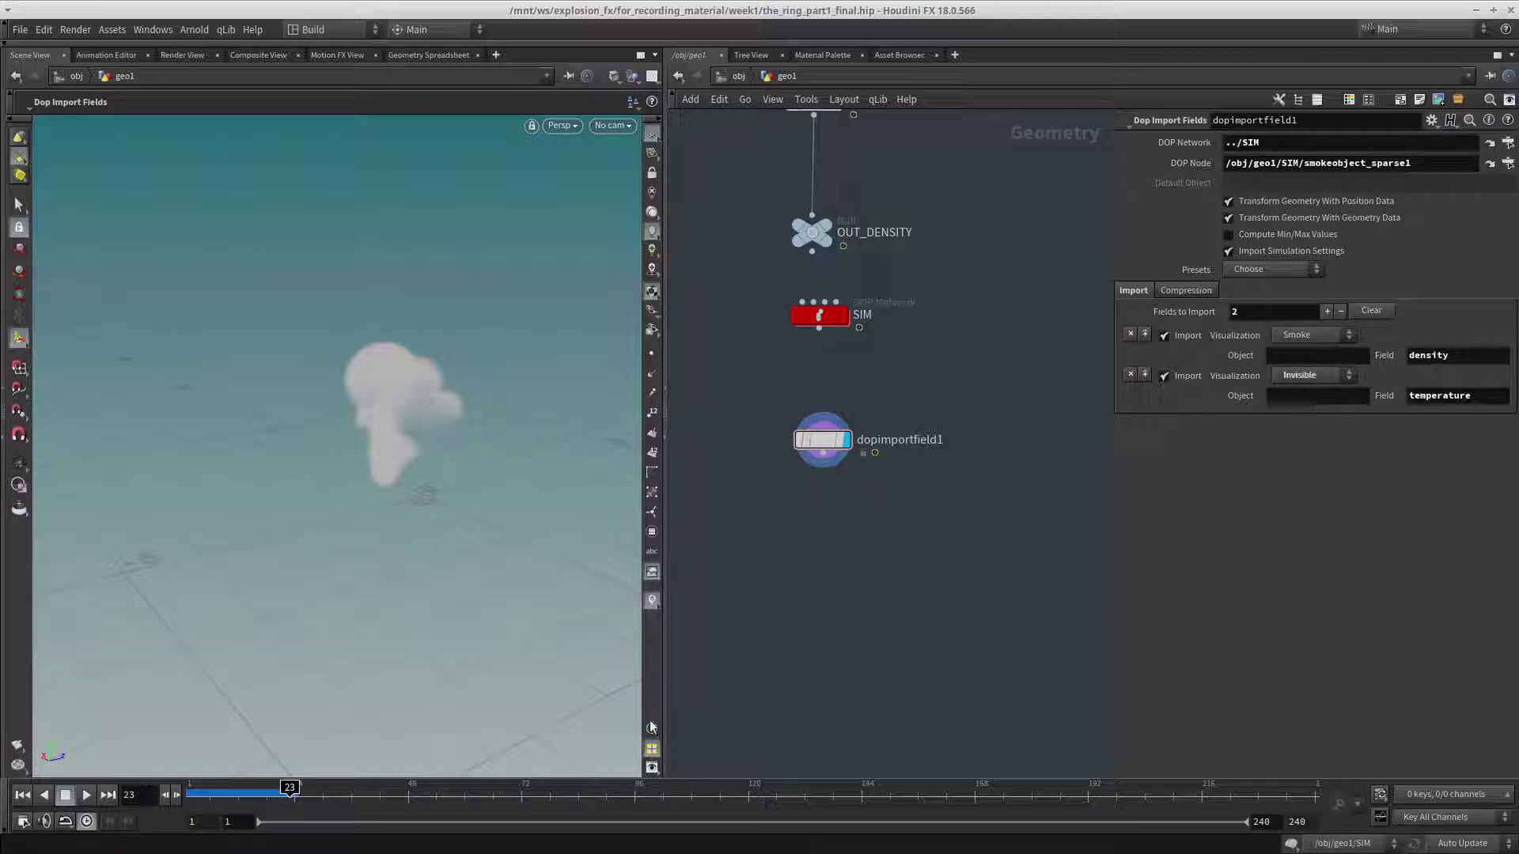
left_click(652, 766)
left_click(726, 774)
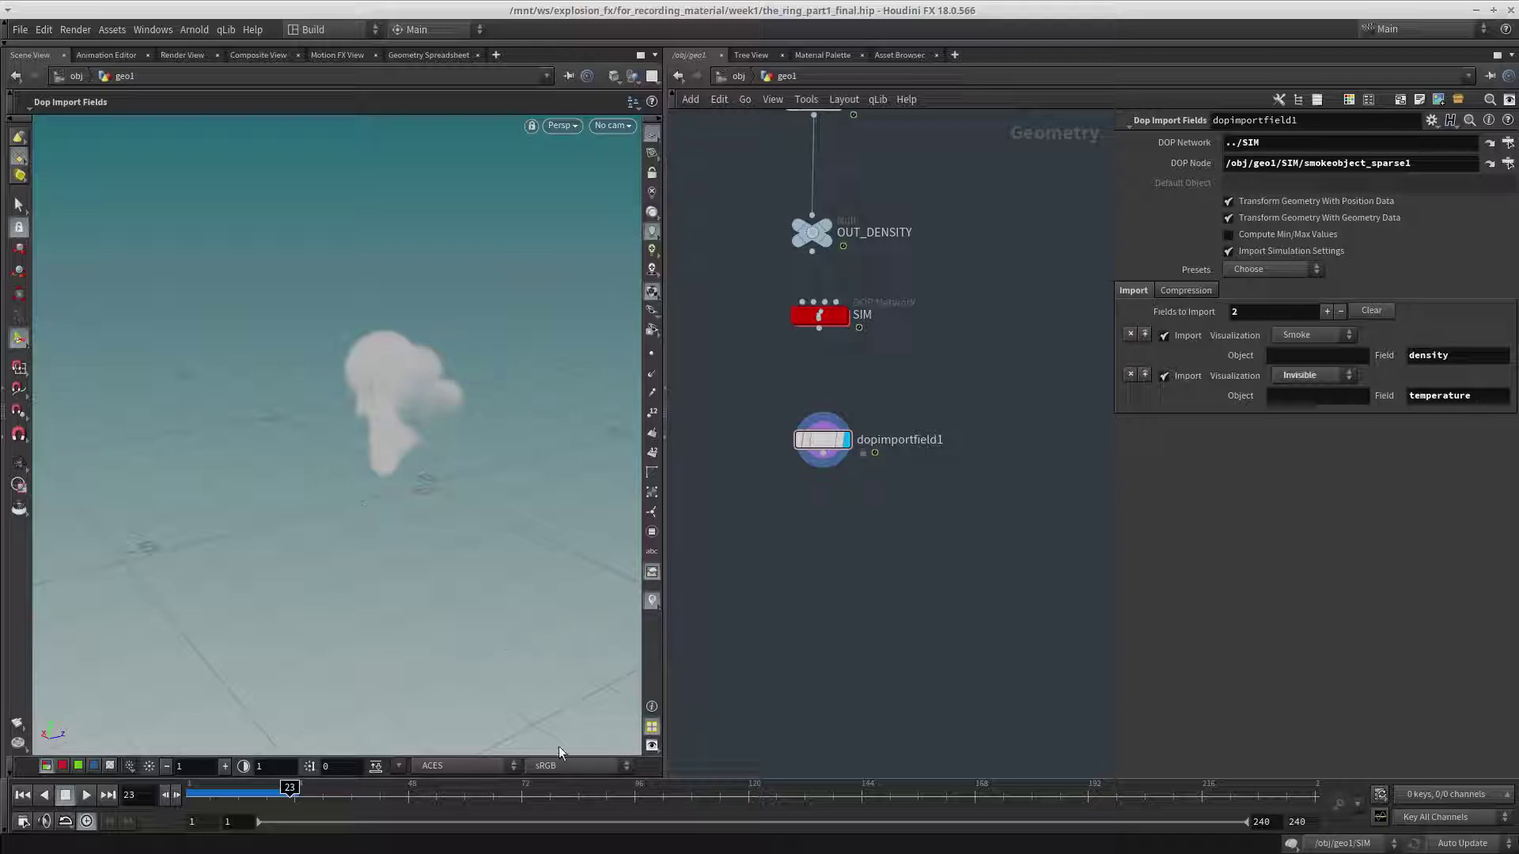
Turn off OpenColorIO for the viewport and set the view transform to Raw.
left_click(469, 767)
left_click(453, 783)
left_click(552, 766)
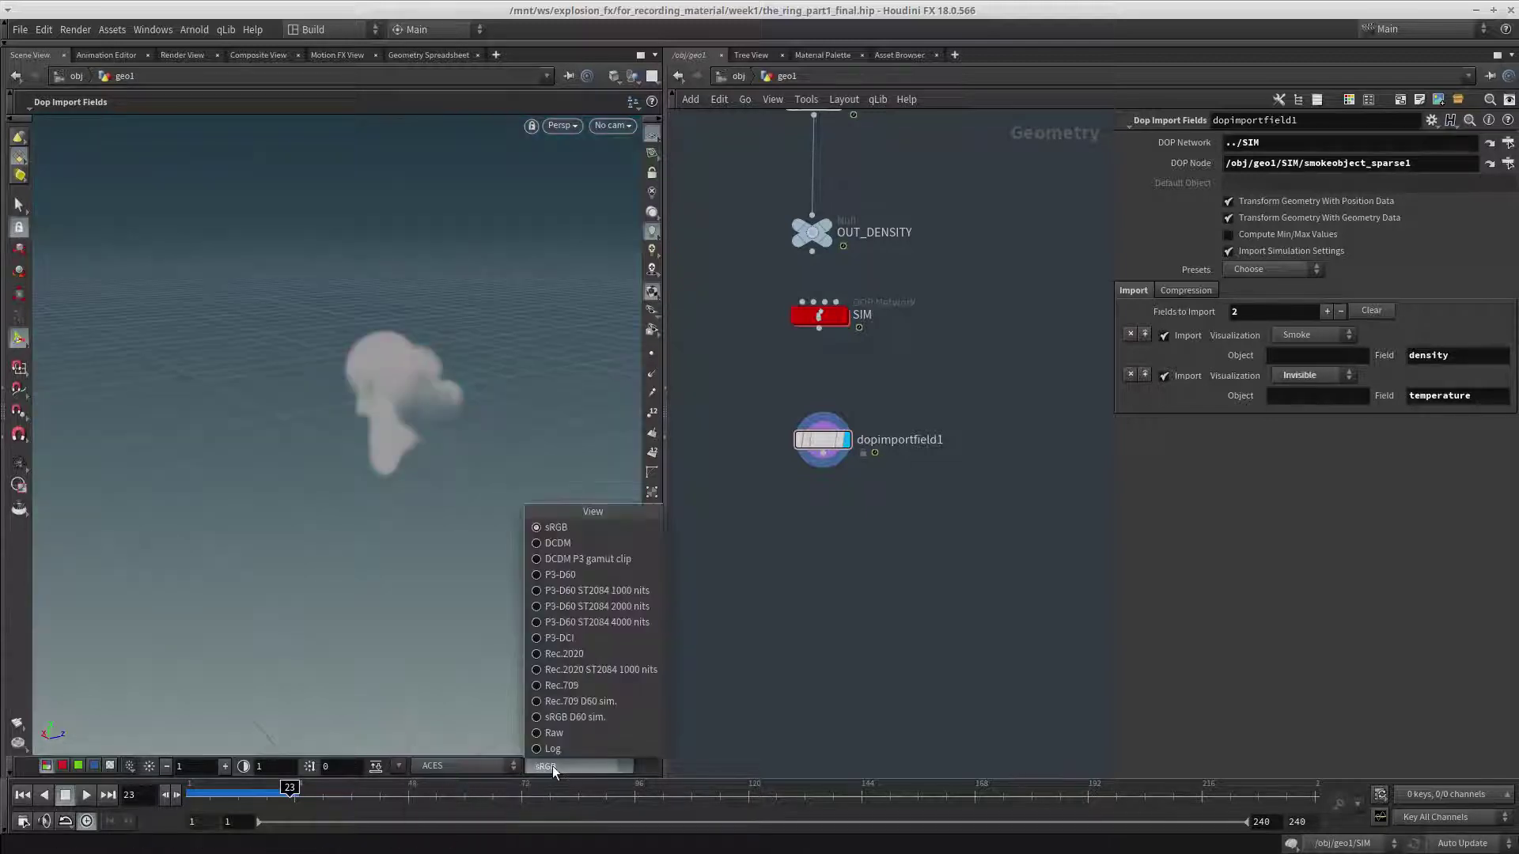
left_click(586, 733)
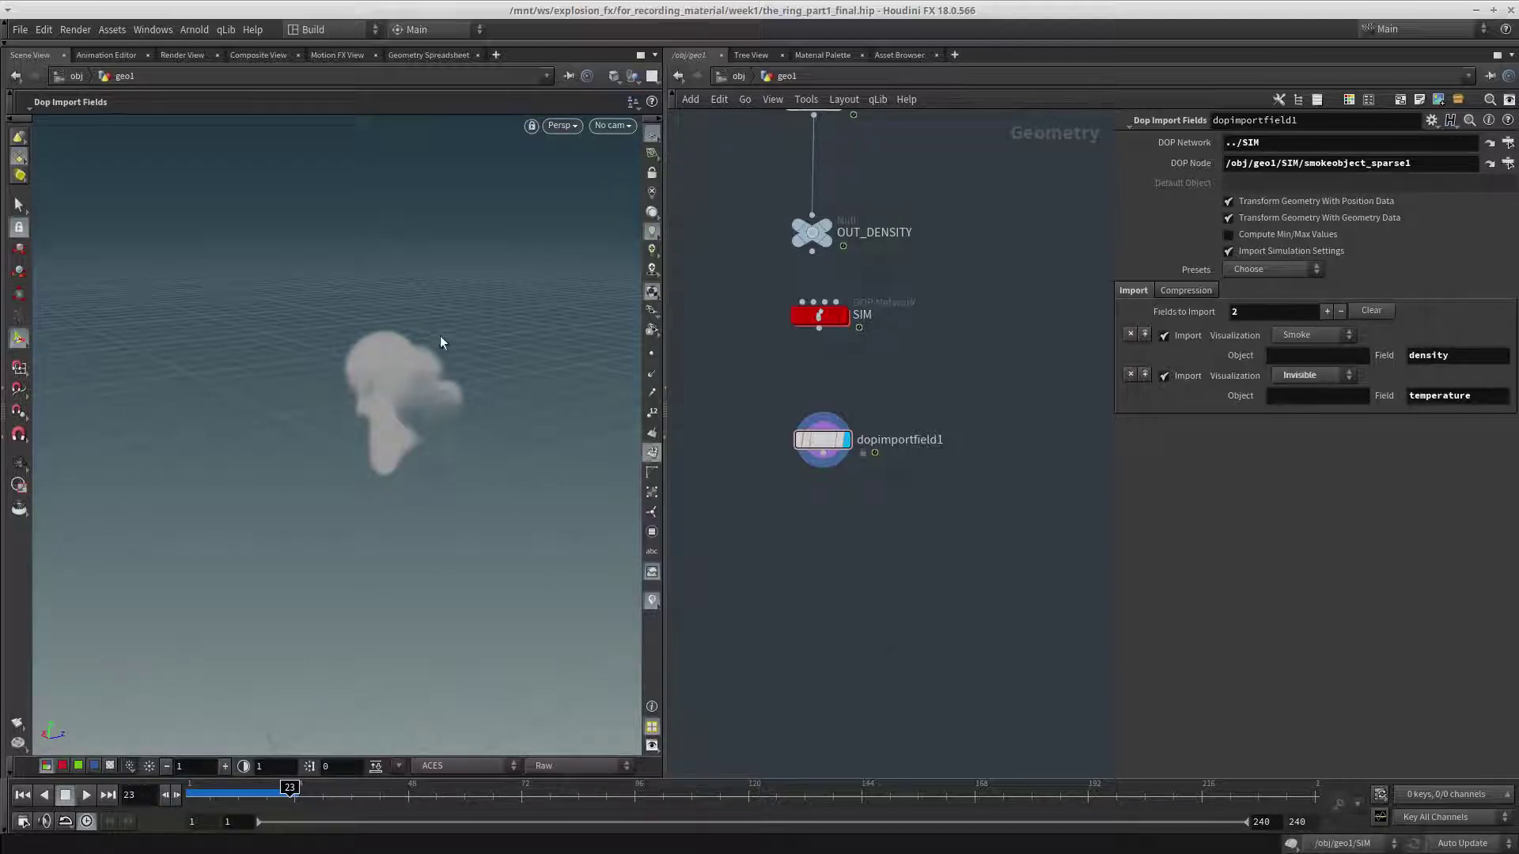
left_click_drag(439, 336, 400, 451, "alt")
middle_click_drag(864, 521, 888, 451)
left_click_drag(384, 439, 563, 537)
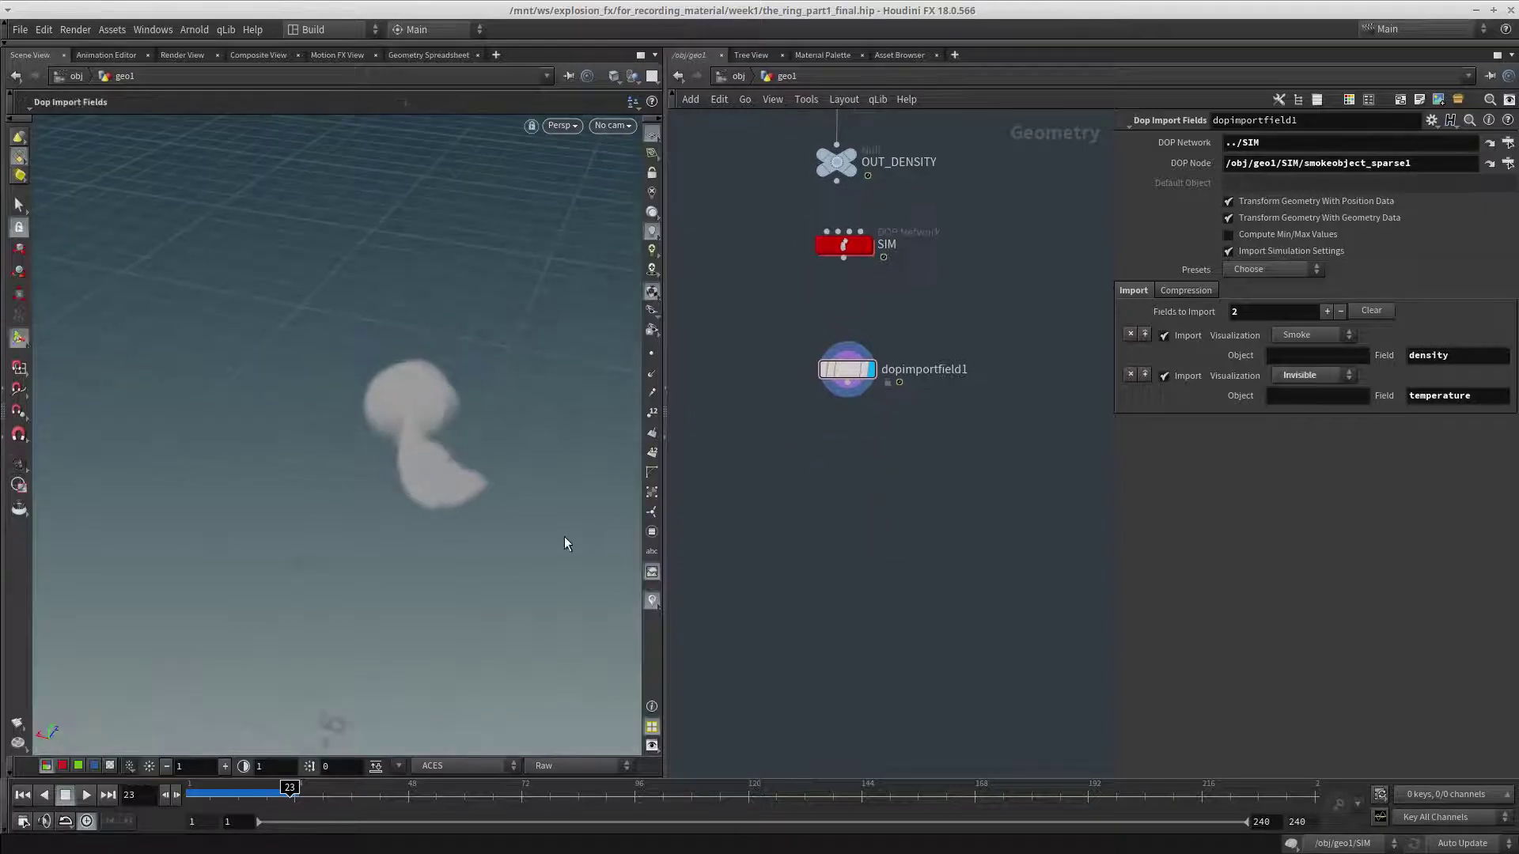
left_click(458, 766)
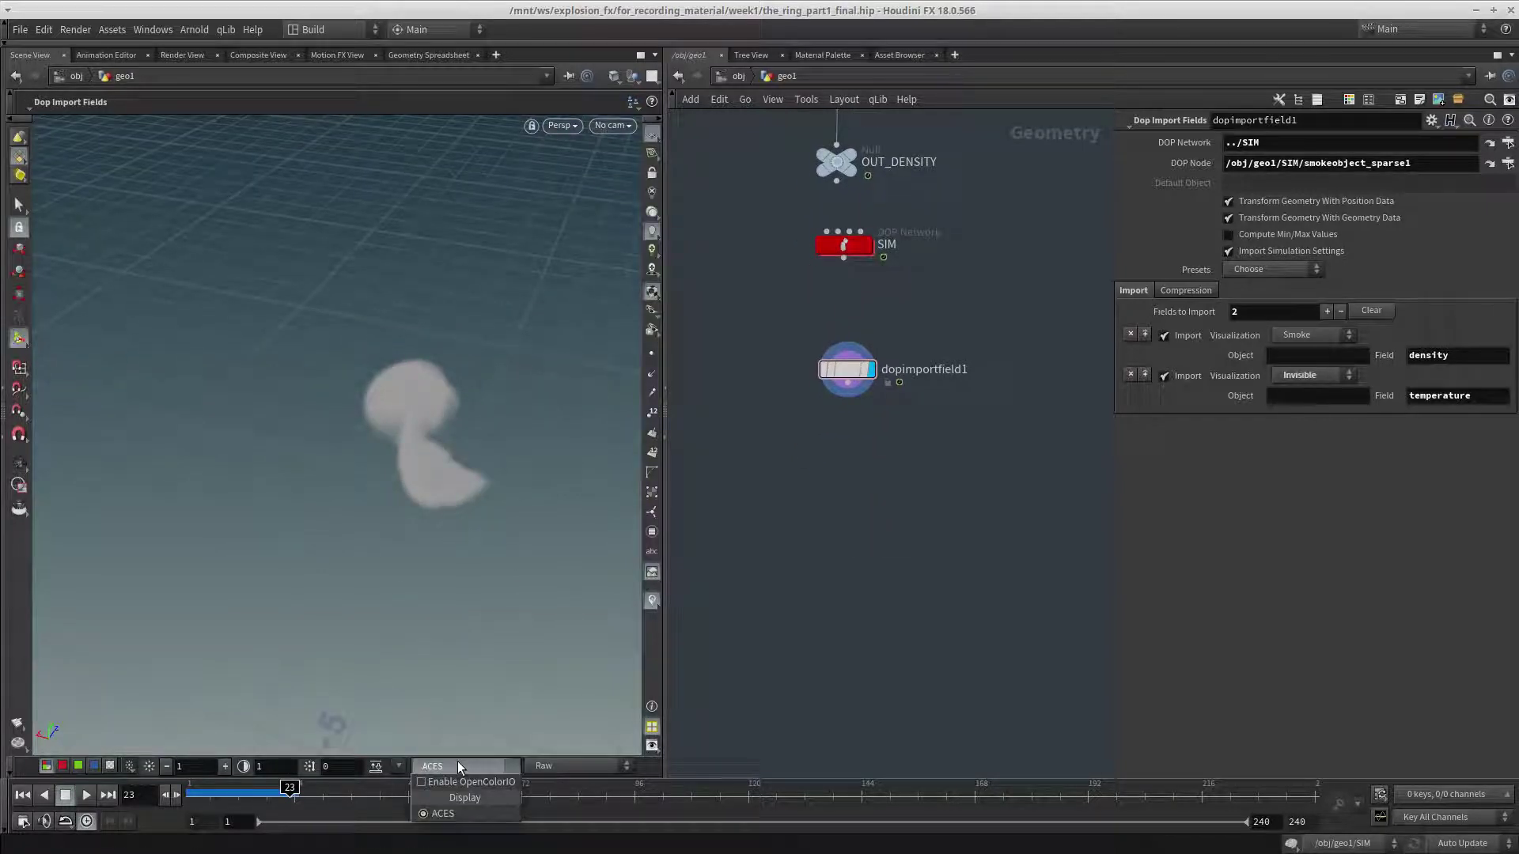
middle_click_drag(948, 450, 933, 487)
left_click_drag(406, 460, 393, 481, "alt")
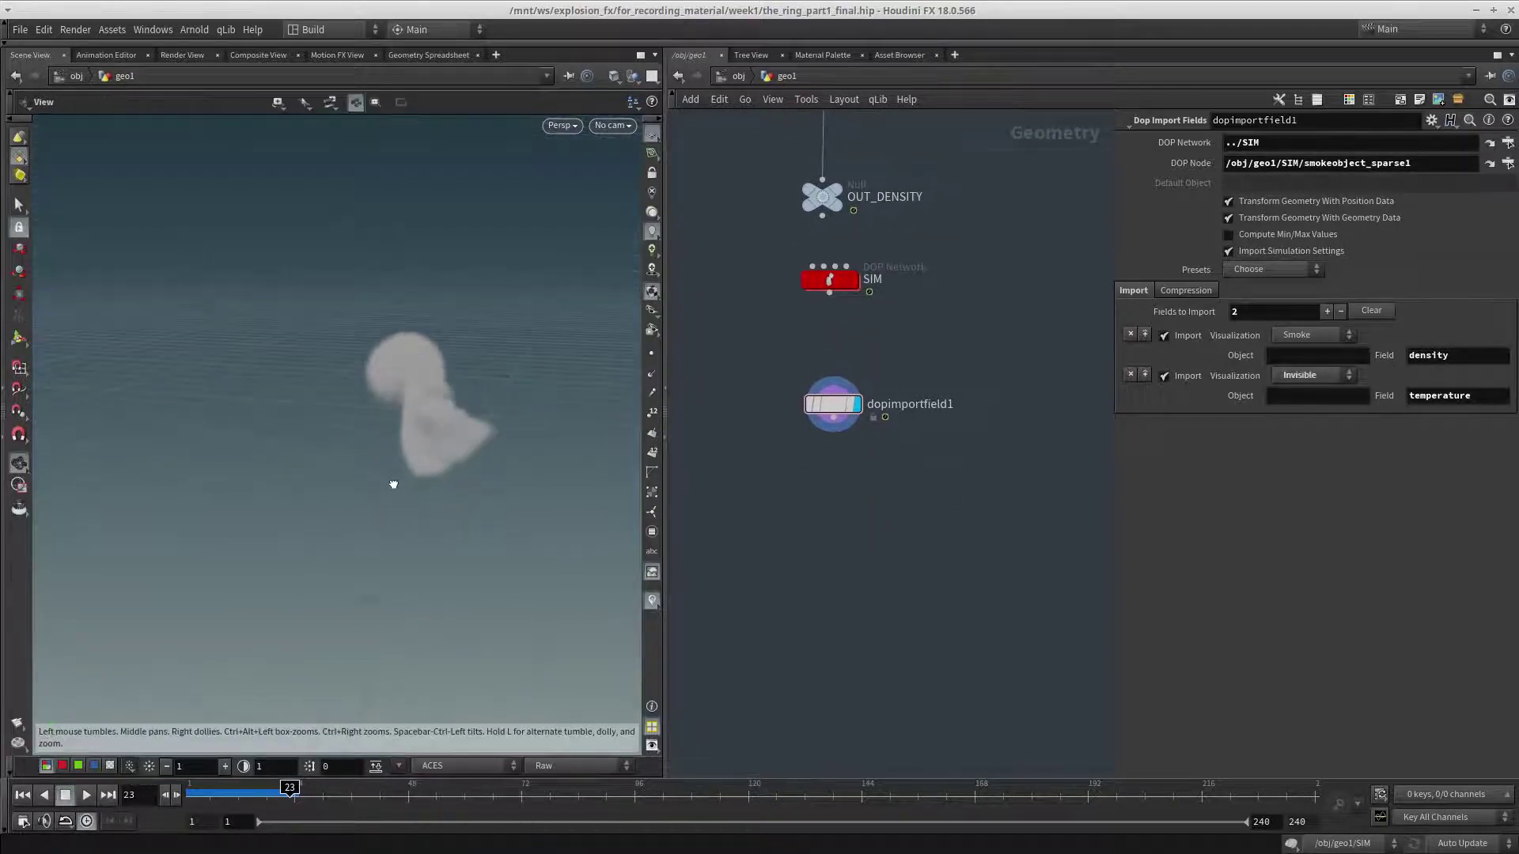
Set the sparse smoke object's voxel size inside SIM to 0.04 and replay the simulation from the first frame.
middle_click_drag(973, 261, 908, 563)
left_click(761, 585)
double_click(761, 585)
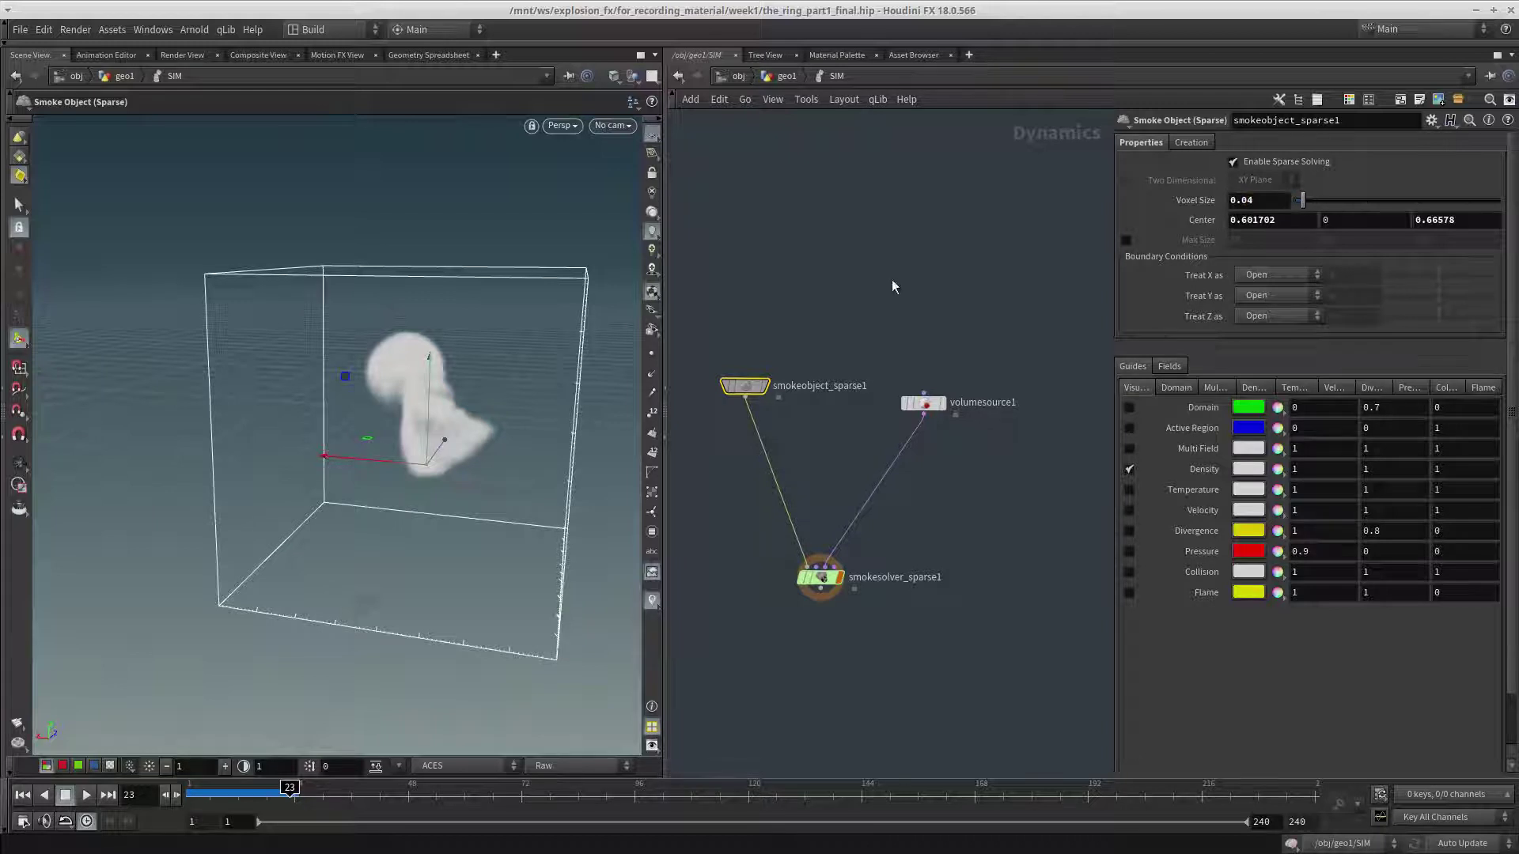
key("u")
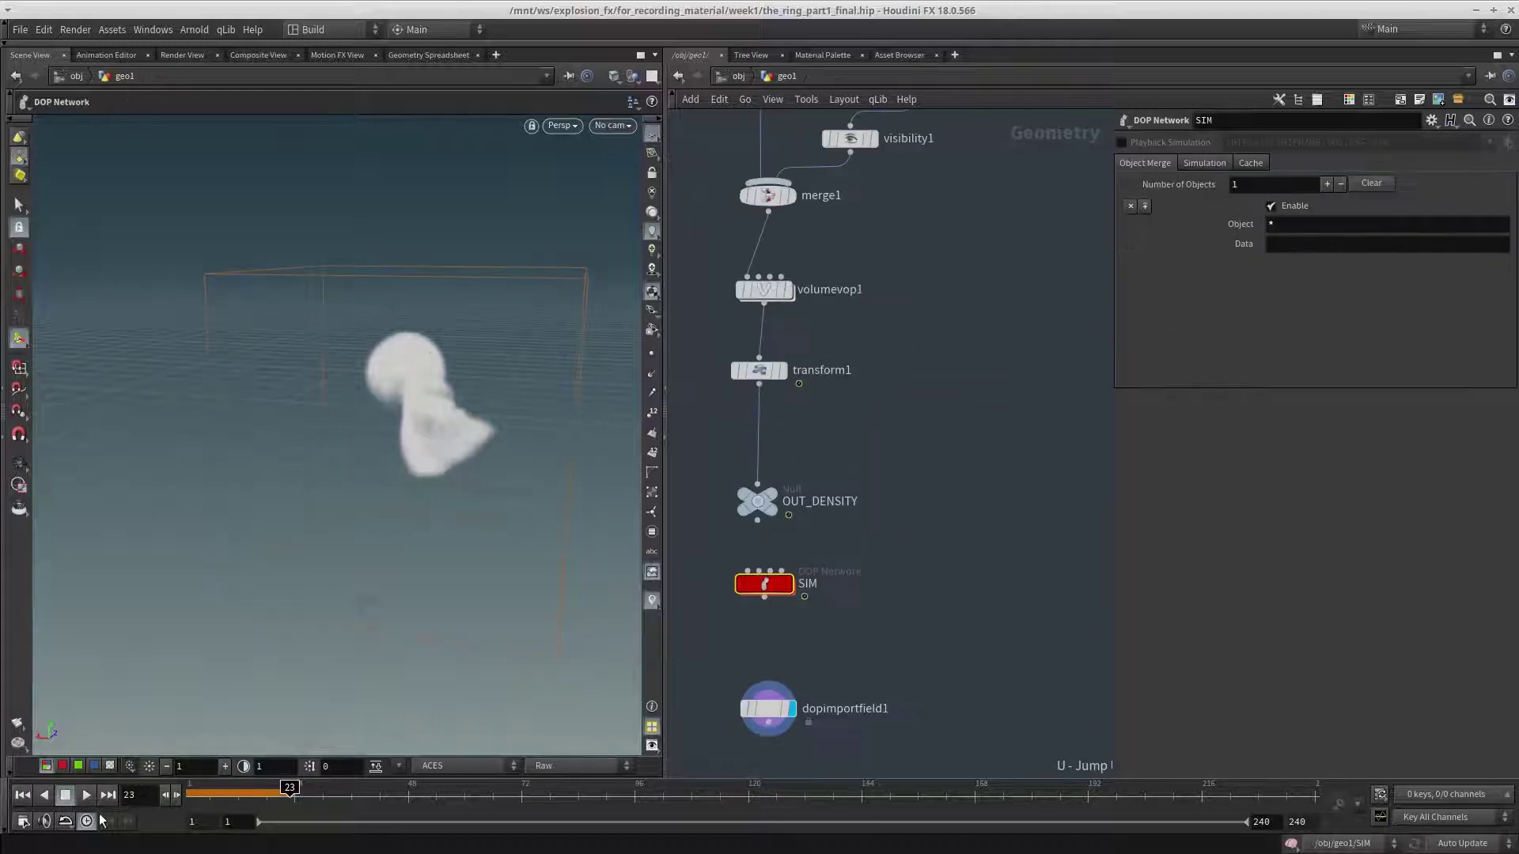
left_click(22, 795)
left_click(84, 795)
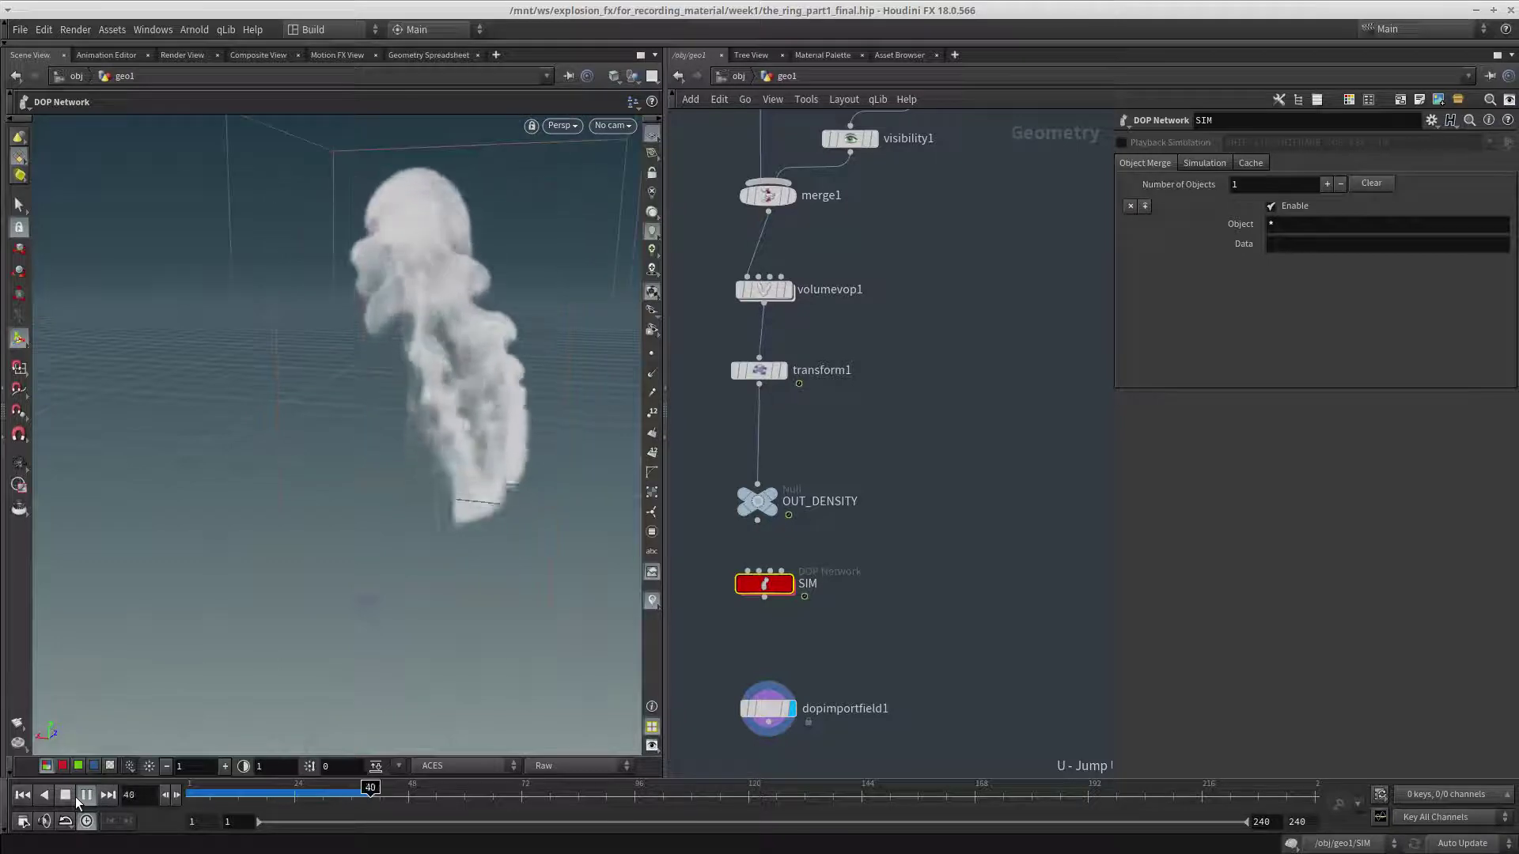
key("Escape")
middle_click_drag(890, 672, 937, 457)
middle_click_drag(815, 634, 818, 549)
left_click(804, 548)
key("Tab")
type("volume s")
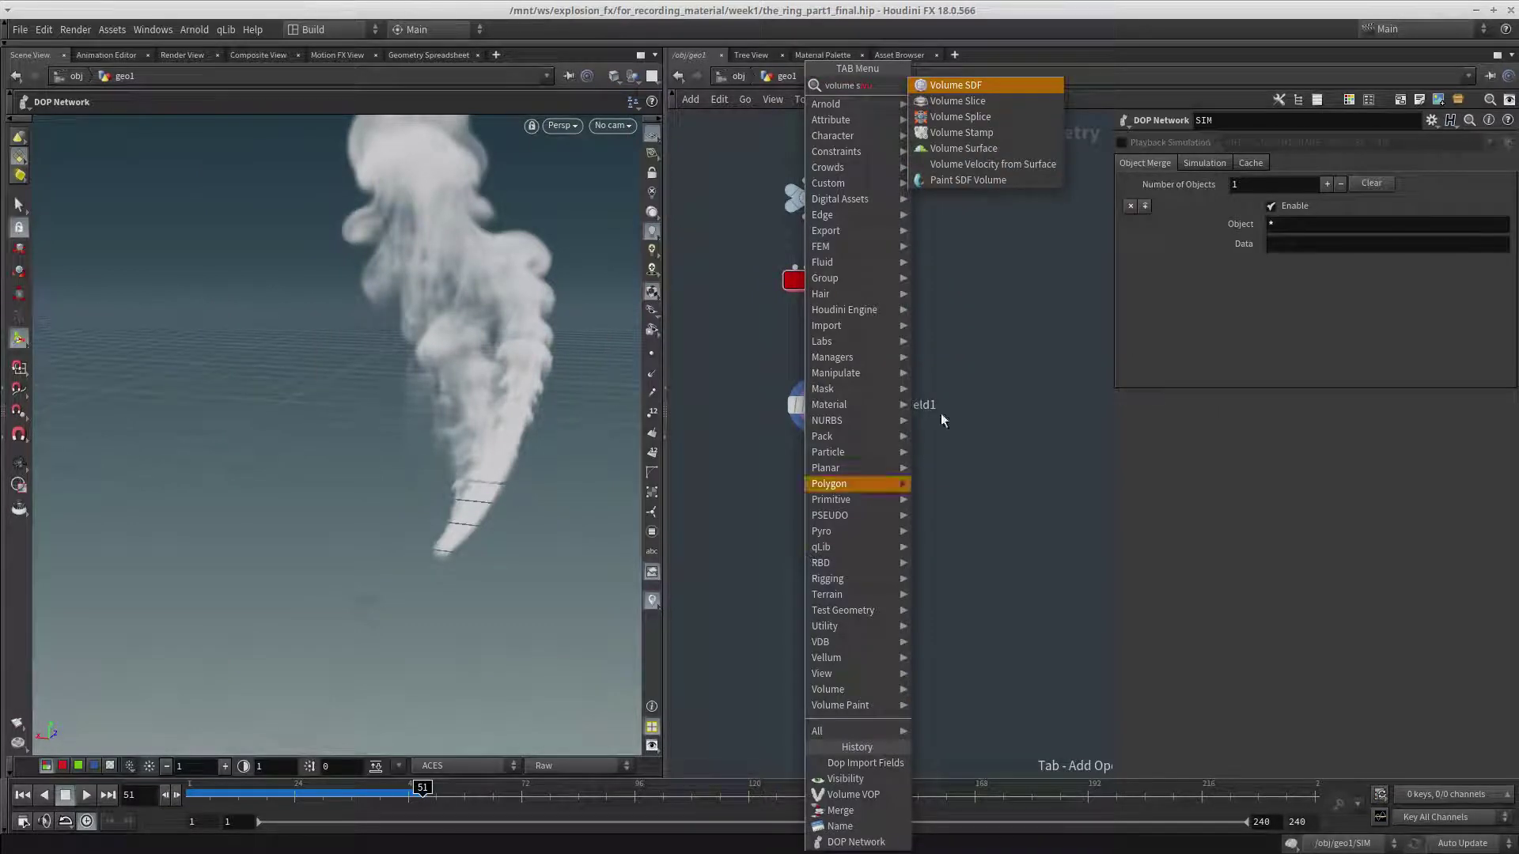
left_click(949, 549)
Add a Volume Visualization node below dopimportfield1, connected to its output, and display it.
key("Tab")
type("vis")
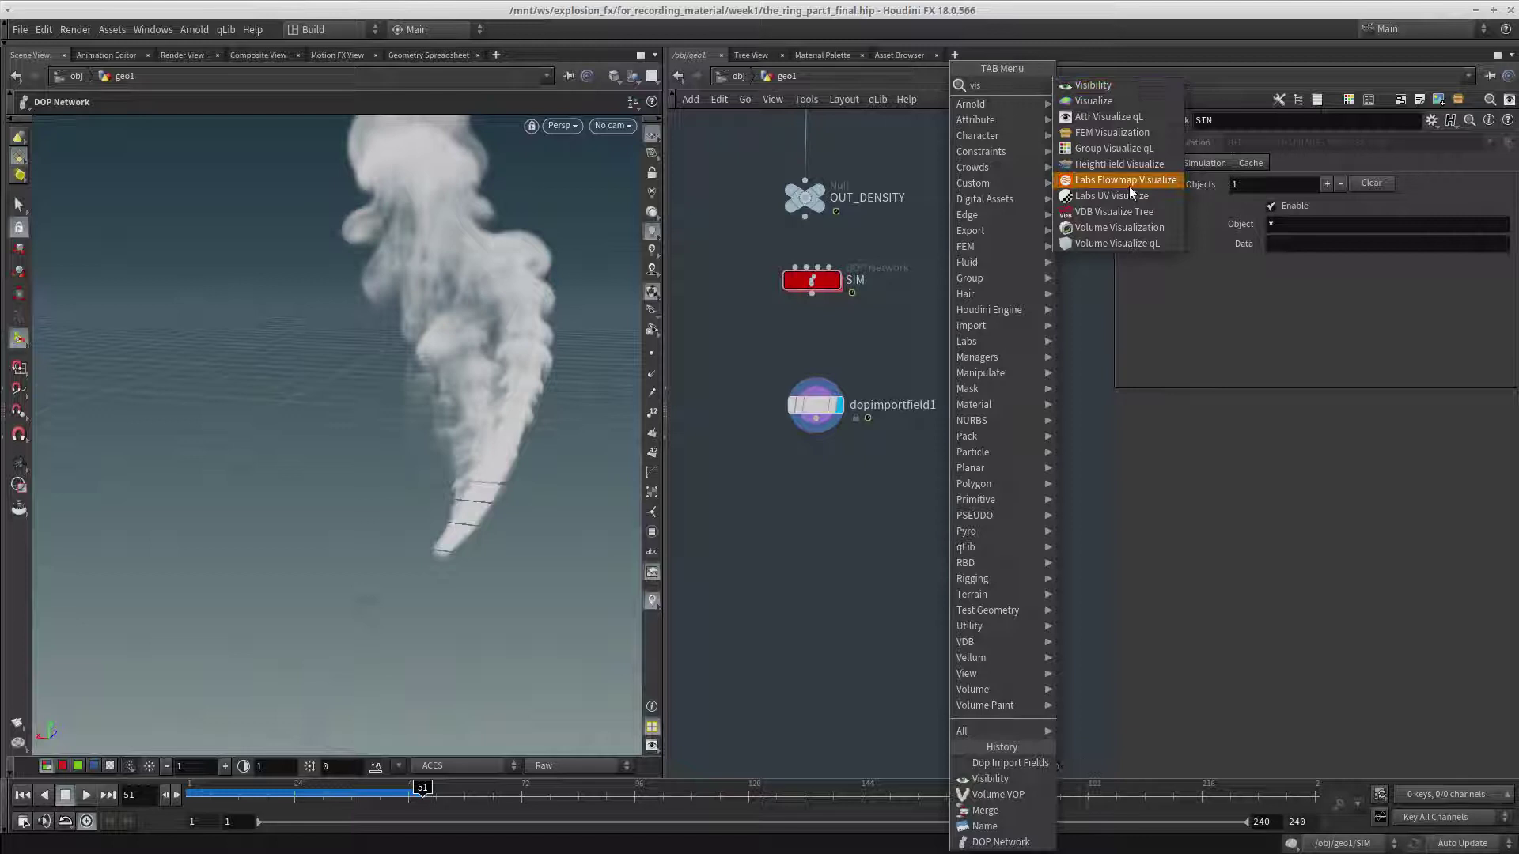
left_click(1119, 227)
left_click(810, 502)
left_click_drag(805, 499, 806, 500)
left_click(835, 503)
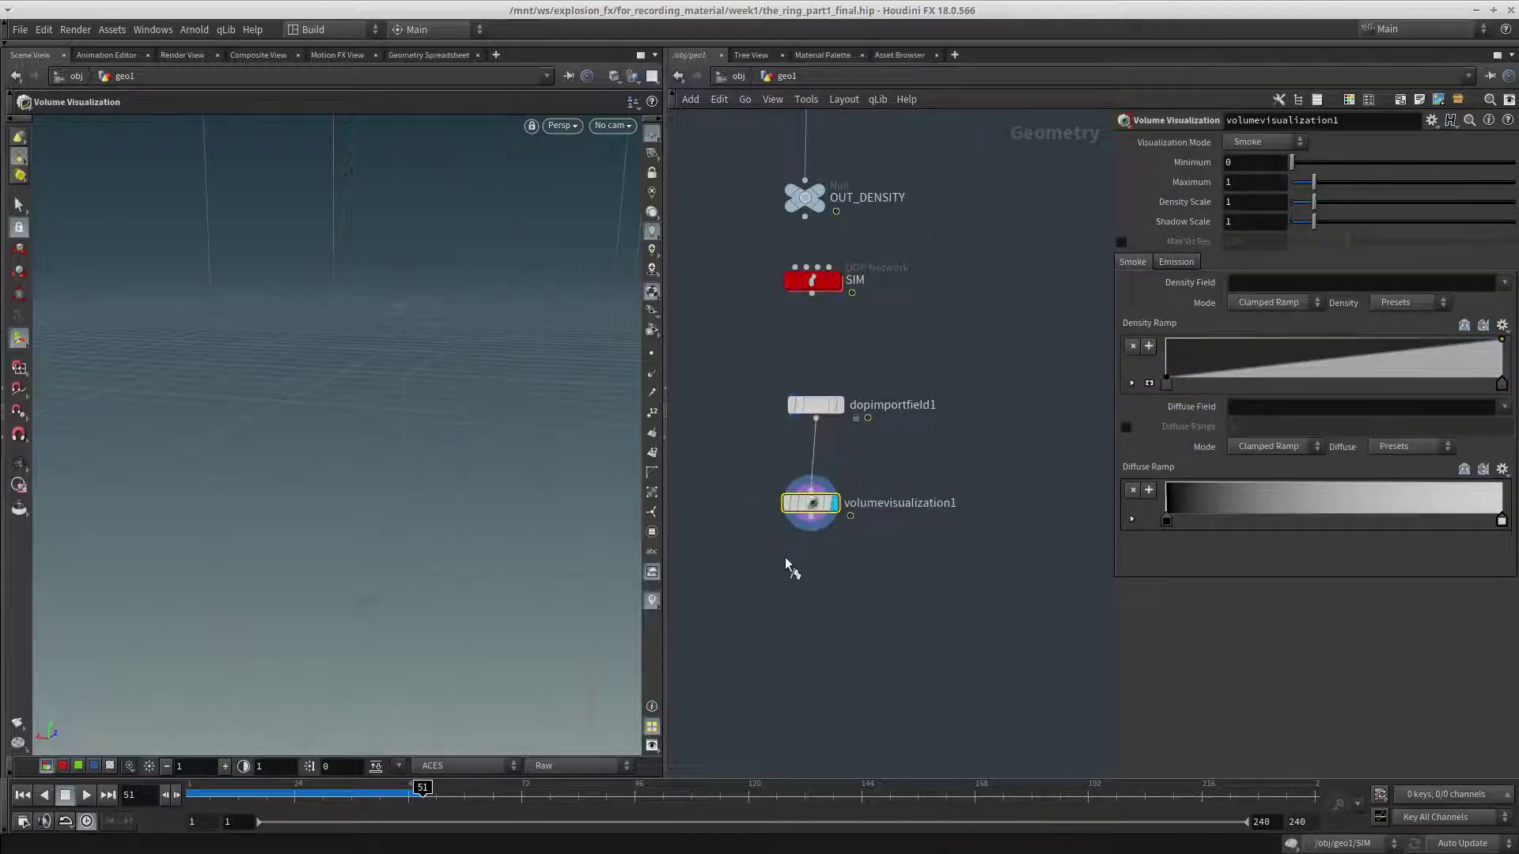
Set the volume visualization's density field to density.
middle_click_drag(917, 426, 911, 449)
left_click(1472, 283)
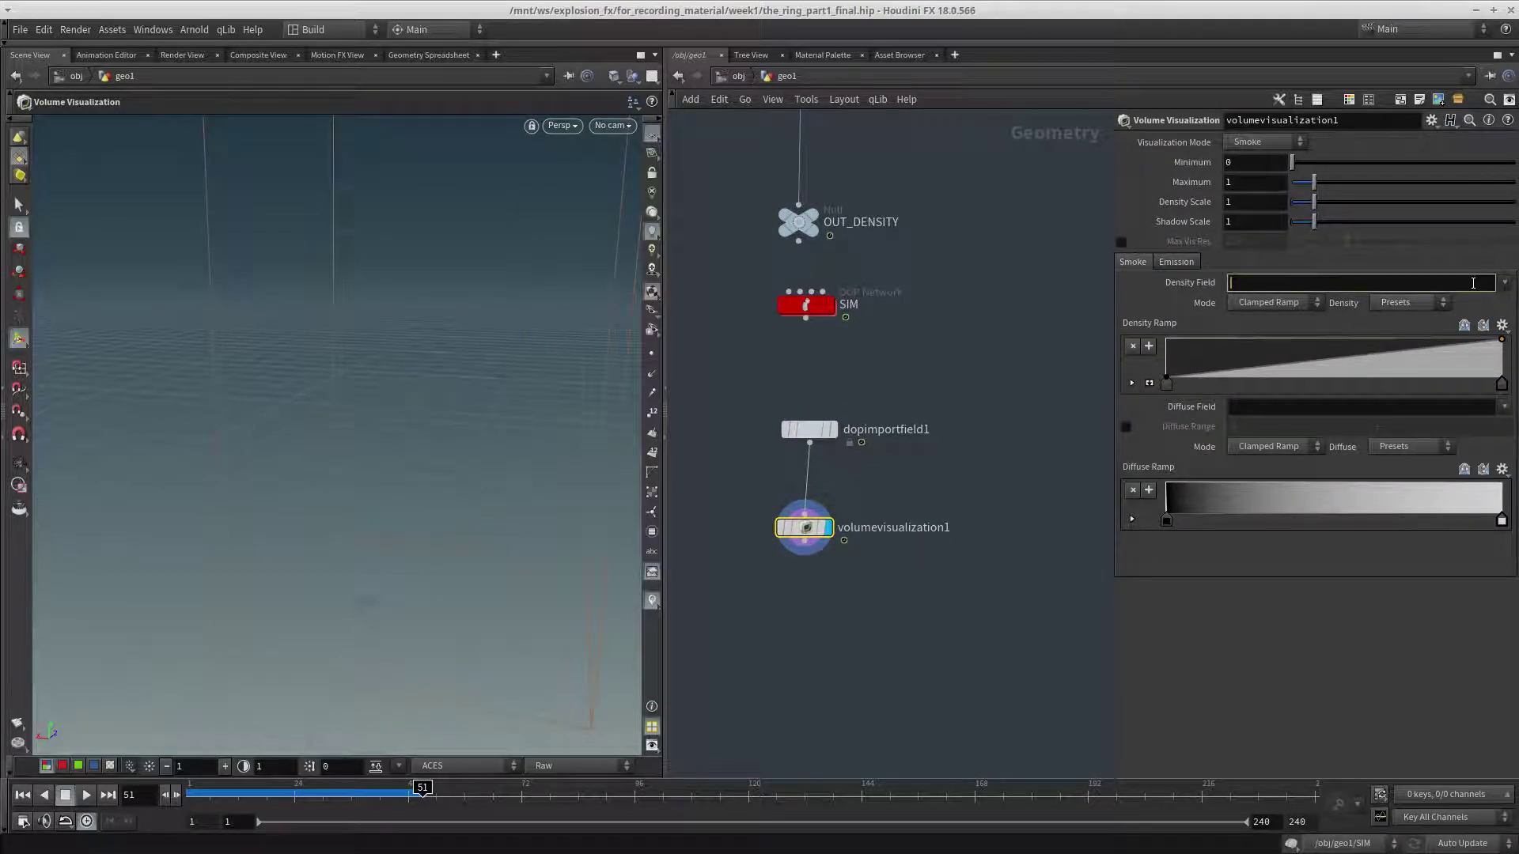
type("density")
key("Return")
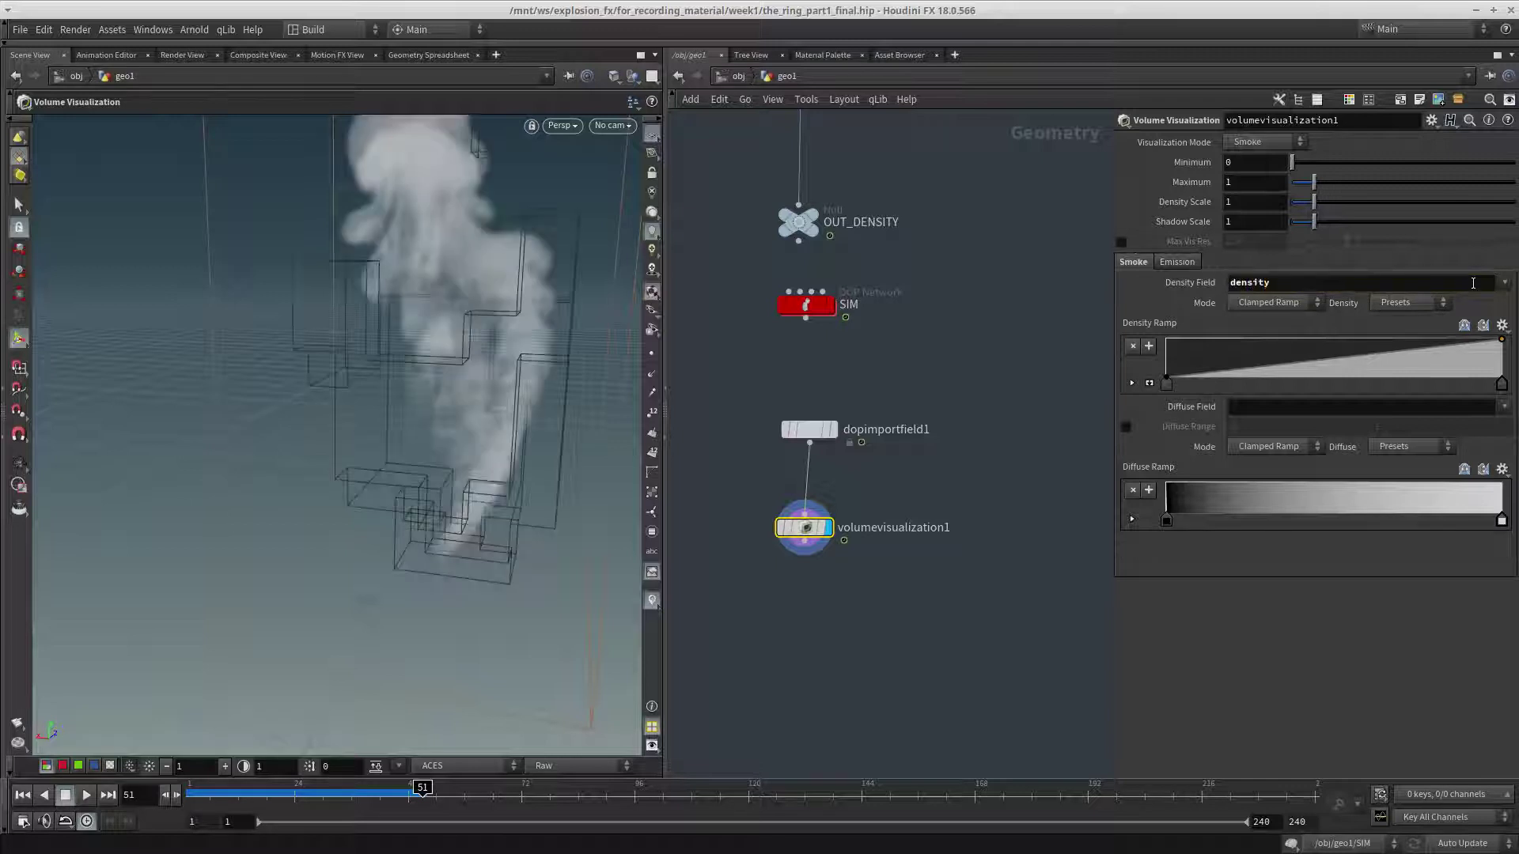
Set the volume visualization's emission field to temperature and its emission scale to 1.
left_click(1178, 262)
left_click(1282, 304)
type("tem")
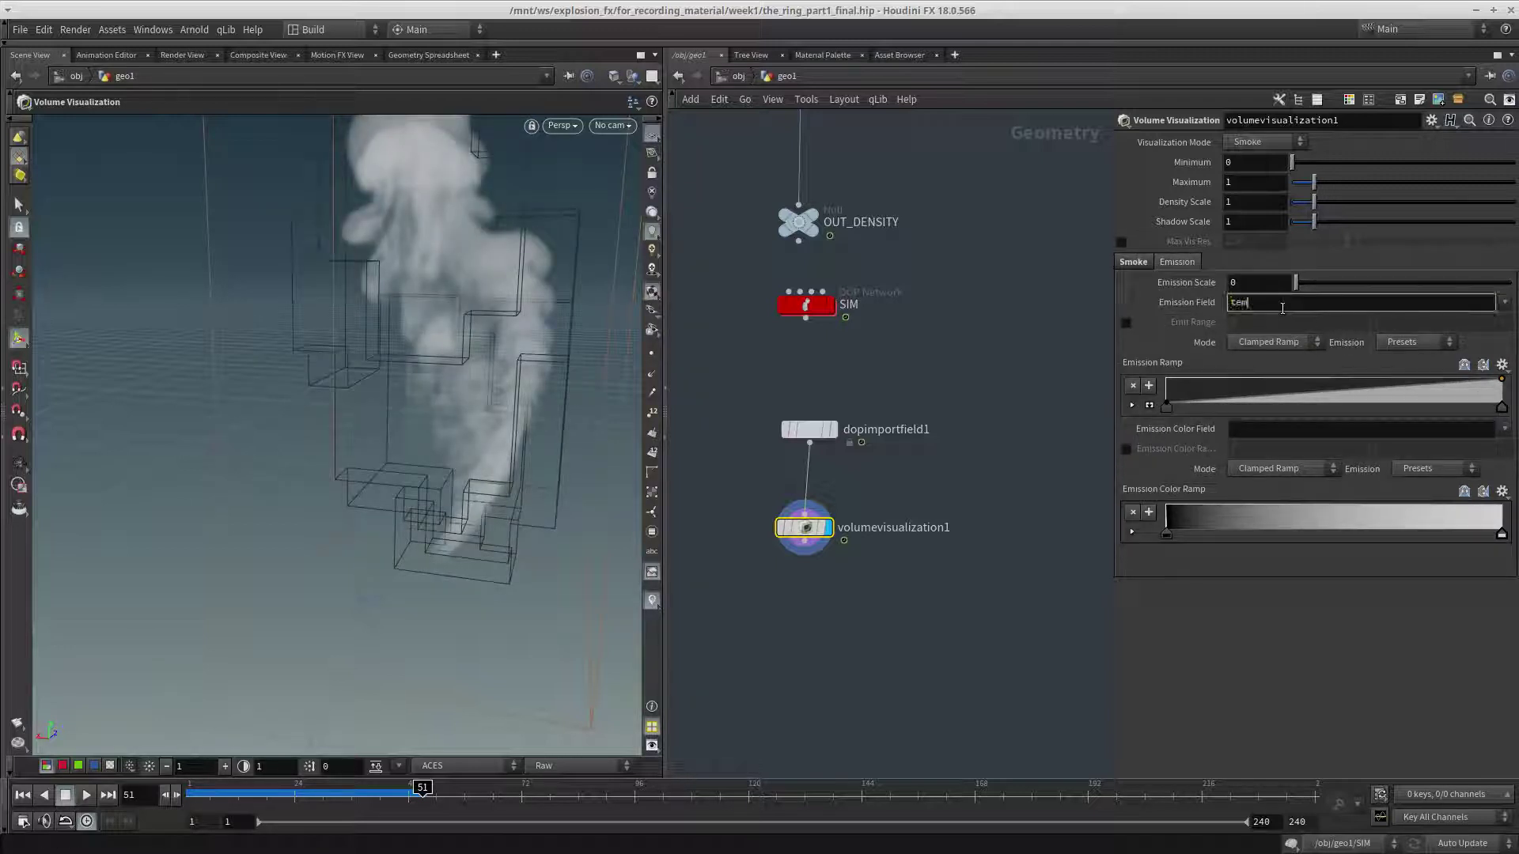
type("perature")
key("Return")
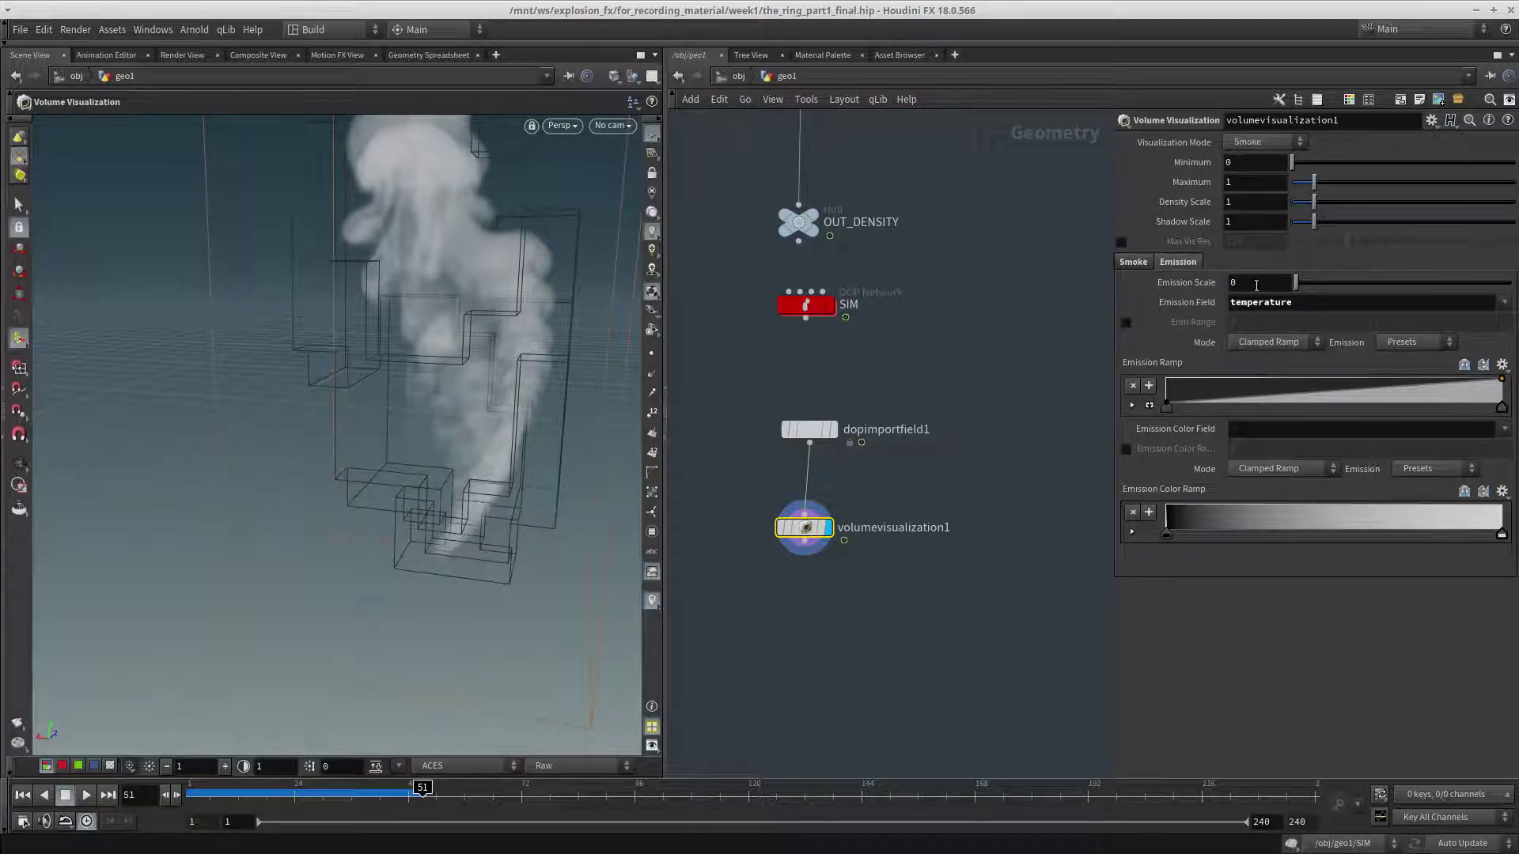
double_click(1233, 284)
type("1")
key("Return")
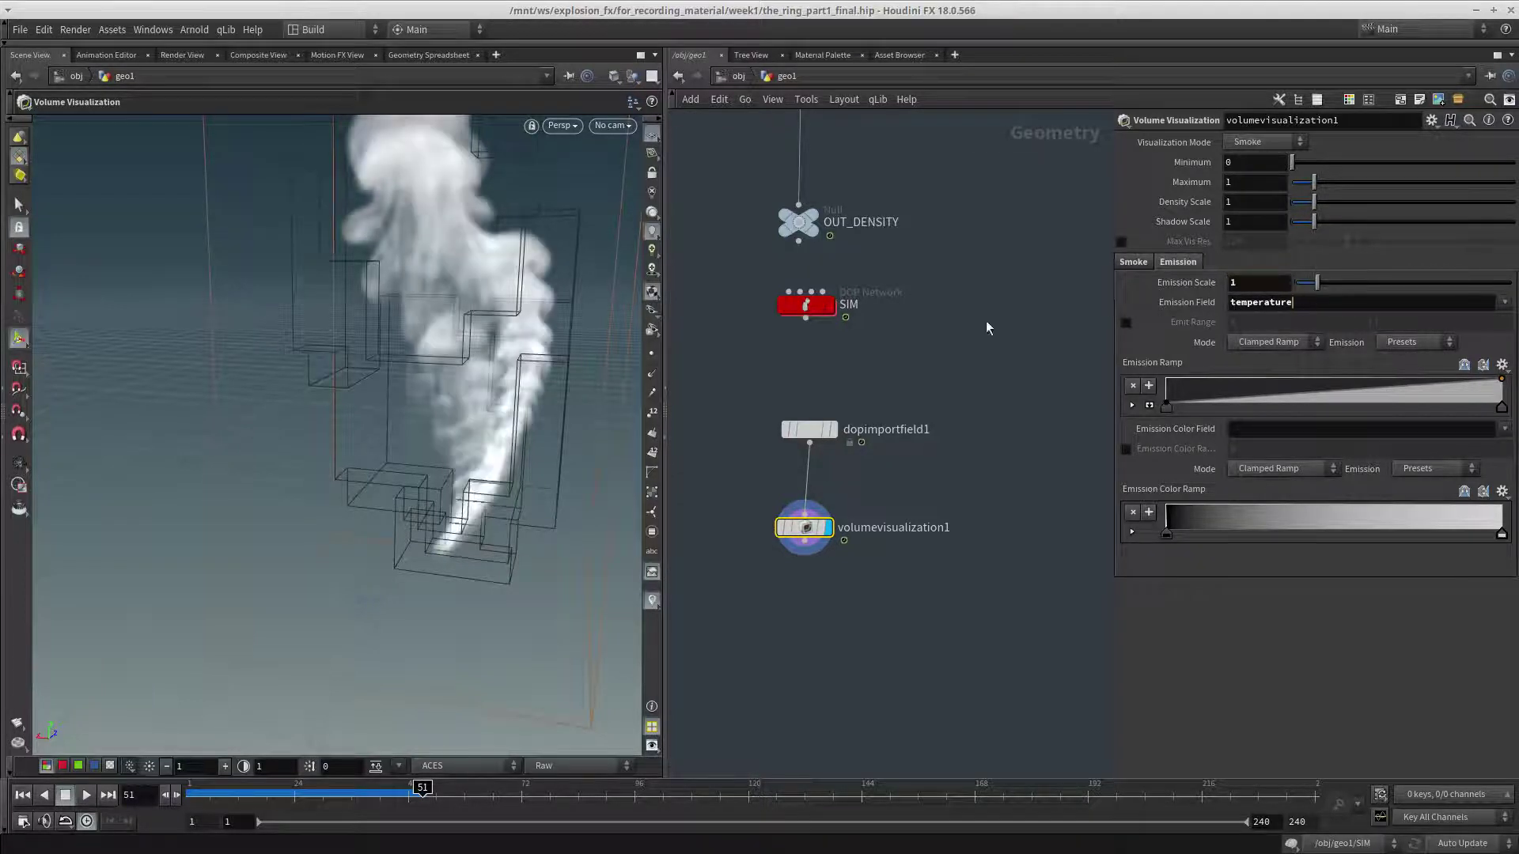
Set the emission color field to temperature and apply the Black Body preset to the emission color ramp.
key("Return")
key("ctrl+c")
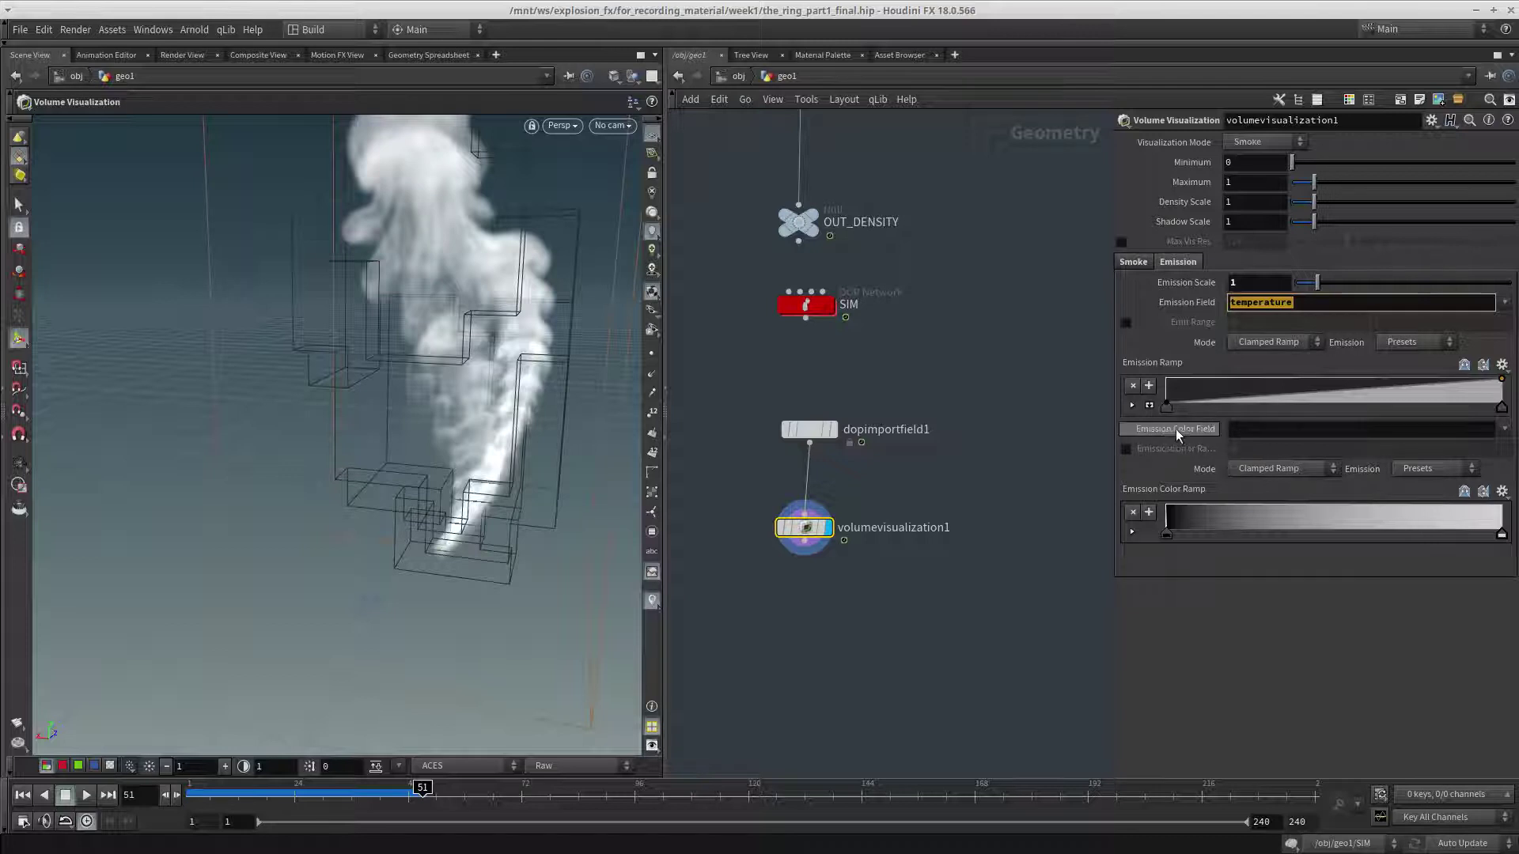
left_click(1241, 428)
key("ctrl+v")
key("Return")
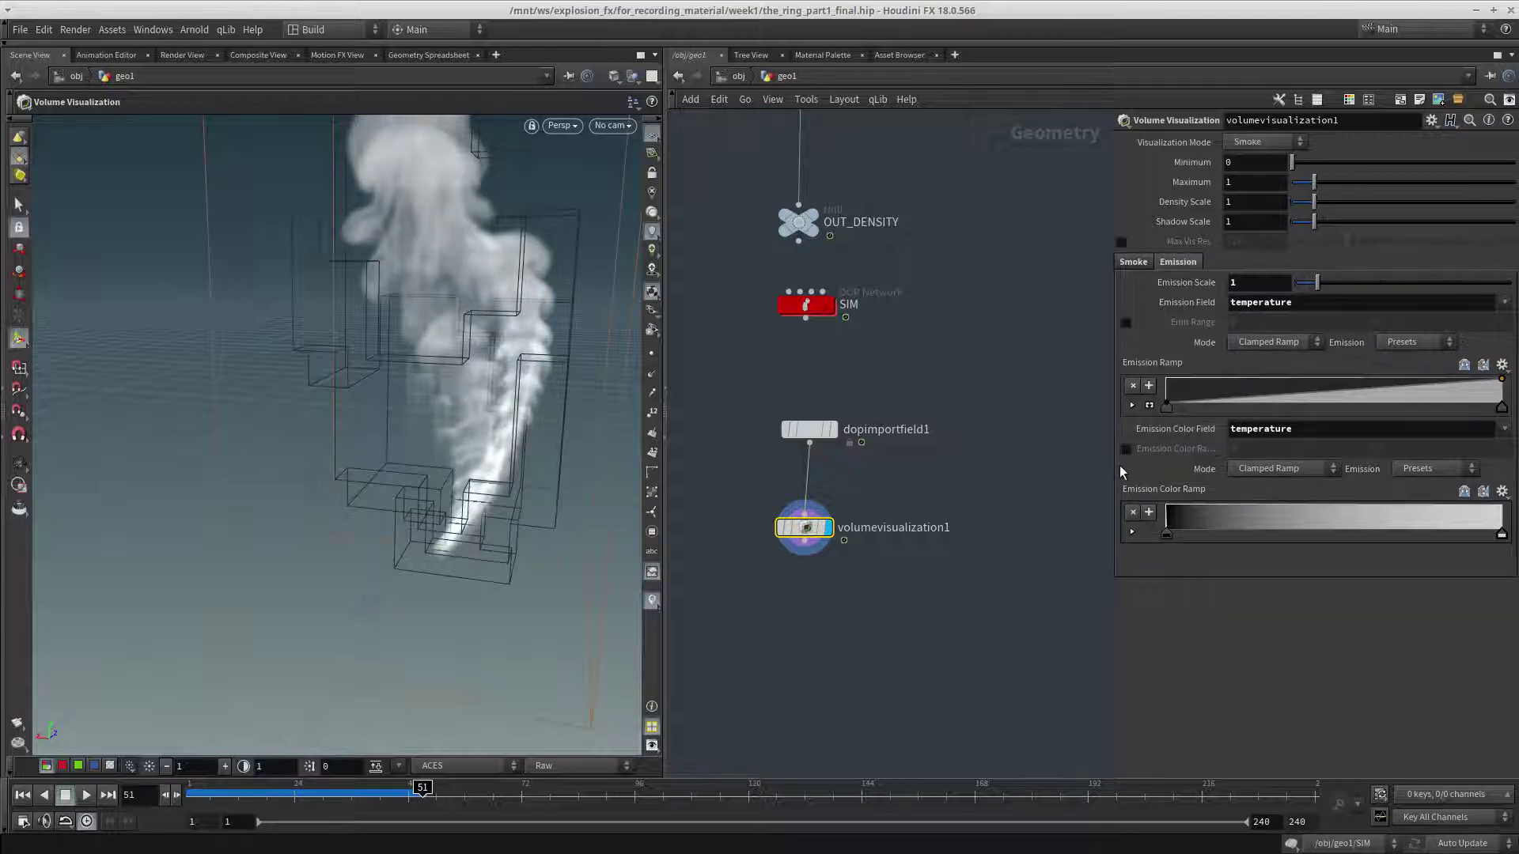
left_click(1502, 491)
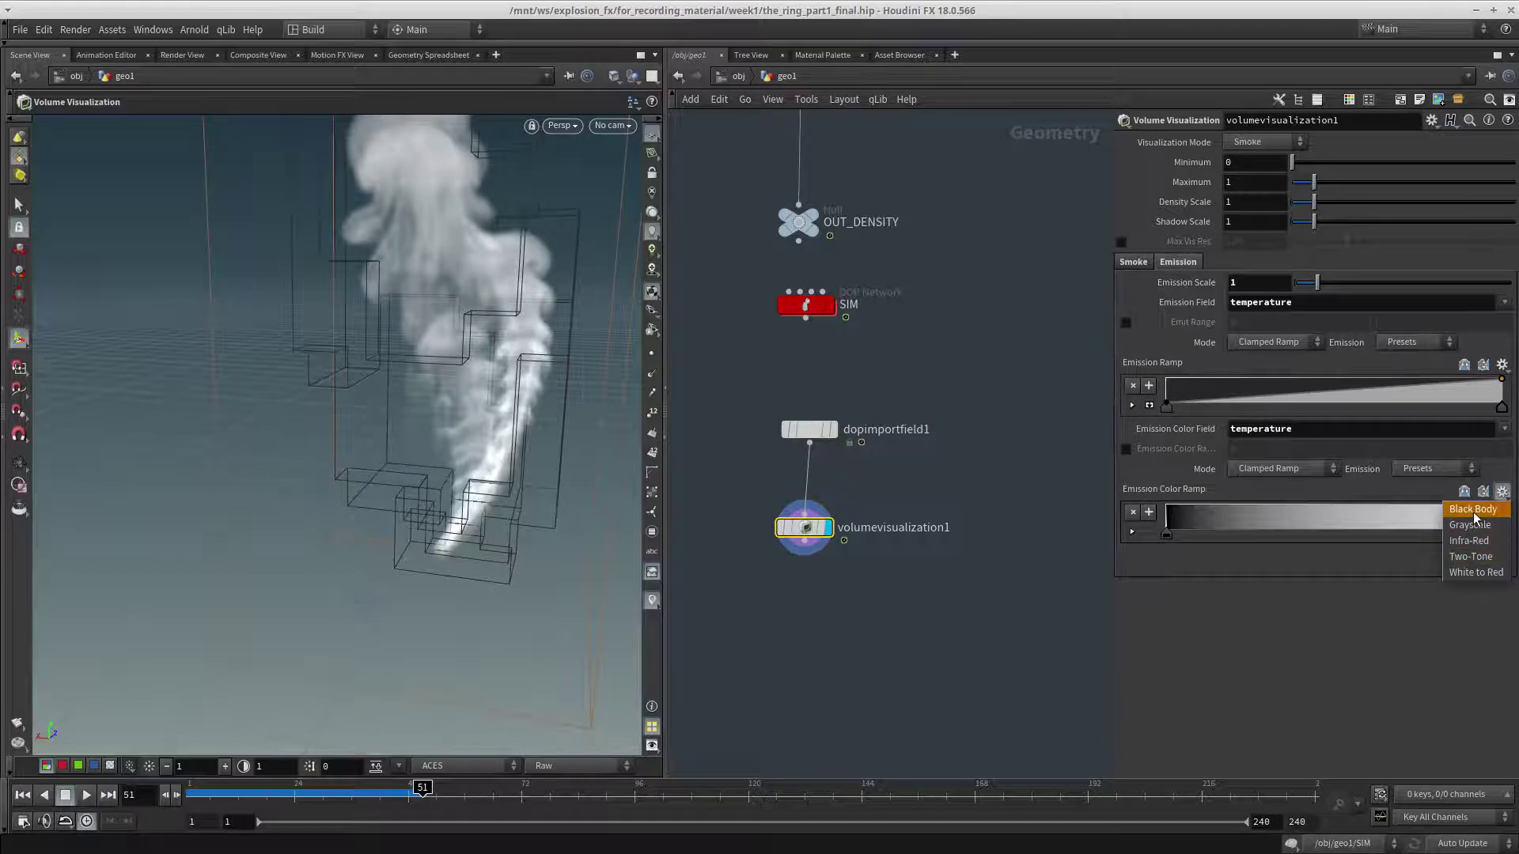
left_click(1471, 510)
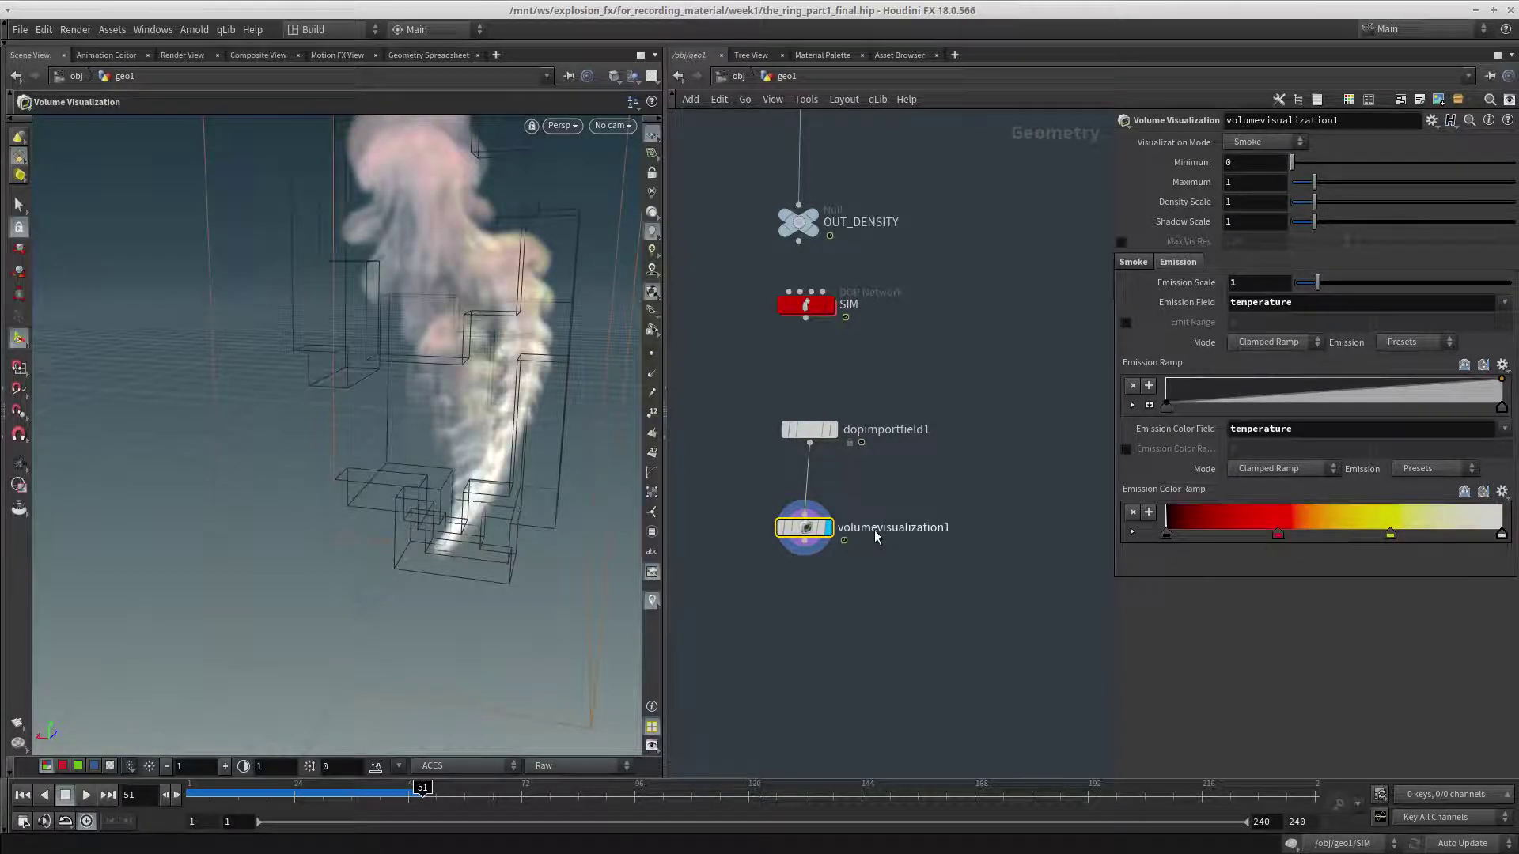
Change the emission color ramp's second point from pure red to a darker red with RGB 0.581, 0.076, 0.
middle_click_drag(988, 439, 971, 488)
left_click_drag(506, 443, 301, 416, "alt")
right_click_drag(302, 417, 510, 528, "alt")
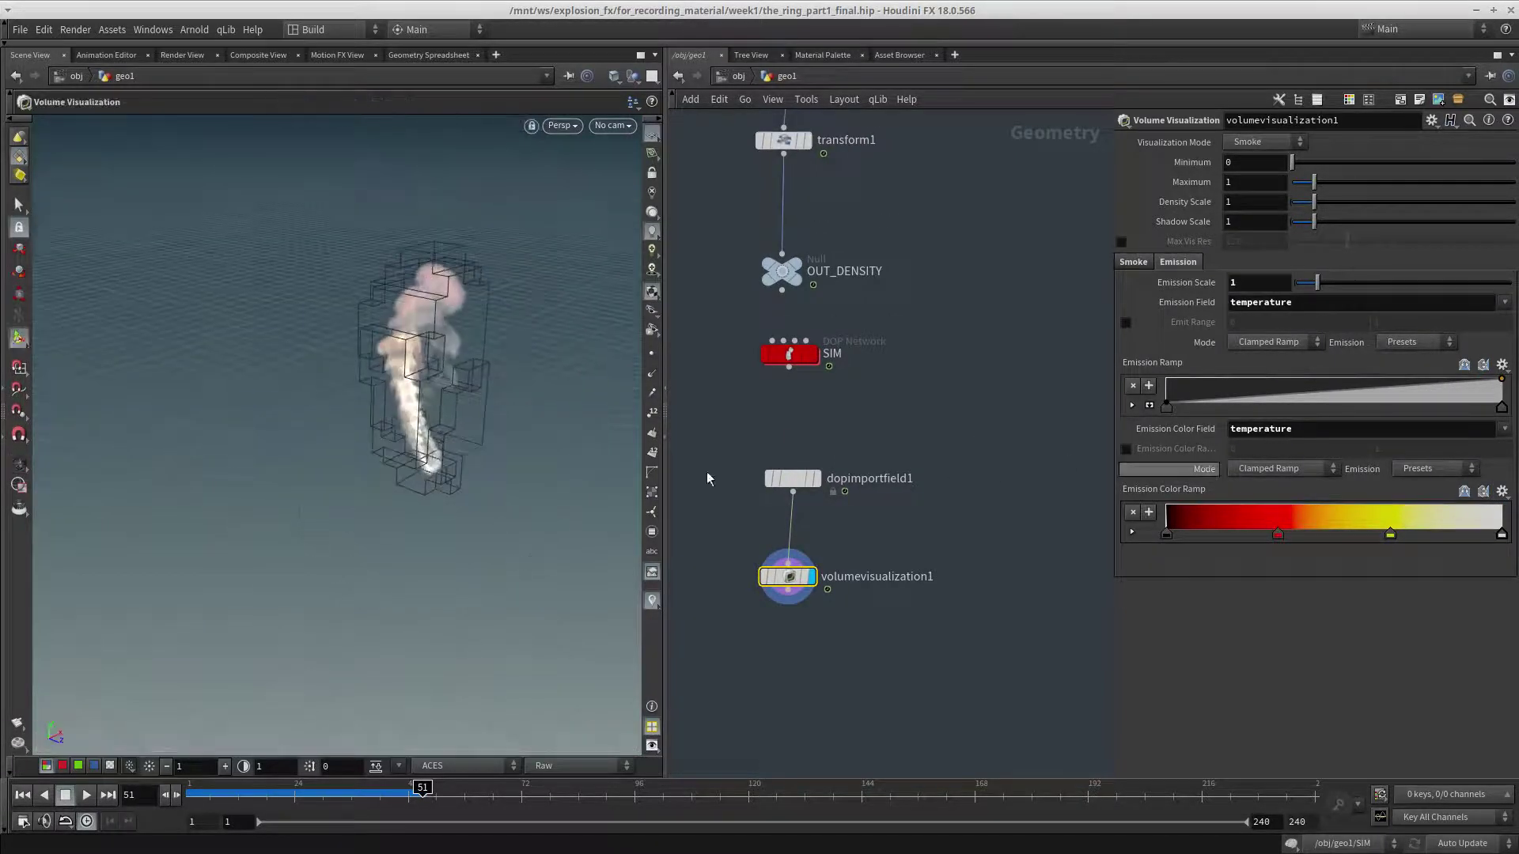
left_click(1133, 532)
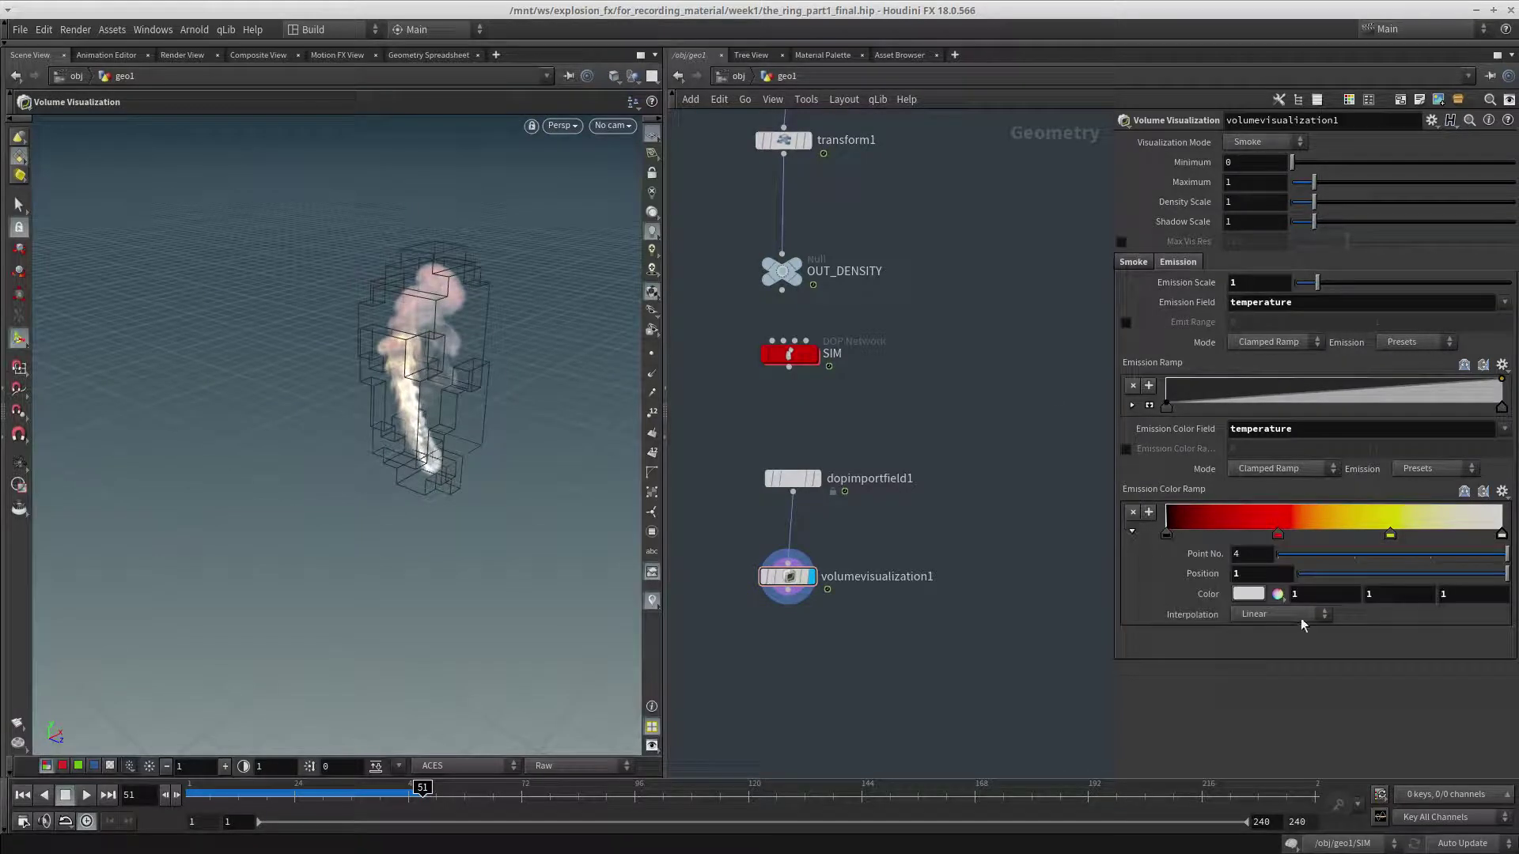
left_click(1278, 536)
left_click(1261, 594)
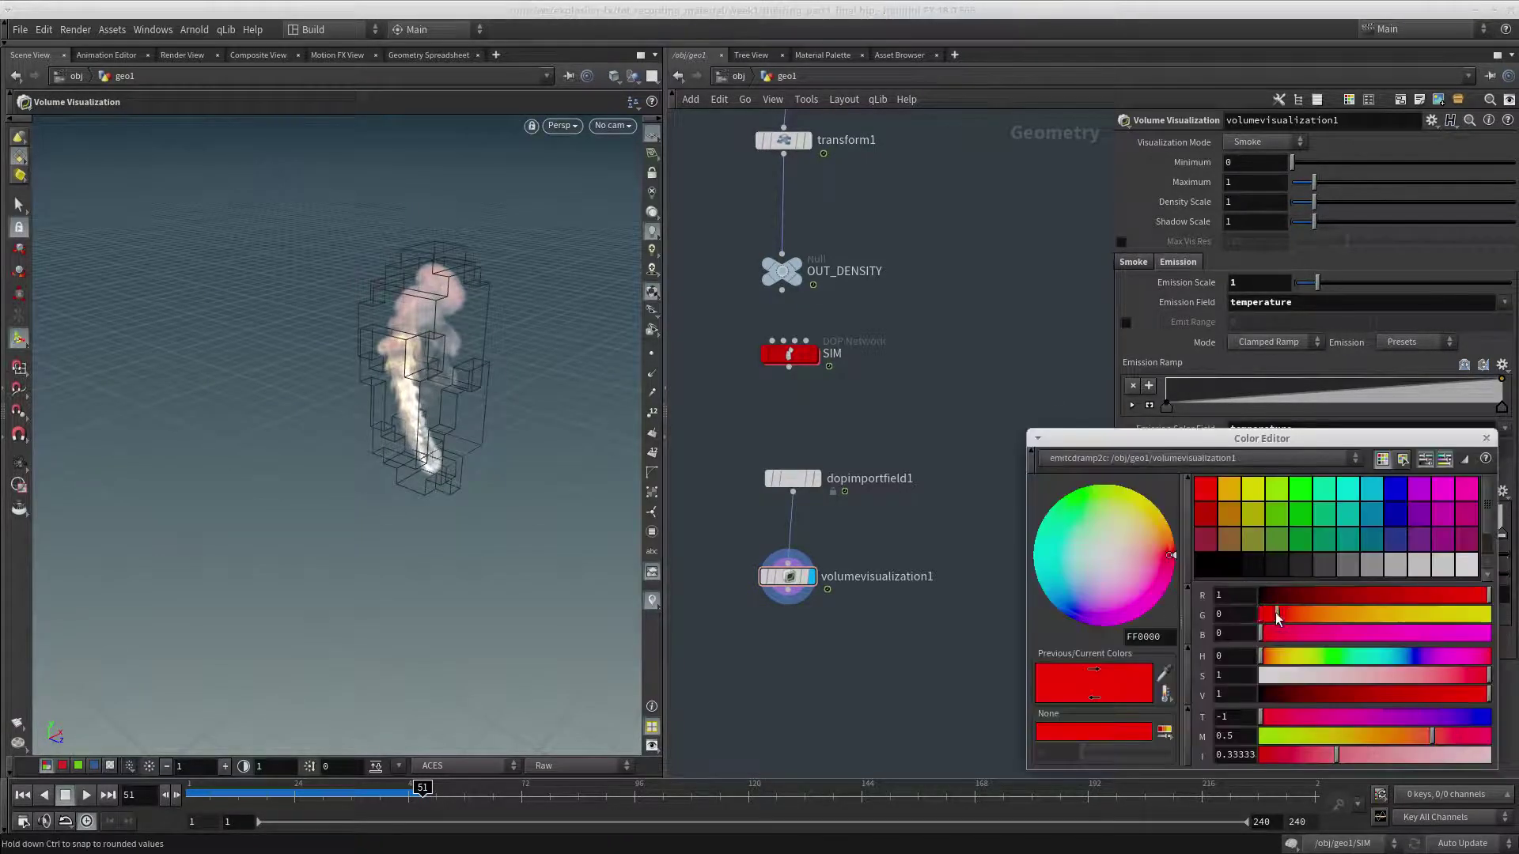
left_click(1275, 613)
left_click_drag(1268, 657, 1264, 658)
left_click(1449, 596)
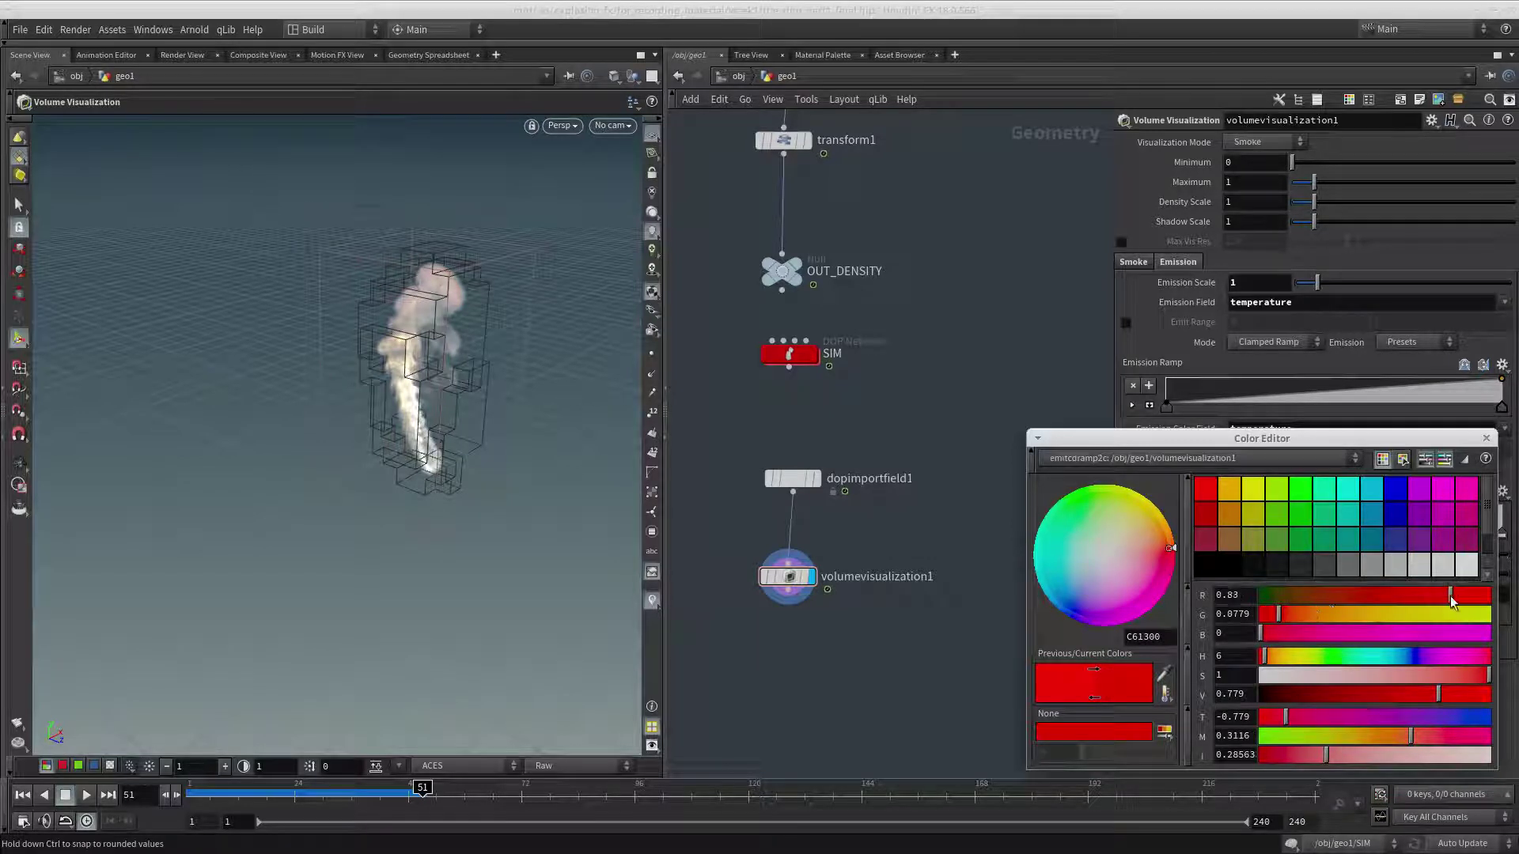
left_click(1396, 693)
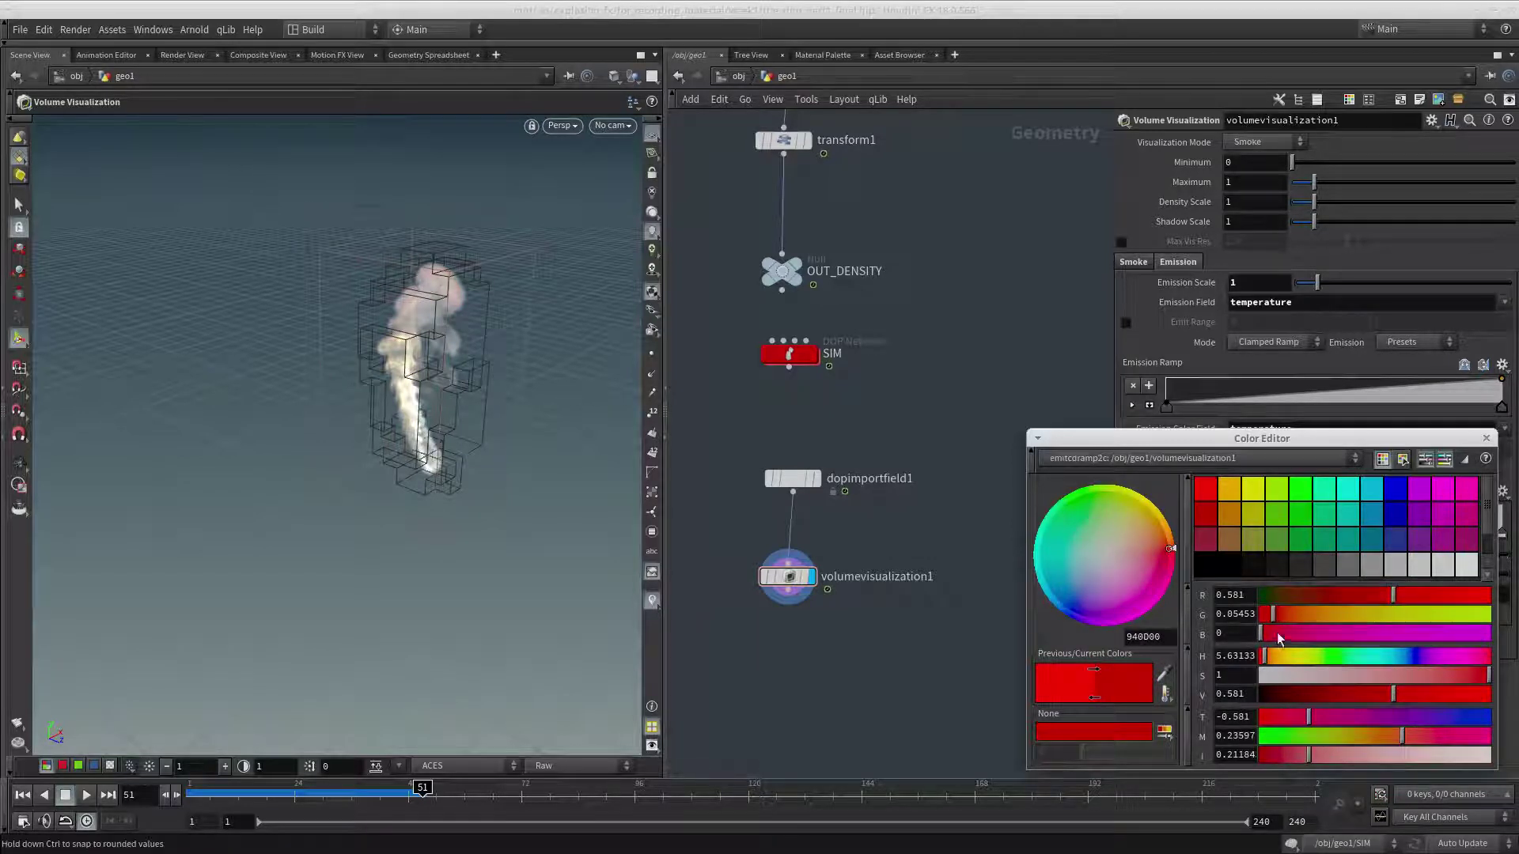
left_click(1486, 437)
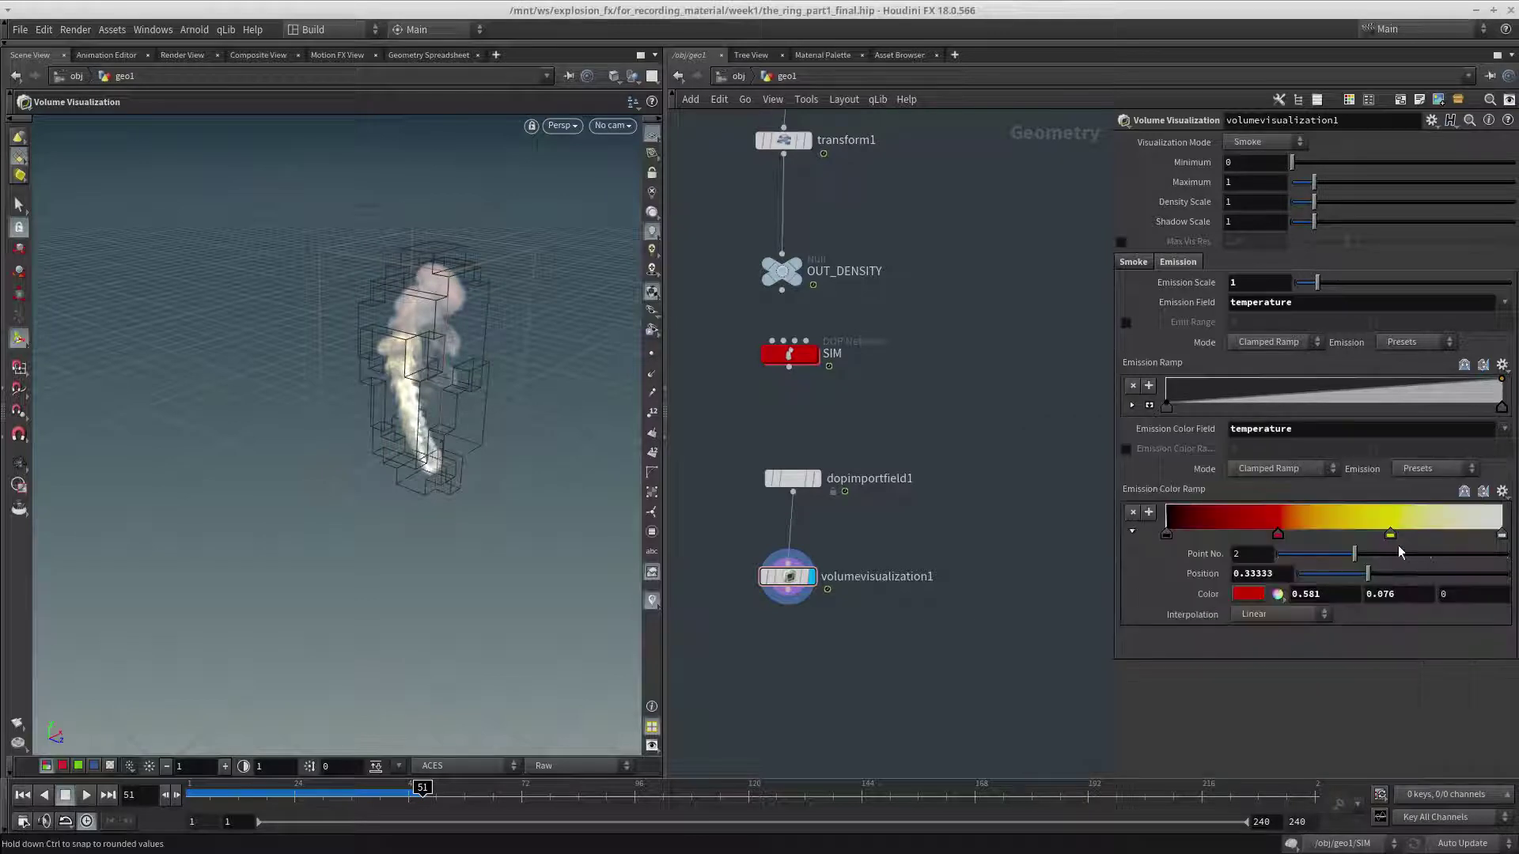
Recolor the emission color ramp's third point to orange with RGB 1, 0.35, 0 and nudge the two middle points slightly toward the white end.
left_click(1391, 530)
left_click(1245, 593)
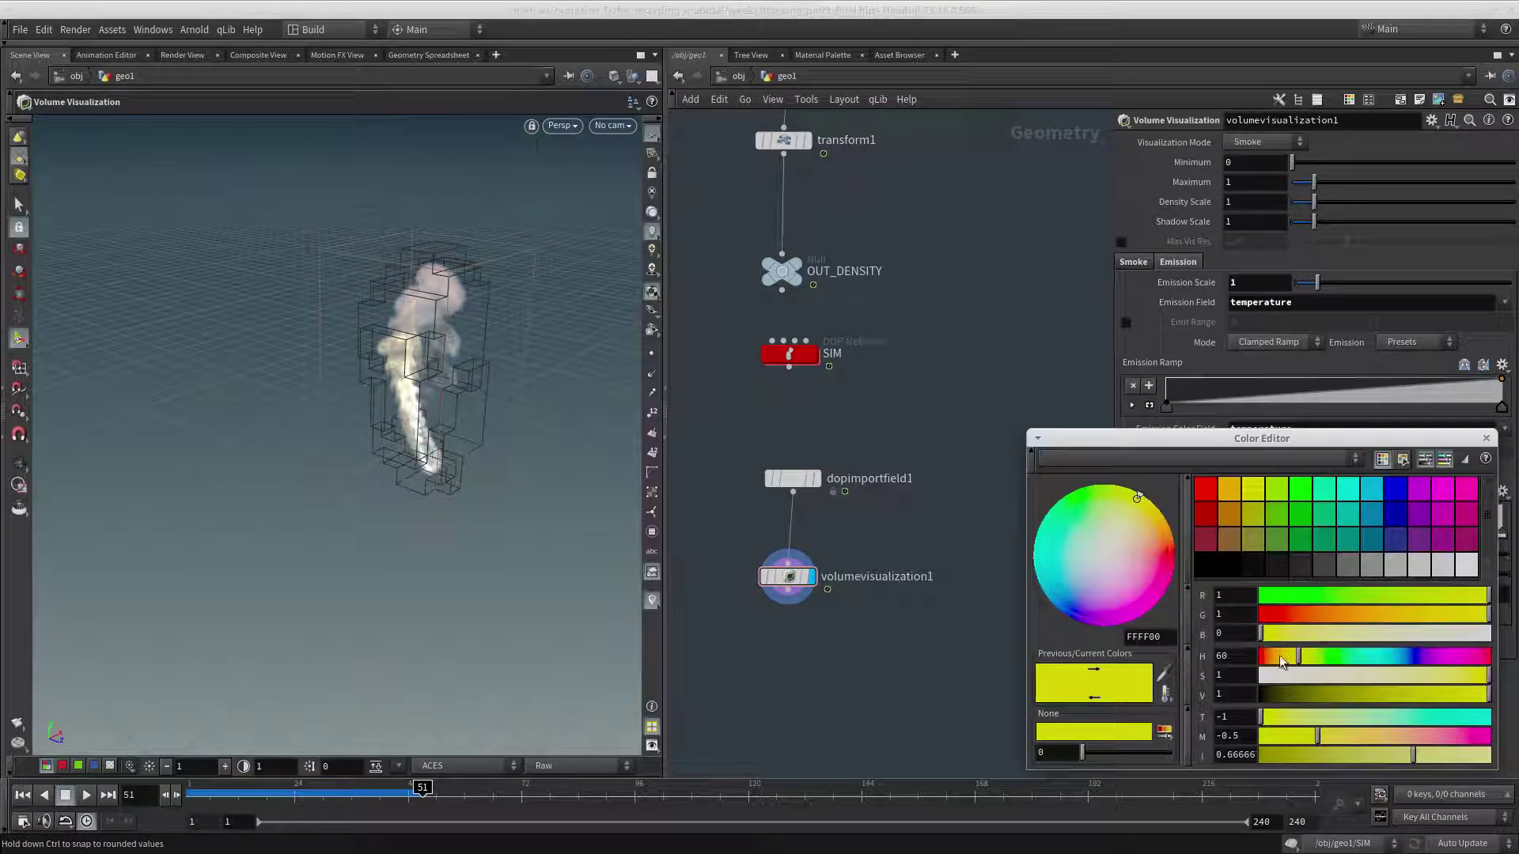
left_click(1272, 660)
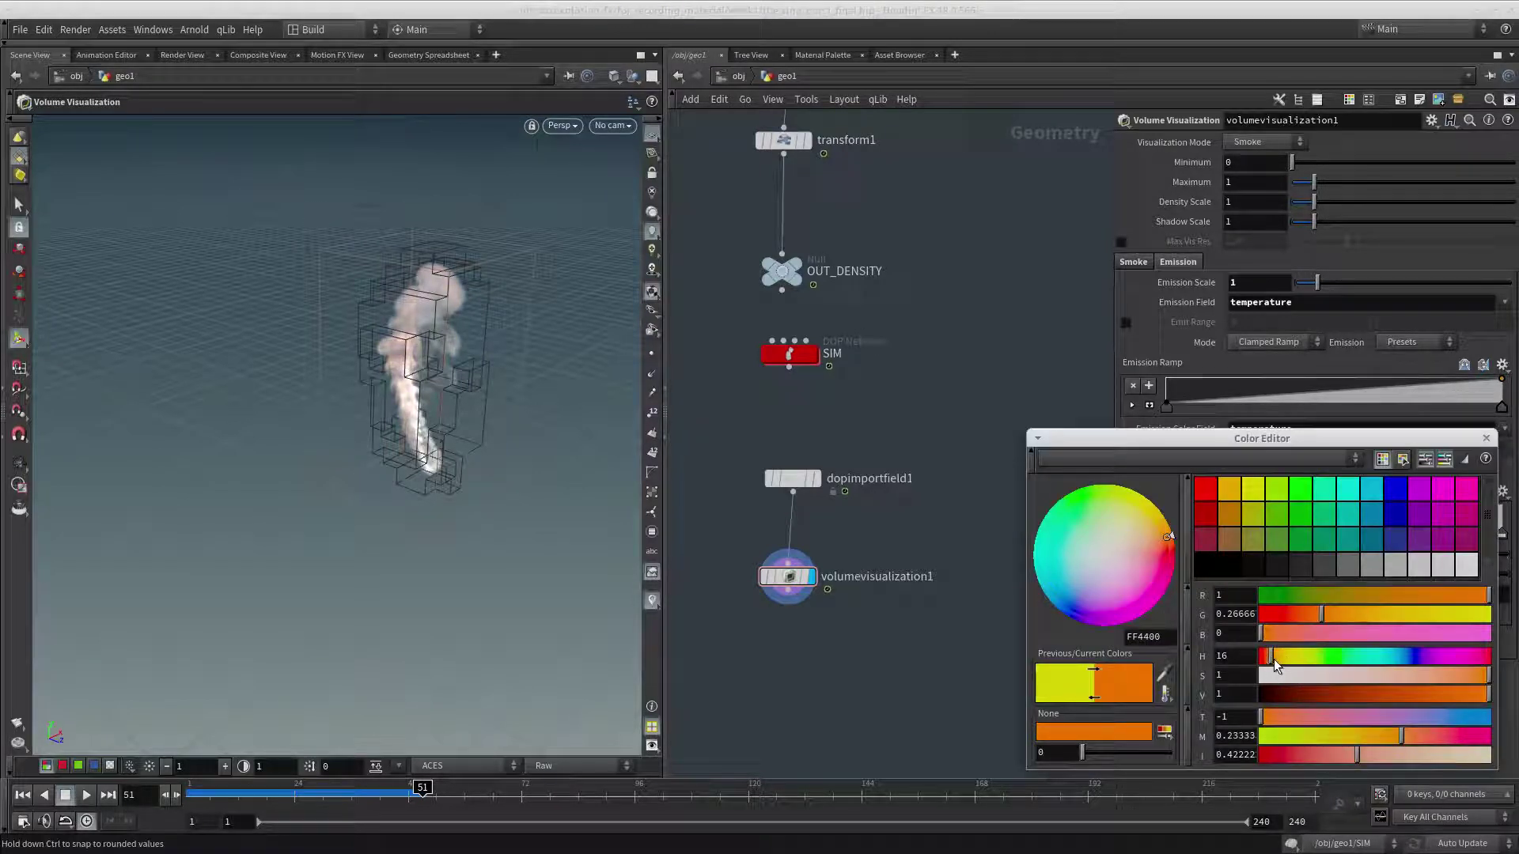
left_click(1273, 657)
left_click(1484, 439)
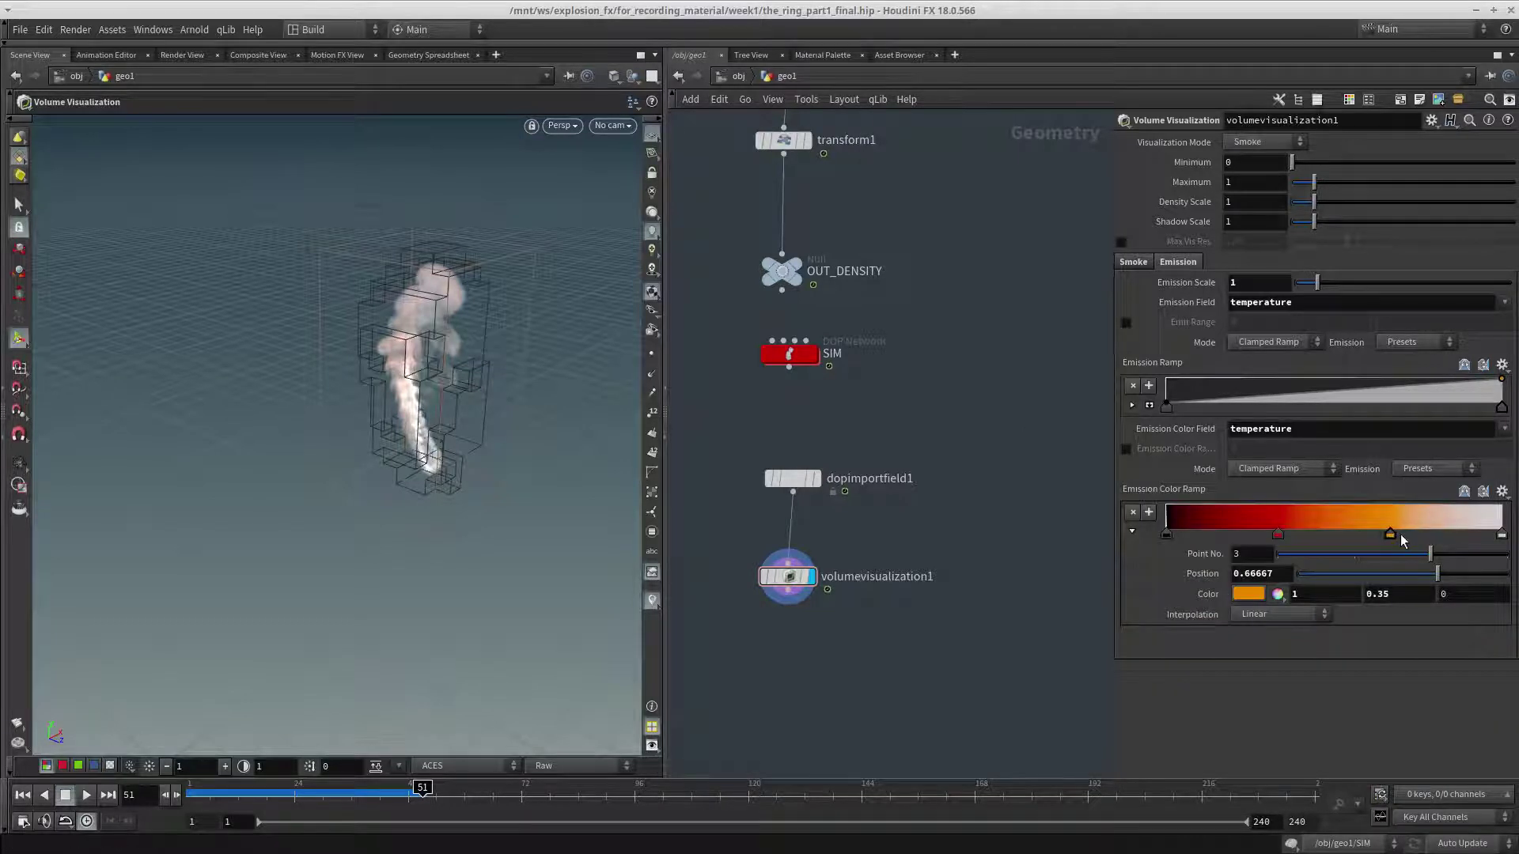
left_click_drag(1403, 534, 1404, 534)
left_click(1277, 534)
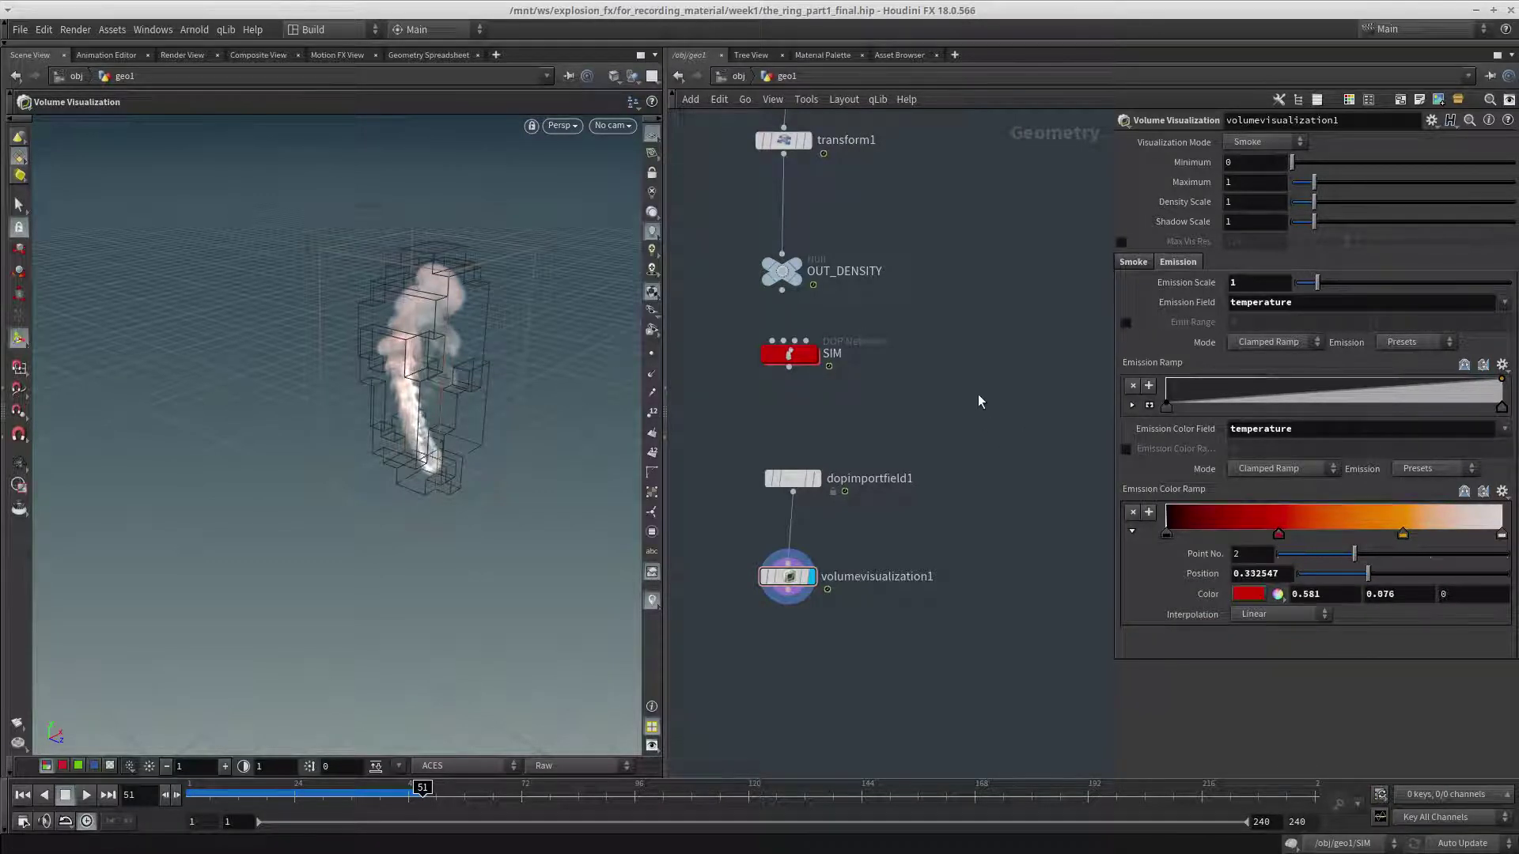
Leave the geo1 network and go up to the object level.
left_click_drag(348, 420, 432, 393, "alt")
middle_click_drag(910, 383, 957, 416)
key("u")
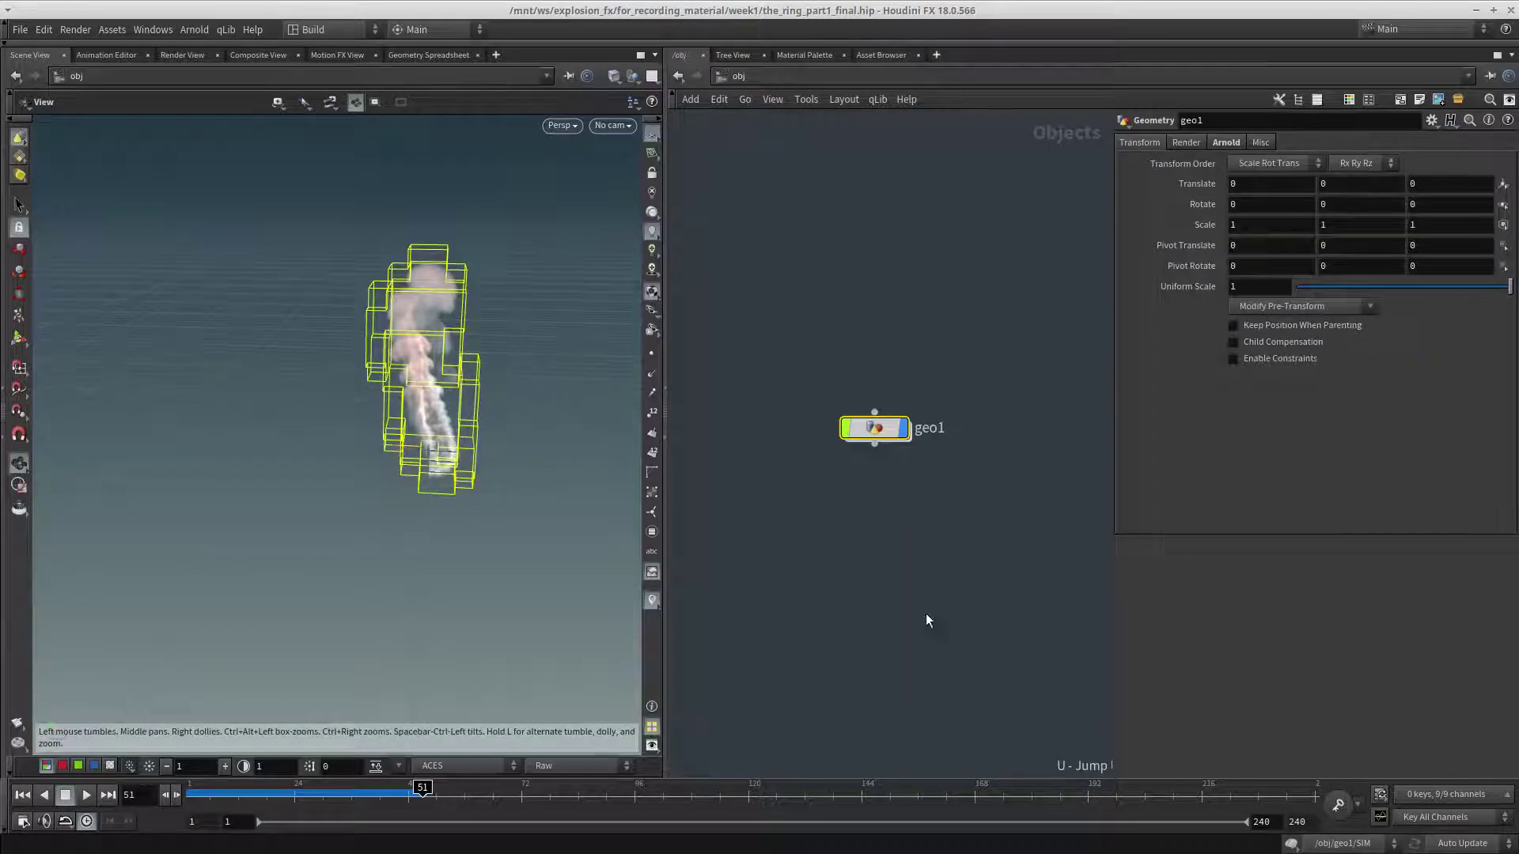
key("Tab")
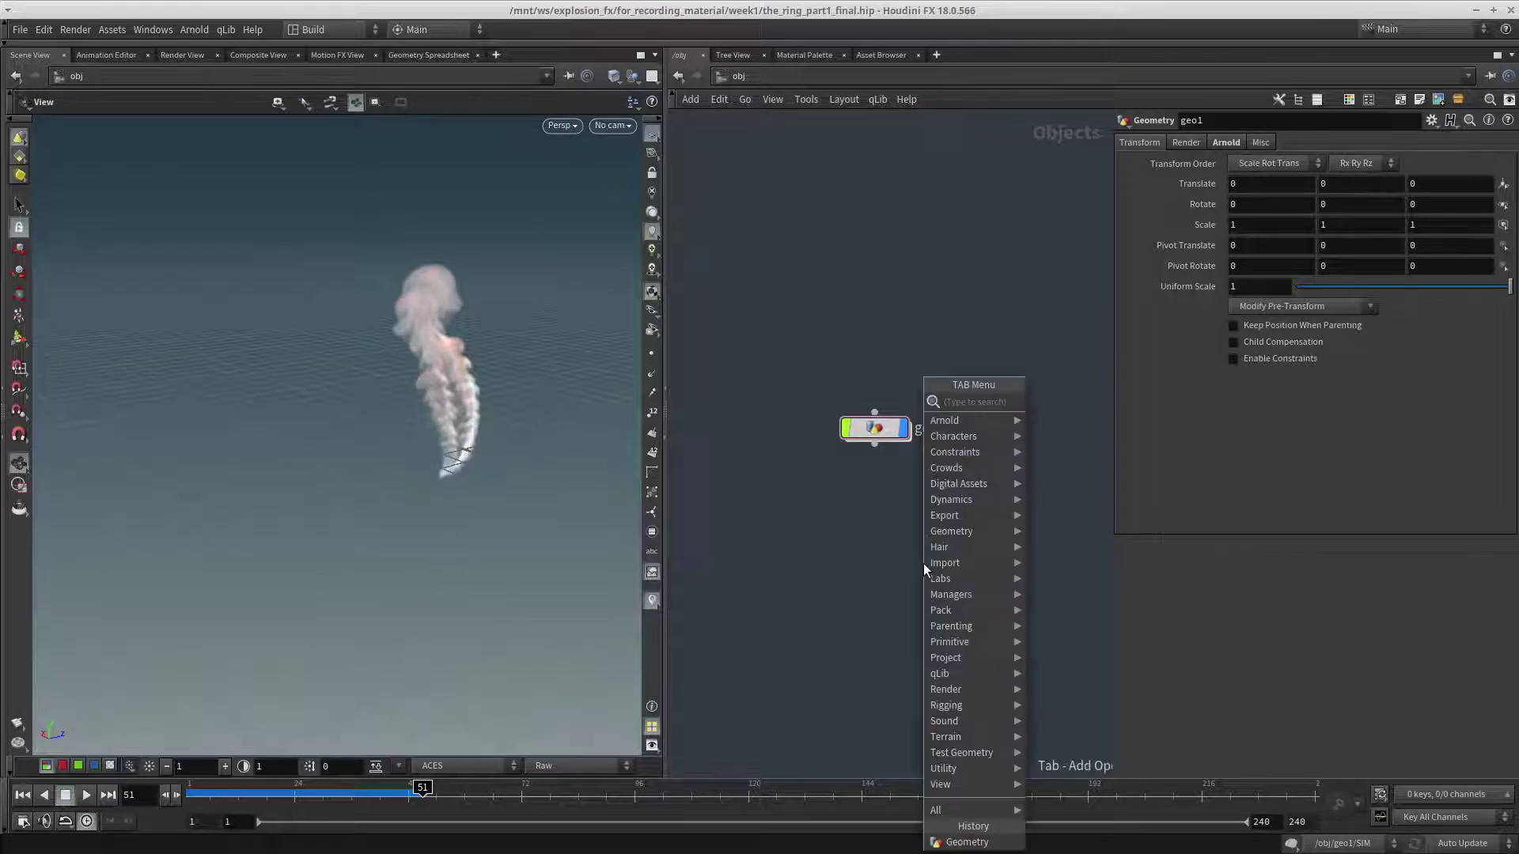
type("dist")
key("Escape")
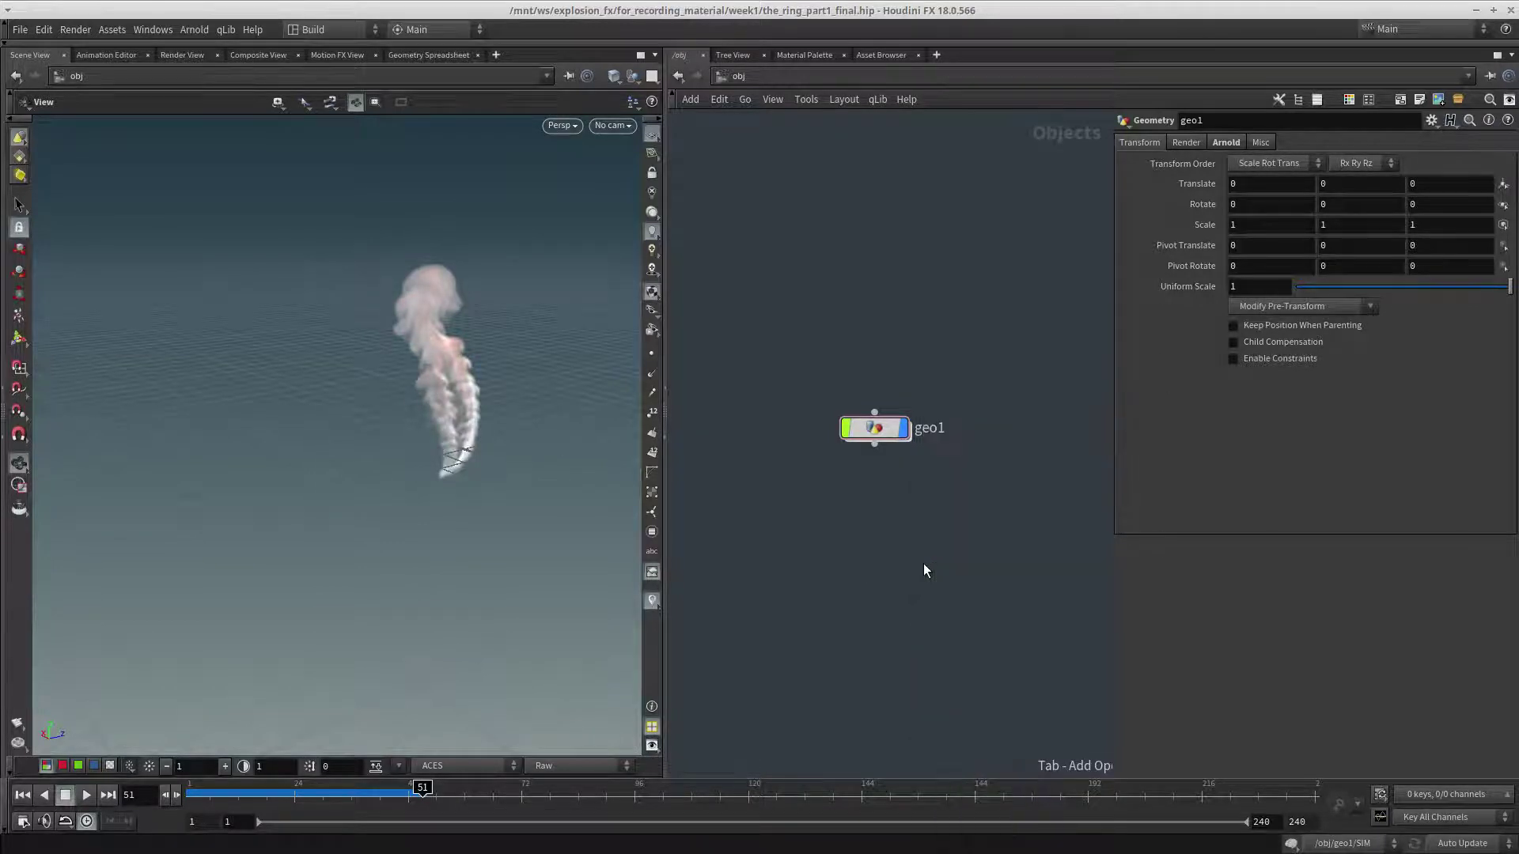
Add a light at the object level and move it above and to one side of the smoke plume.
key("Tab")
type("light")
key("Return")
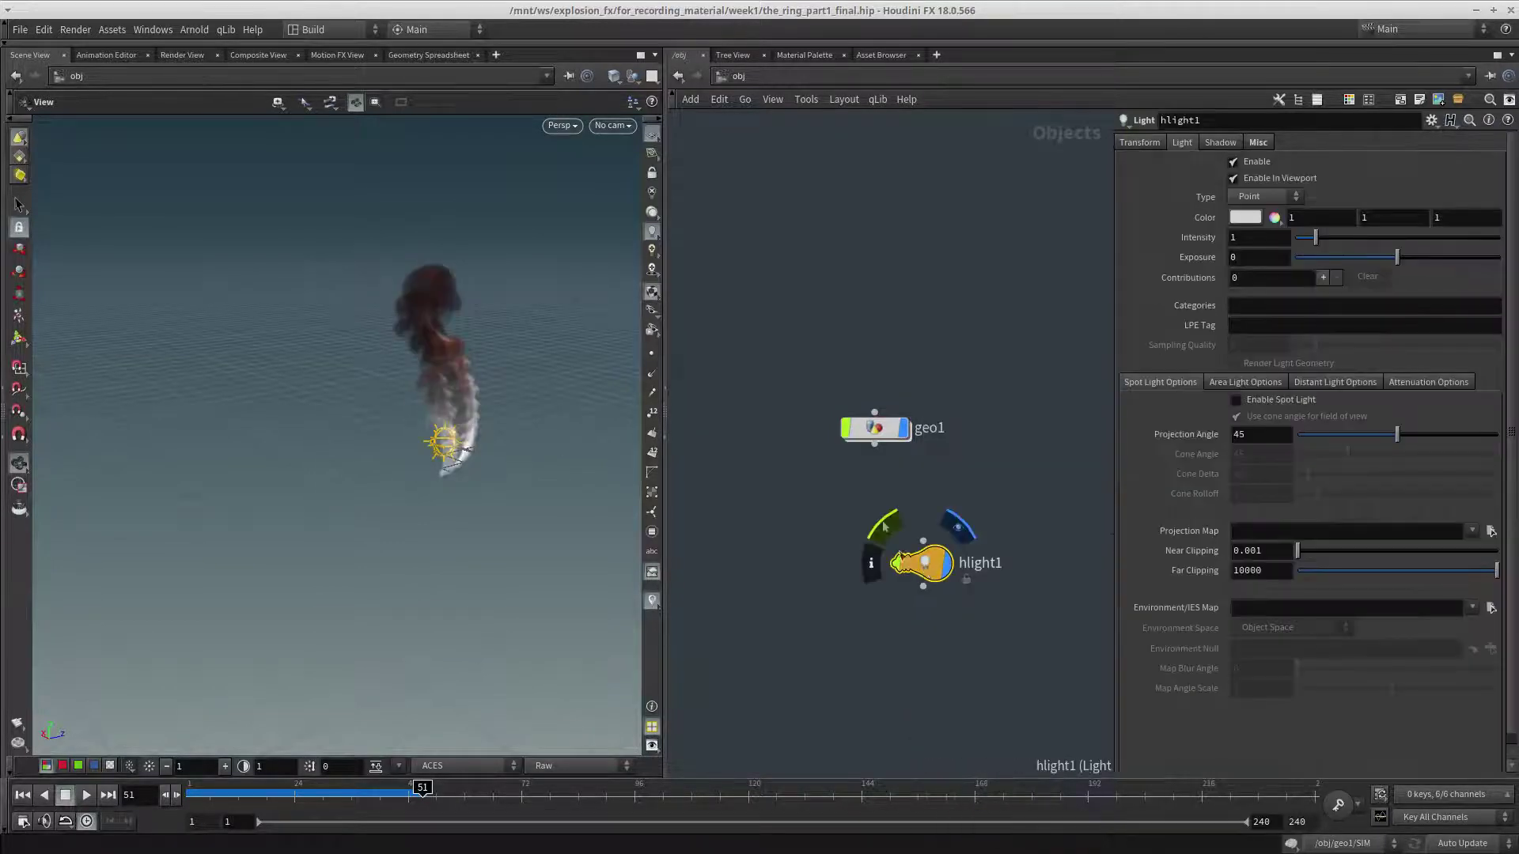
left_click_drag(416, 343, 387, 365)
key("t")
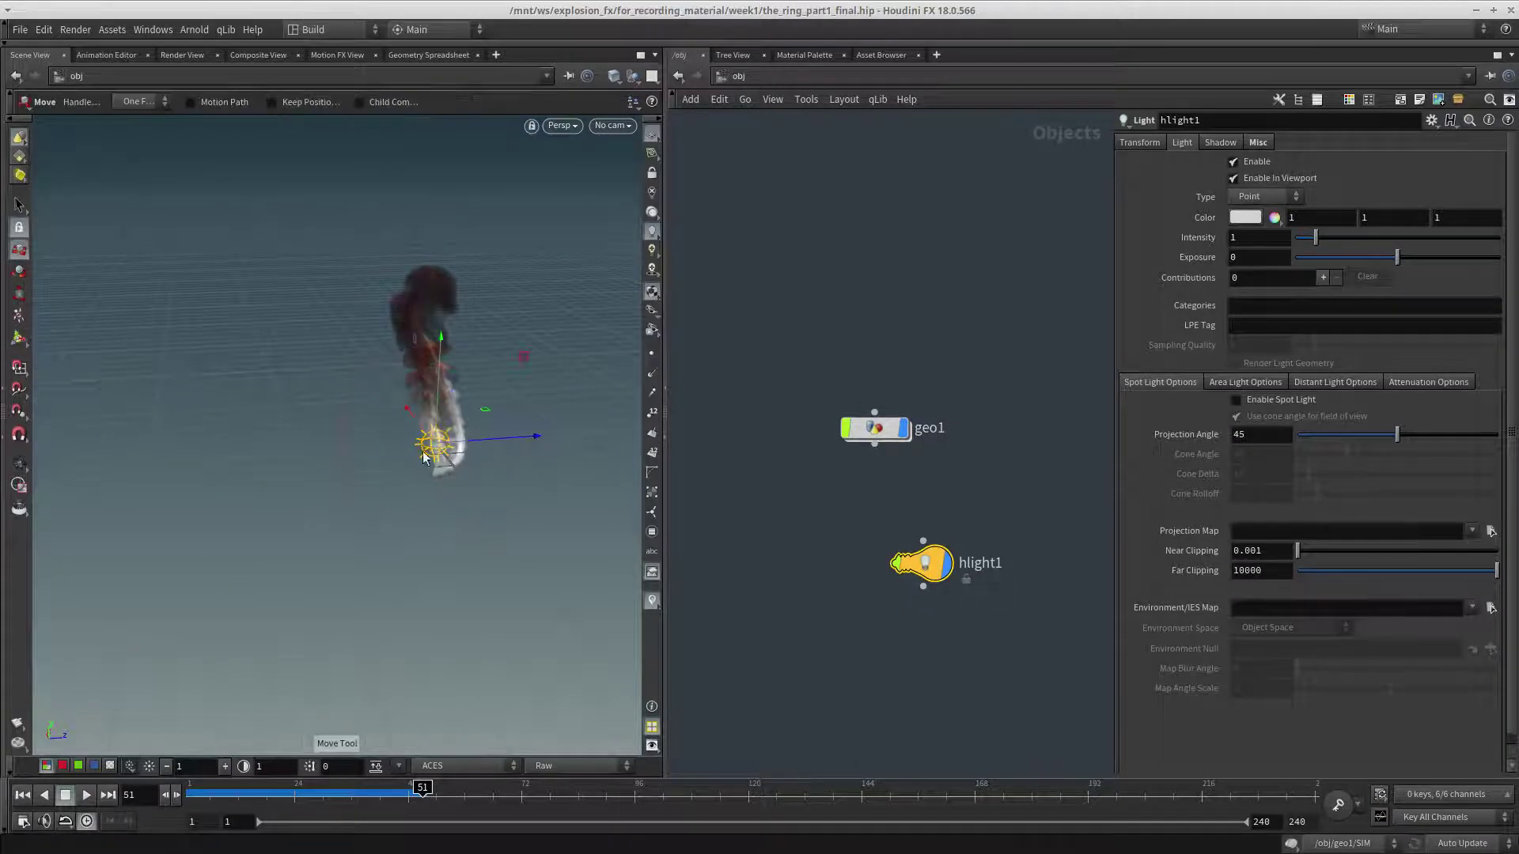
left_click_drag(434, 441, 599, 224)
Change the light's type to Distant and rotate it to shine diagonally down on the smoke.
left_click(1256, 197)
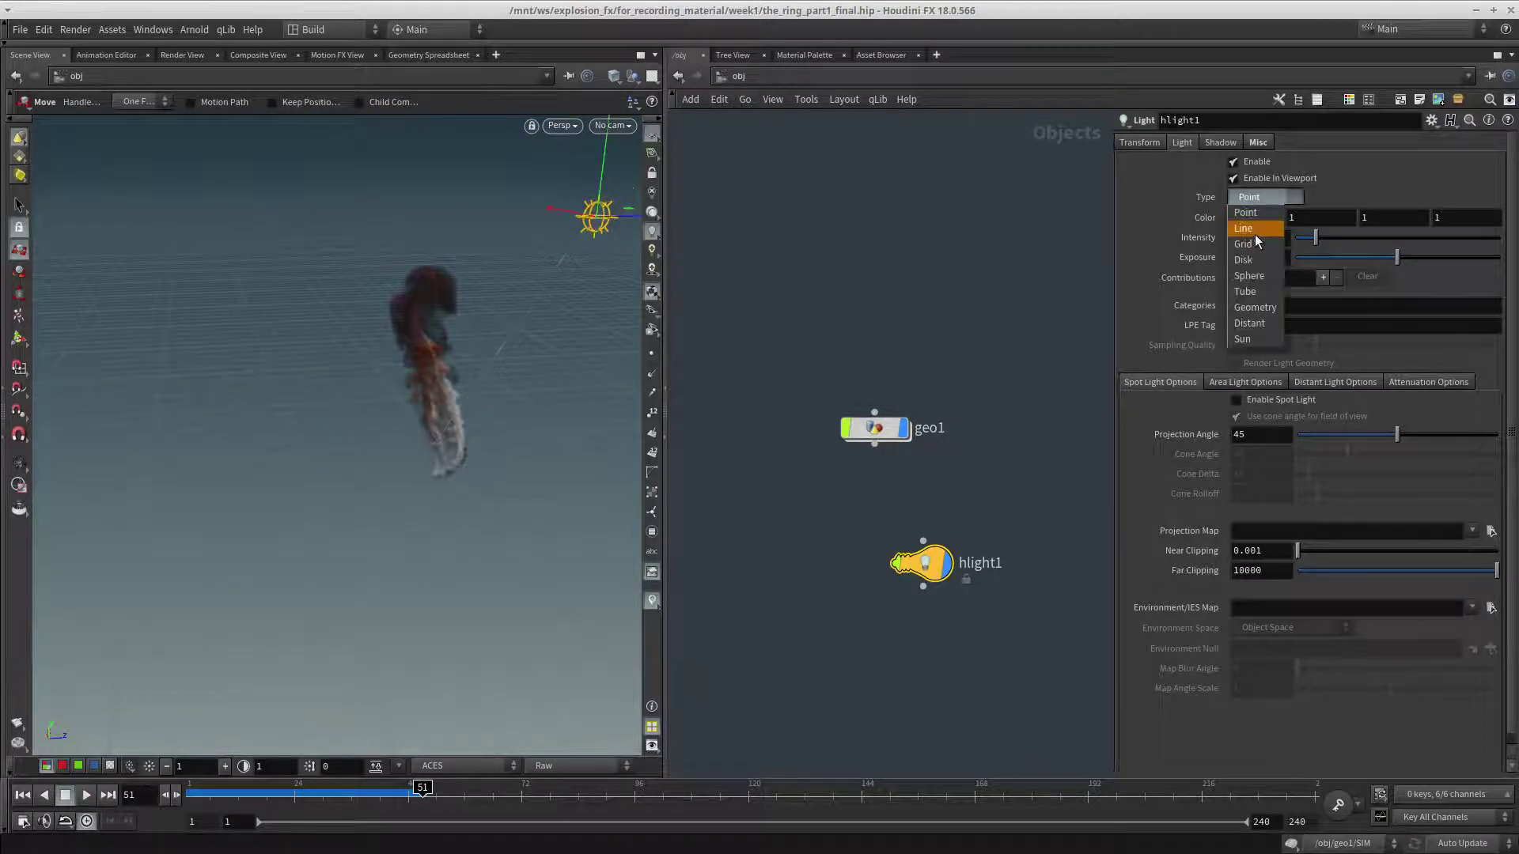
left_click(1254, 322)
key("r")
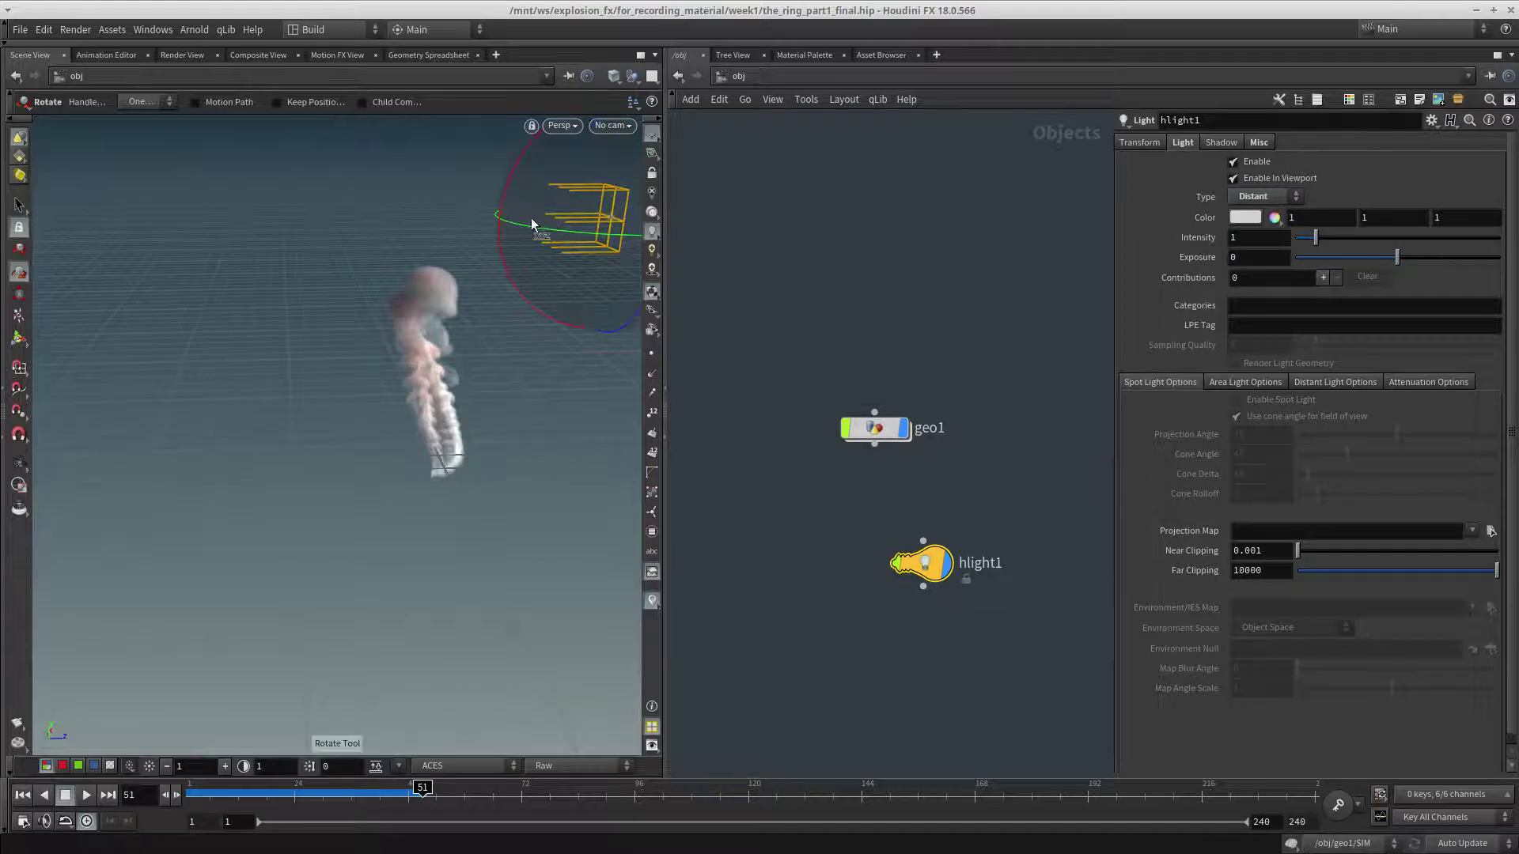
left_click_drag(511, 266, 475, 383)
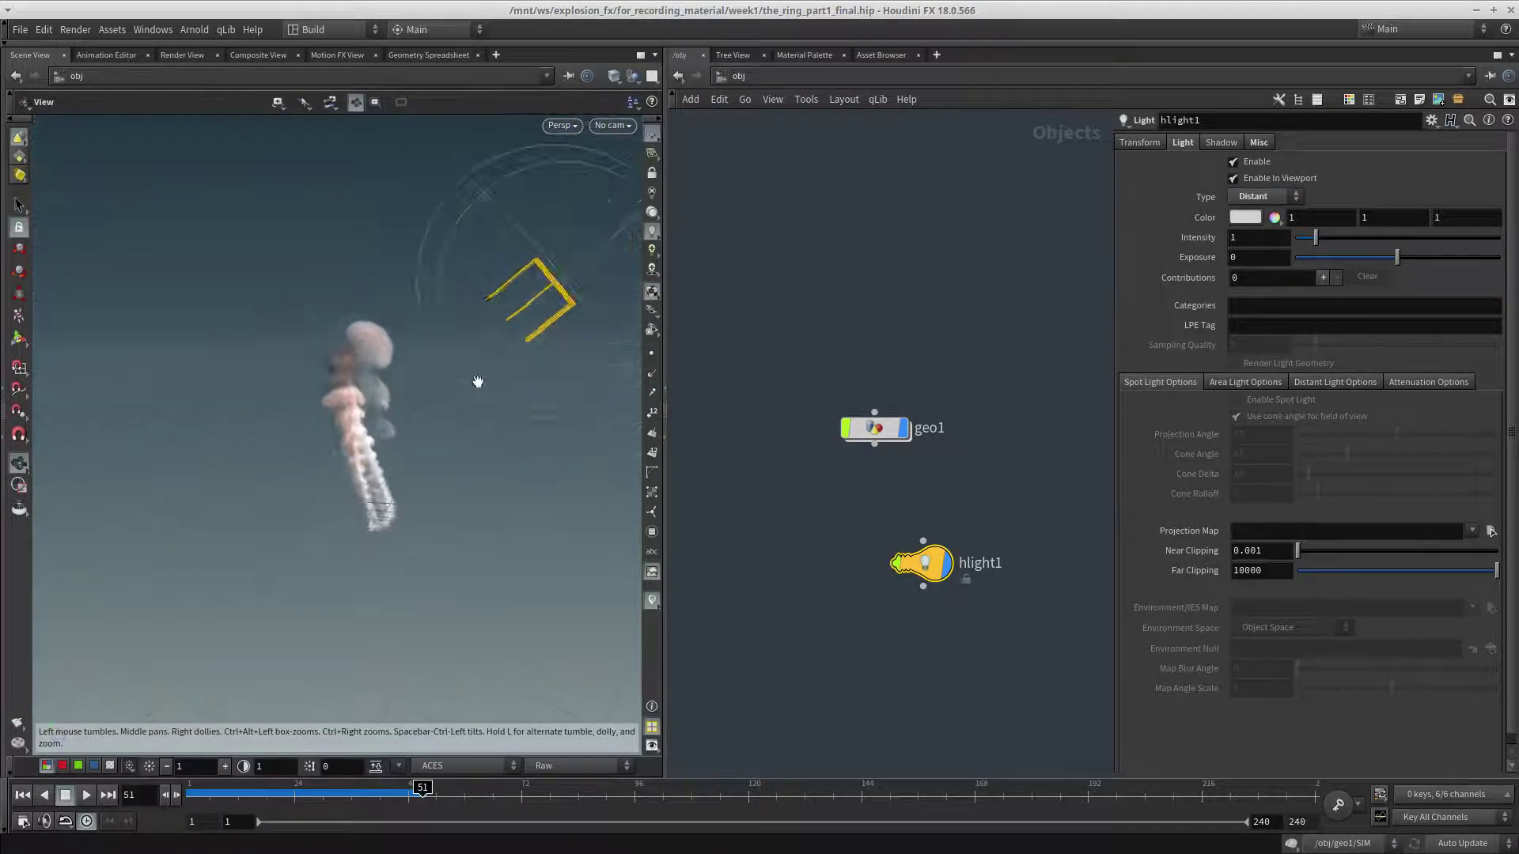
Go back inside geo1 and set the volume visualization's density scale to 10.
right_click_drag(475, 382, 510, 439, "alt")
double_click(874, 428)
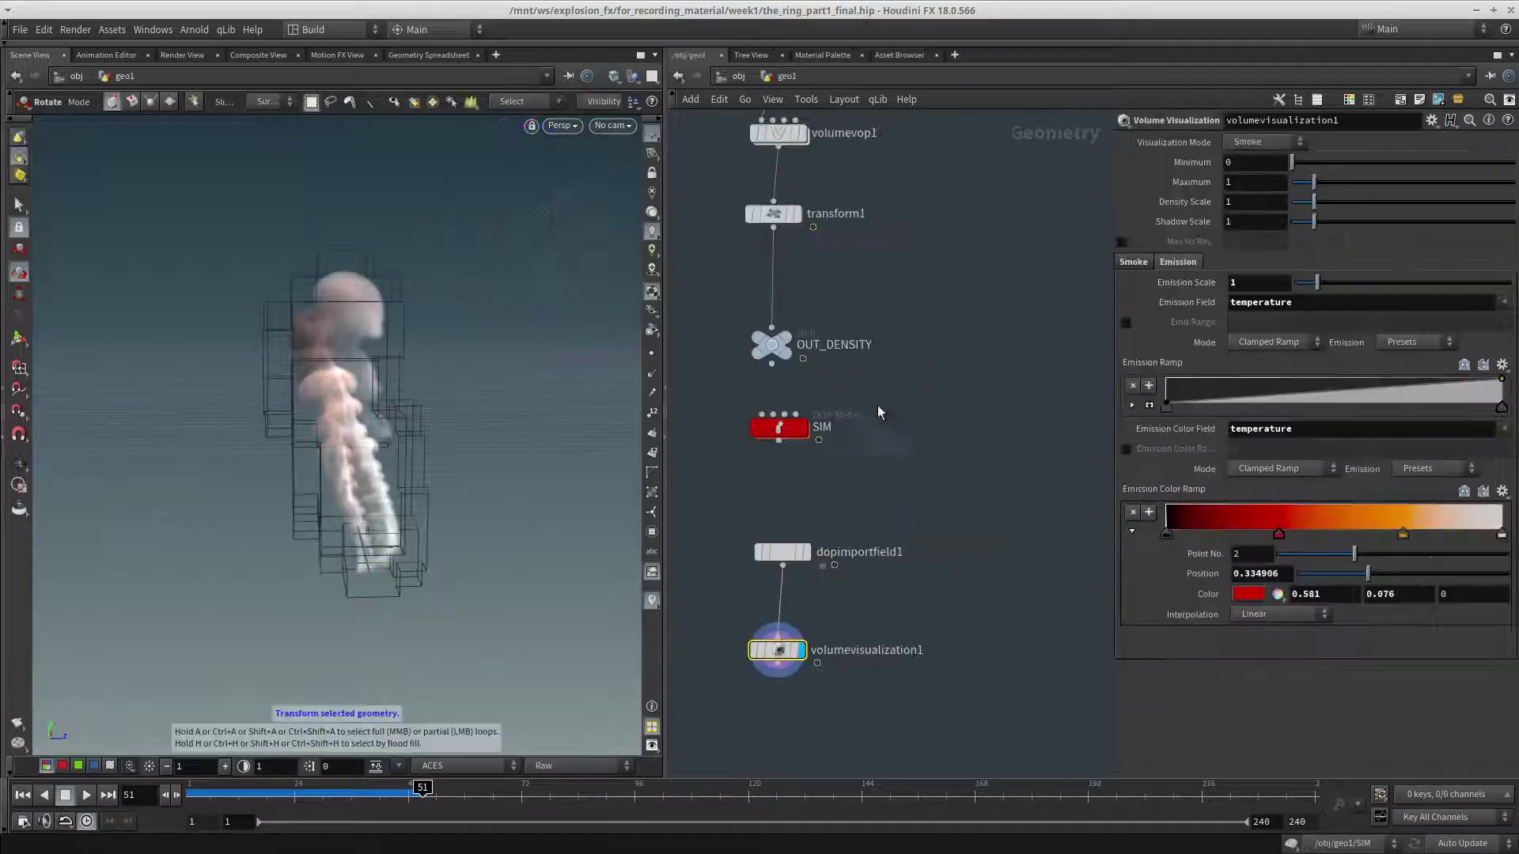
left_click(1131, 264)
left_click(1258, 203)
type("0")
key("Return")
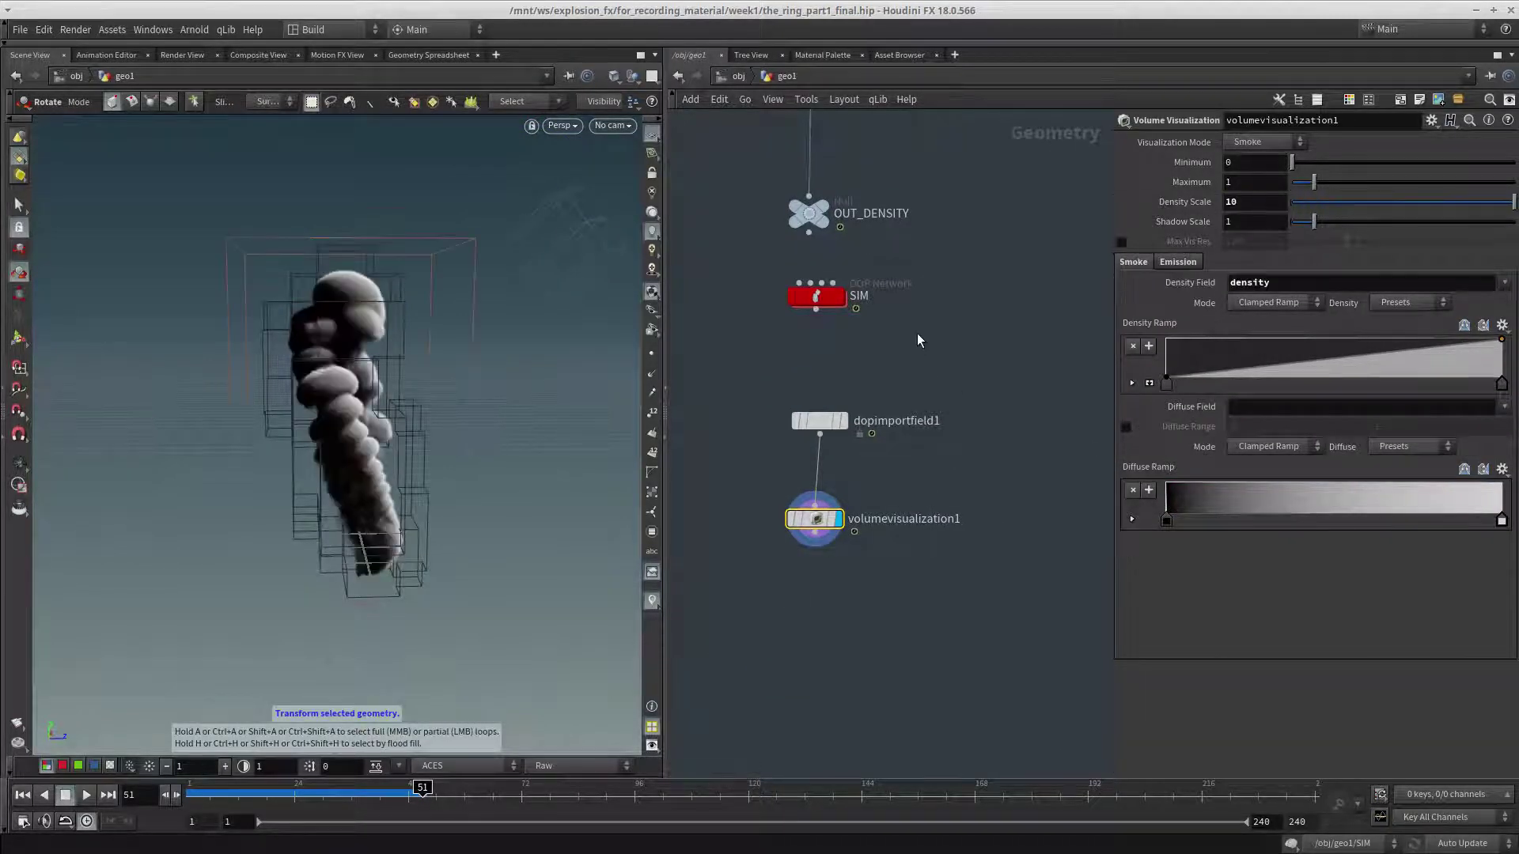
Set the volume visualization's emission scale to 10.
left_click_drag(368, 460, 526, 434, "alt")
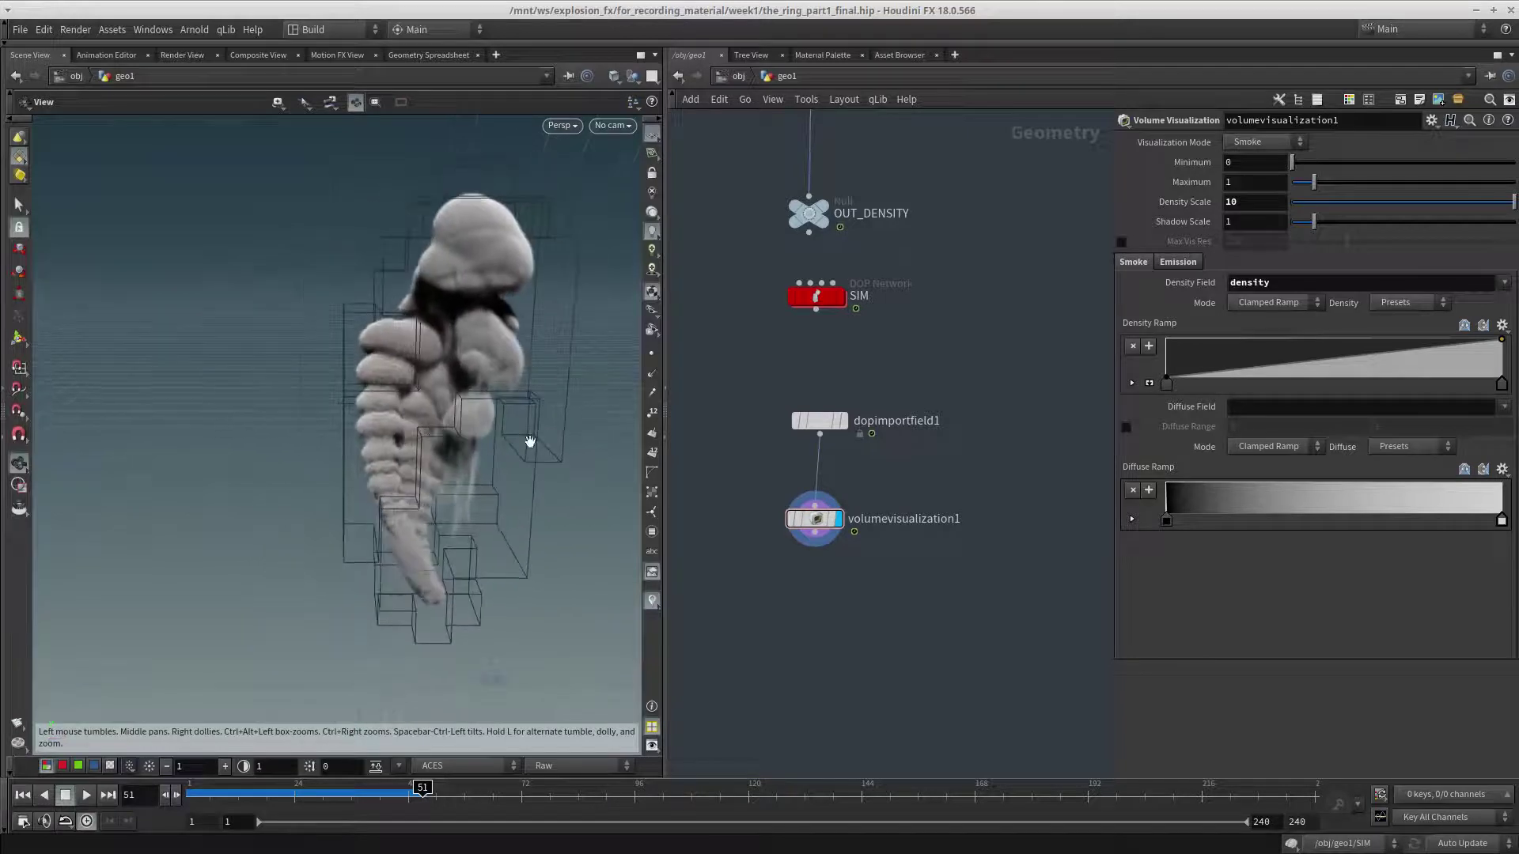
left_click(1177, 262)
type("0")
key("Return")
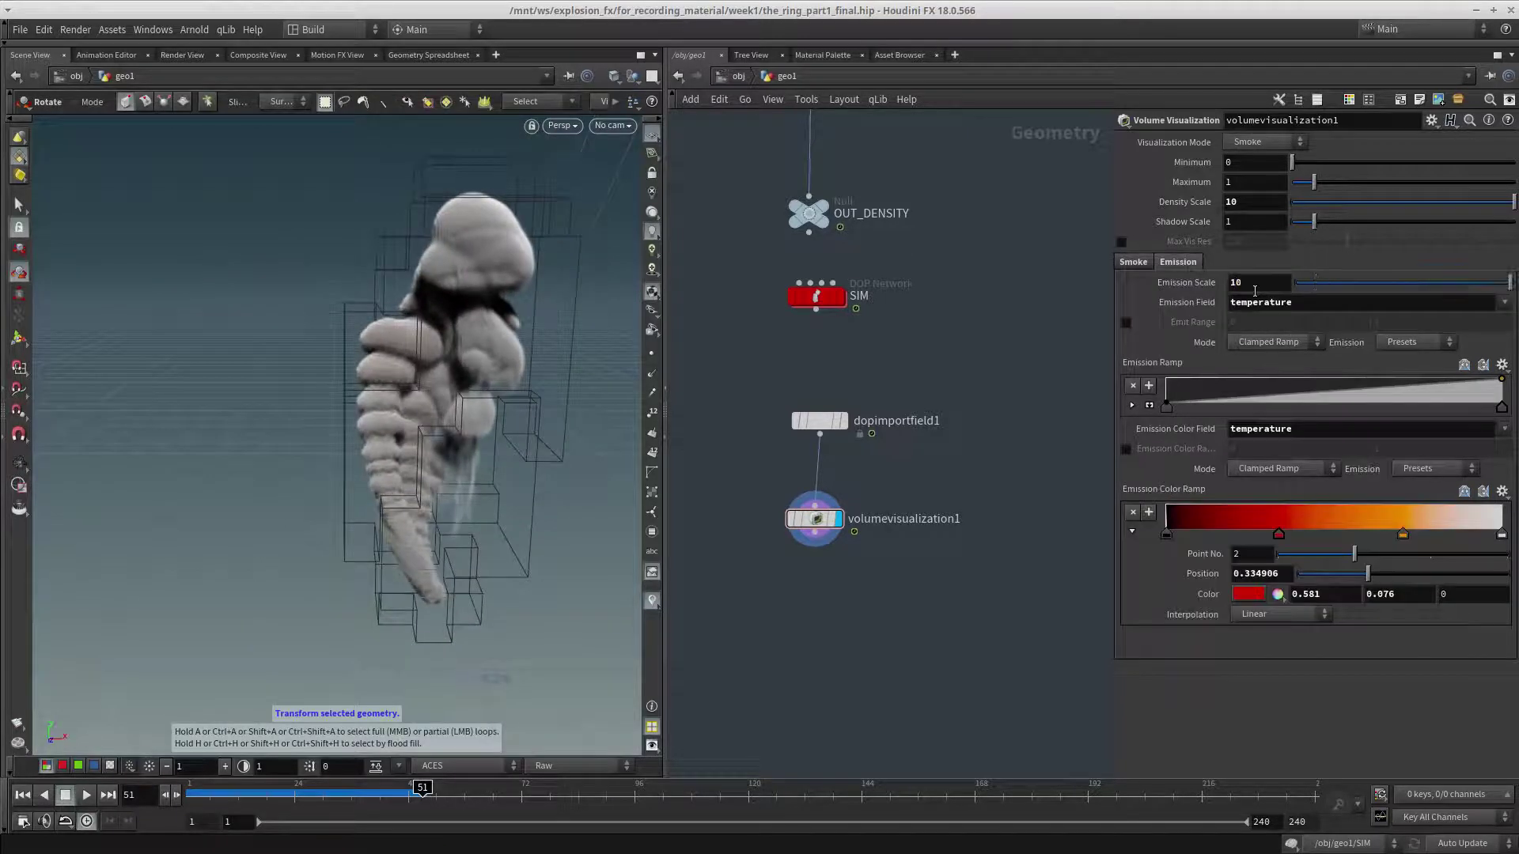
Enable OpenColorIO for the viewport and set its ACES view transform to sRGB.
mouse_move(357, 422)
left_mouse_down("alt")
mouse_move(383, 431)
mouse_move(346, 438)
left_mouse_up("alt")
right_click_drag(346, 438, 425, 339, "alt")
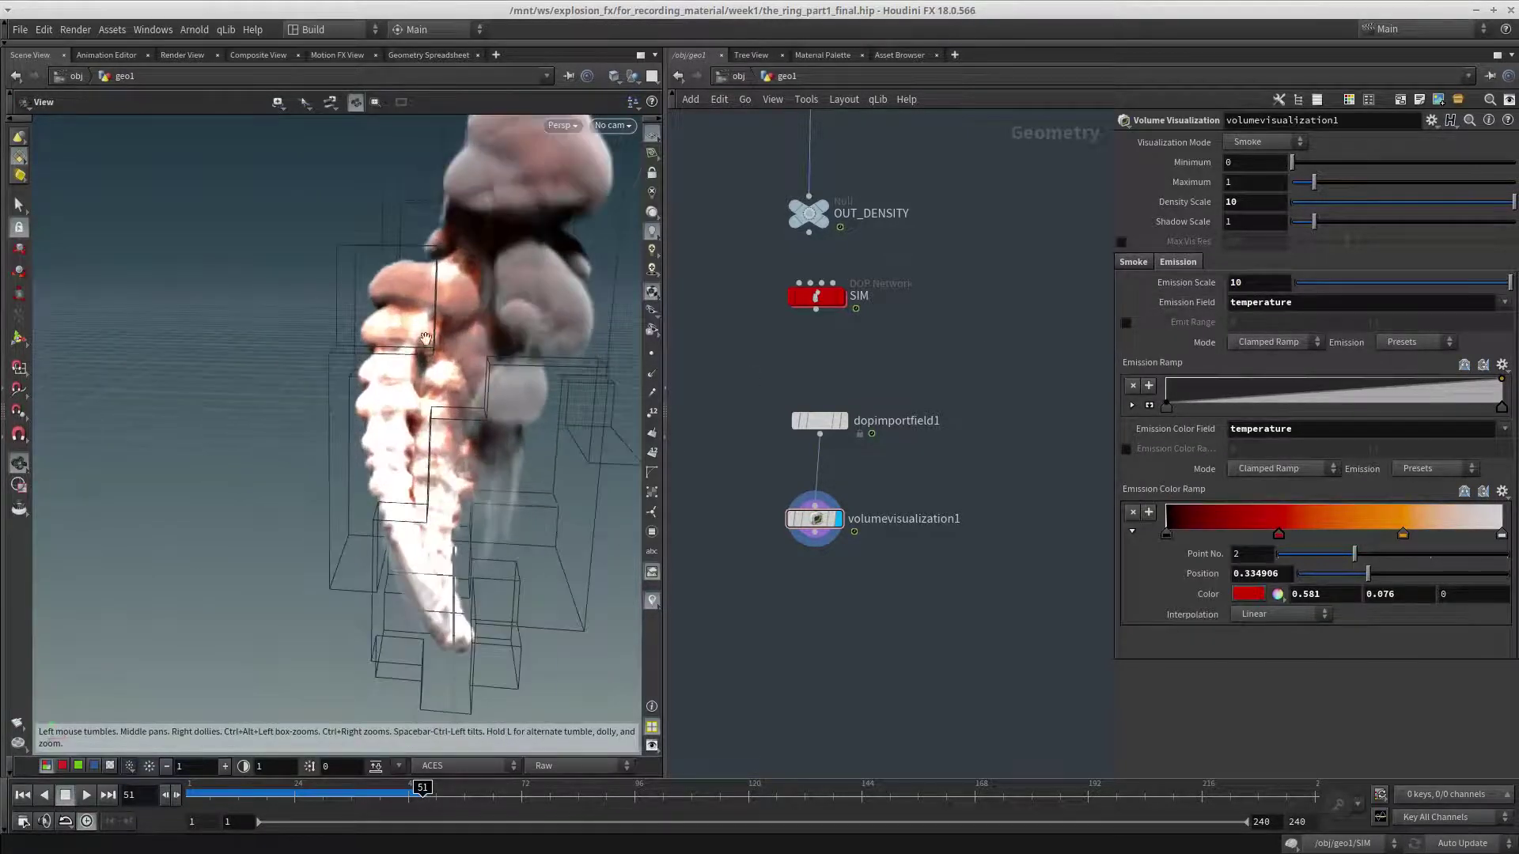
key("r")
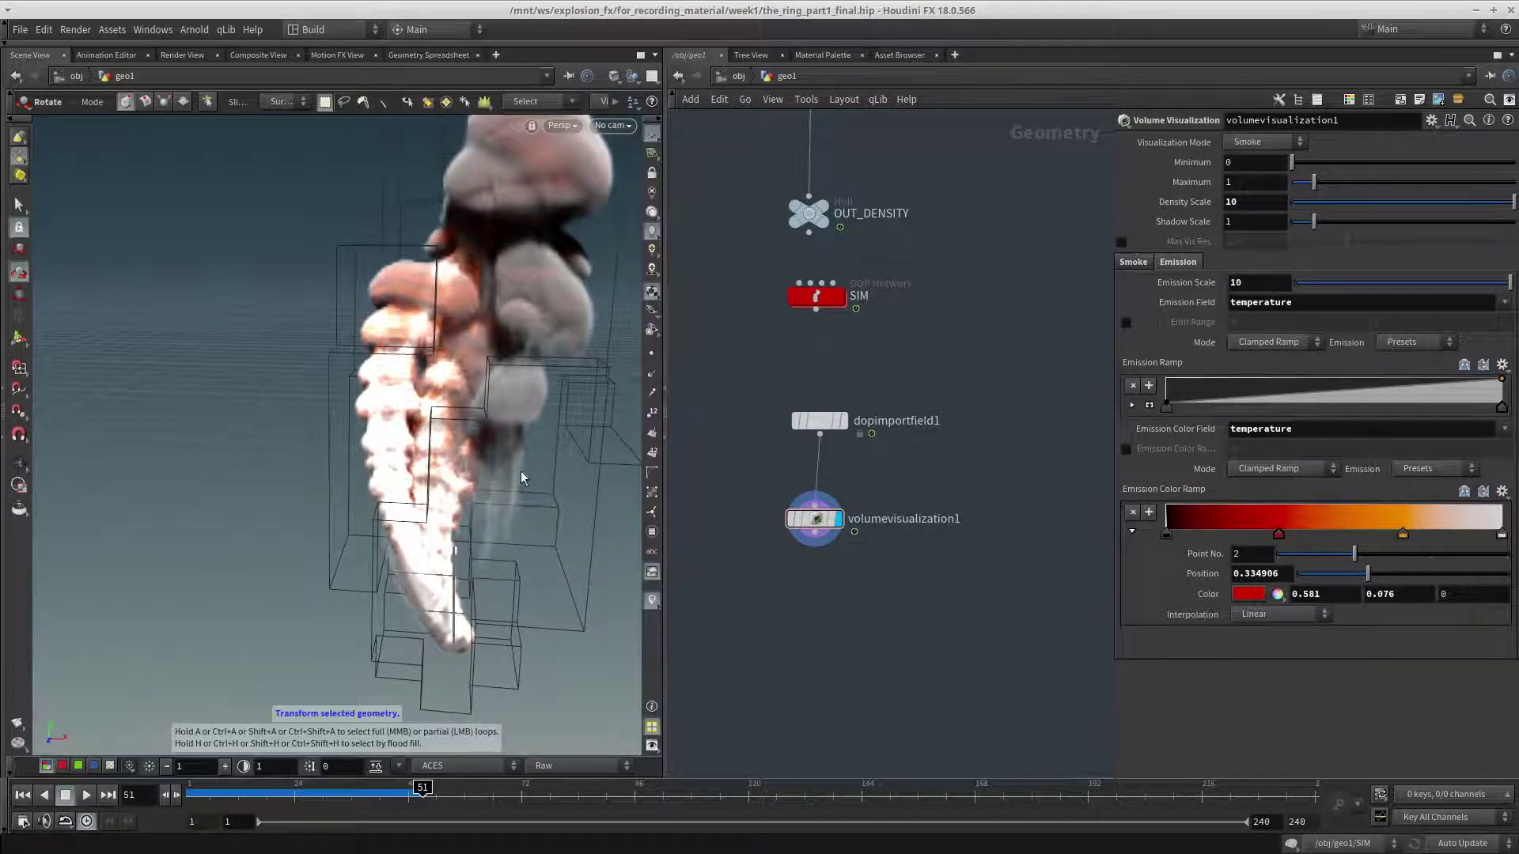
left_click(457, 767)
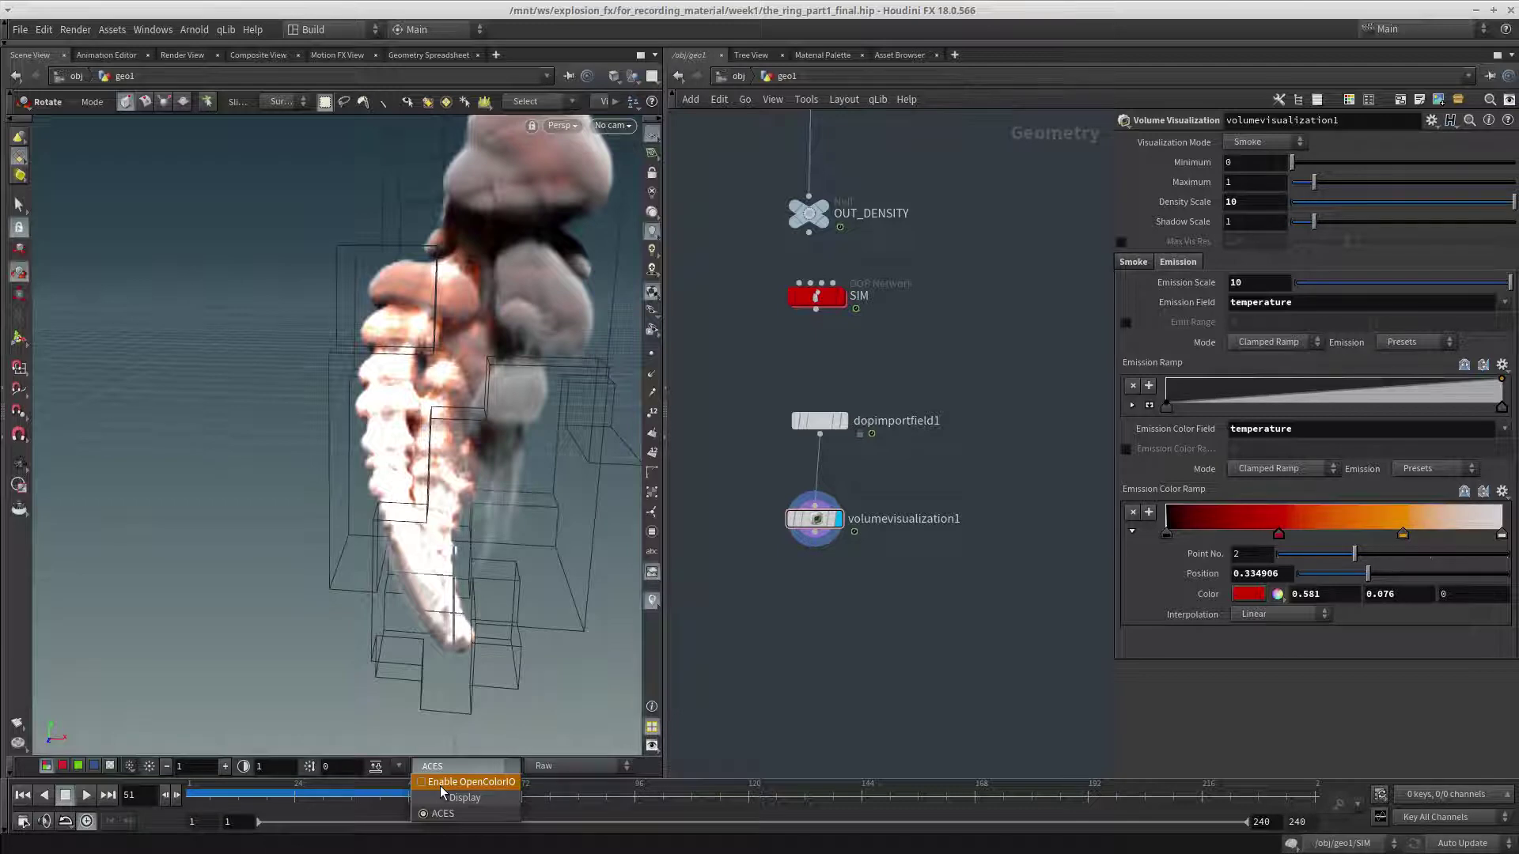
left_click(440, 785)
left_click(555, 767)
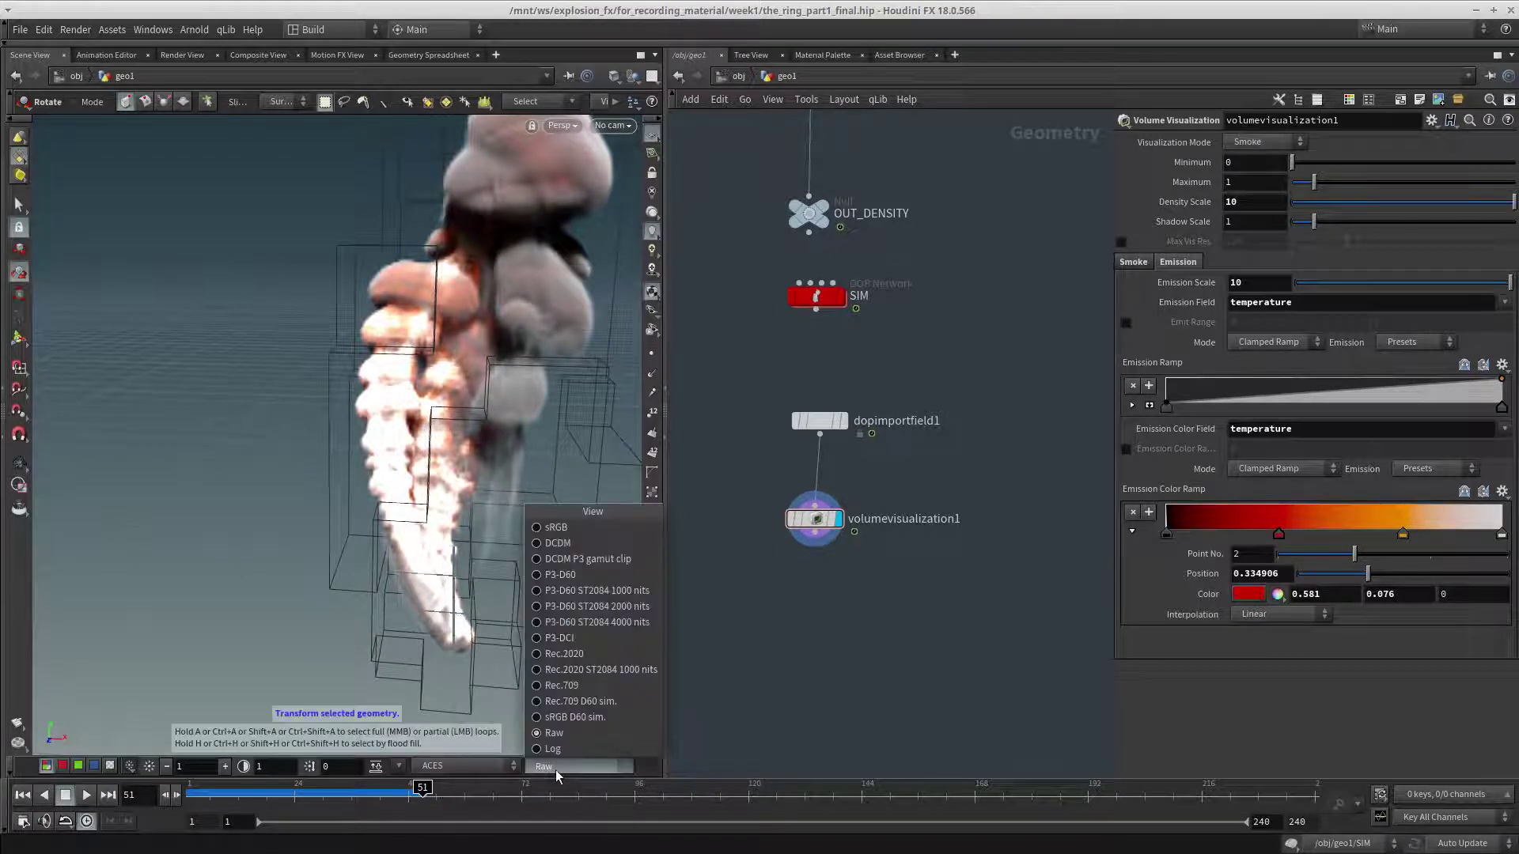
left_click(576, 527)
Raise the volume visualization's emission scale to 100.
right_click_drag(531, 433, 388, 443, "alt")
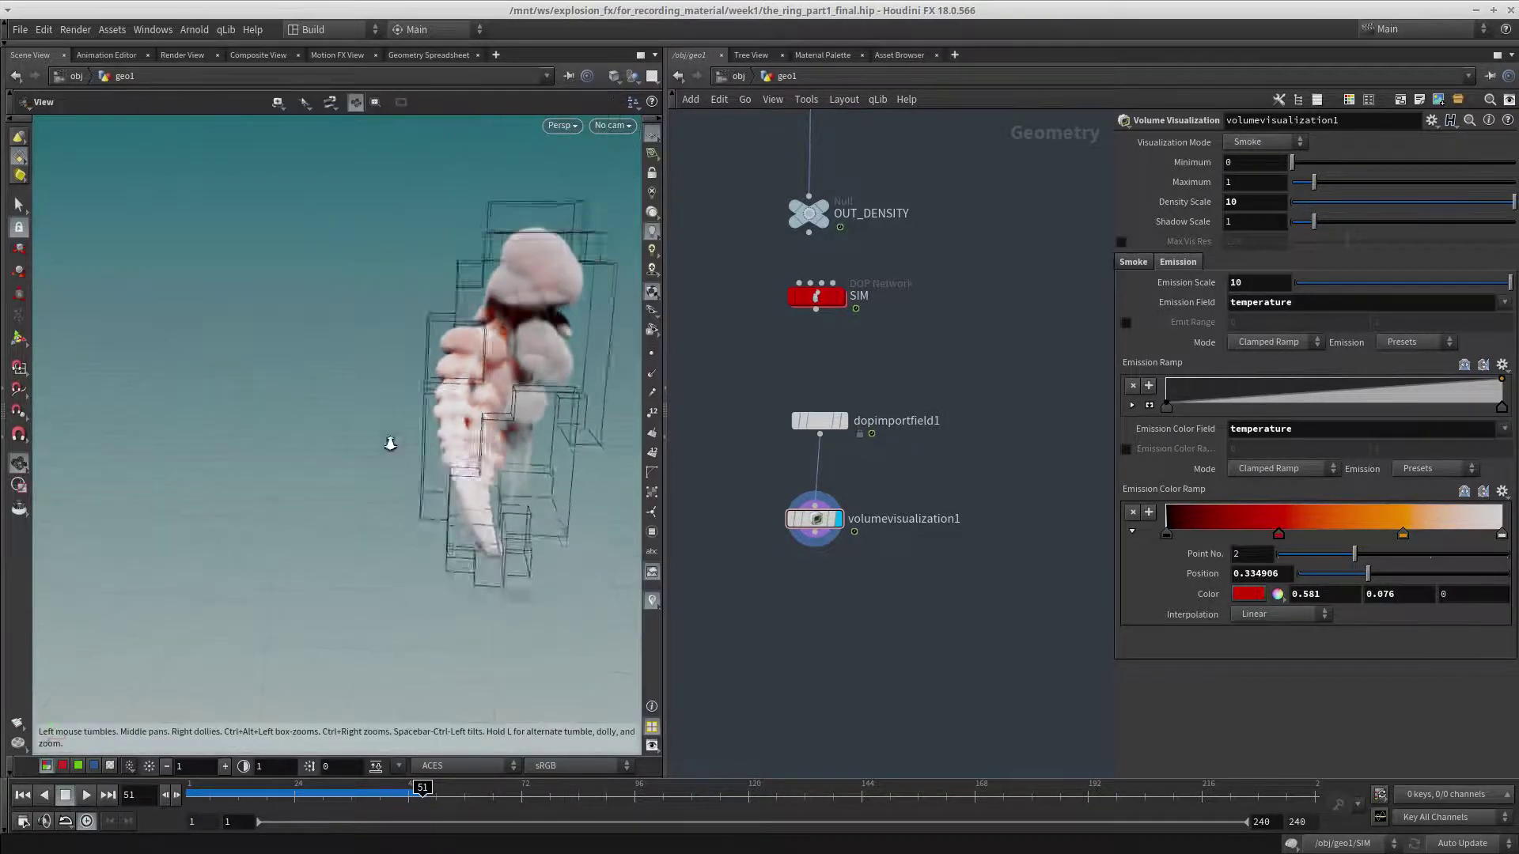
left_click_drag(467, 458, 523, 391, "alt")
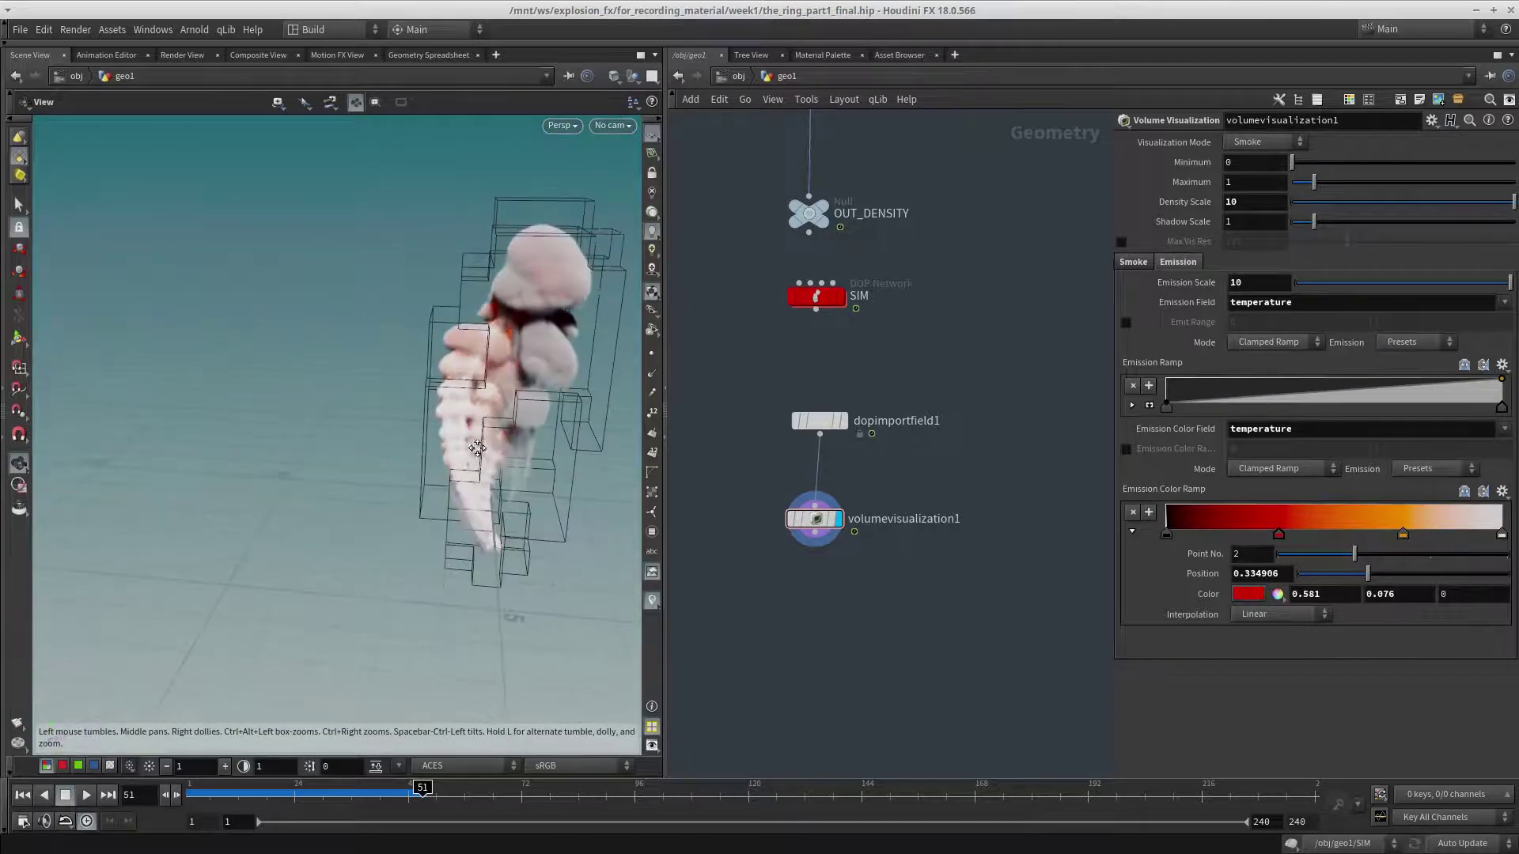
middle_click_drag(524, 390, 478, 426, "alt")
right_click_drag(478, 426, 512, 481, "alt")
left_click_drag(512, 482, 712, 413, "alt")
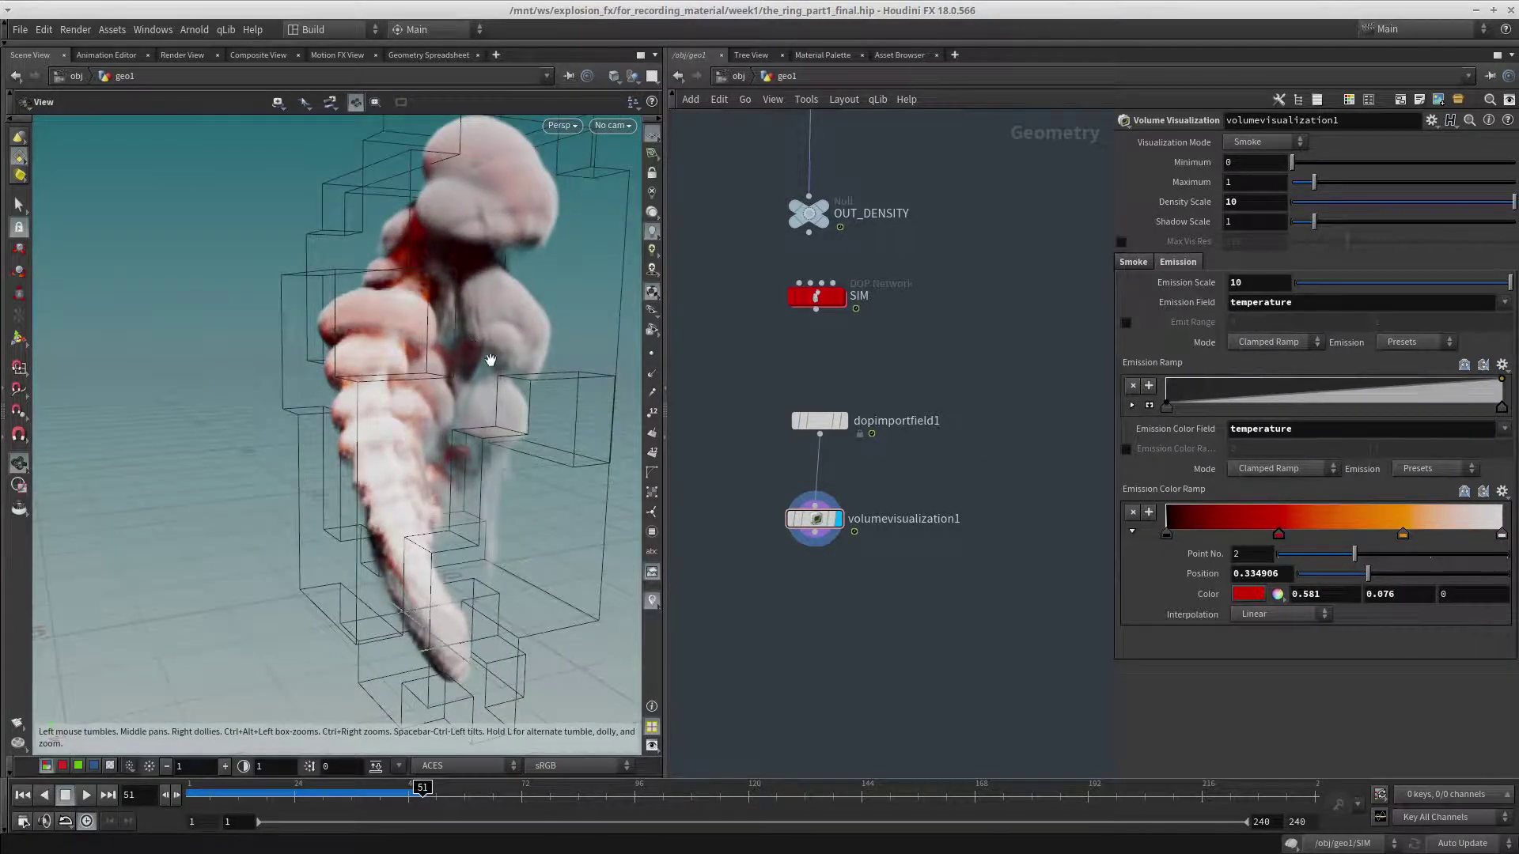
left_click_drag(488, 359, 505, 372, "alt")
right_click_drag(506, 372, 426, 434, "alt")
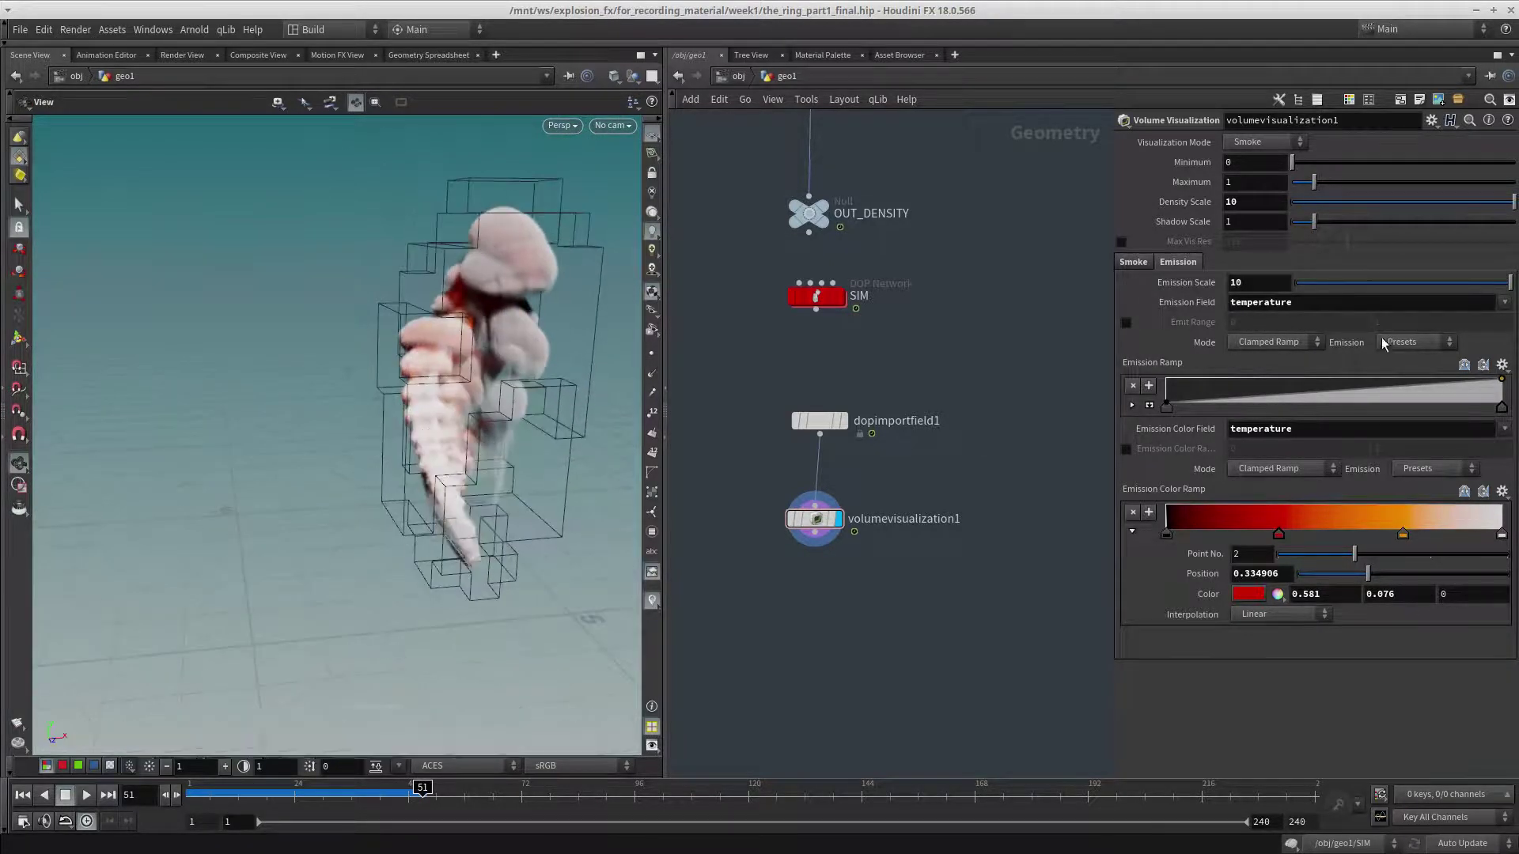
left_click(1240, 283)
type("0")
key("Return")
left_click_drag(358, 437, 273, 420)
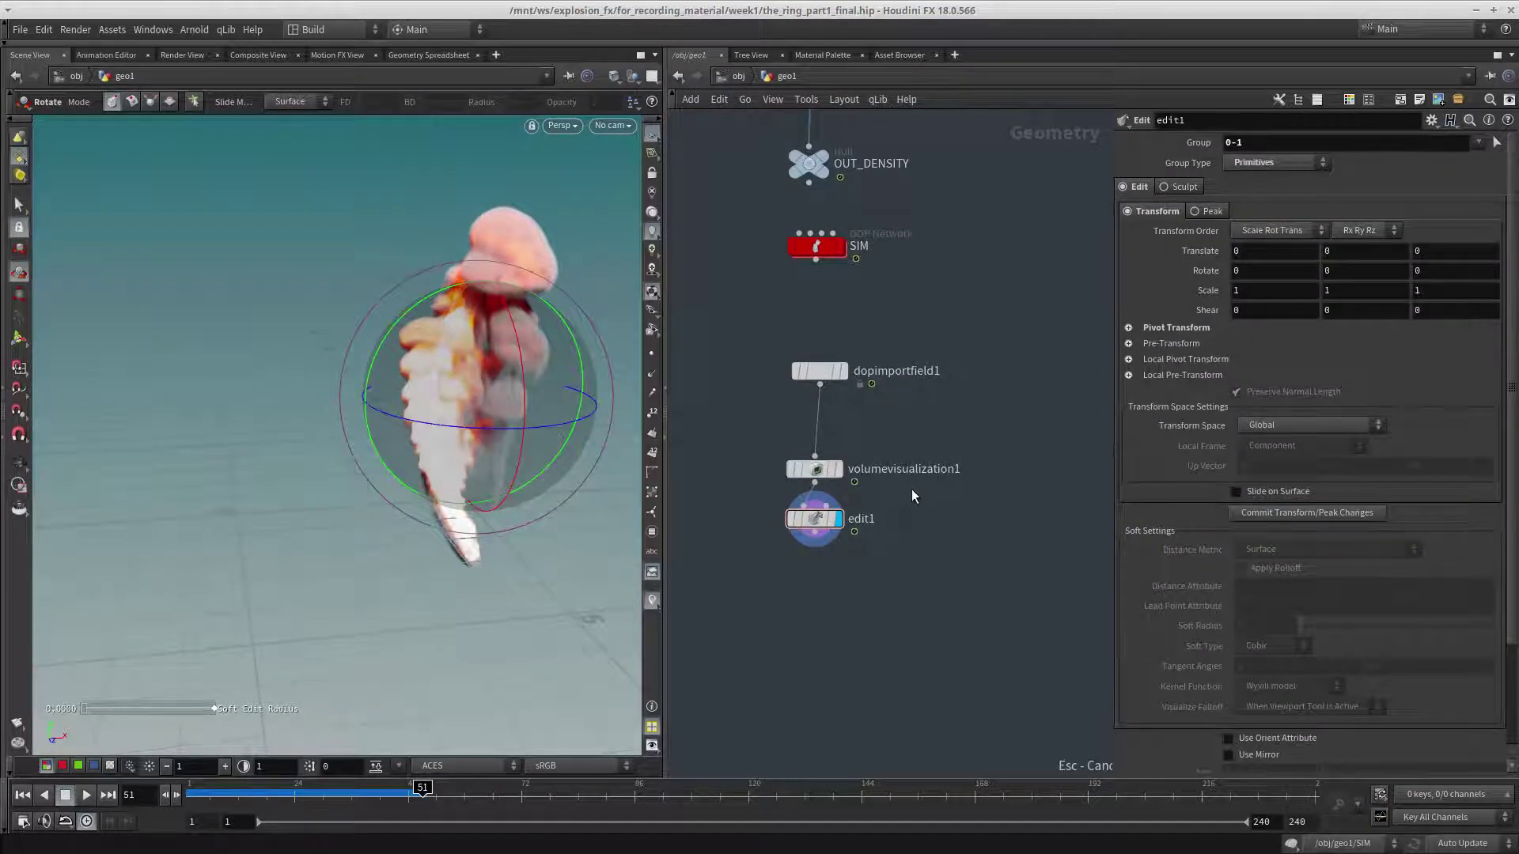
key("ctrl+x")
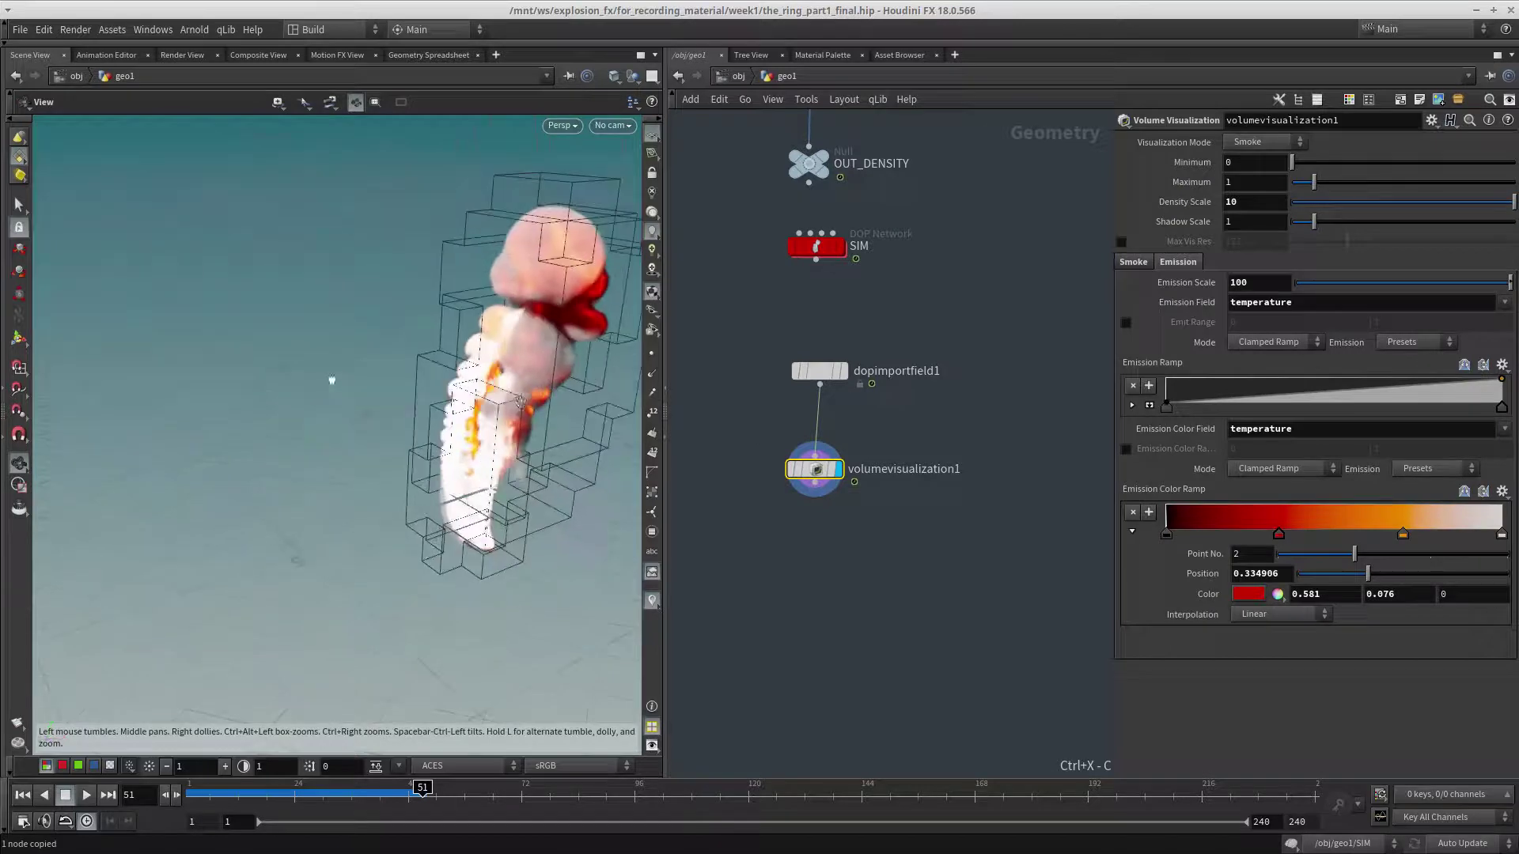
key("r")
key("Escape")
left_click_drag(470, 528, 539, 399)
key("r")
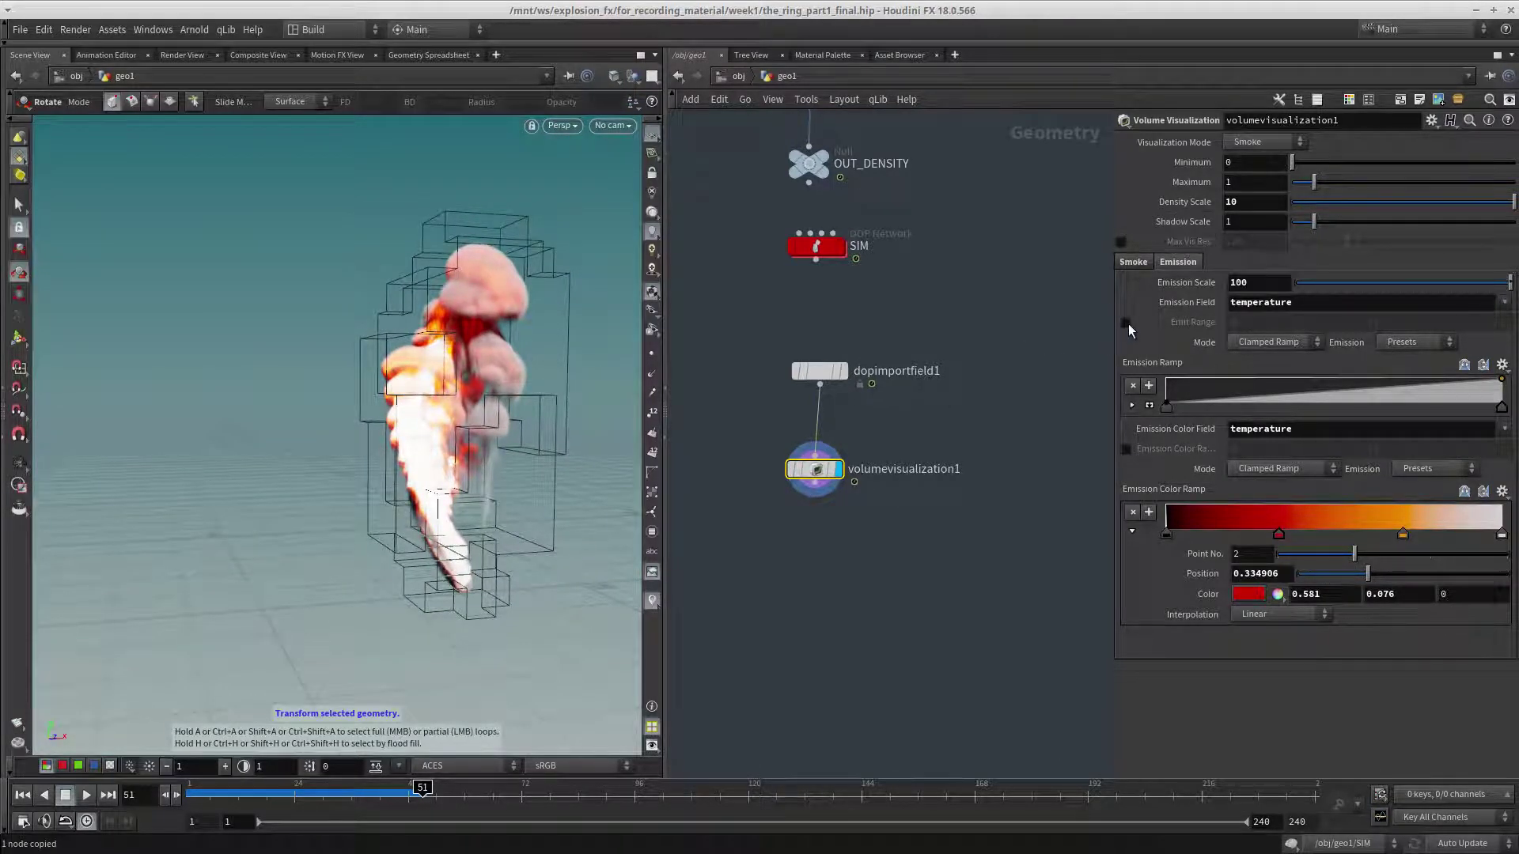
Increase the emission scale of the volume visualization to 1000.
left_click(1269, 283)
key("Return")
left_click_drag(516, 431, 434, 546, "alt")
Switch the viewport's ACES view transform to Raw for comparison, and return it to sRGB.
left_click(563, 769)
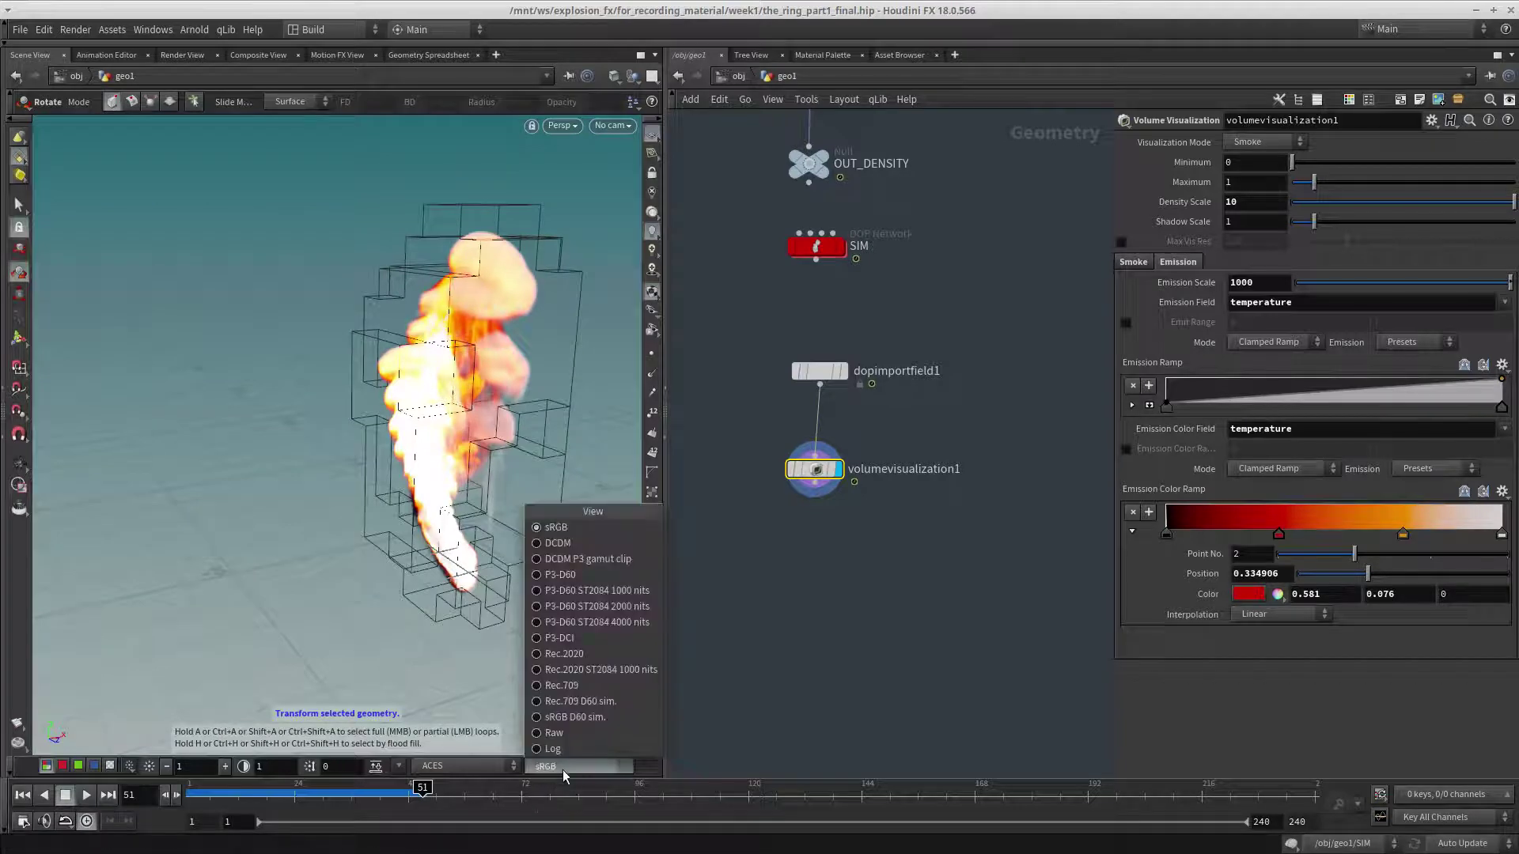
left_click(553, 732)
left_click(435, 765)
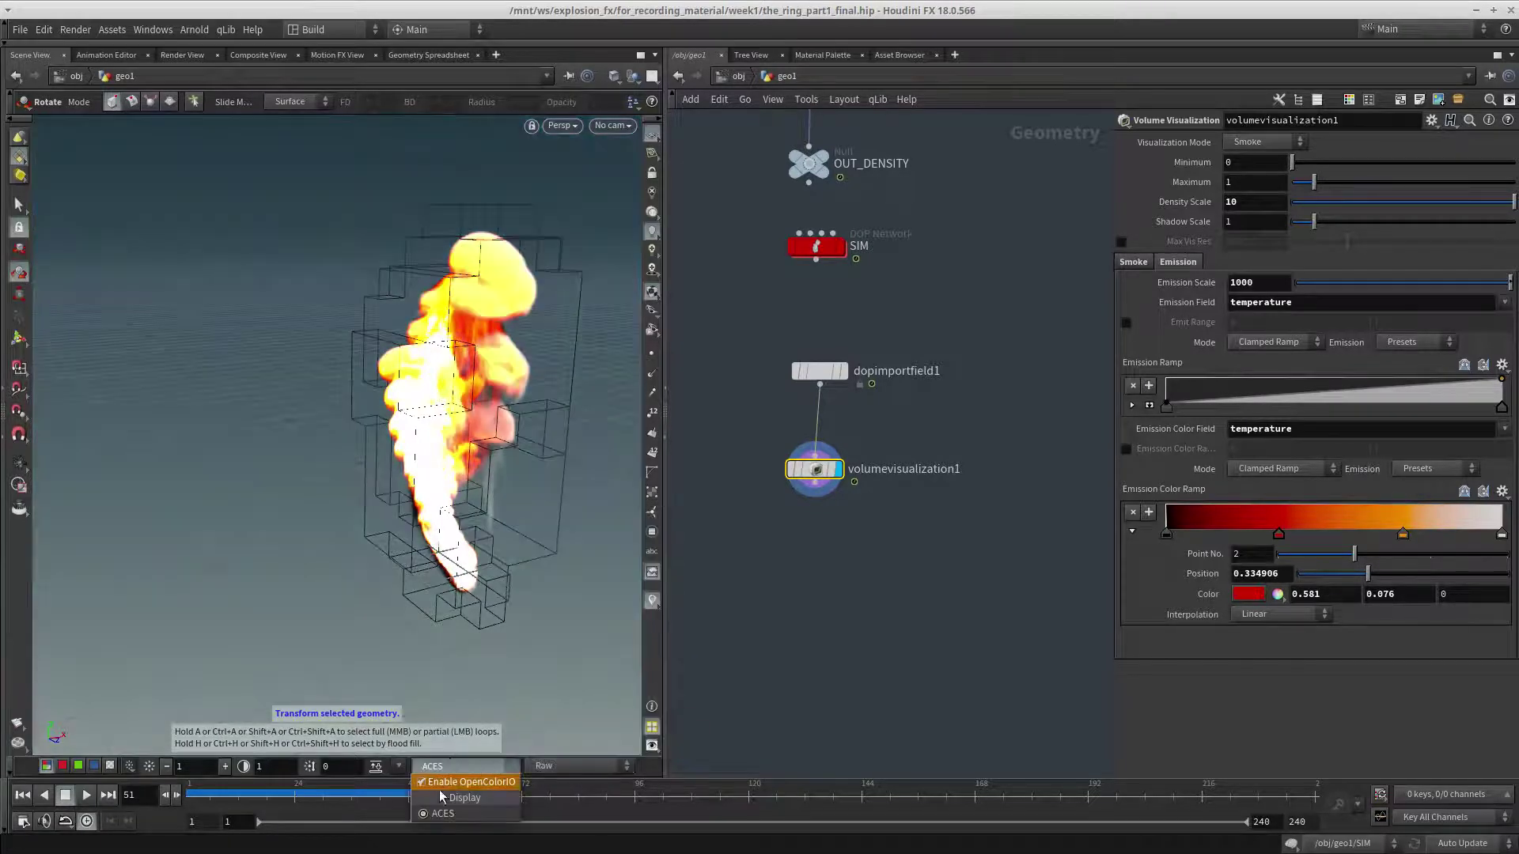
key("Escape")
left_click_drag(475, 483, 545, 490, "alt")
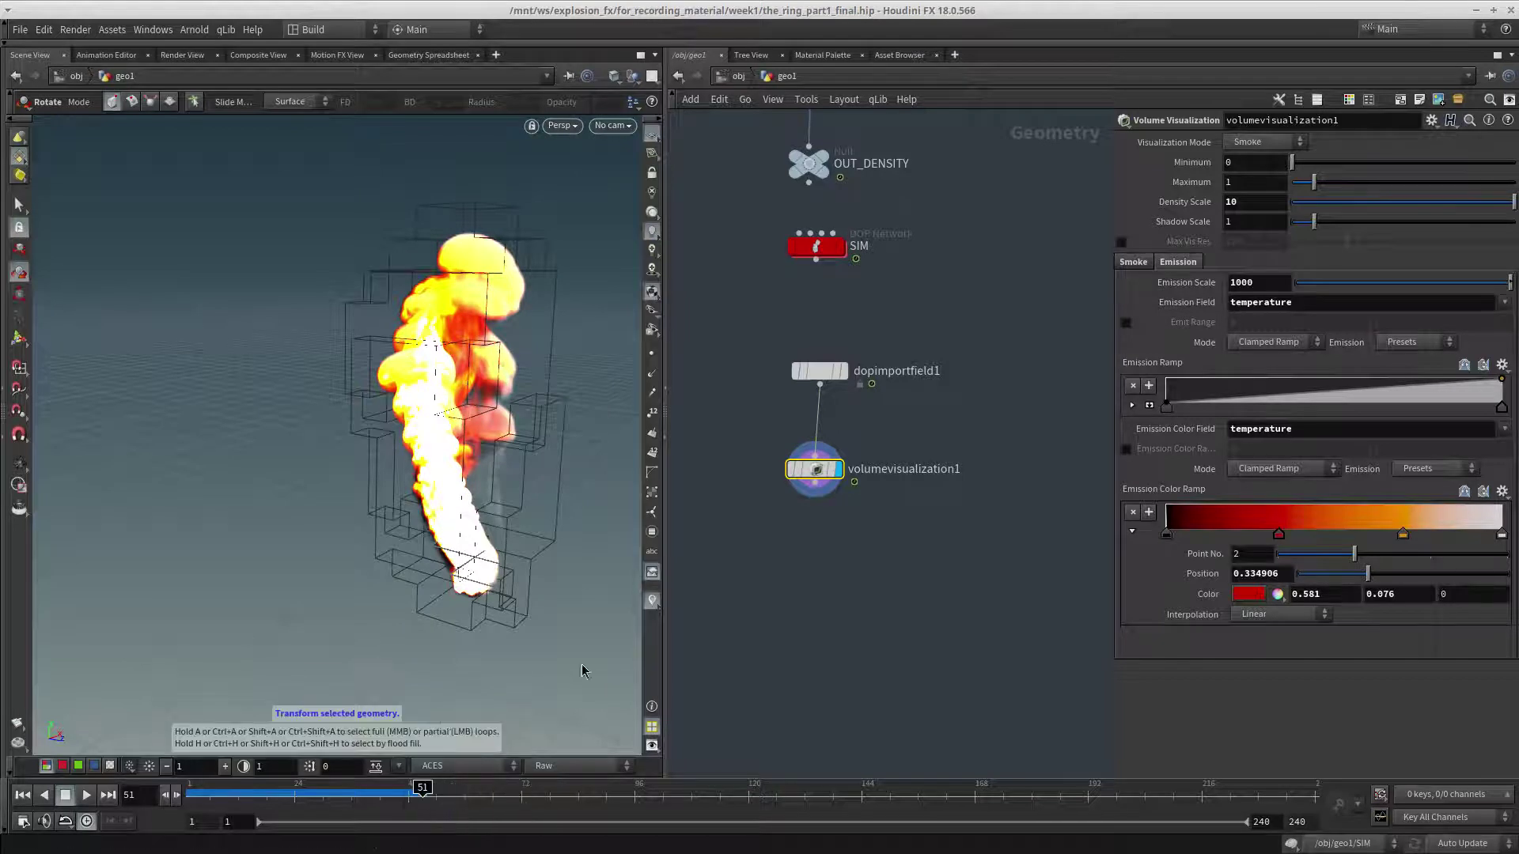
left_click(577, 766)
left_click(578, 529)
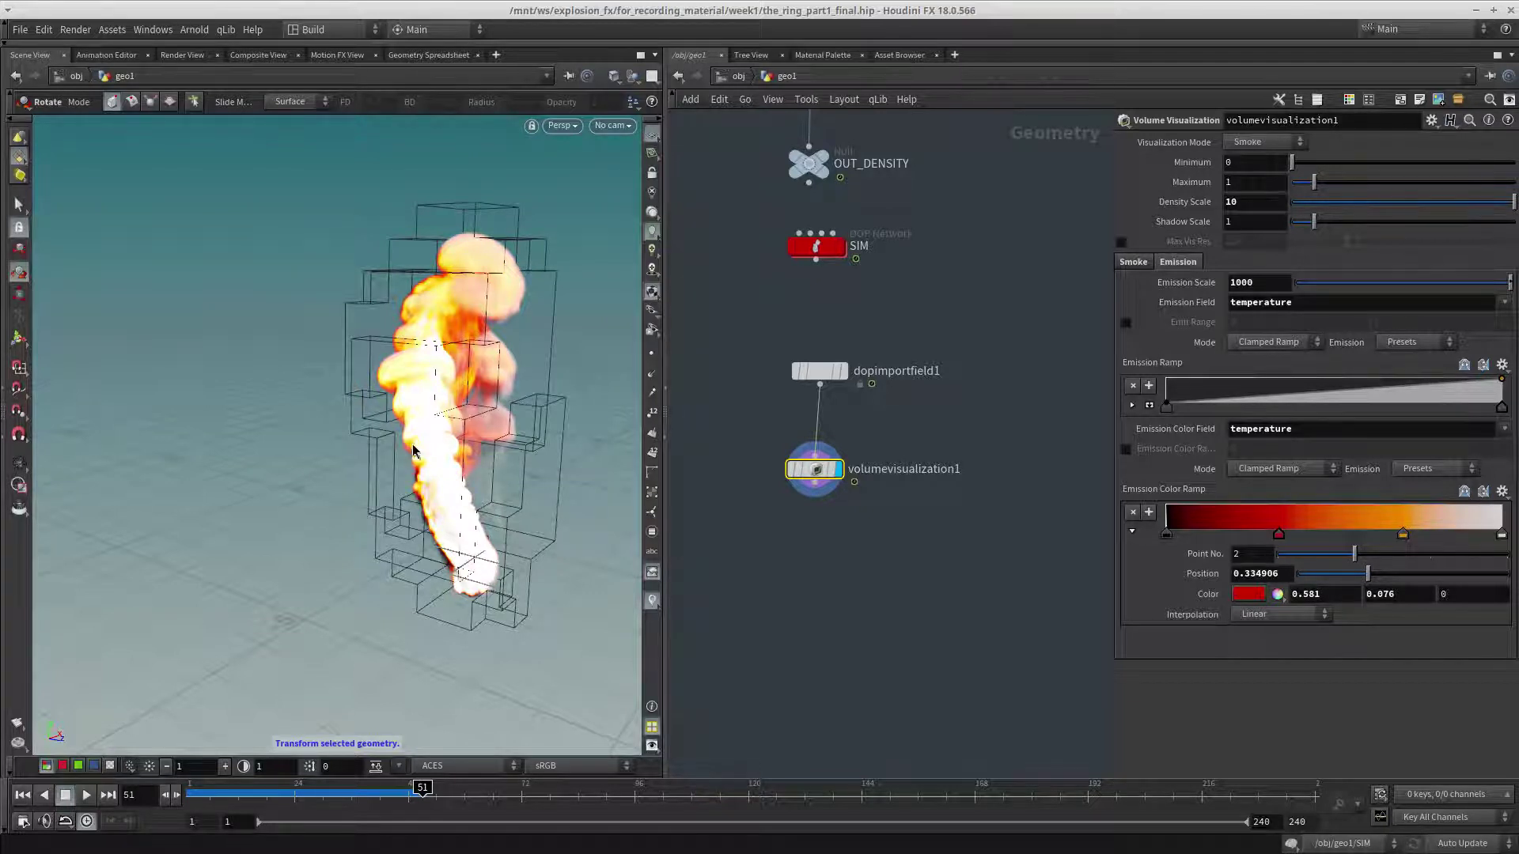
Lower the emission scale of volumevisualization1 to 10 for comparison, and raise it back to 100.
left_click(859, 623)
left_click_drag(517, 356, 526, 408, "alt")
middle_click_drag(511, 413, 485, 432, "alt")
mouse_move(484, 432)
left_mouse_down()
mouse_move(399, 434)
mouse_move(491, 454)
left_mouse_up()
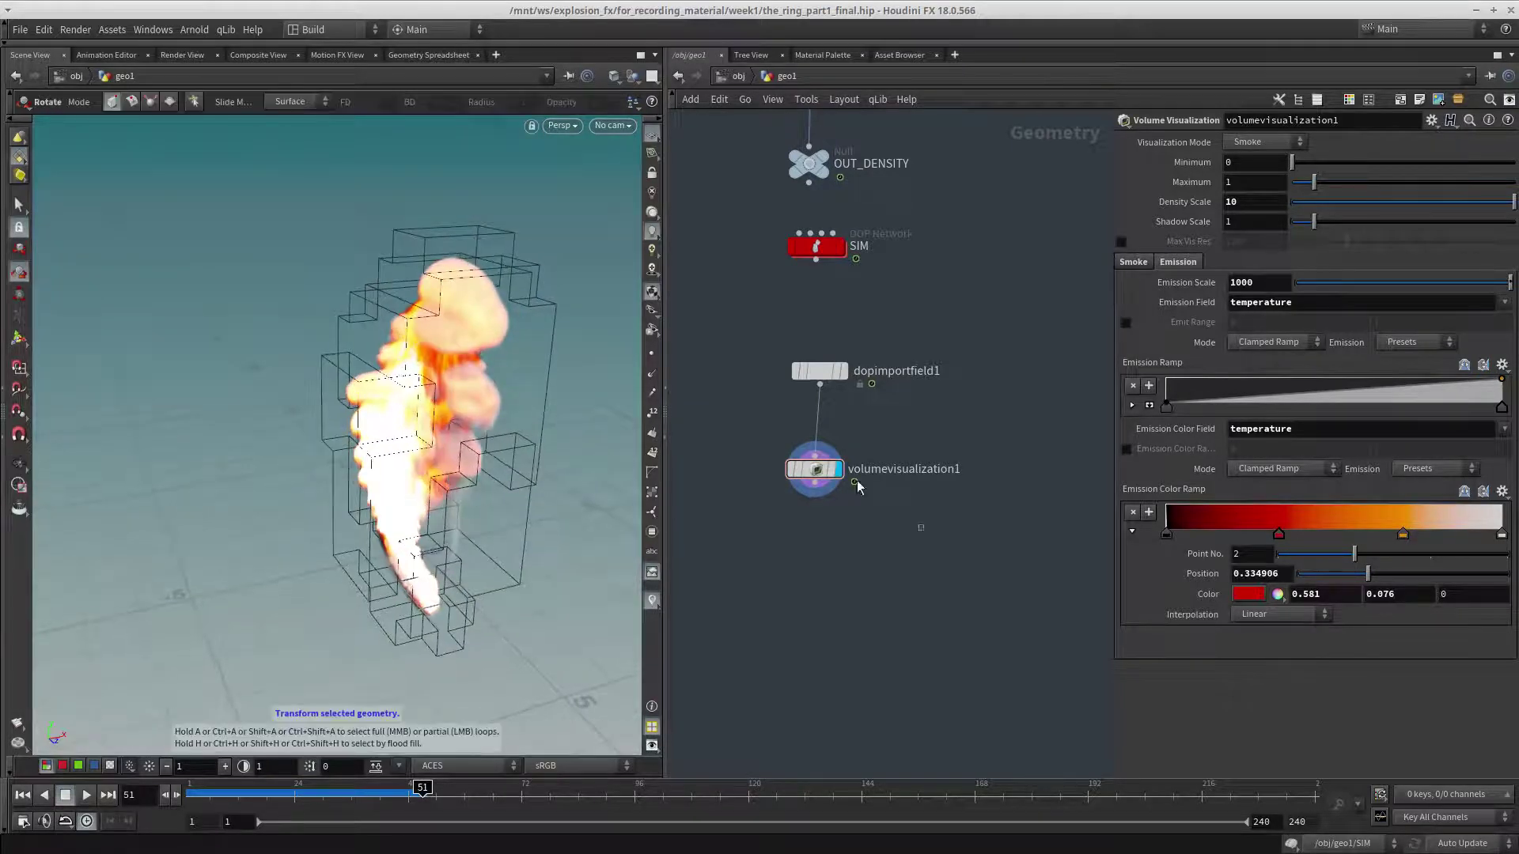
left_click(819, 470)
left_click_drag(1269, 283, 988, 288)
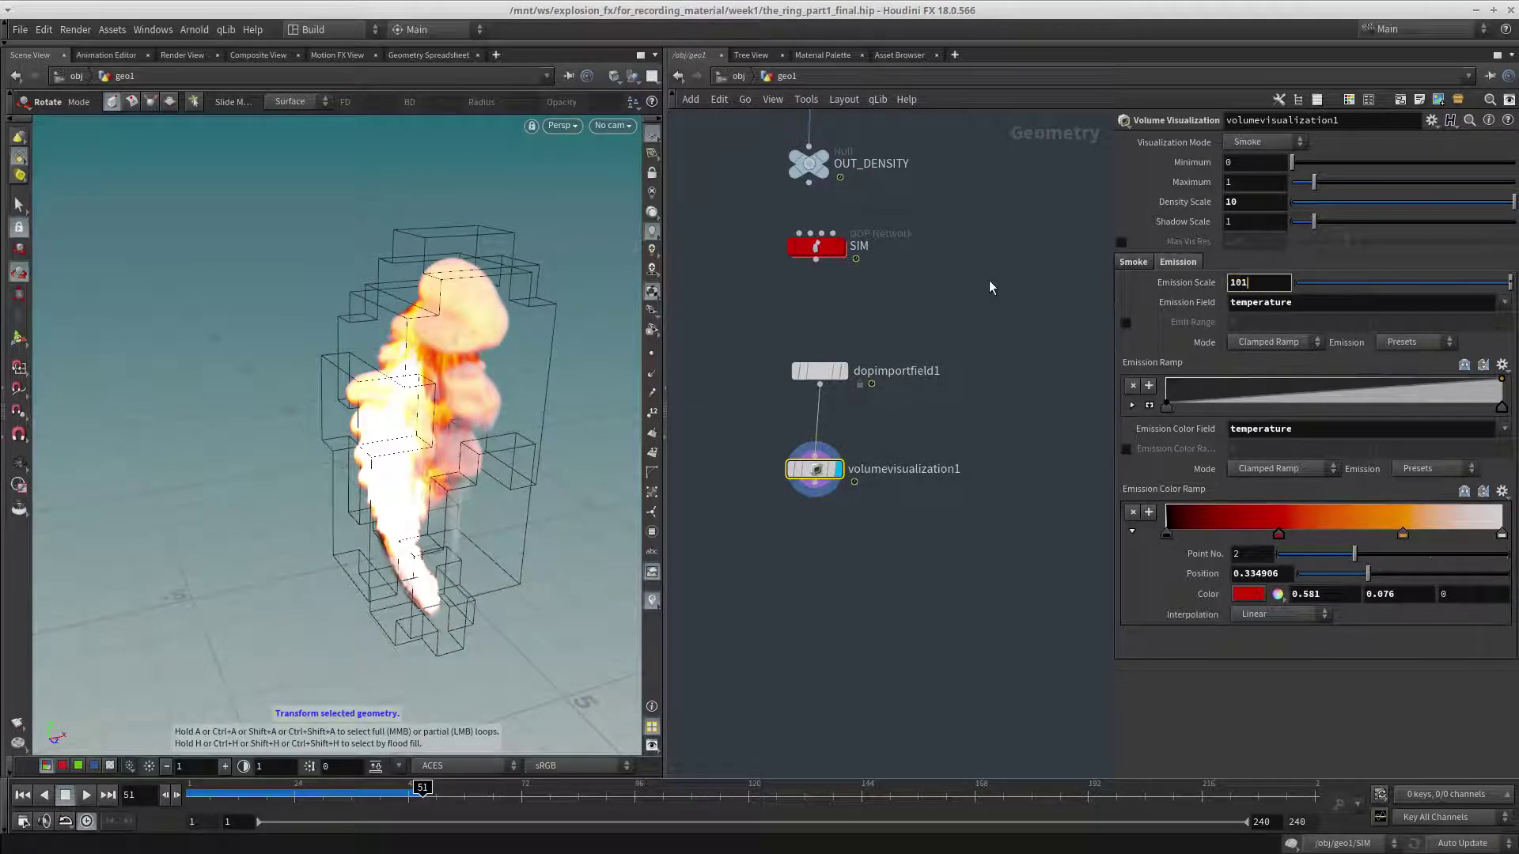
key("Return")
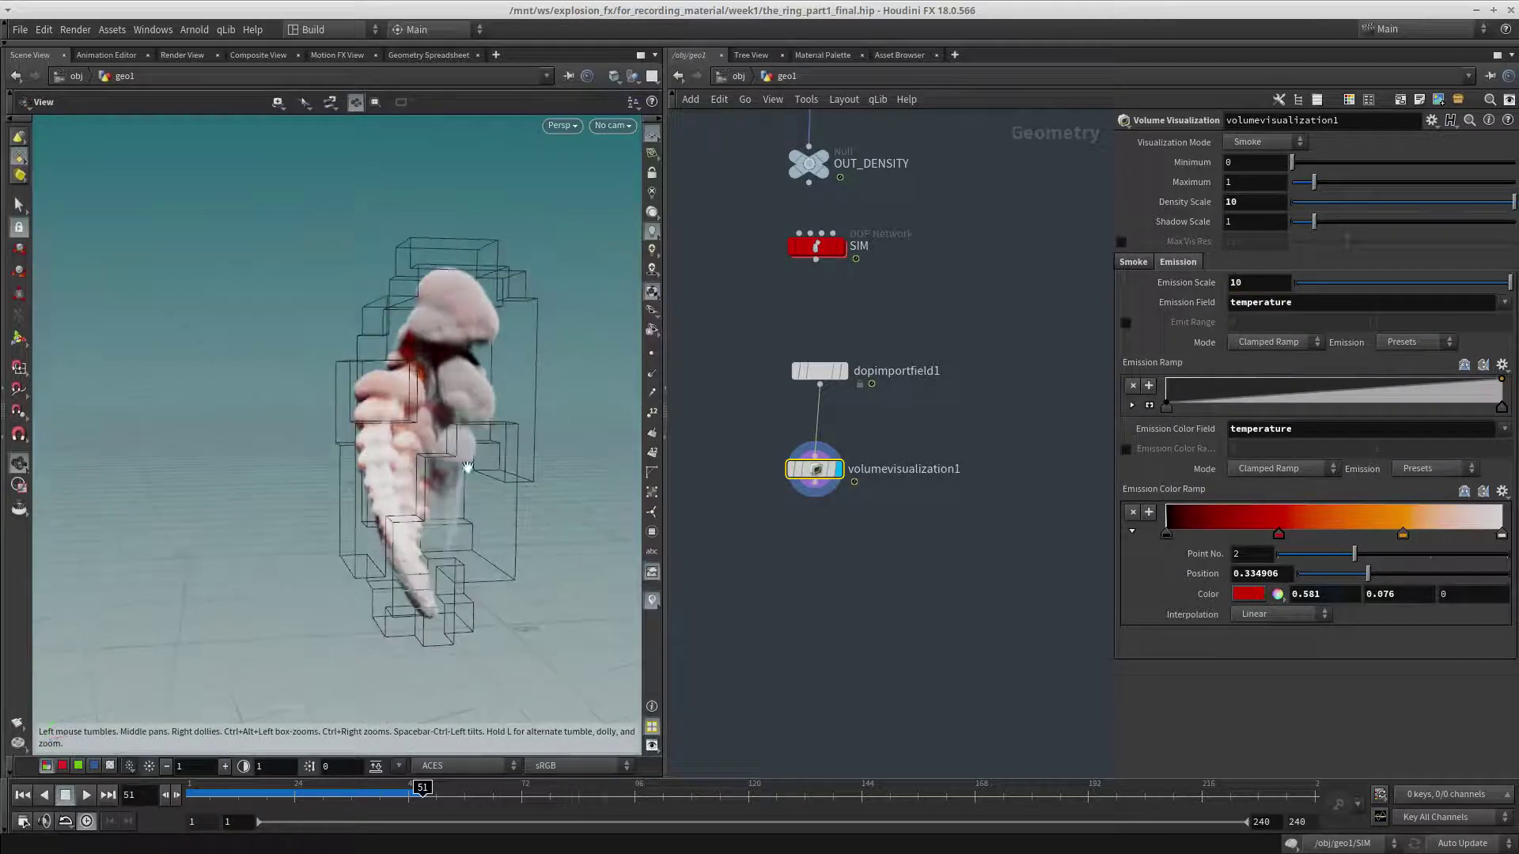
left_click(1249, 282)
key("Return")
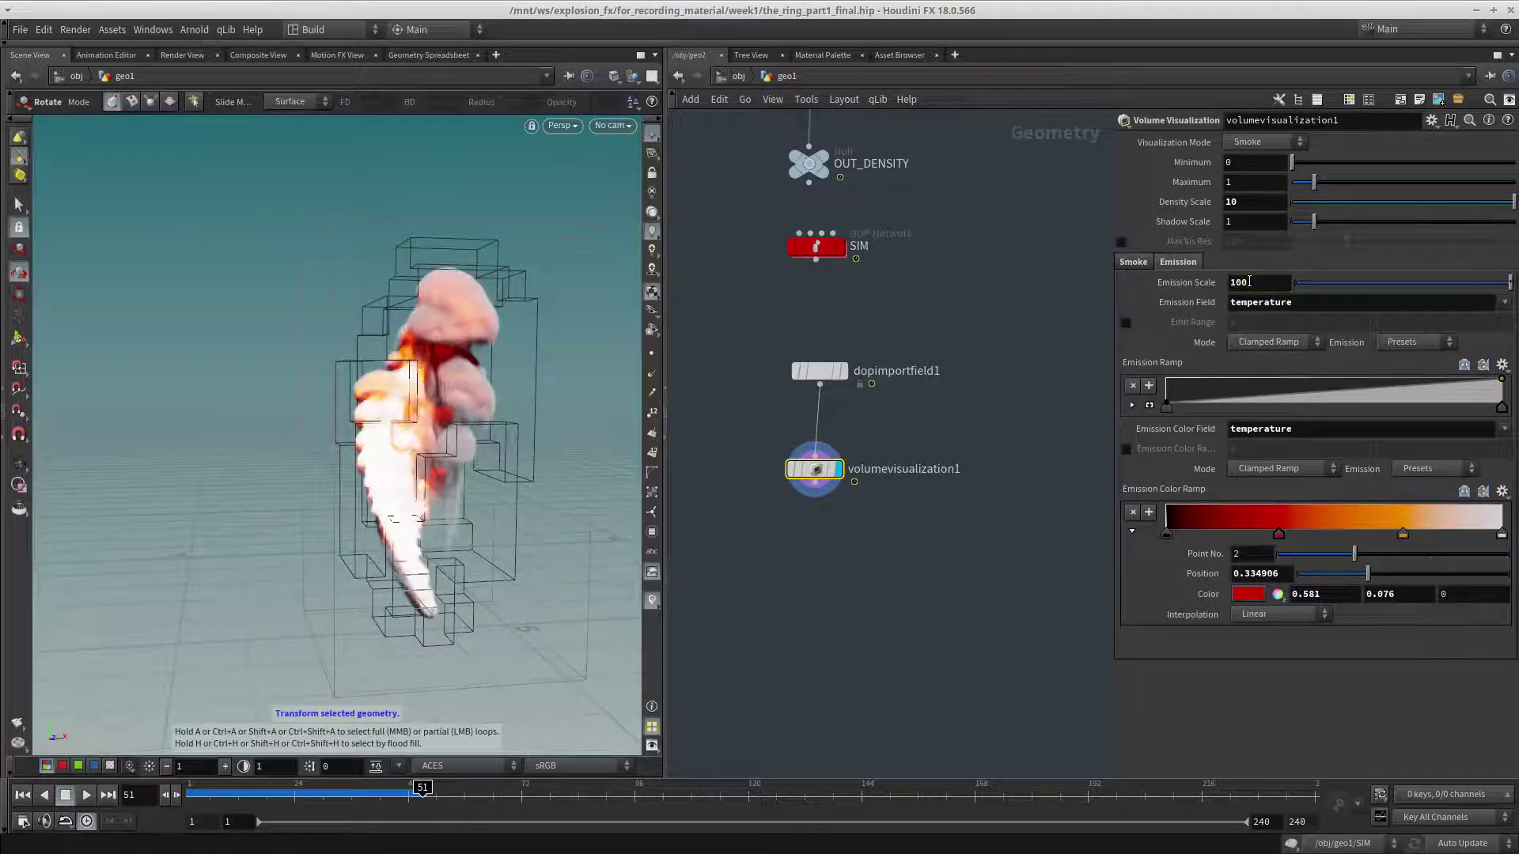
mouse_move(552, 514)
left_mouse_down("alt")
mouse_move(497, 537)
mouse_move(546, 510)
left_mouse_up("alt")
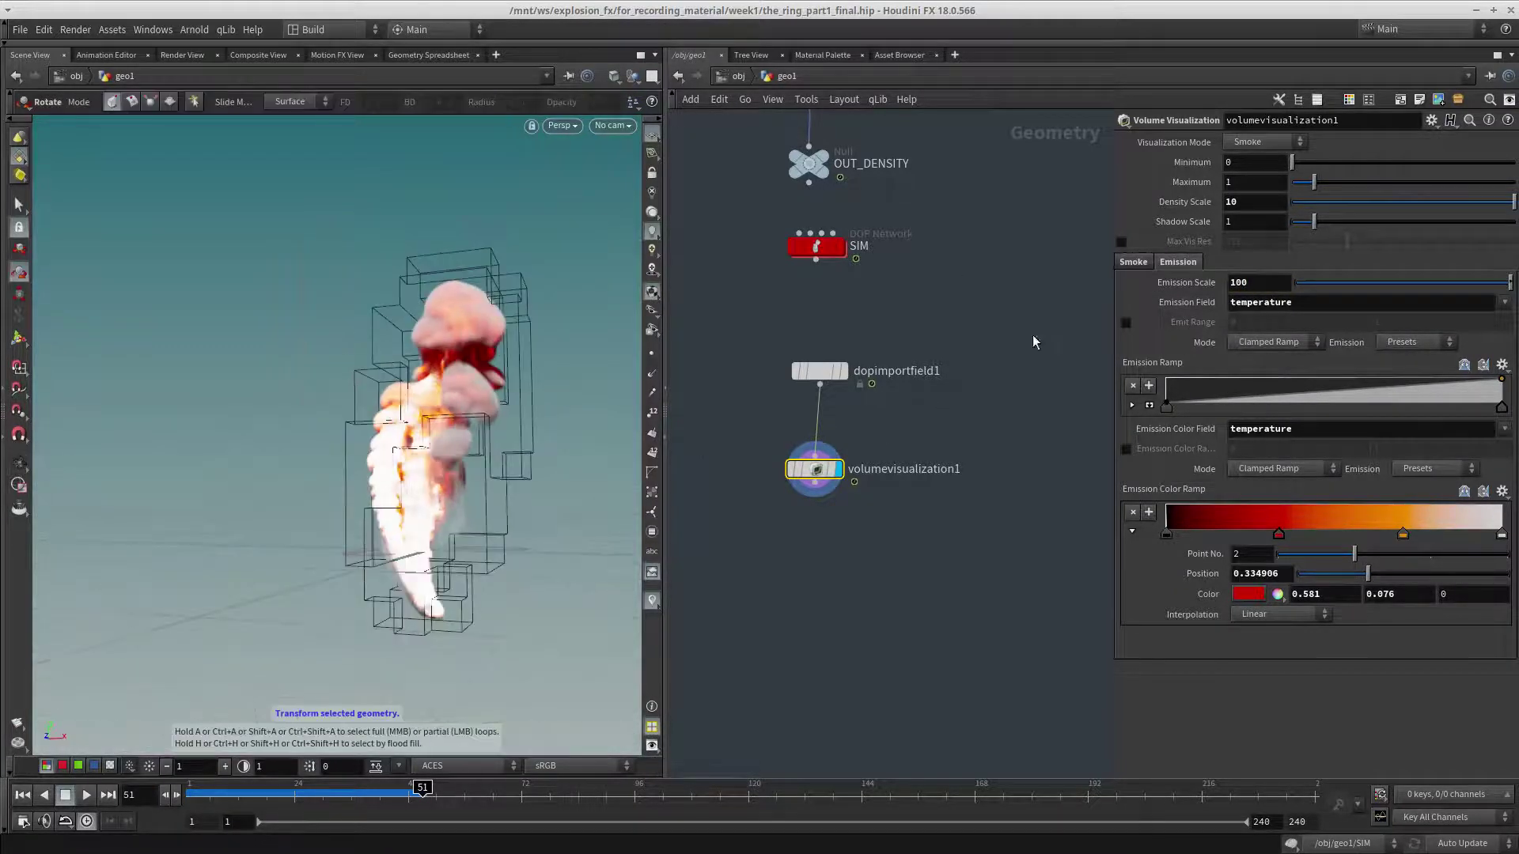
Enable the emit range and emission color range, and link the color range to the emit range with relative references.
left_click(1125, 323)
left_click(1125, 448)
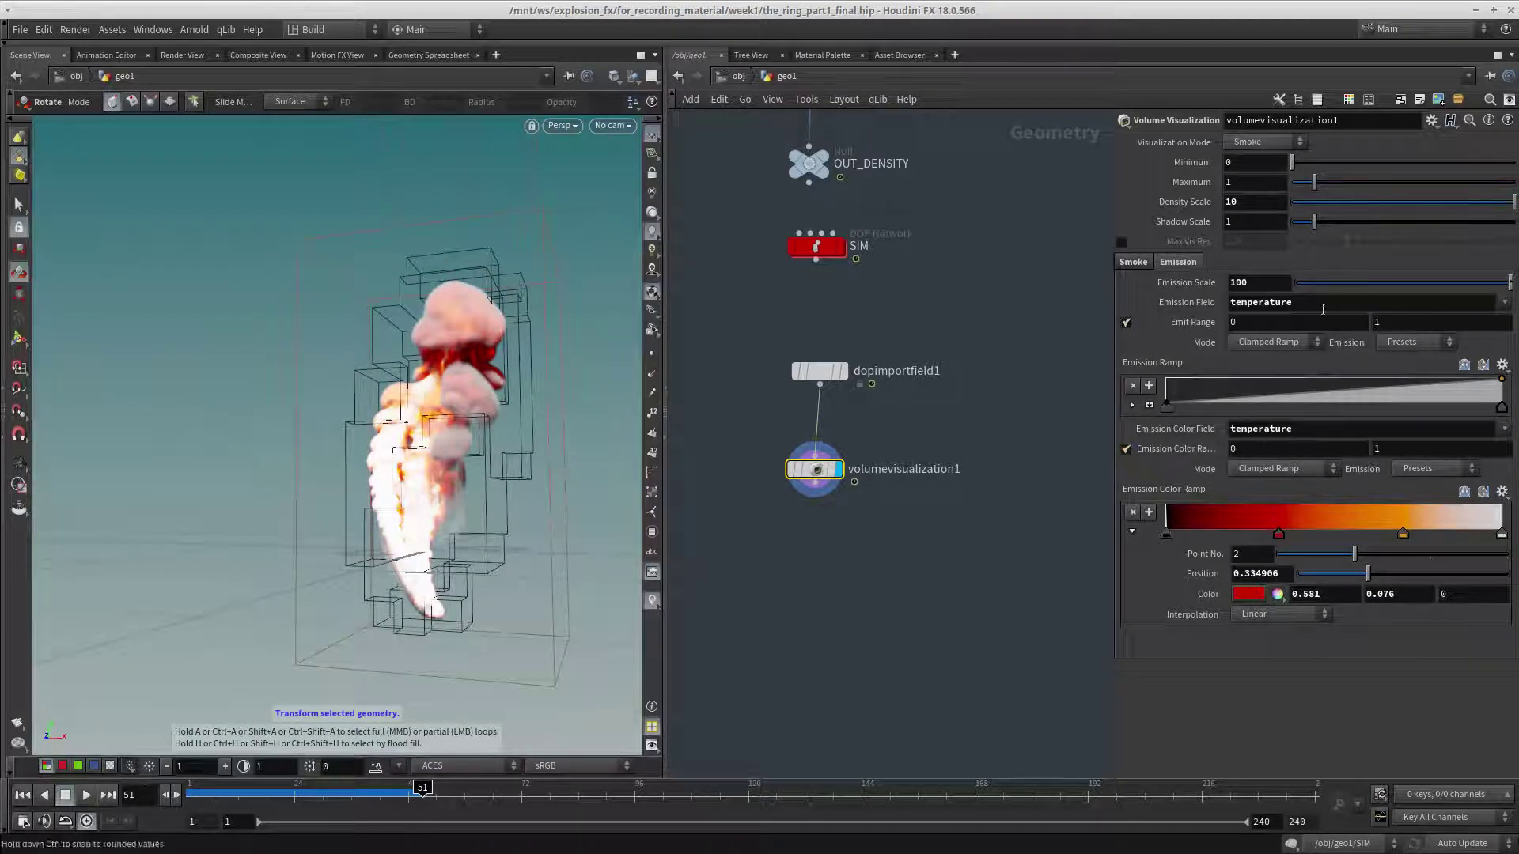
right_click(1184, 318)
left_click(1220, 443)
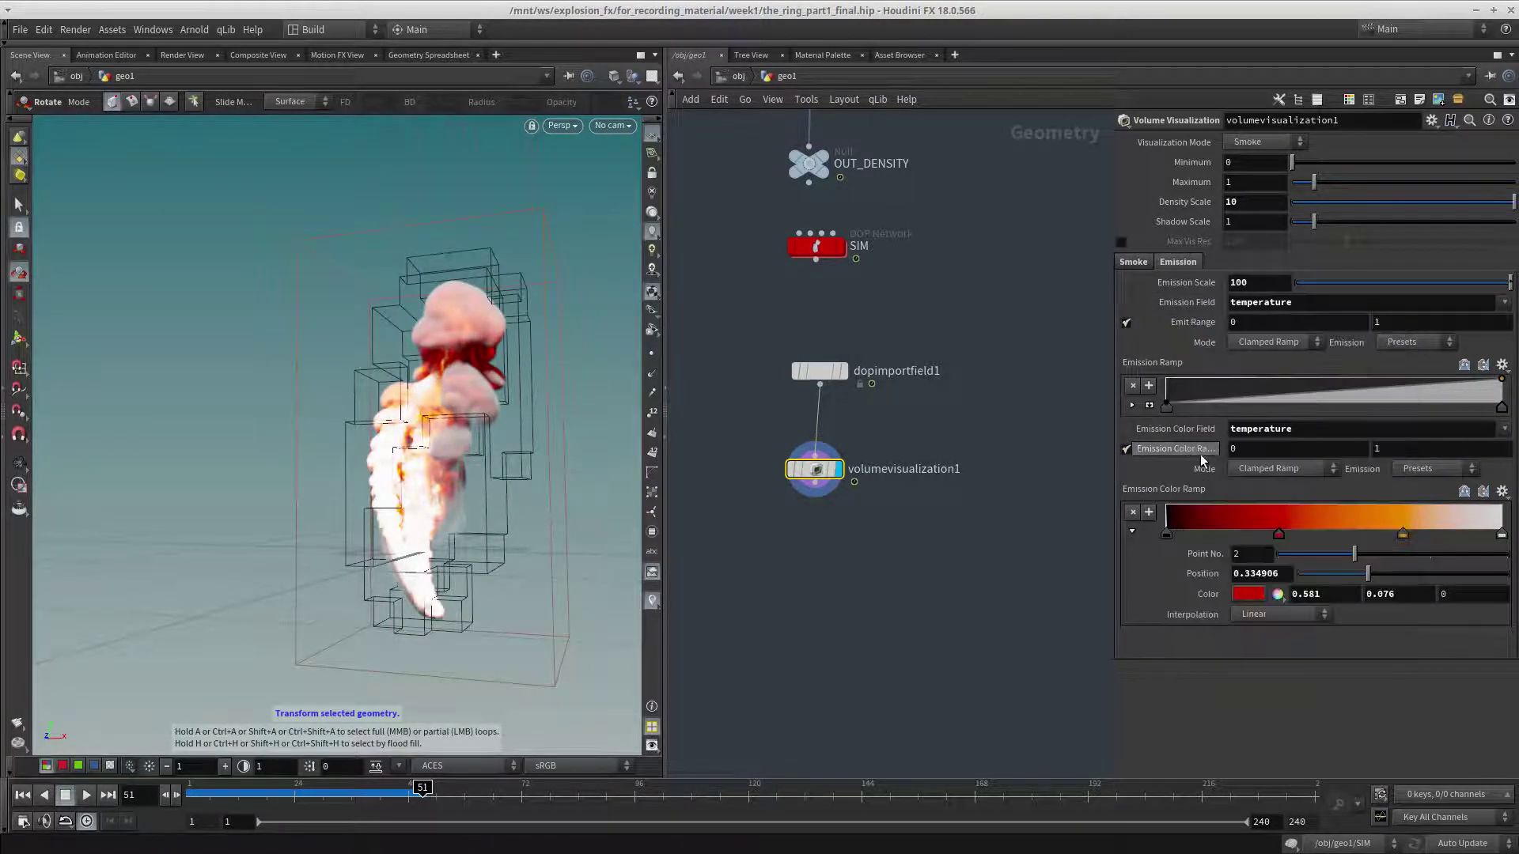
right_click(1175, 450)
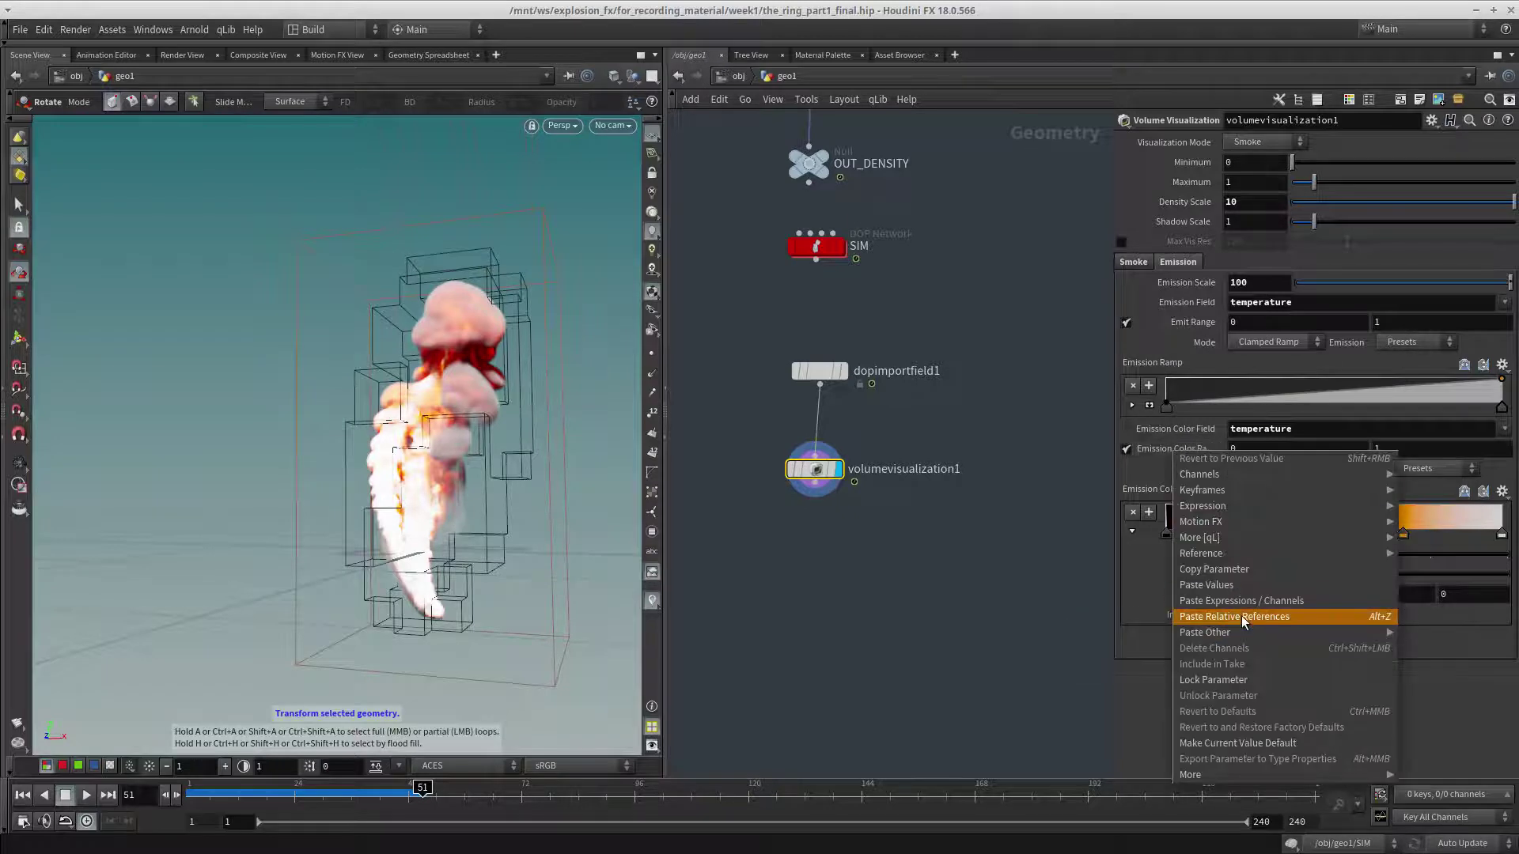
left_click(1240, 618)
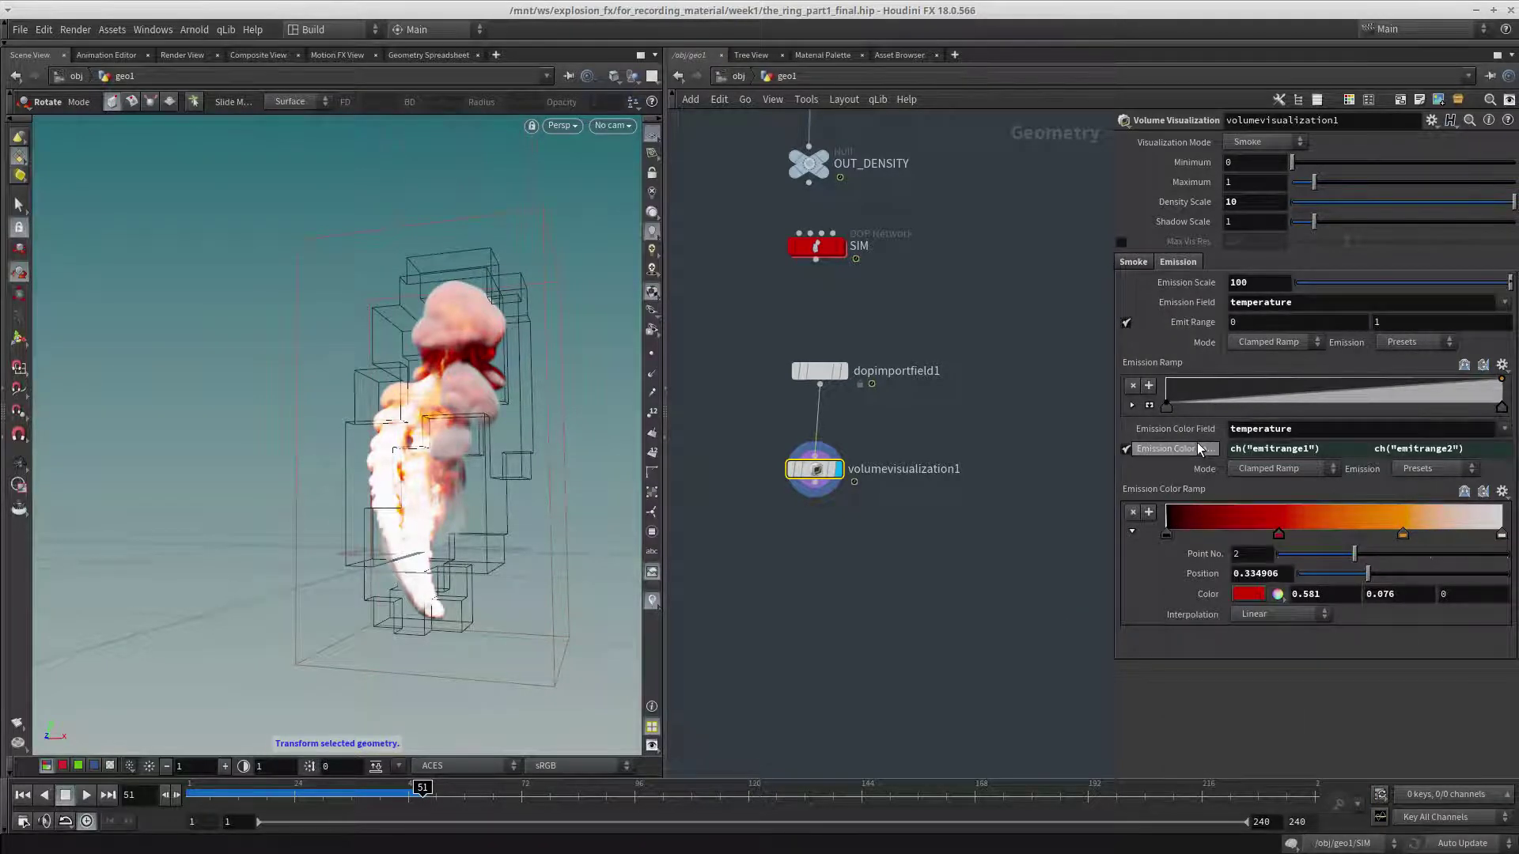
Set the upper limit of the emit range to 1000.
left_click(1398, 316)
type("000")
key("Return")
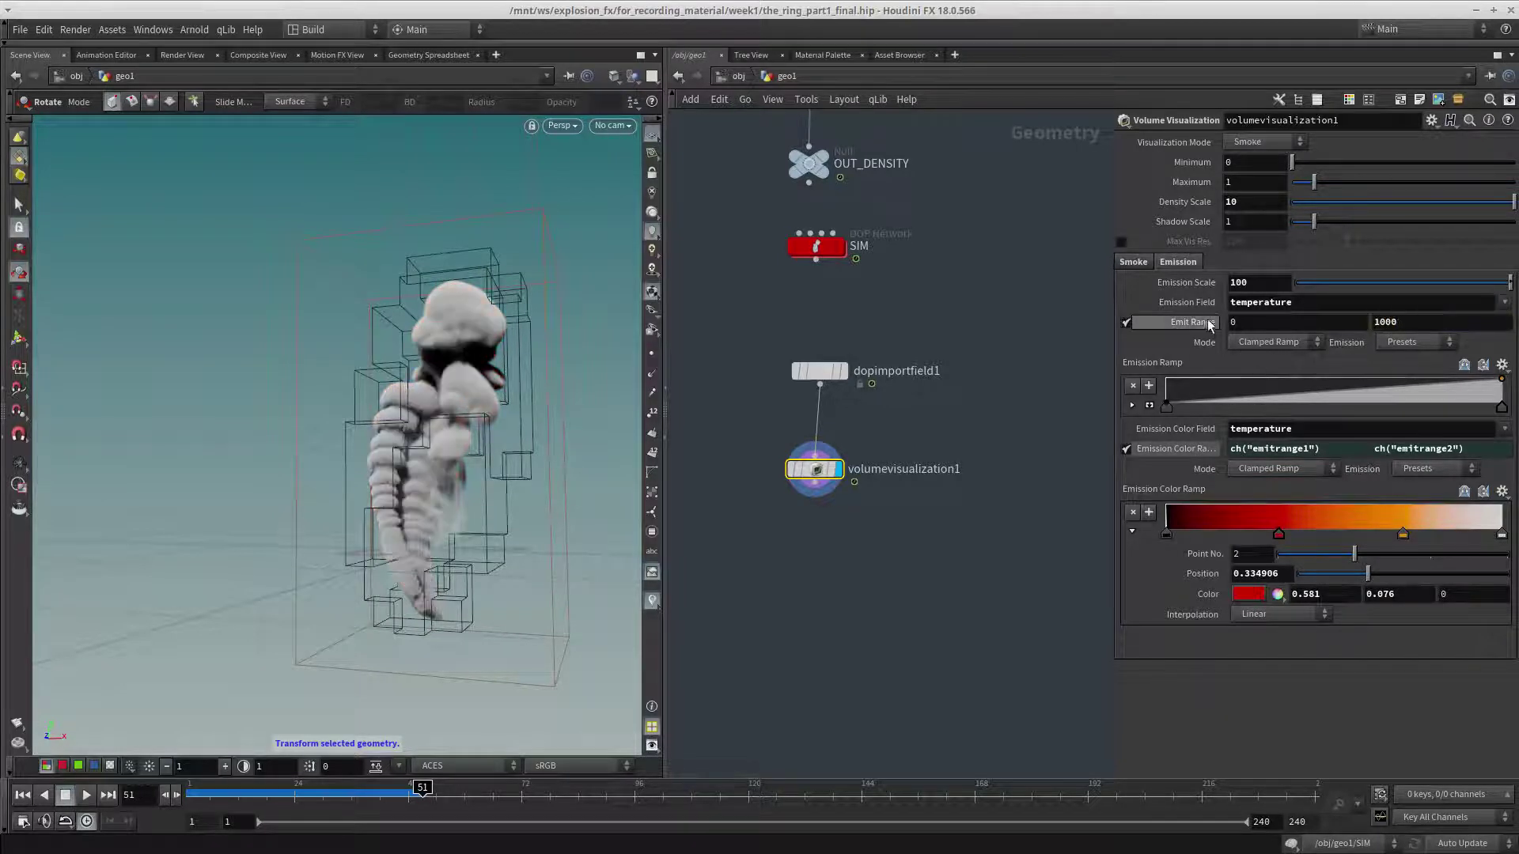
left_click(1187, 447)
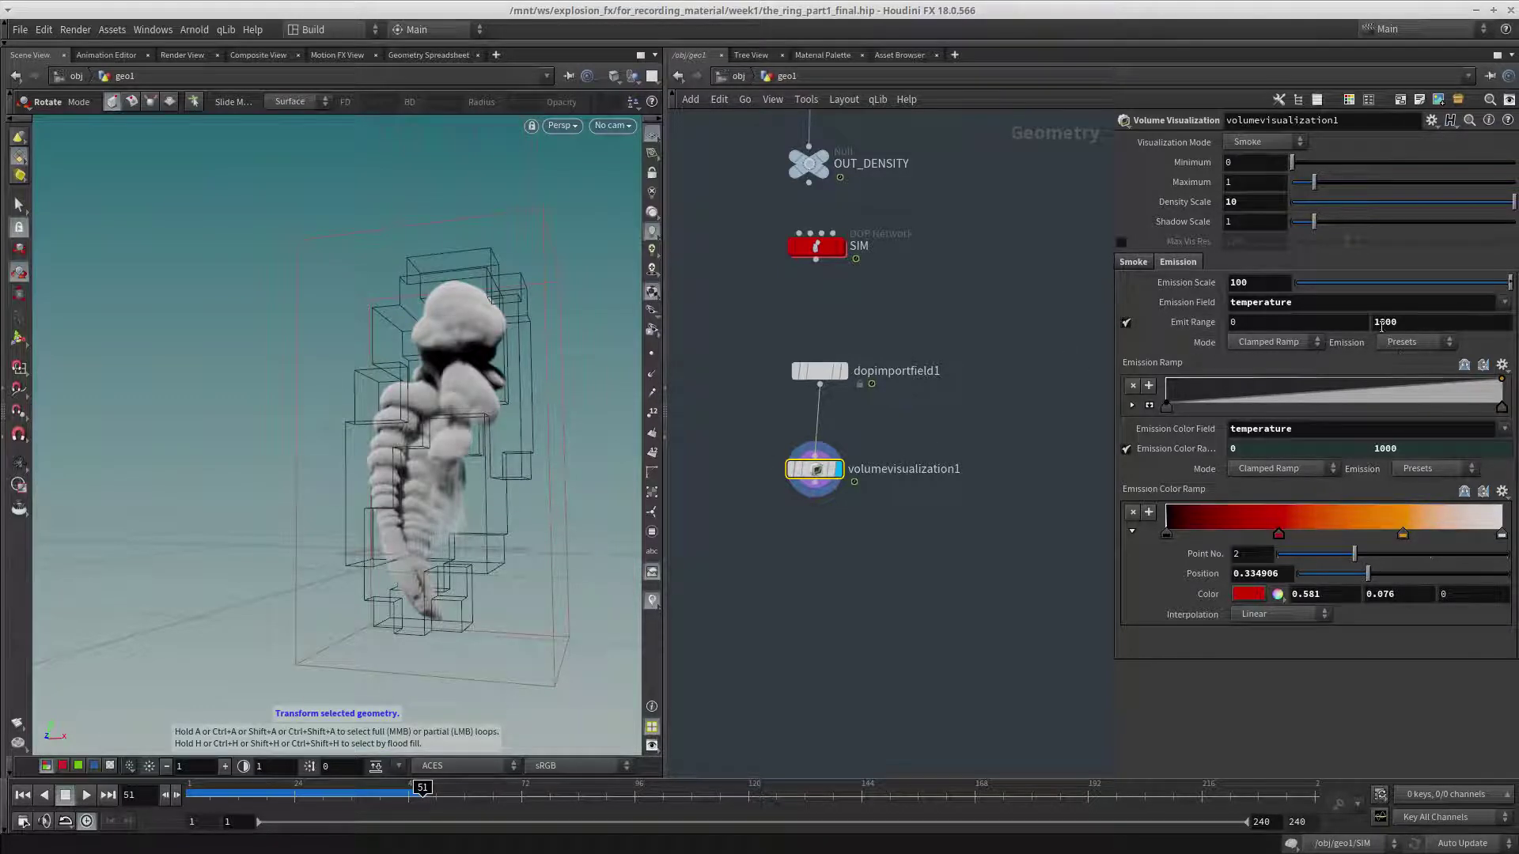
Try a much higher emission scale with the wide emit range, and reduce it to 10.
left_click(1276, 279)
type("00")
key("Return")
left_click_drag(1167, 279, 989, 278)
type("10")
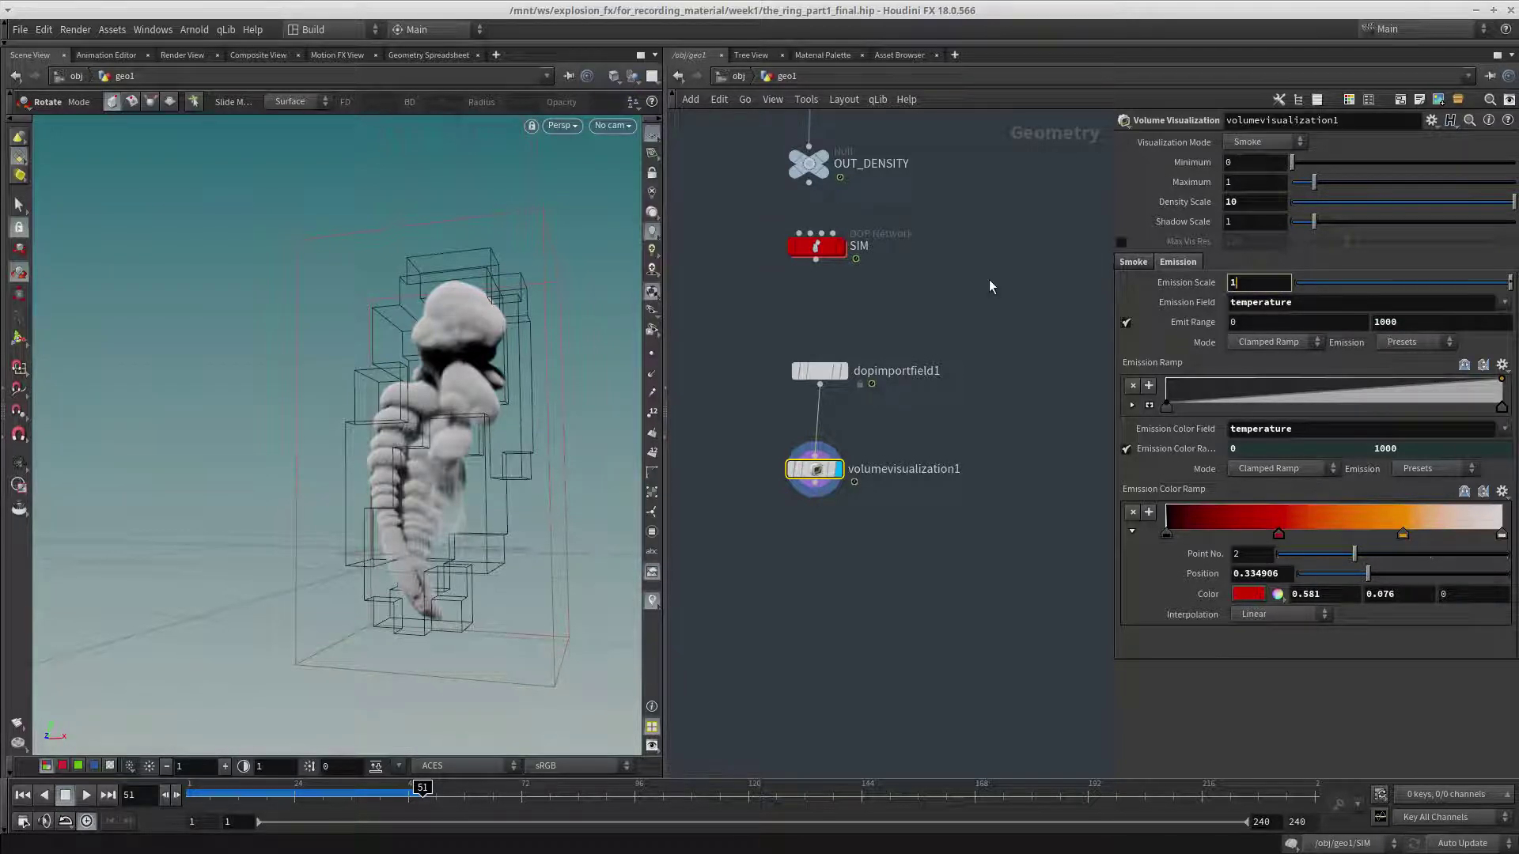
key("Return")
Set the emit range's upper limit back to 1 and the emission scale to 100.
double_click(1412, 322)
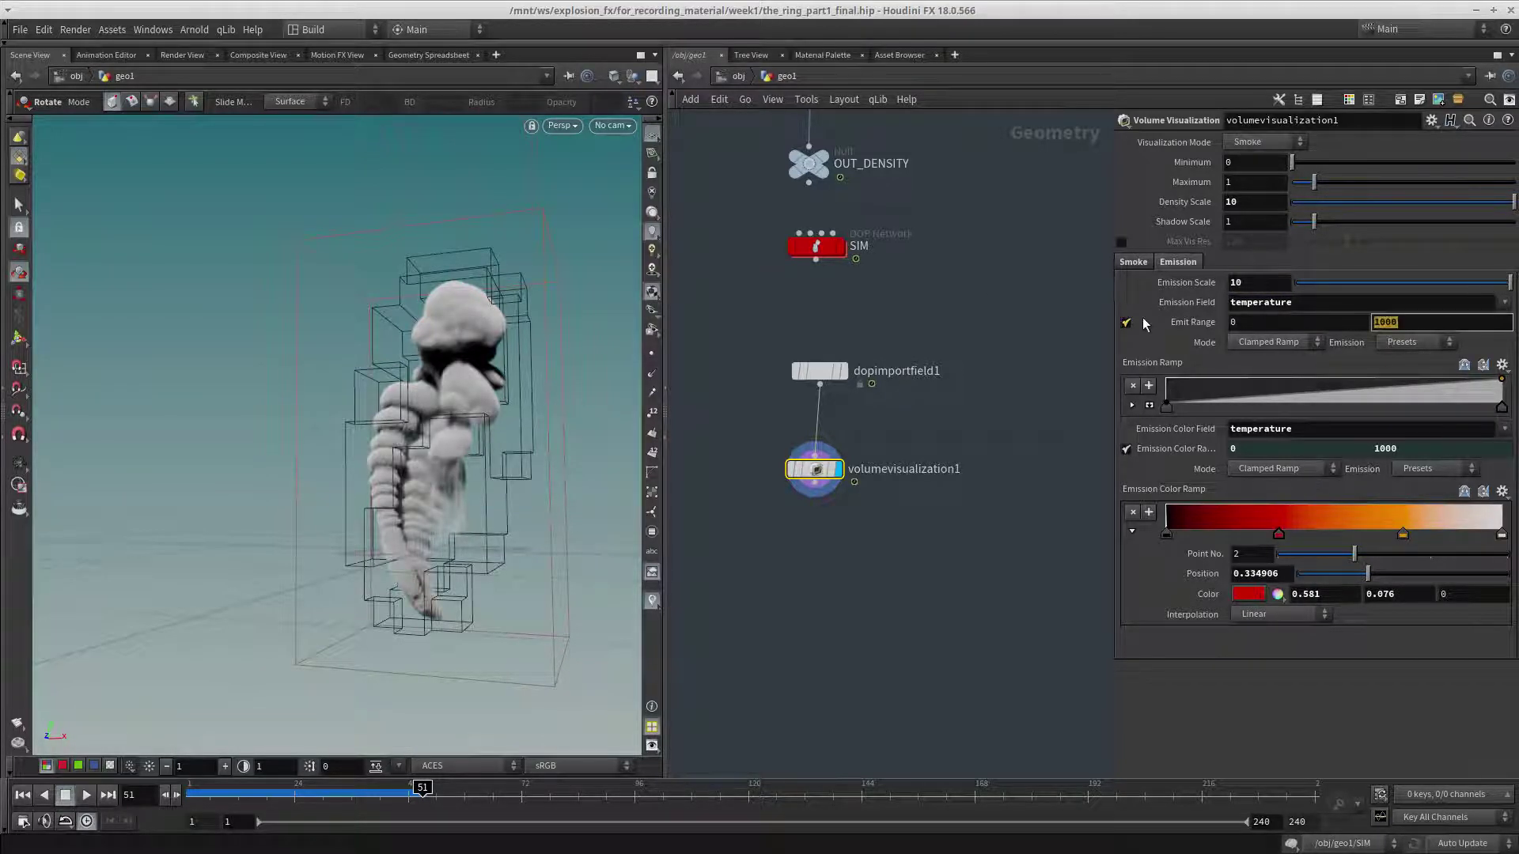
type("1")
key("Return")
left_click_drag(1390, 329, 1361, 322)
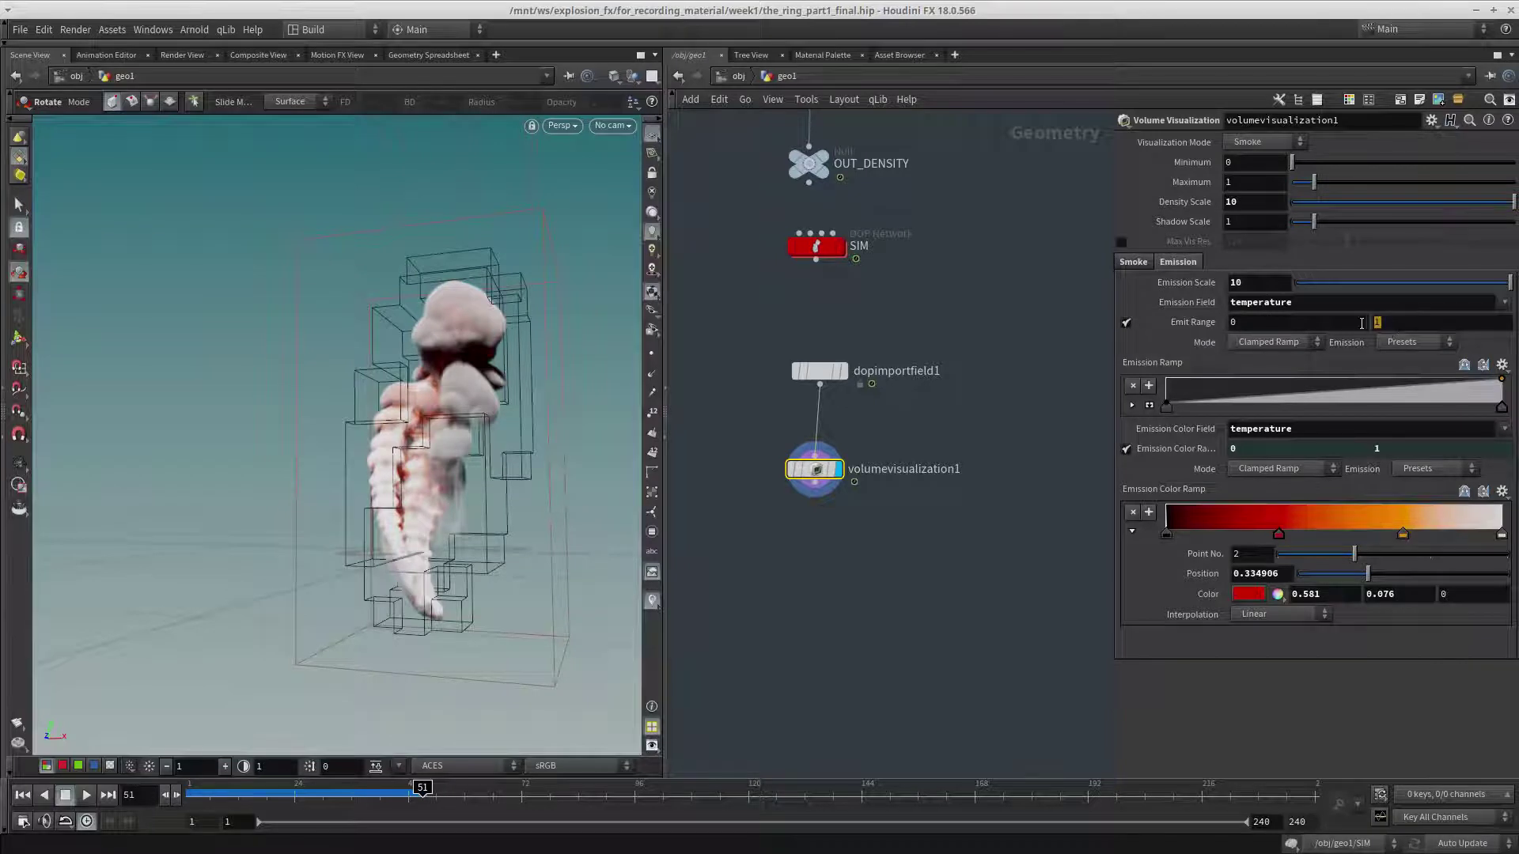
left_click(1256, 283)
type("0")
key("Return")
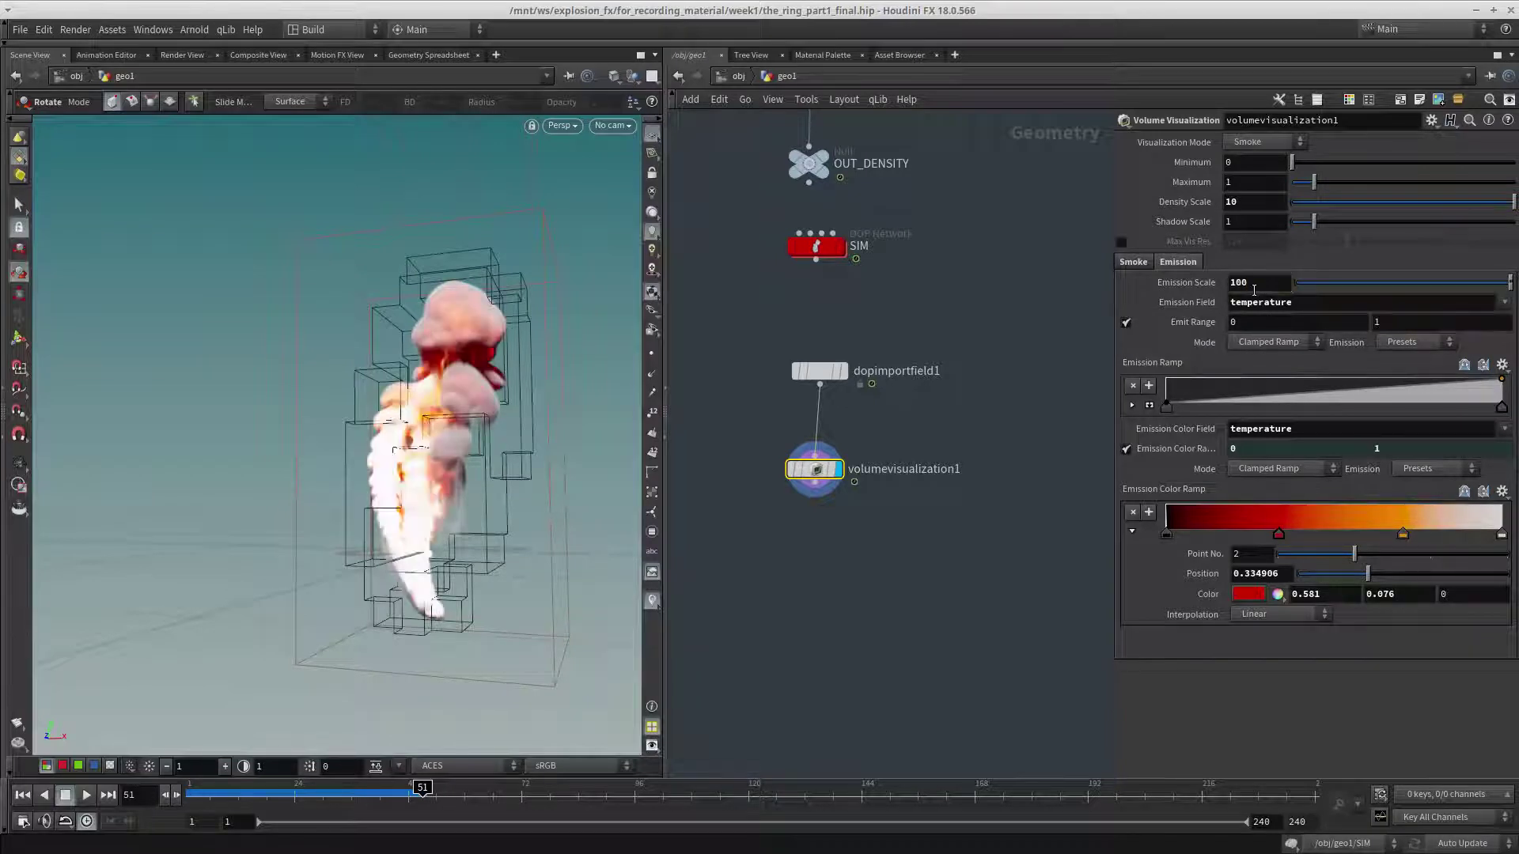
Try 0.5 as the emit range's upper limit, and restore it to 1.
left_click_drag(1391, 318, 1244, 320)
type(".5")
key("Return")
left_click_drag(443, 459, 985, 398, "alt")
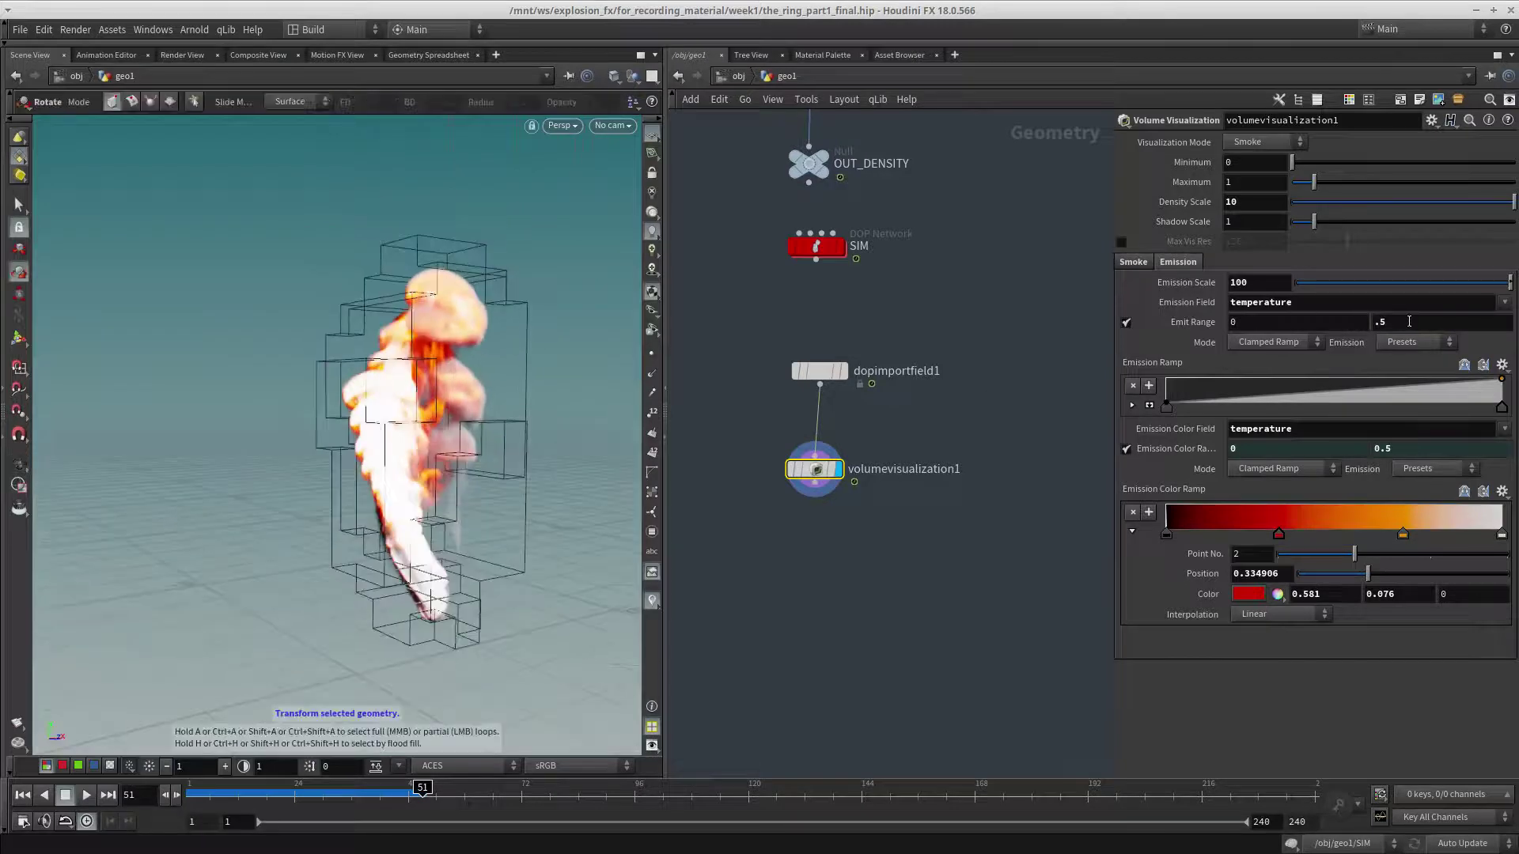
left_click_drag(1396, 321, 1281, 323)
type("1")
key("Return")
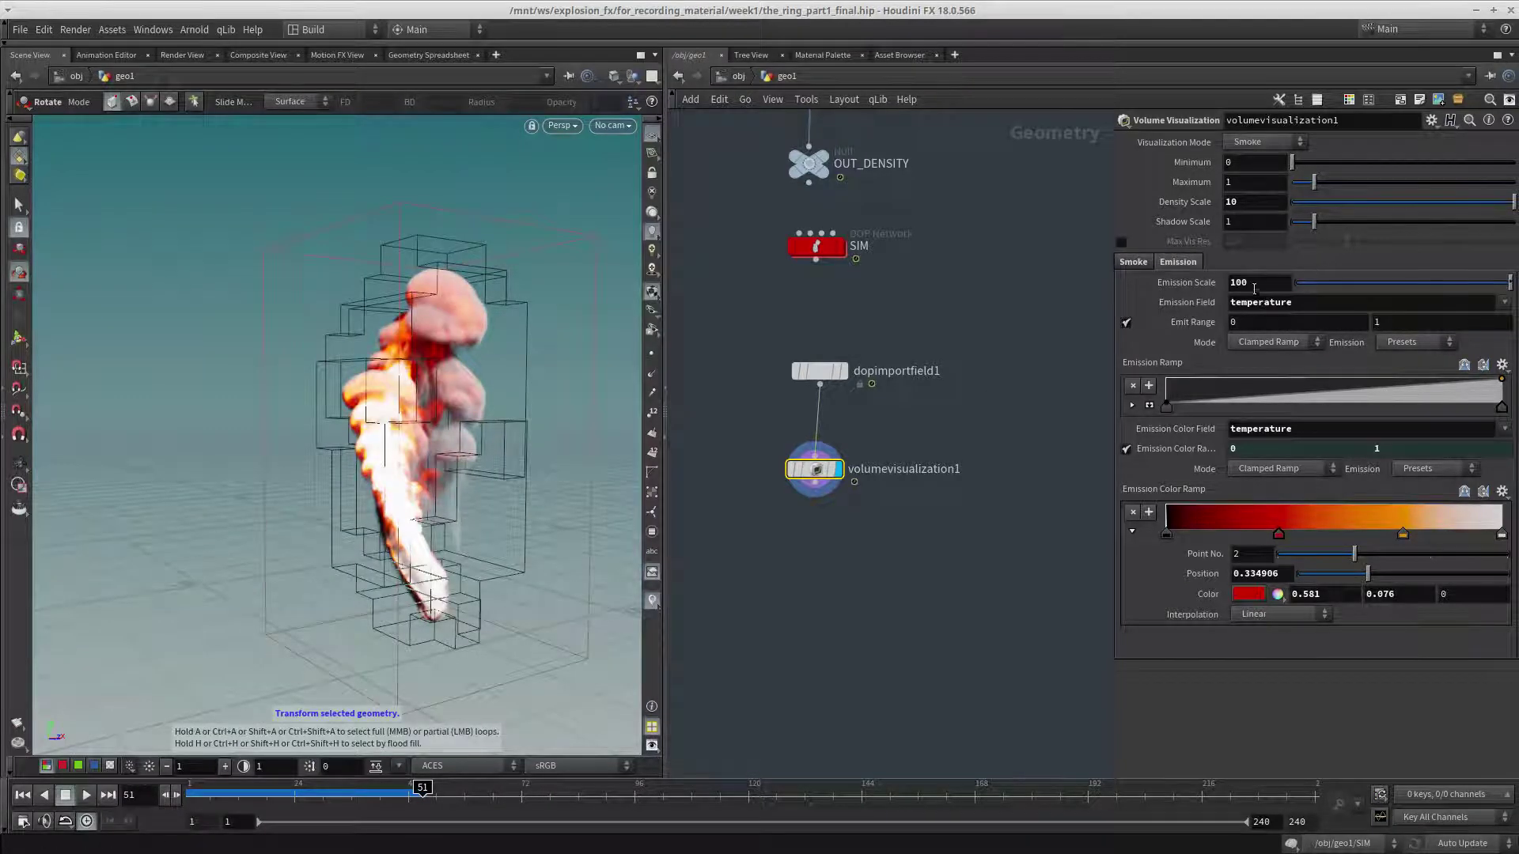
Set the volume visualization's emission scale to 25.
type("25")
key("Return")
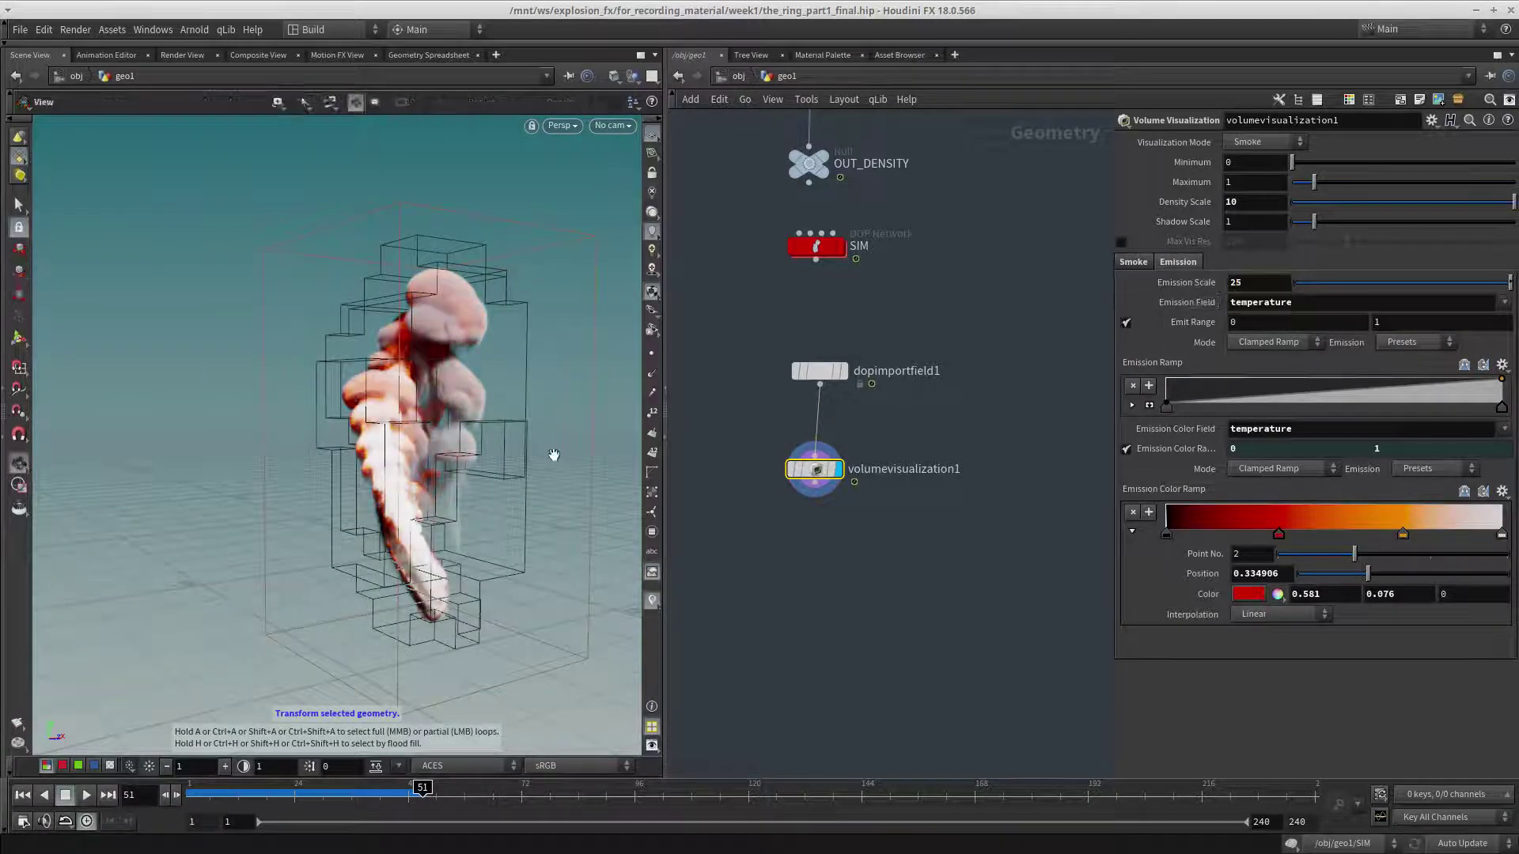
left_click_drag(553, 455, 628, 526, "alt")
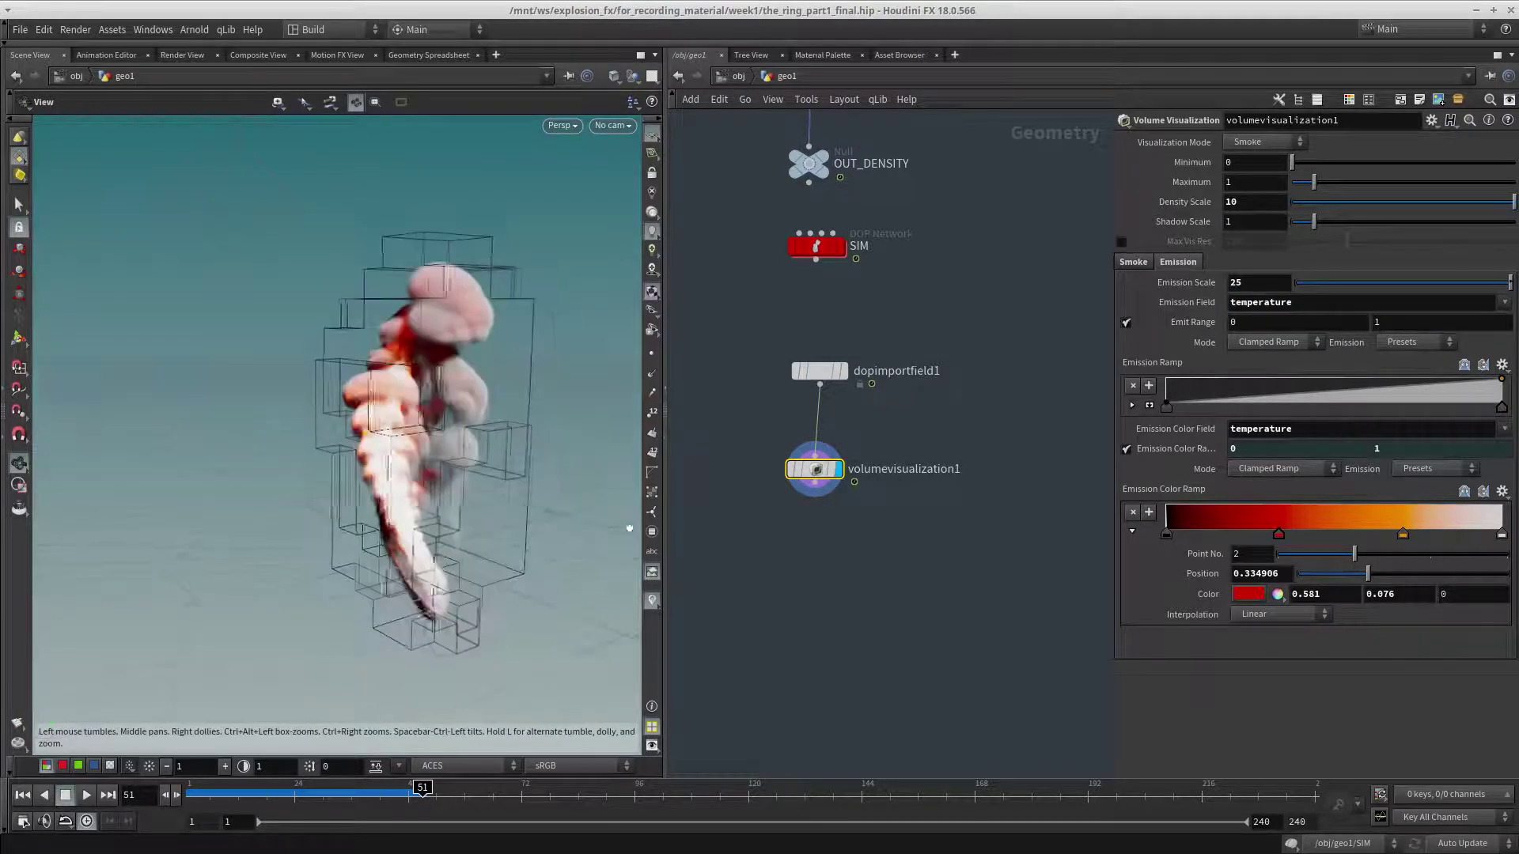
Return the timeline to frame 1 and set the viewport shading of geo1 to Smooth Shaded.
left_click(191, 793)
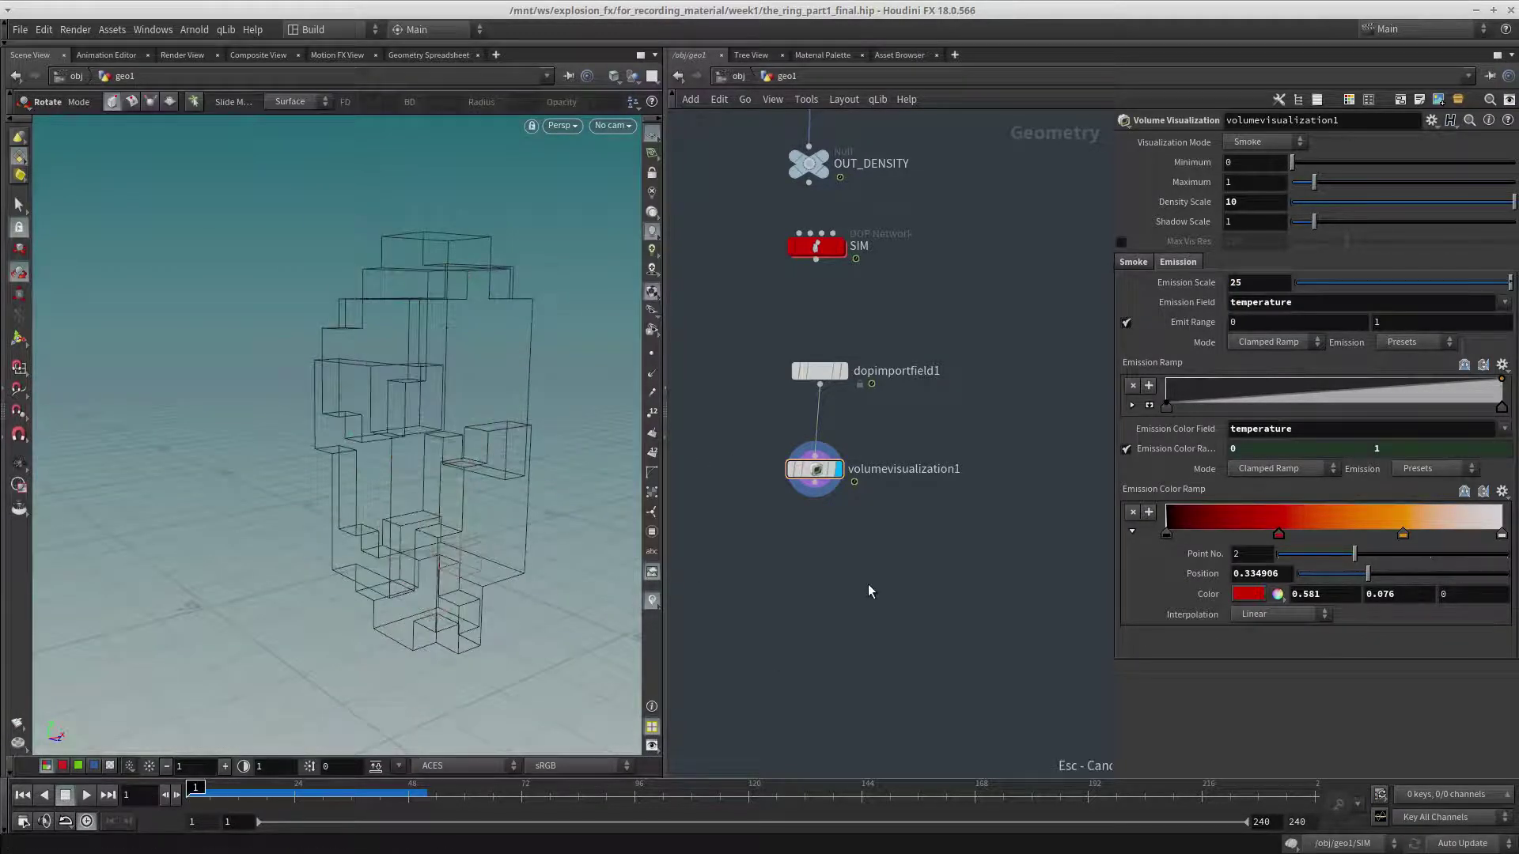
middle_click_drag(993, 511, 989, 532)
left_click_drag(373, 485, 414, 470, "alt")
middle_click_drag(959, 320, 960, 362)
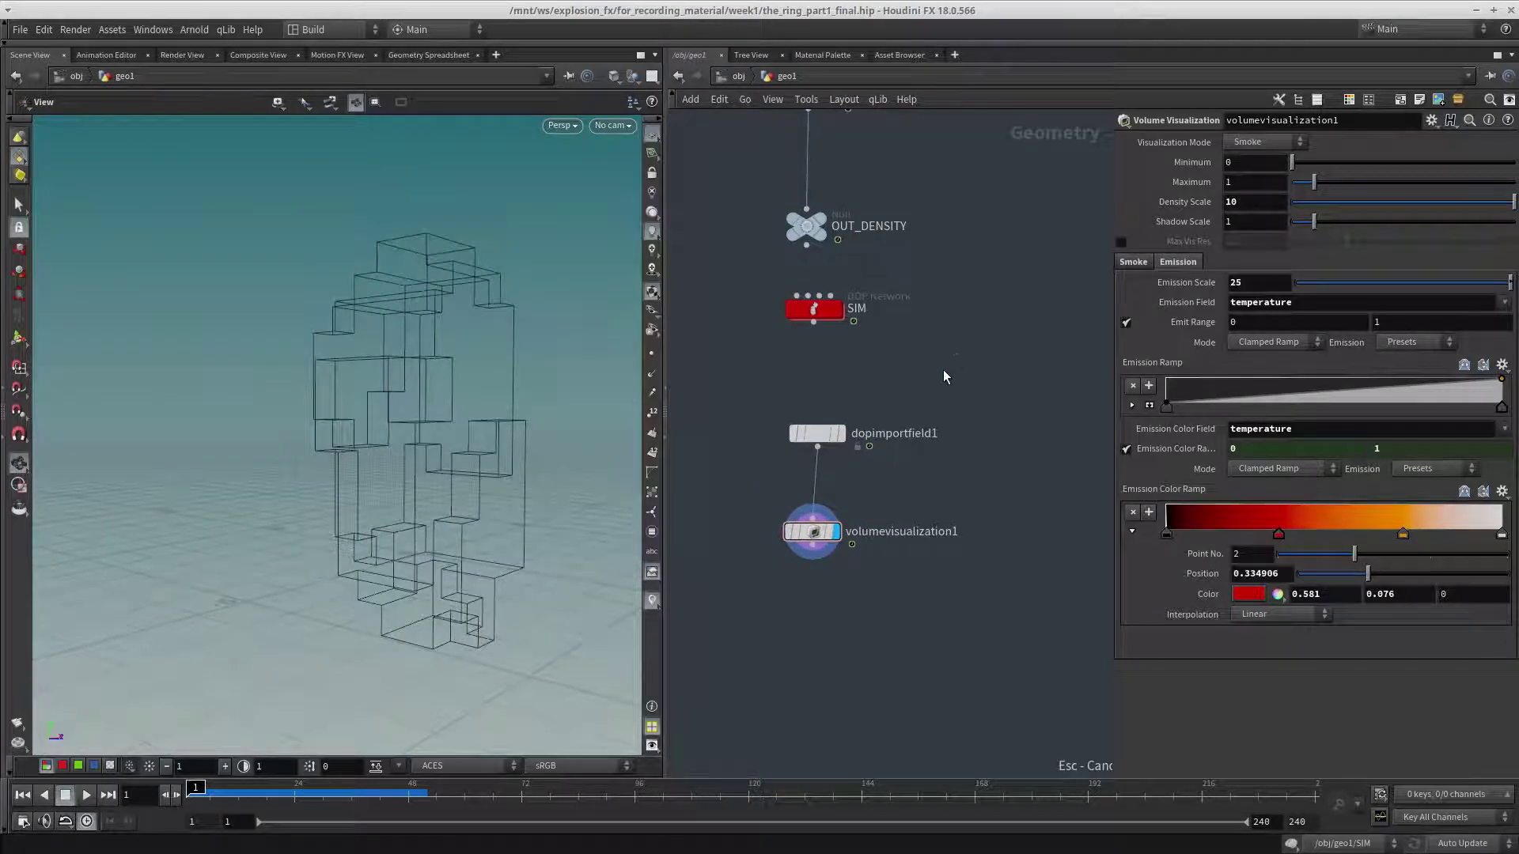
left_click(738, 76)
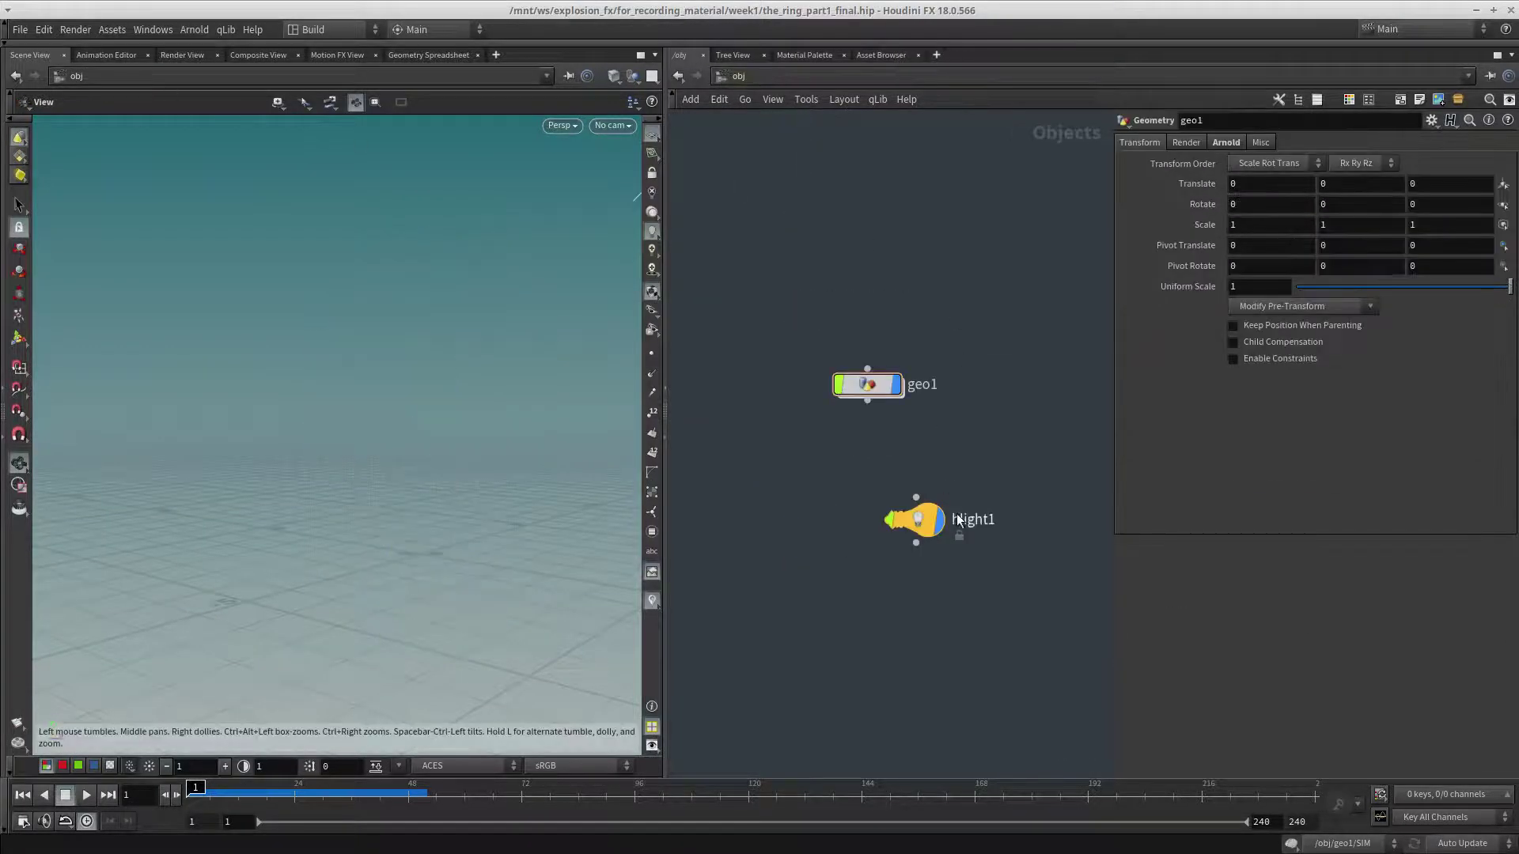
double_click(866, 385)
left_click(614, 77)
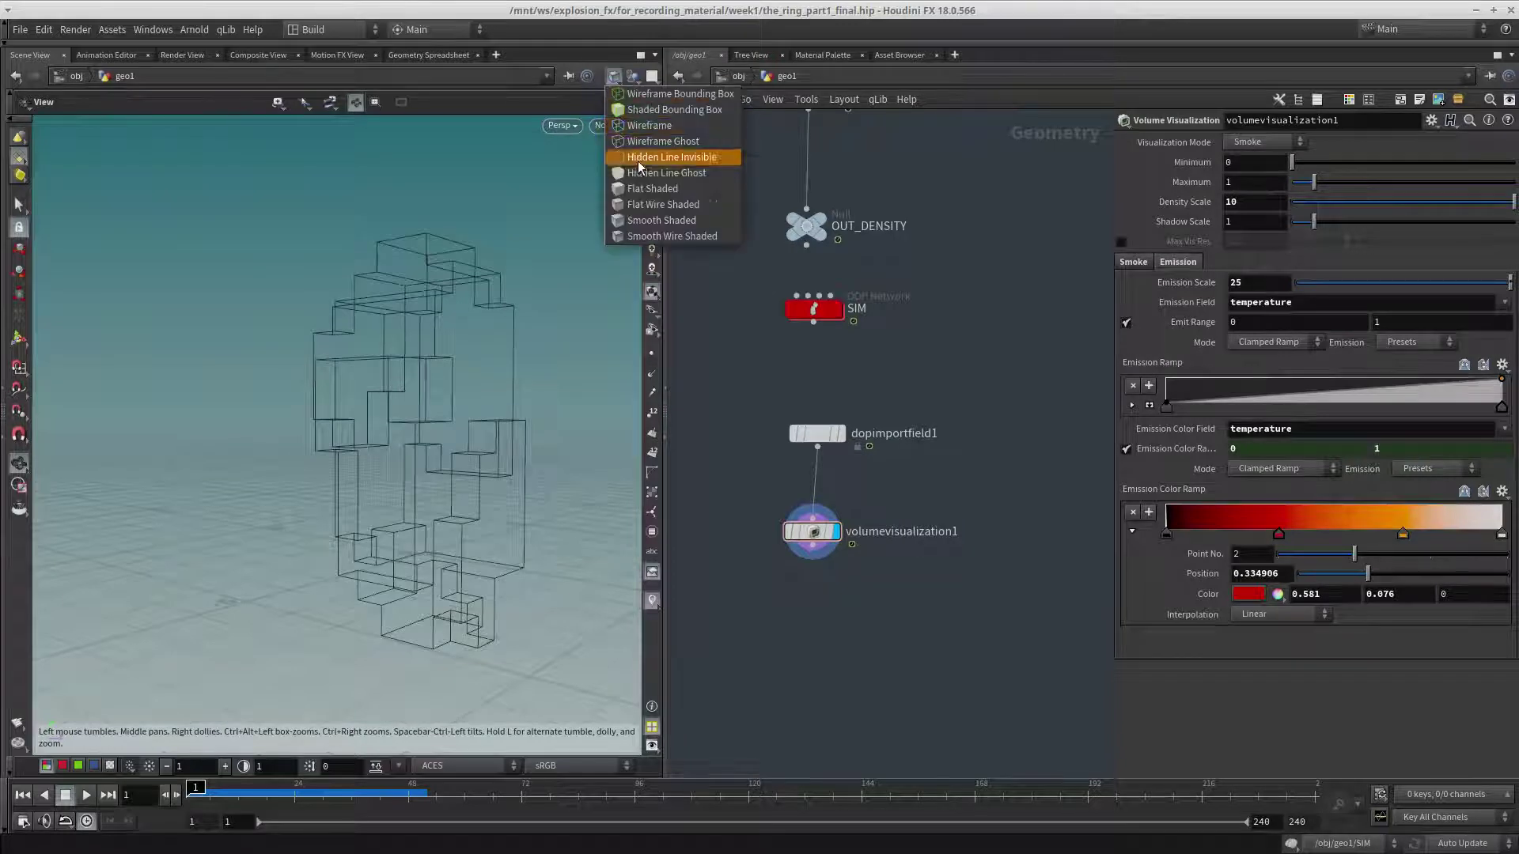
left_click(642, 219)
Display dopimportfield1, select volumevisualization1, and hide the other objects in the viewport.
mouse_move(411, 380)
left_mouse_down()
mouse_move(335, 485)
mouse_move(396, 491)
left_mouse_up()
left_click(840, 434)
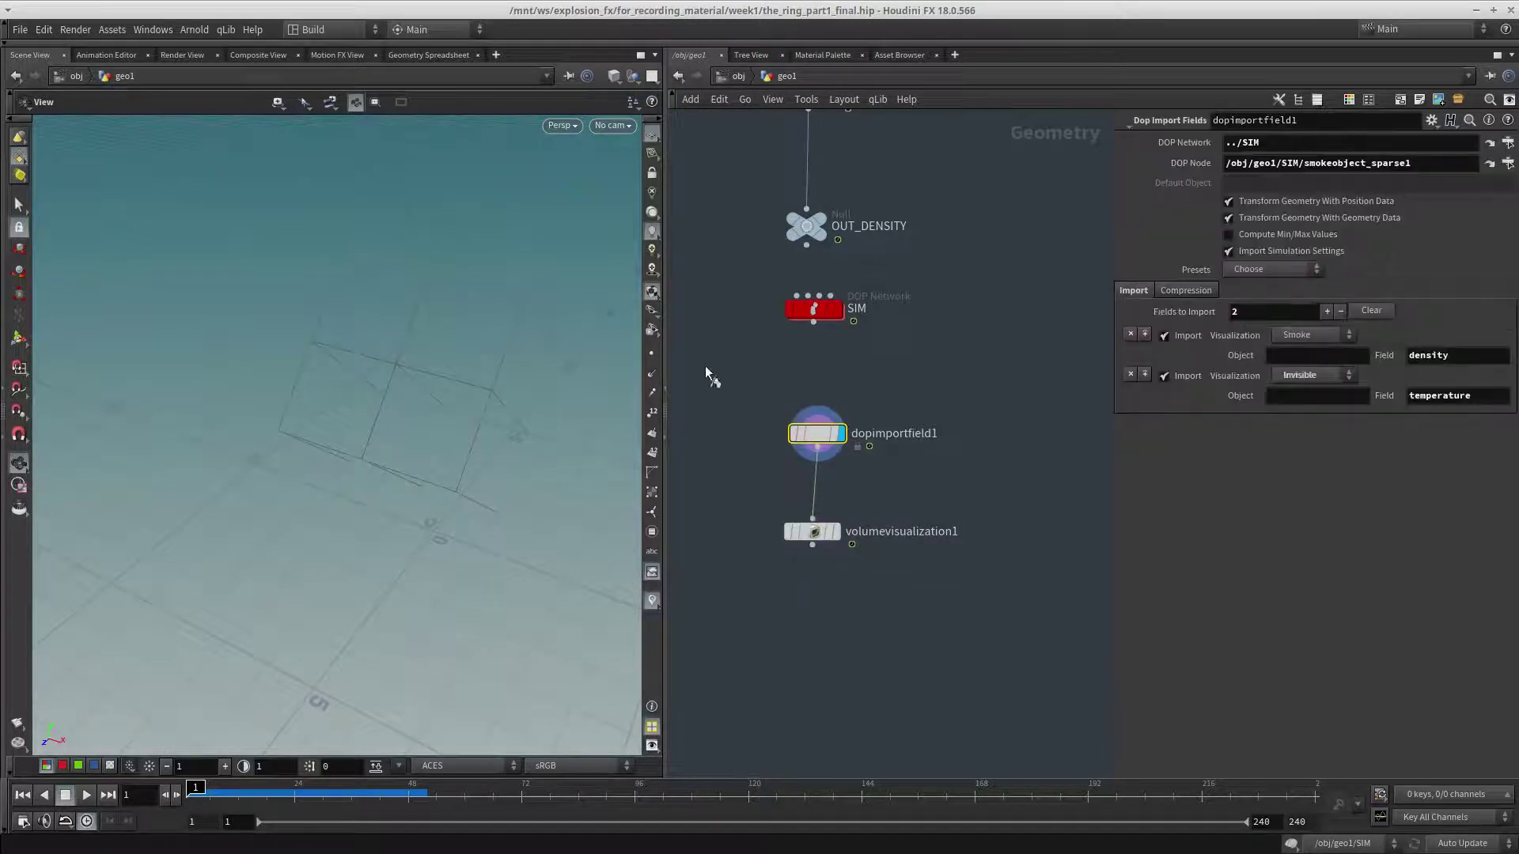
left_click_drag(932, 457, 784, 553)
left_click(629, 79)
left_click(630, 78)
left_click(631, 79)
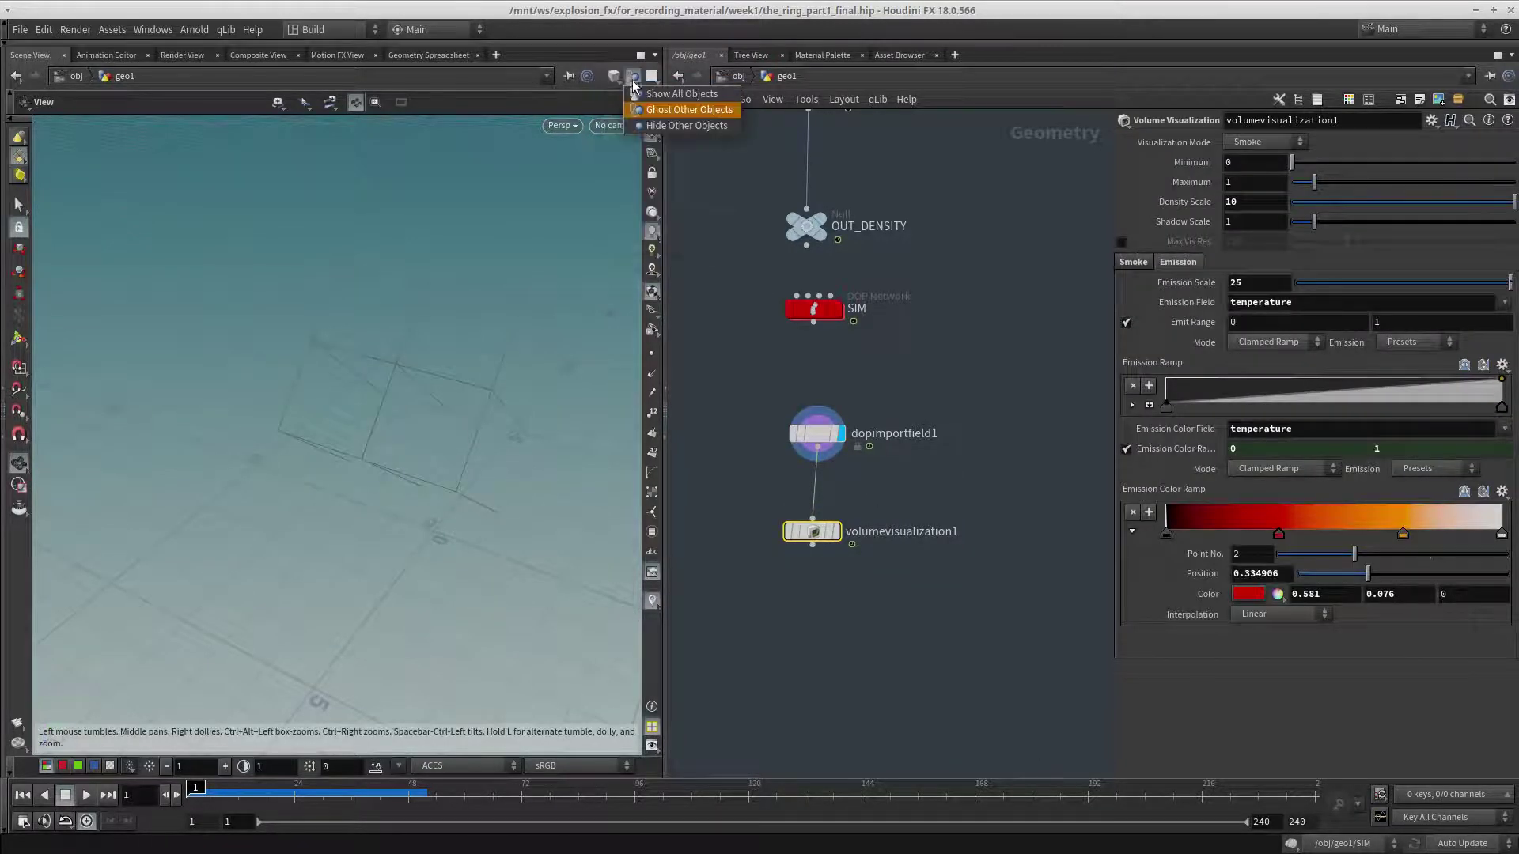
left_click(649, 123)
Display volumevisualization1, scrub to frame 51, and inspect the smoke and the node's volume information.
left_click(836, 533)
left_click_drag(229, 793, 423, 793)
left_click_drag(387, 579, 534, 545)
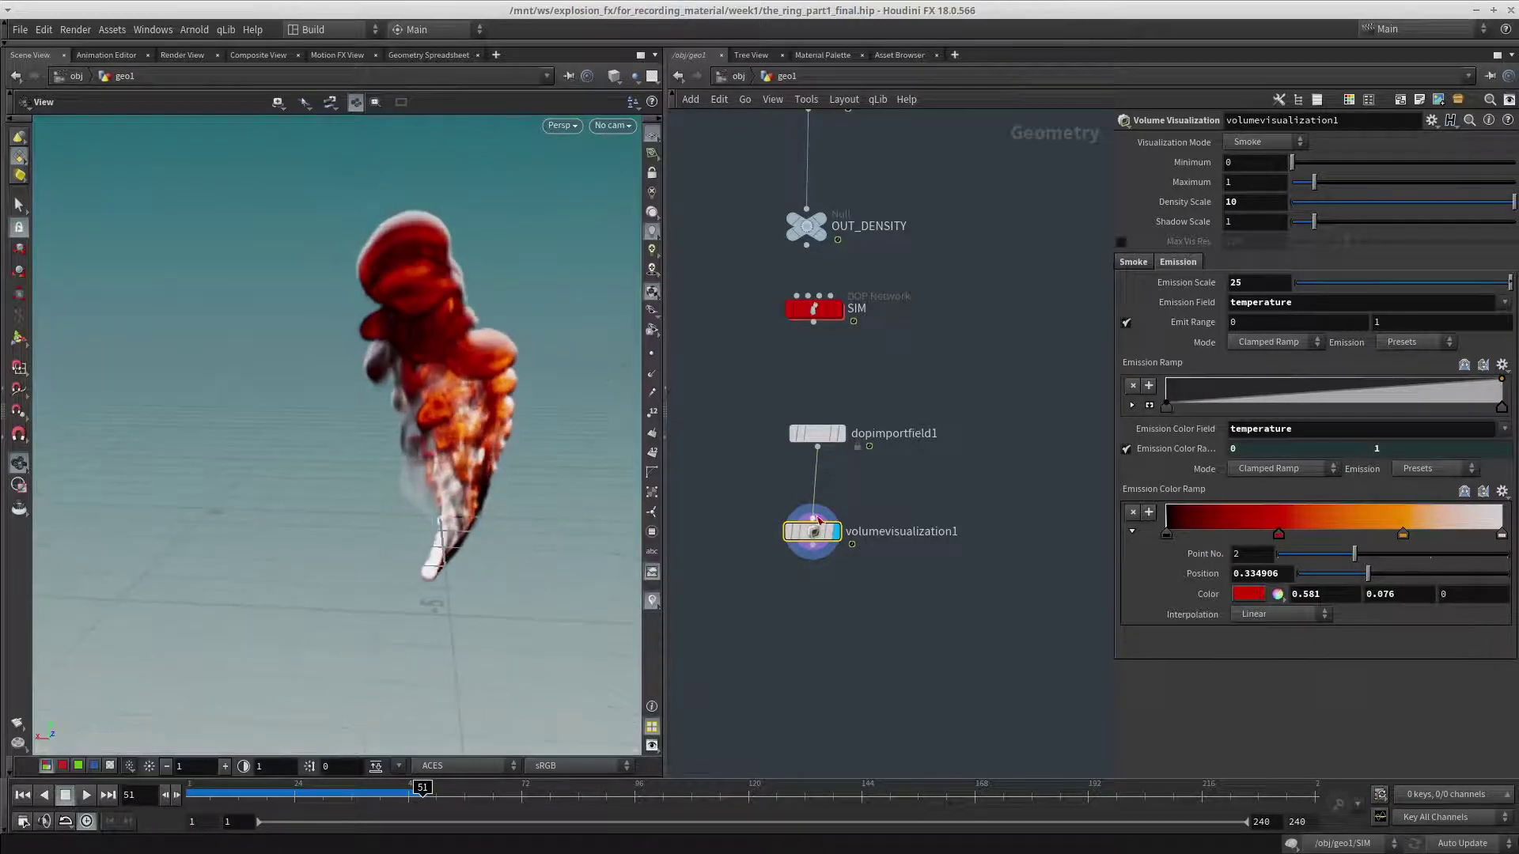
middle_click(806, 541)
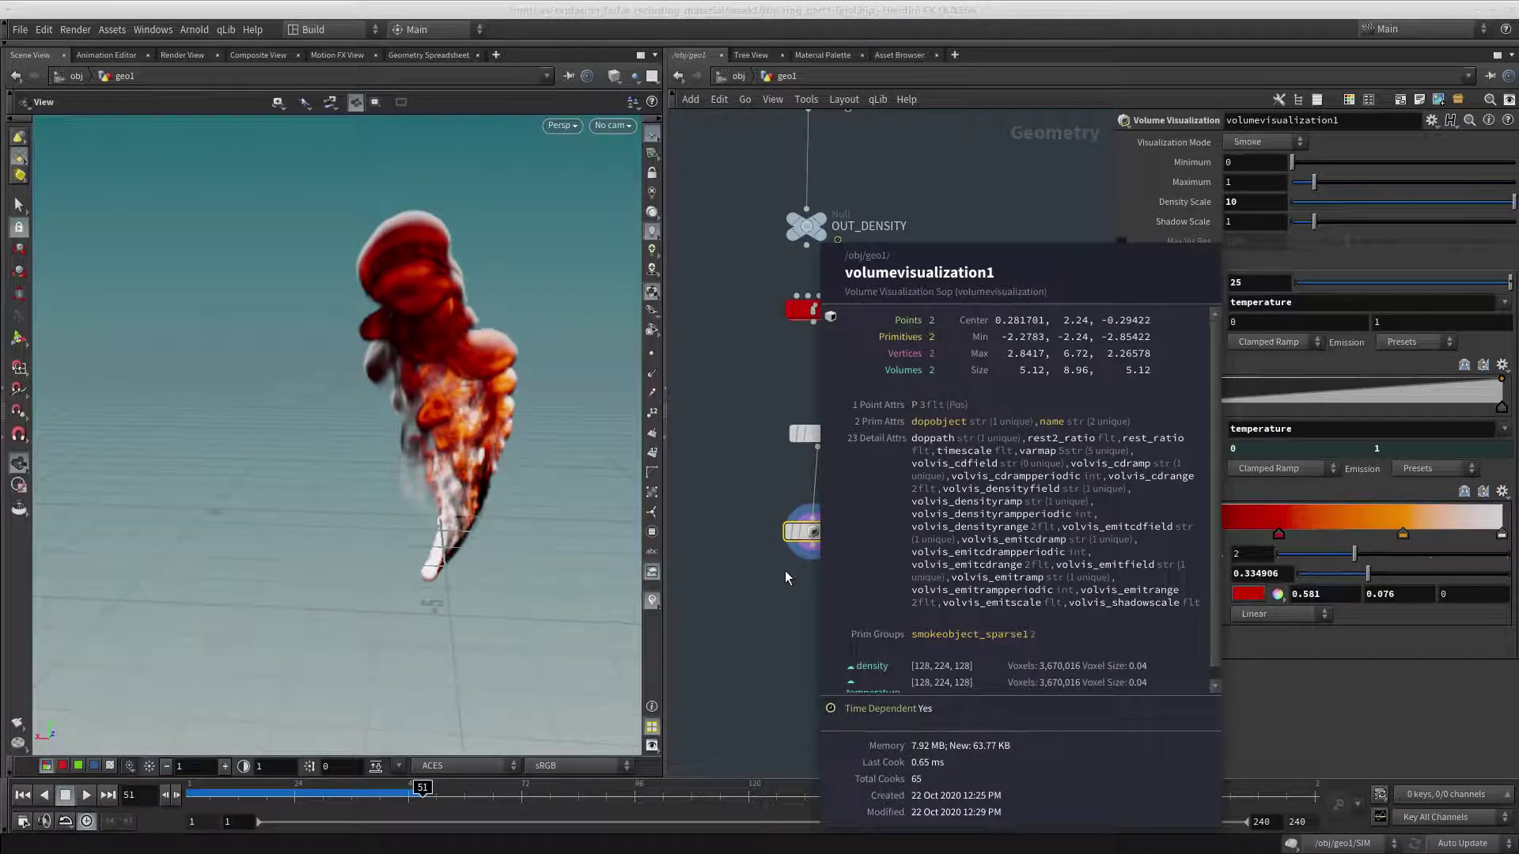
left_click_drag(359, 382, 312, 592)
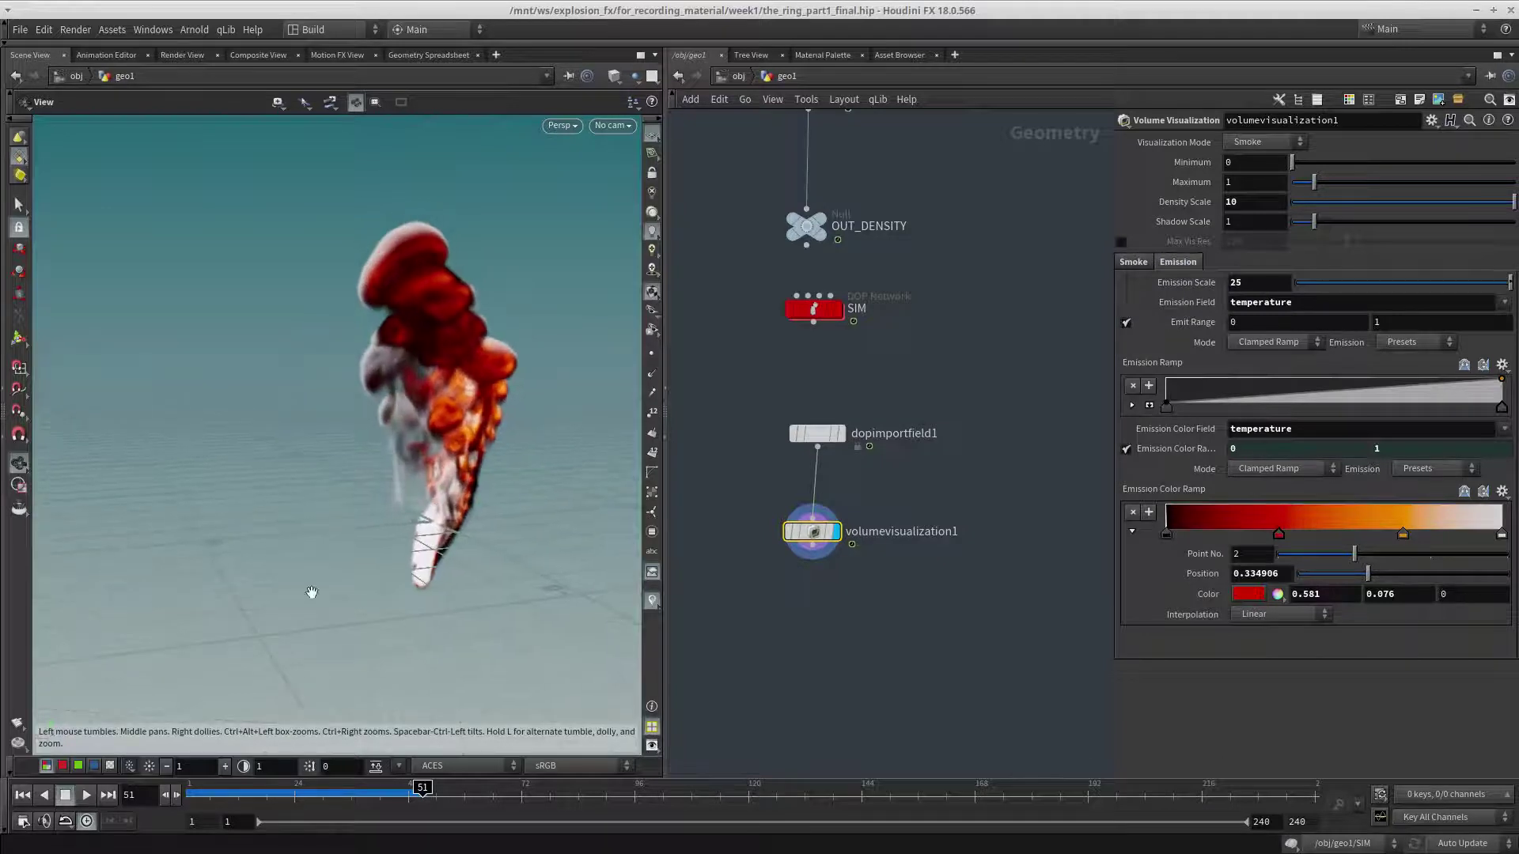
Return the timeline to frame 1 and set the voxel size of vdbfrompolygons1 to 0.005.
left_click_drag(228, 795, 190, 794)
middle_click_drag(904, 257, 868, 371)
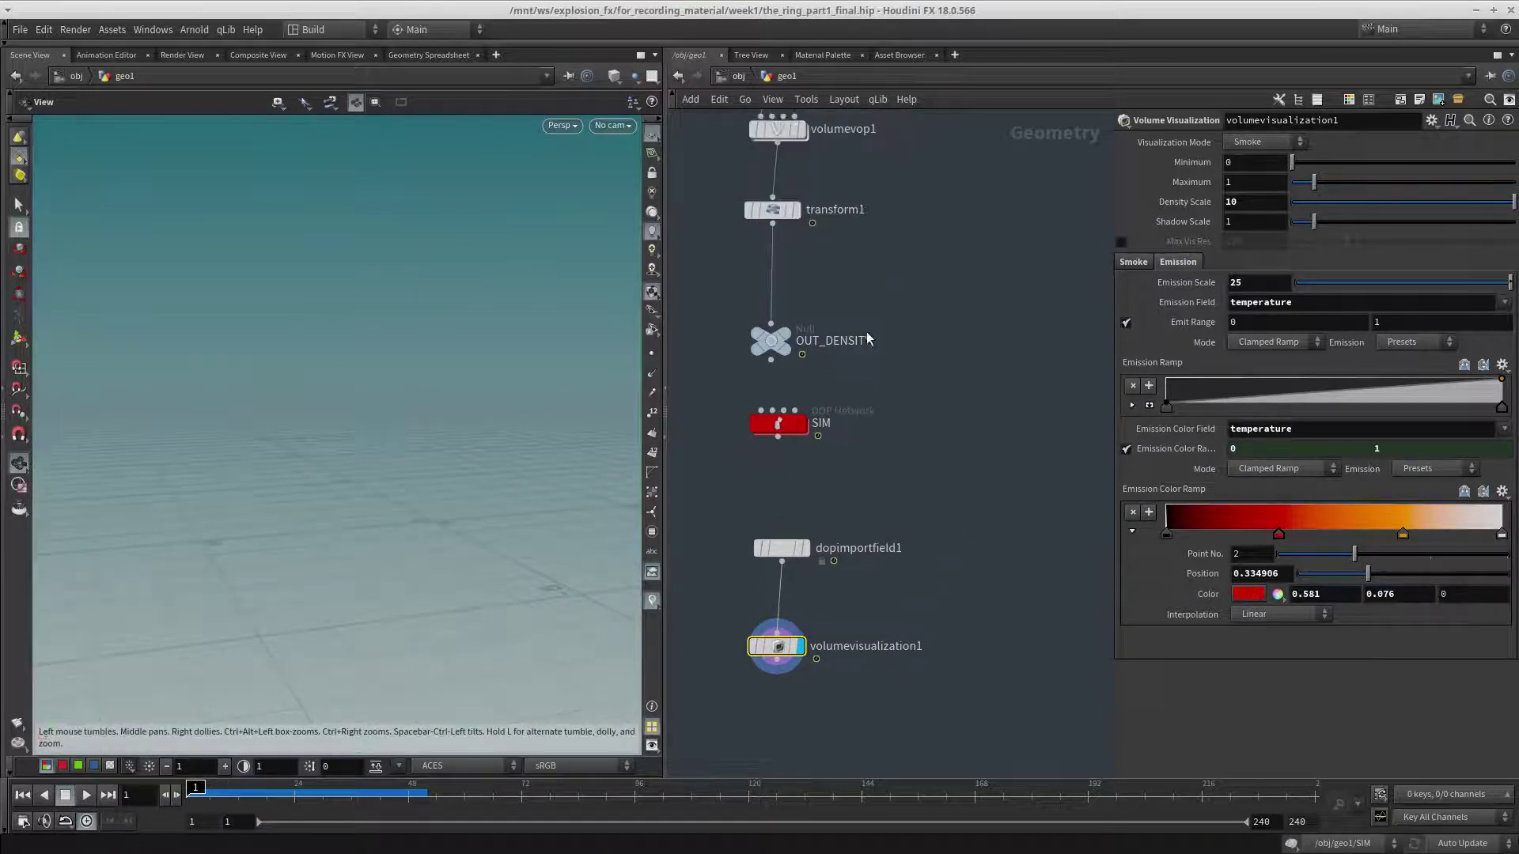
mouse_move(884, 140)
middle_mouse_down()
mouse_move(864, 244)
mouse_move(875, 528)
middle_mouse_up()
middle_click_drag(854, 112, 854, 296)
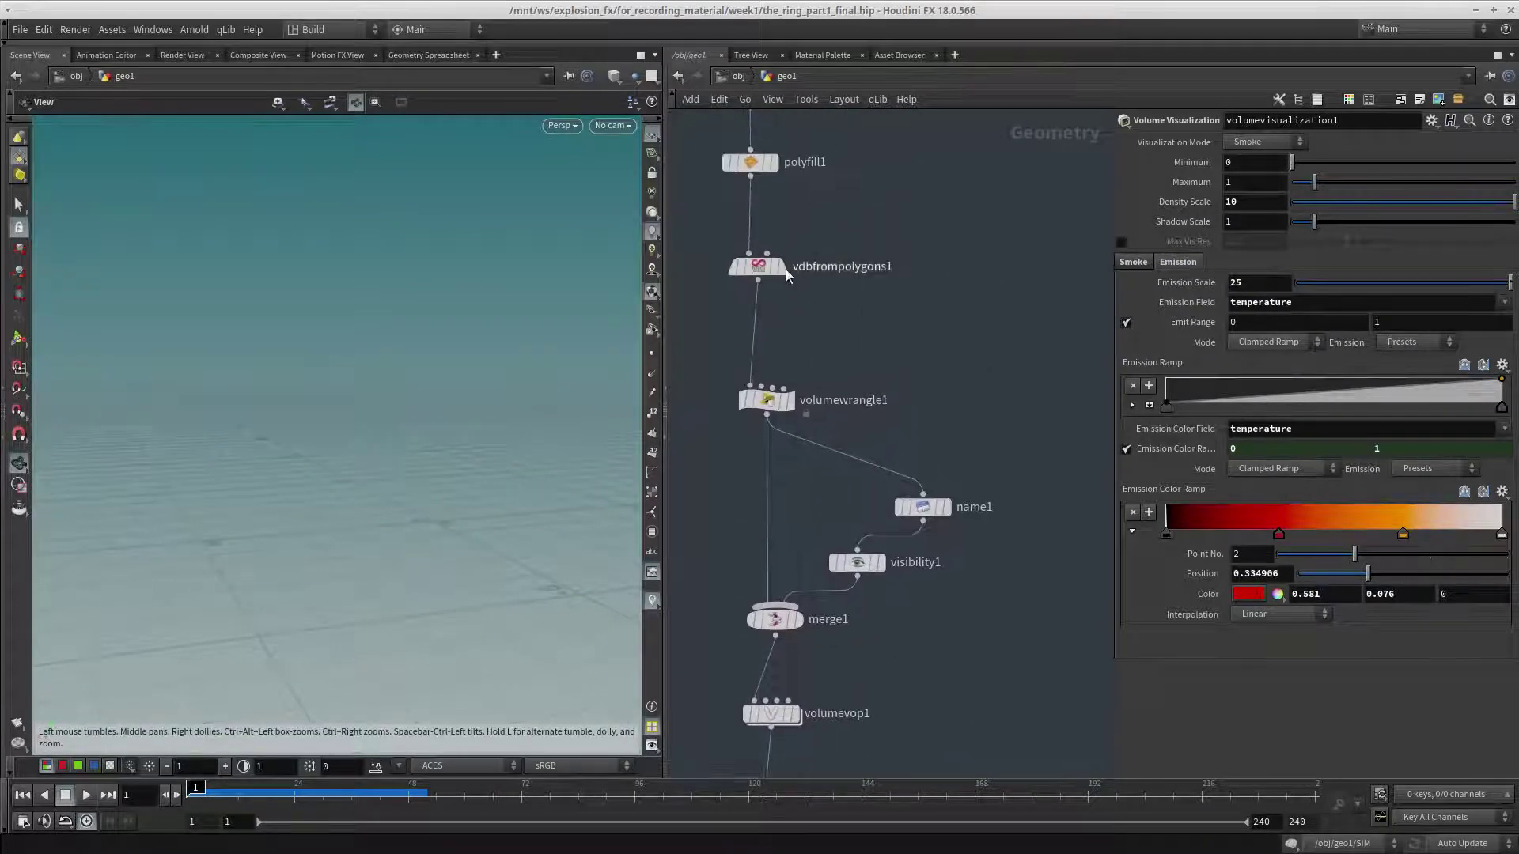
middle_click(758, 275)
middle_click_drag(758, 275, 745, 422)
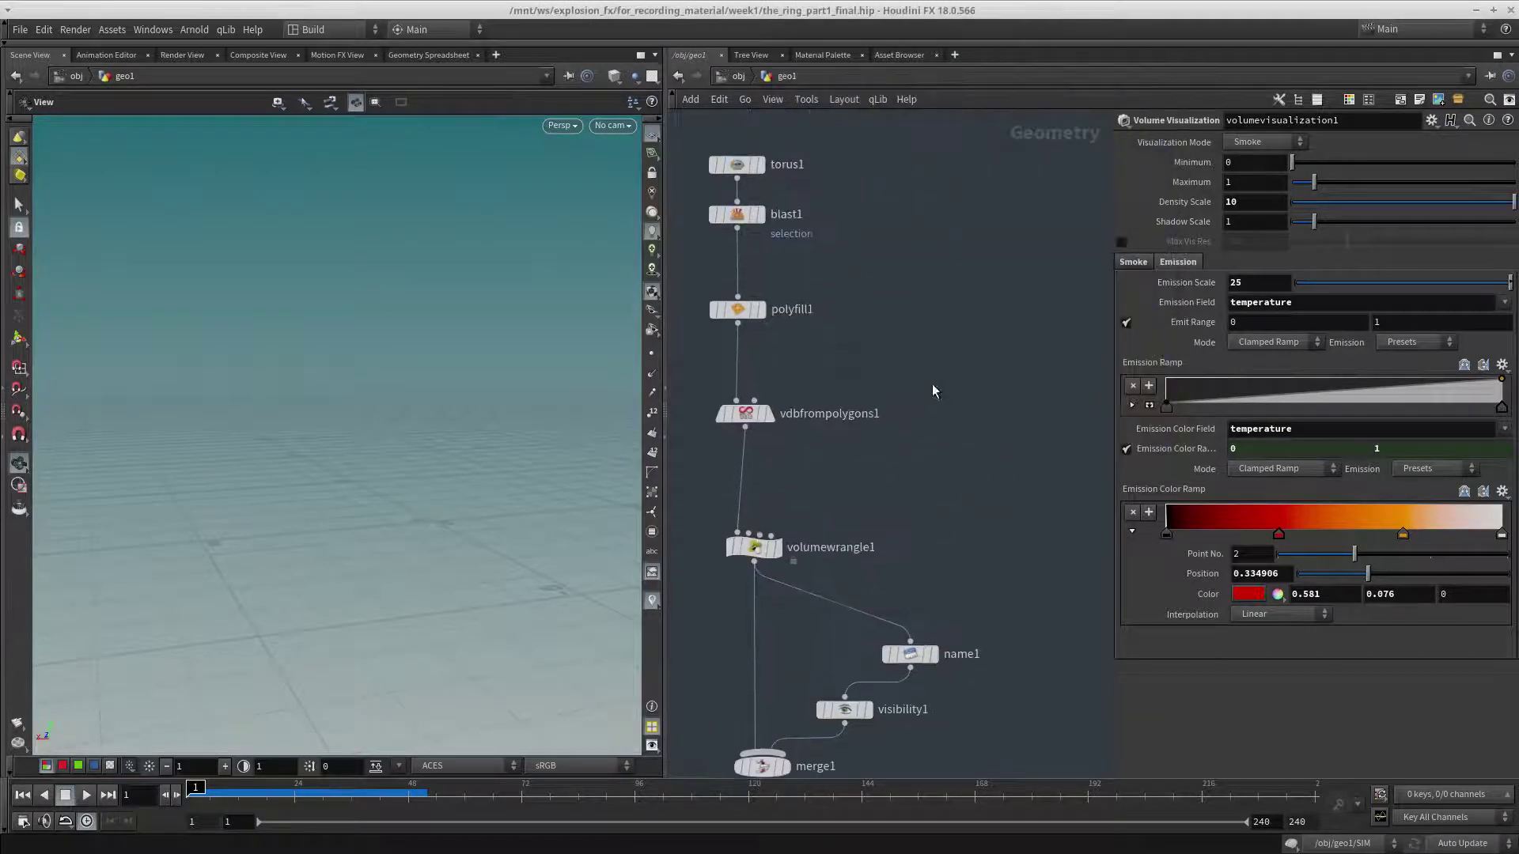
left_click(745, 413)
left_click(1249, 140)
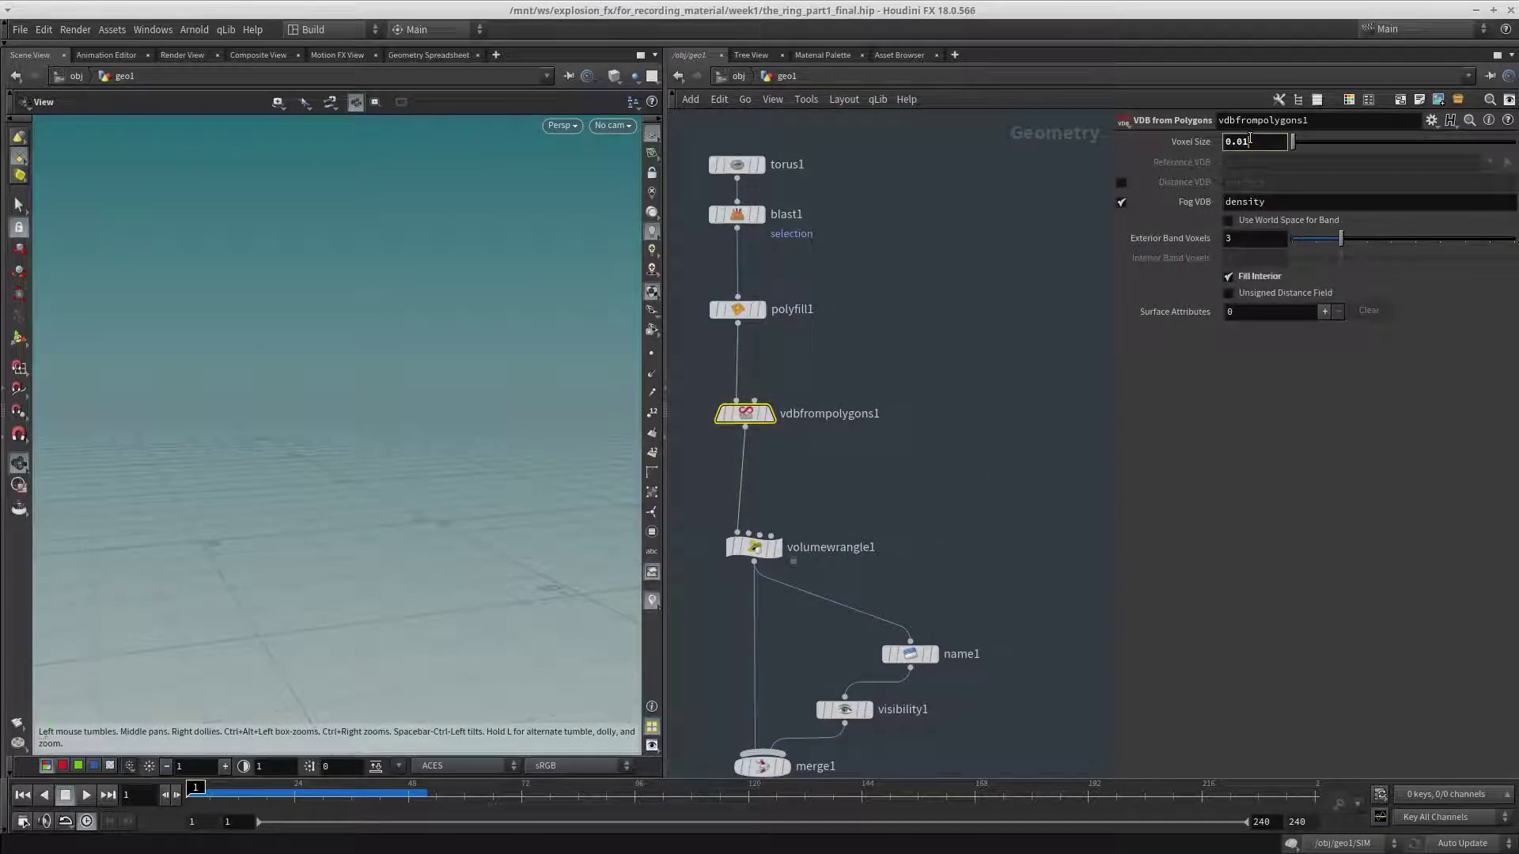
key("BackSpace")
type("05")
key("Return")
Inside the SIM network, set the voxel size of smokeobject_sparse1 to 0.01, and return to geo1.
scroll(927, 450, "down", 3)
middle_click_drag(919, 667, 966, 372)
scroll(905, 586, "up", 3)
double_click(844, 662)
left_click_drag(911, 597, 880, 575)
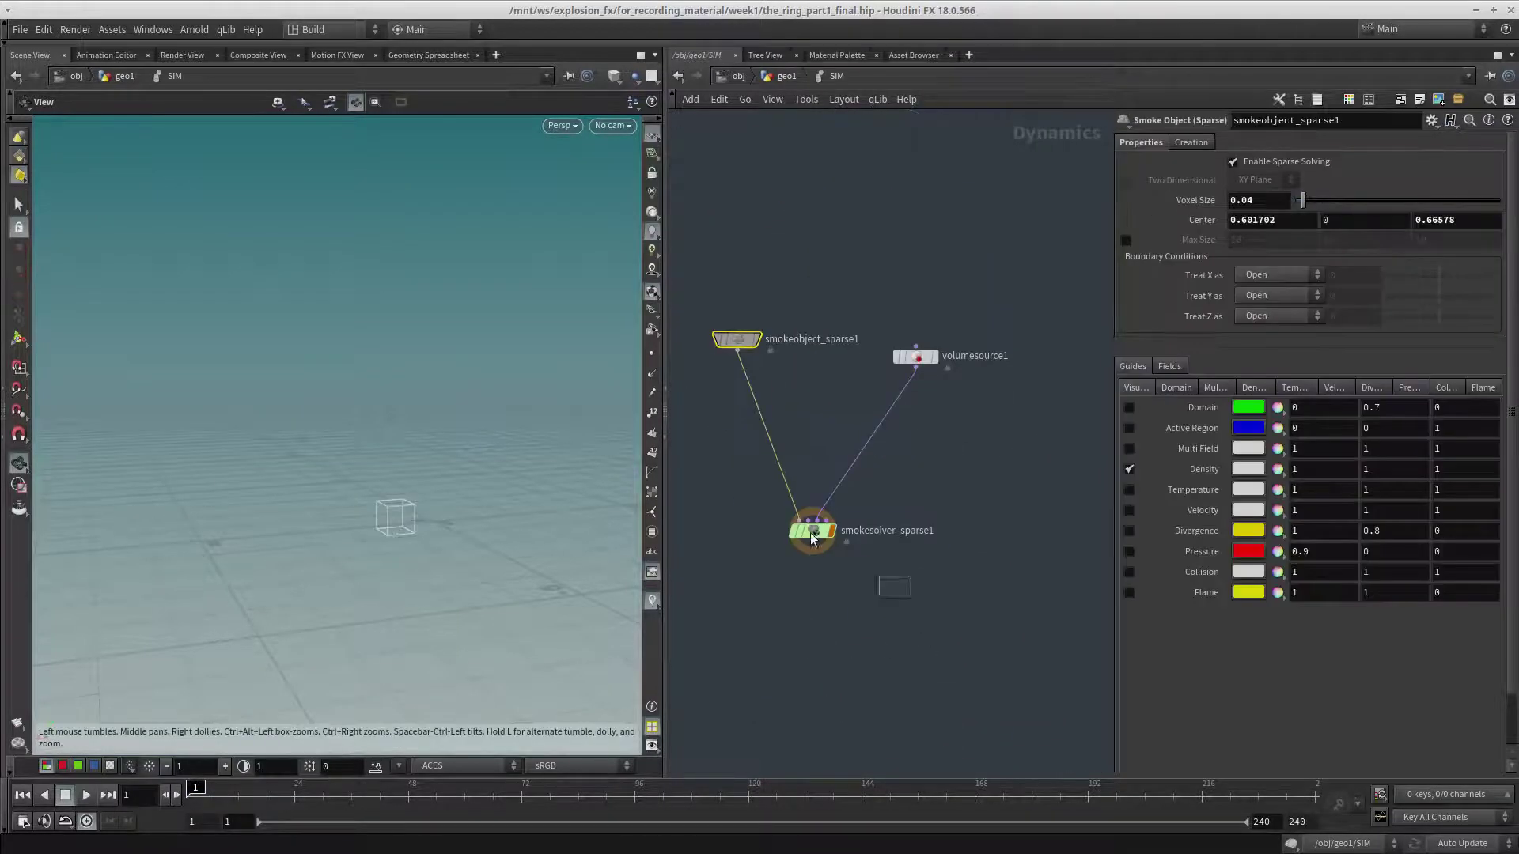
left_click_drag(786, 267, 697, 361)
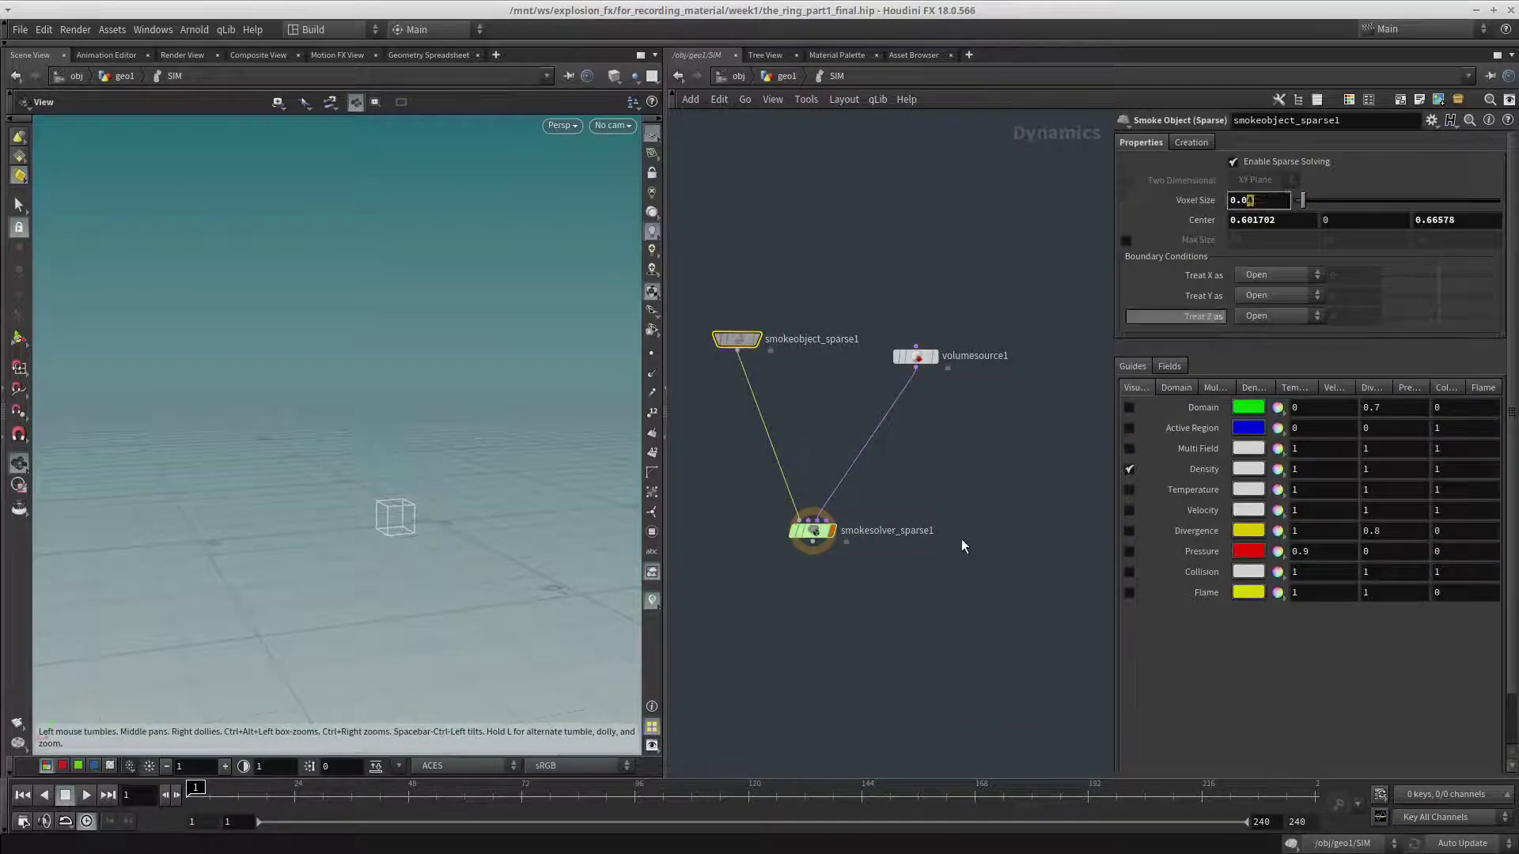
key("u")
Play the simulation from frame 1, stop it at frame 30, and view the smoke from another angle.
middle_click_drag(928, 491, 929, 456)
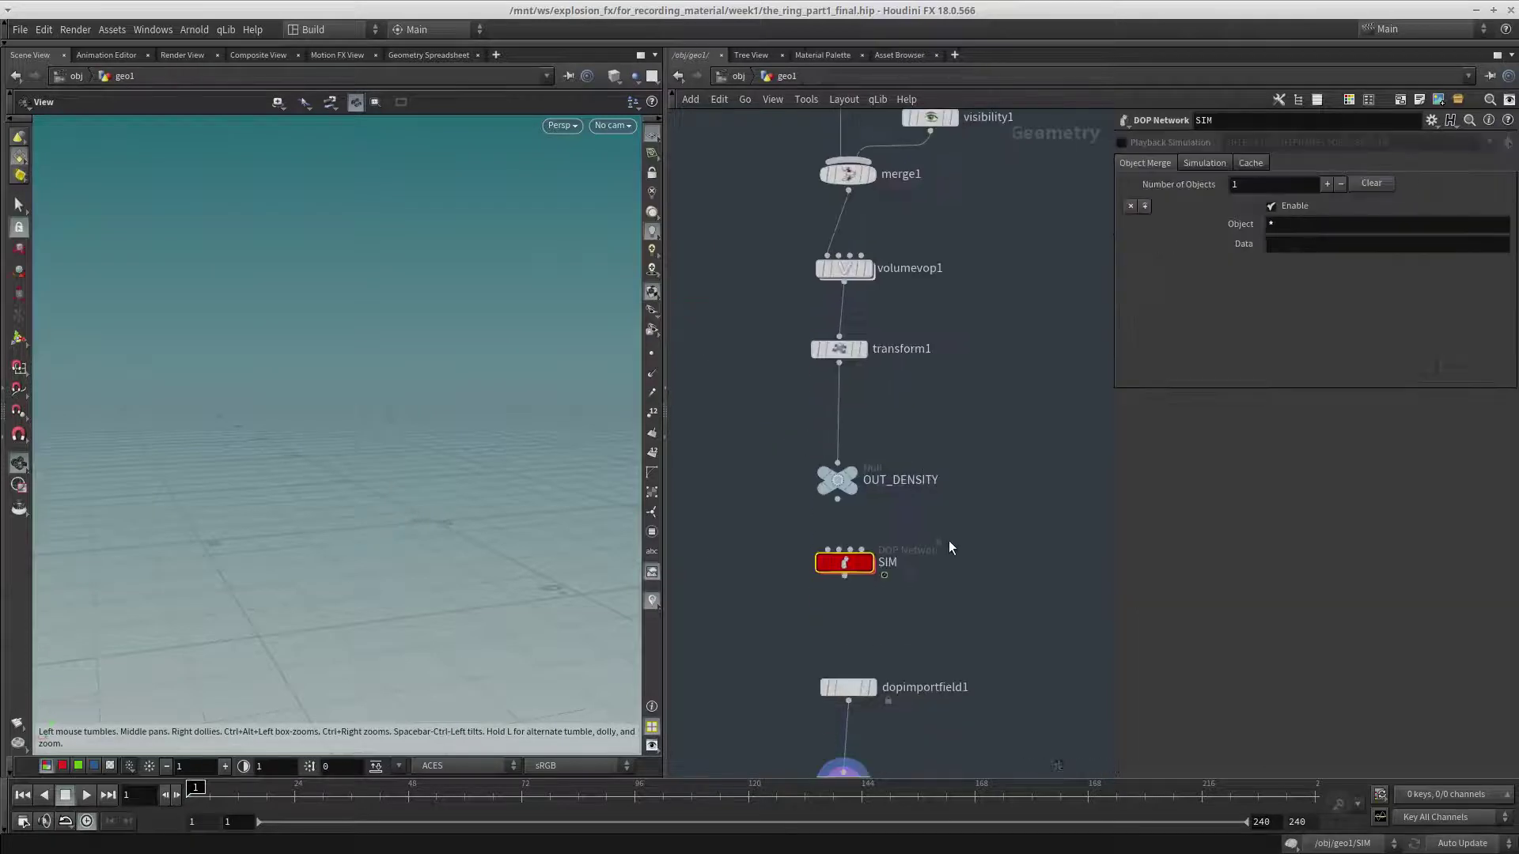
middle_click_drag(885, 615, 867, 524)
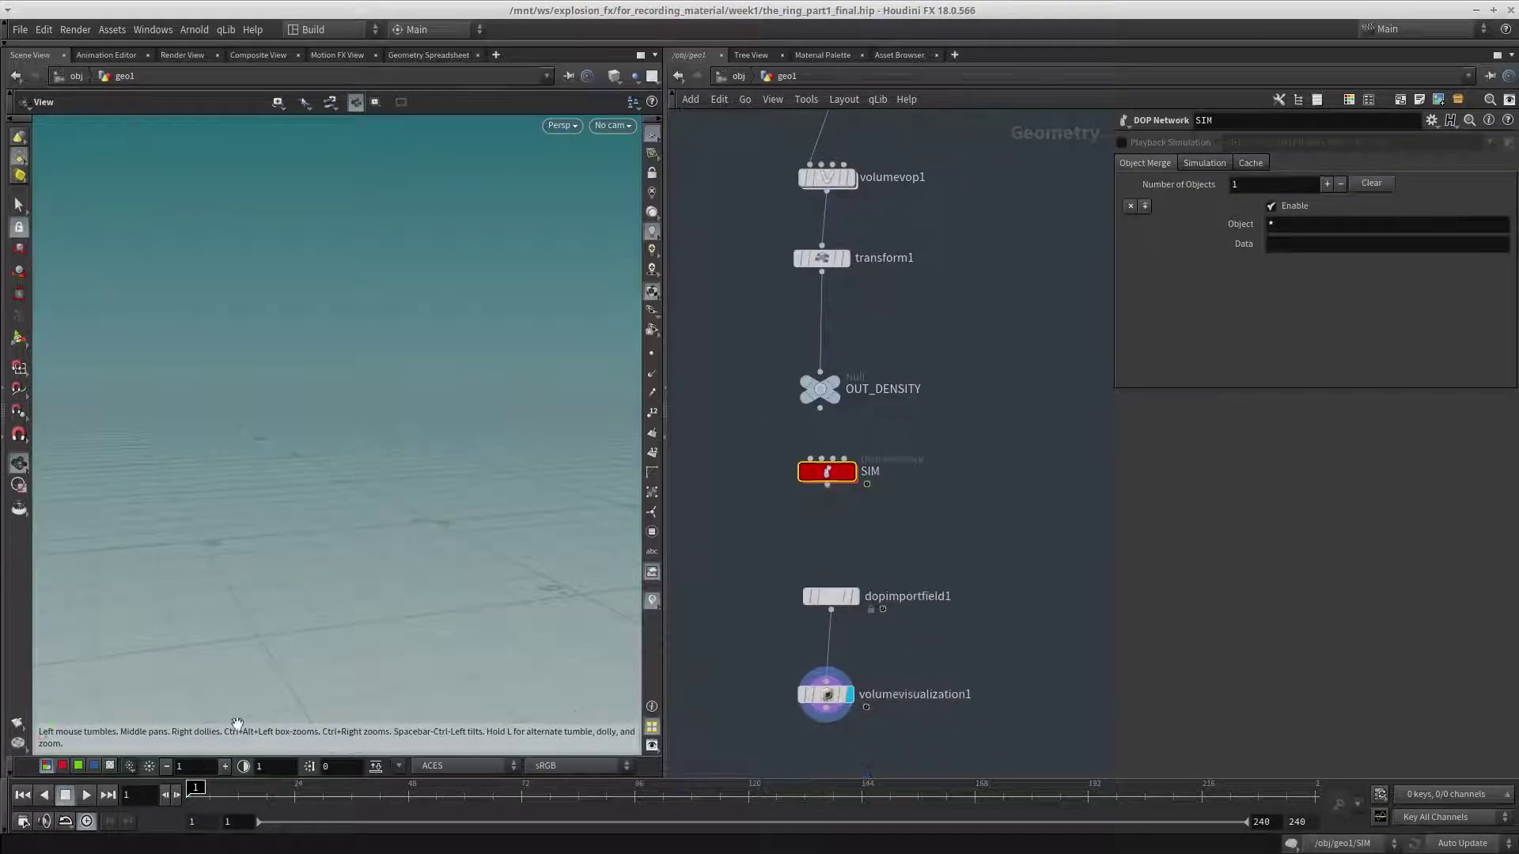
left_click(85, 794)
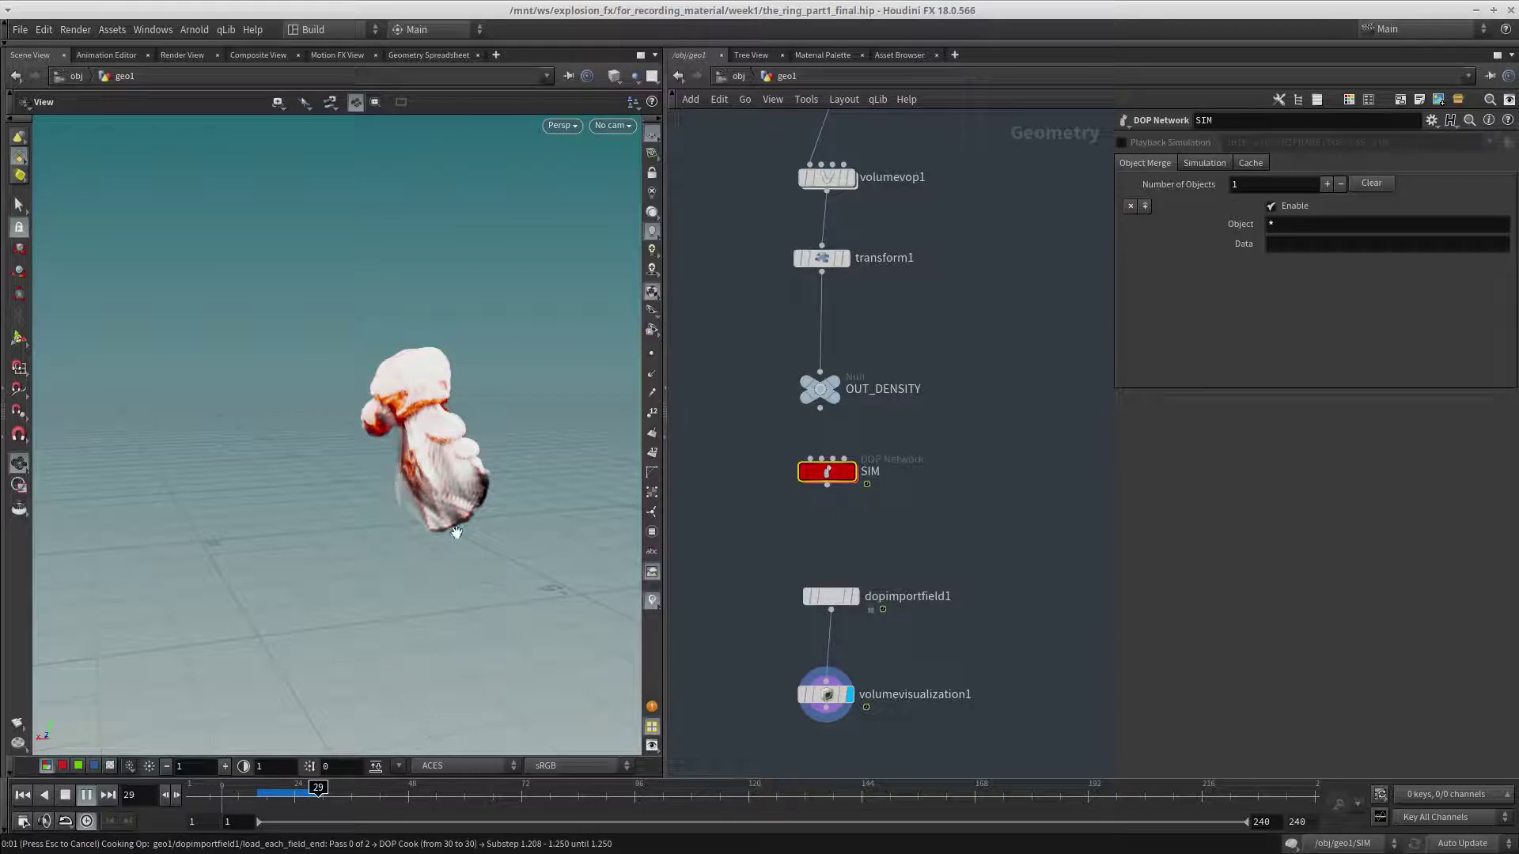
key("Escape")
left_click_drag(377, 508, 356, 465)
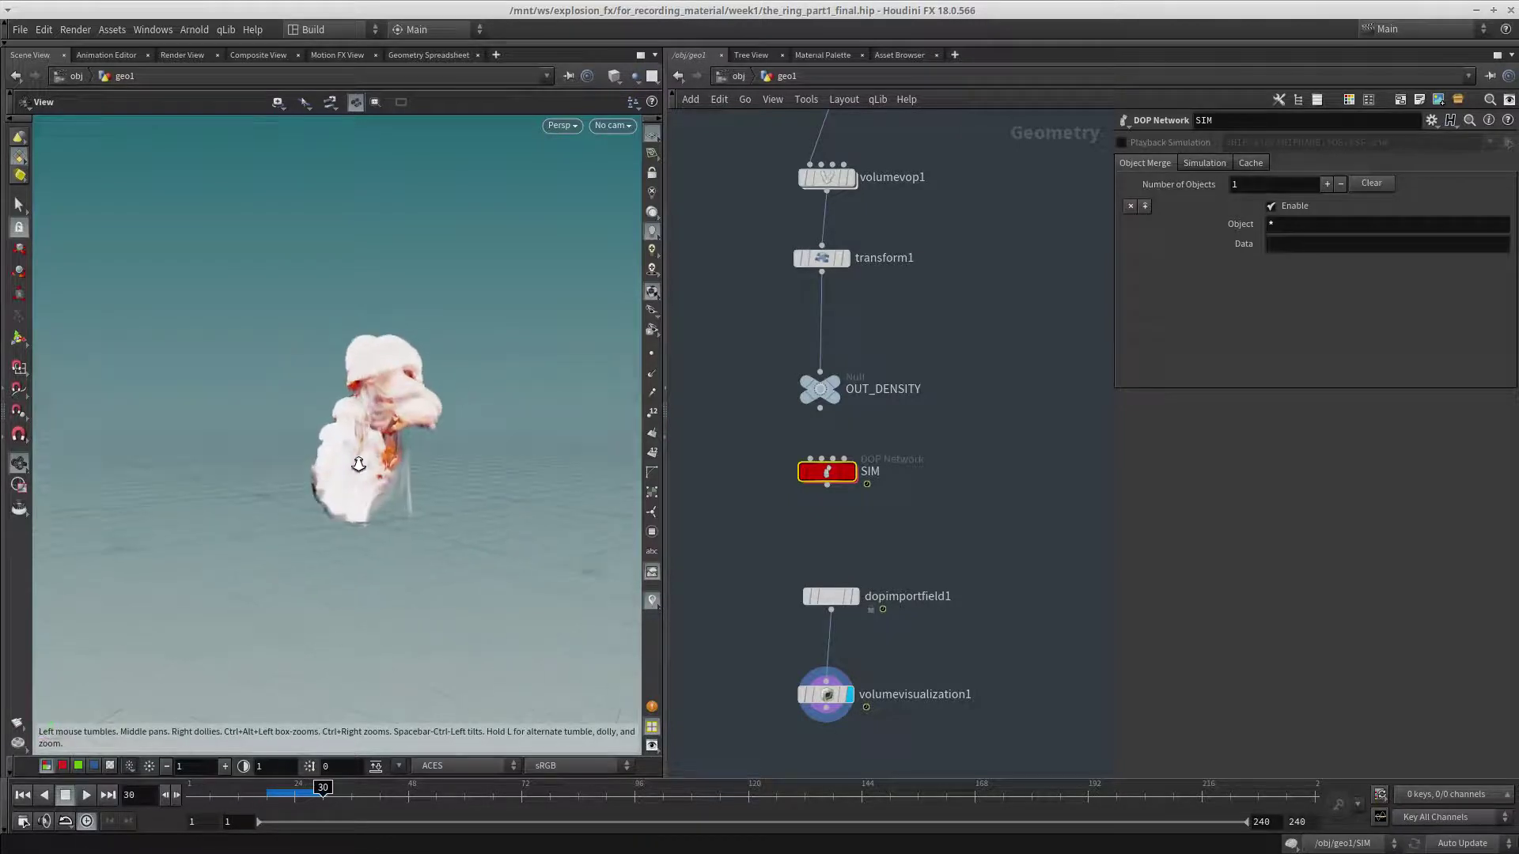
scroll(356, 465, "up", 5)
Set the cache memory of the SIM DOP network to 4096 MB.
left_click_drag(1017, 559, 737, 460)
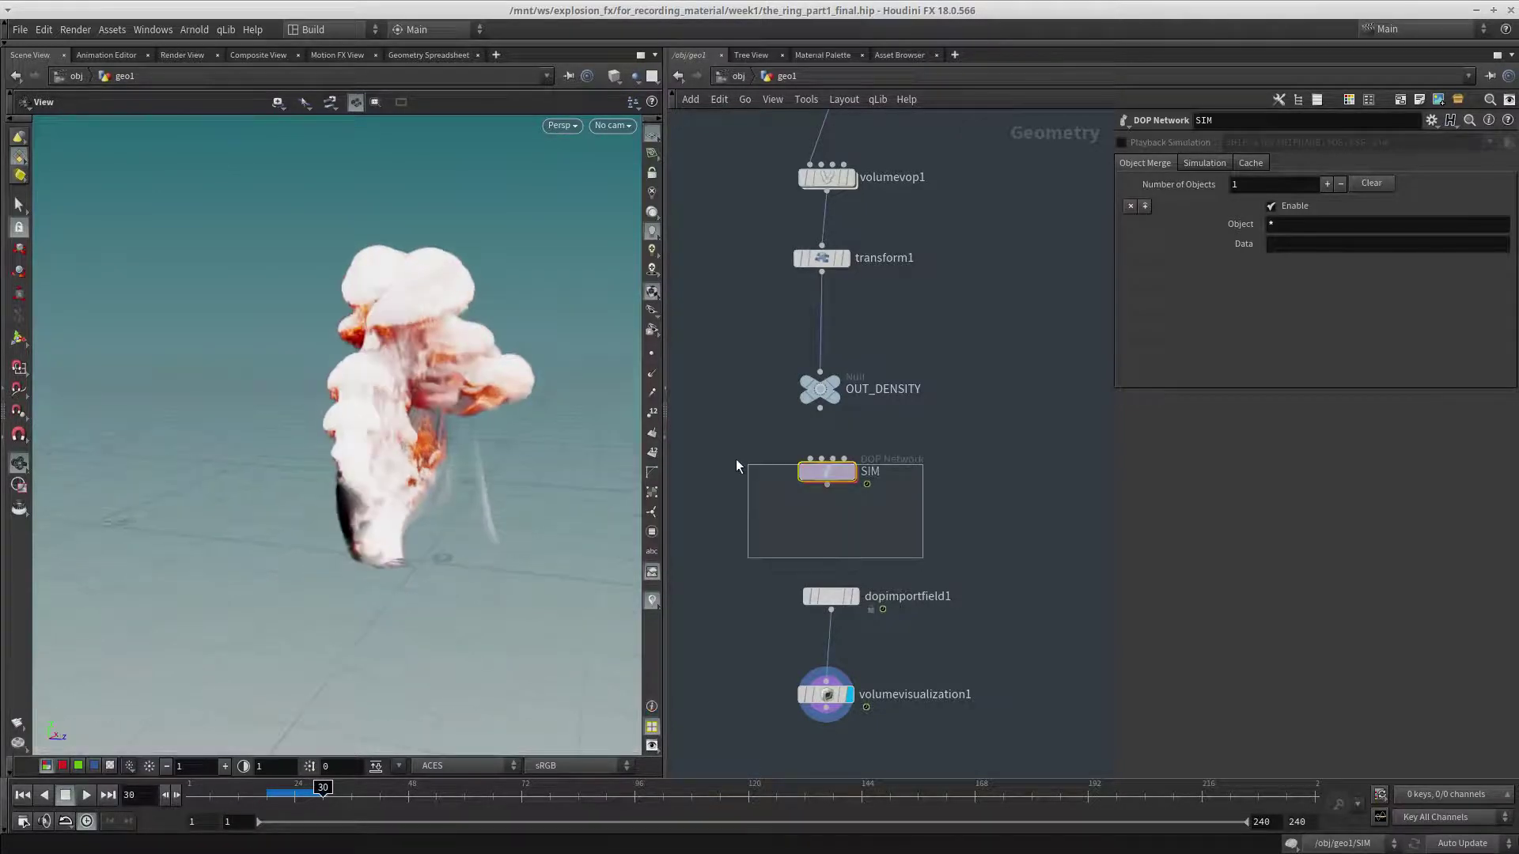
left_click(1209, 161)
left_click(1259, 166)
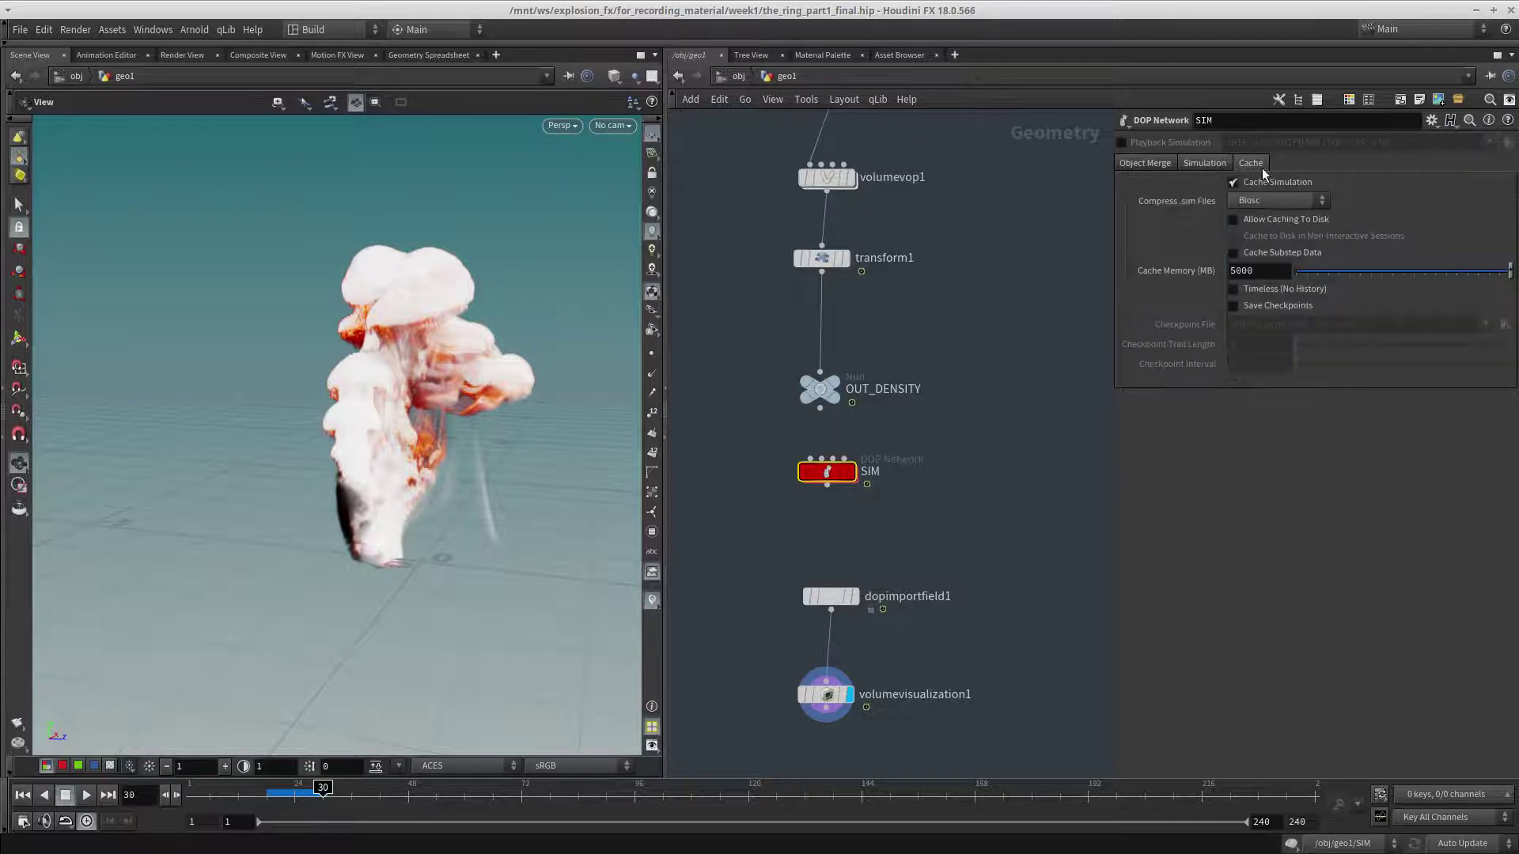
left_click(1231, 270)
left_click_drag(1273, 272, 1158, 253)
type("4096")
key("Return")
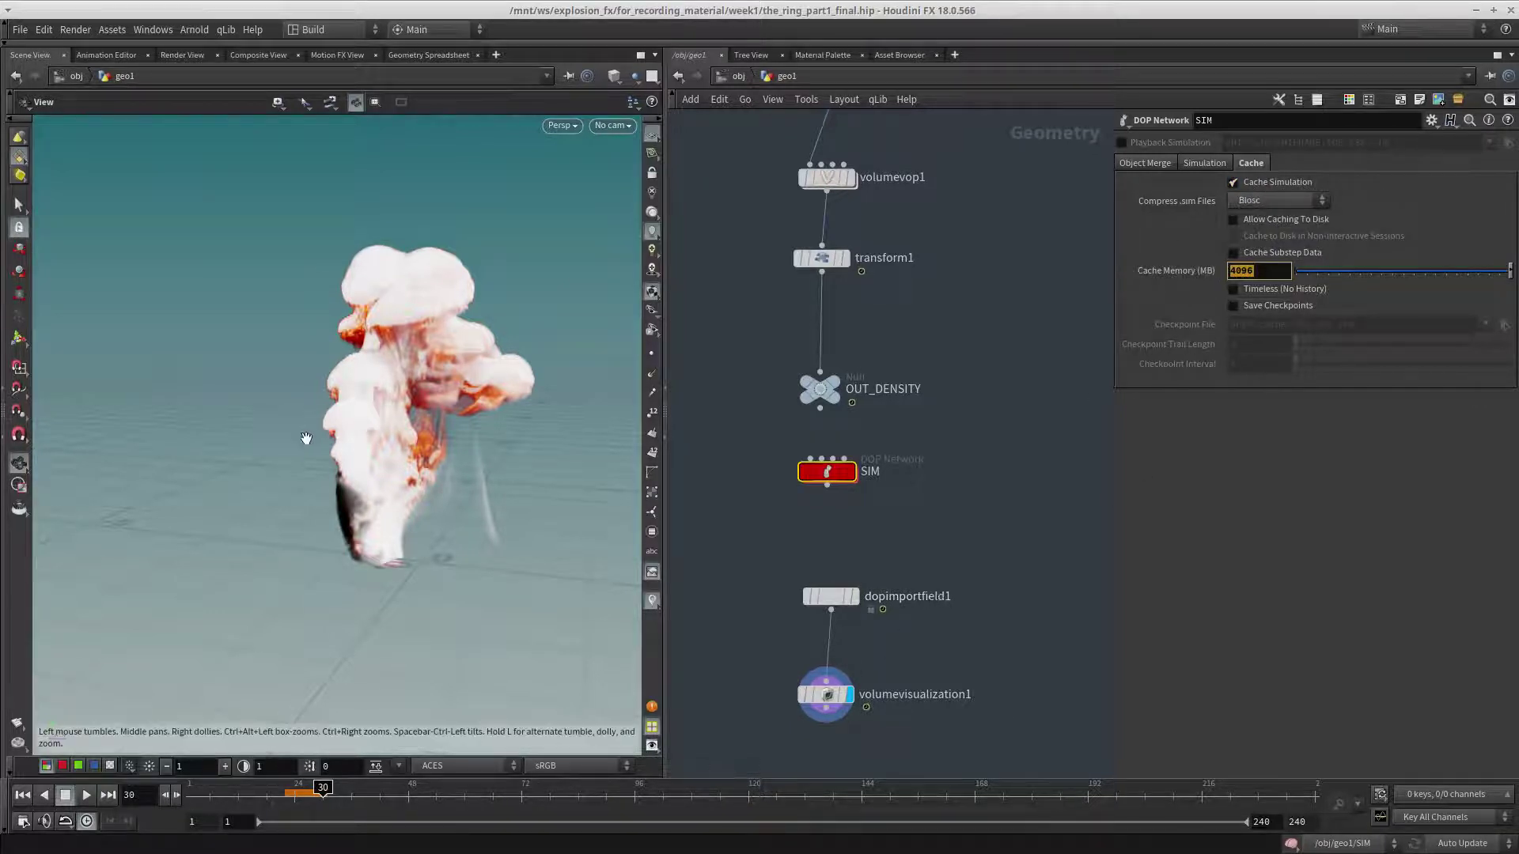
Inspect the smoke at frame 30 and read the voxel information of volumevisualization1.
left_click_drag(305, 433, 583, 509)
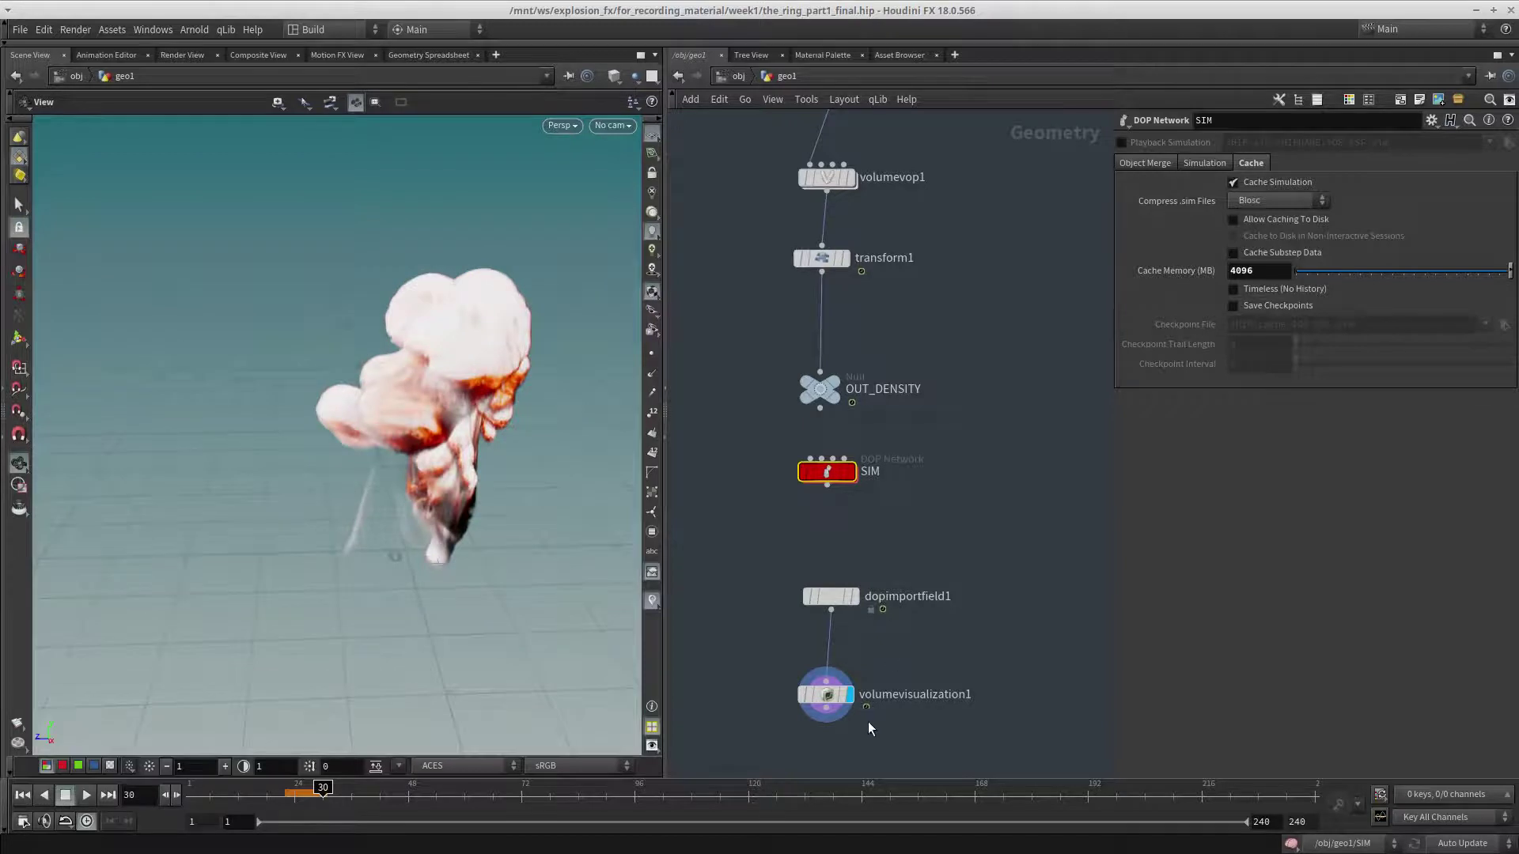
middle_click(825, 696)
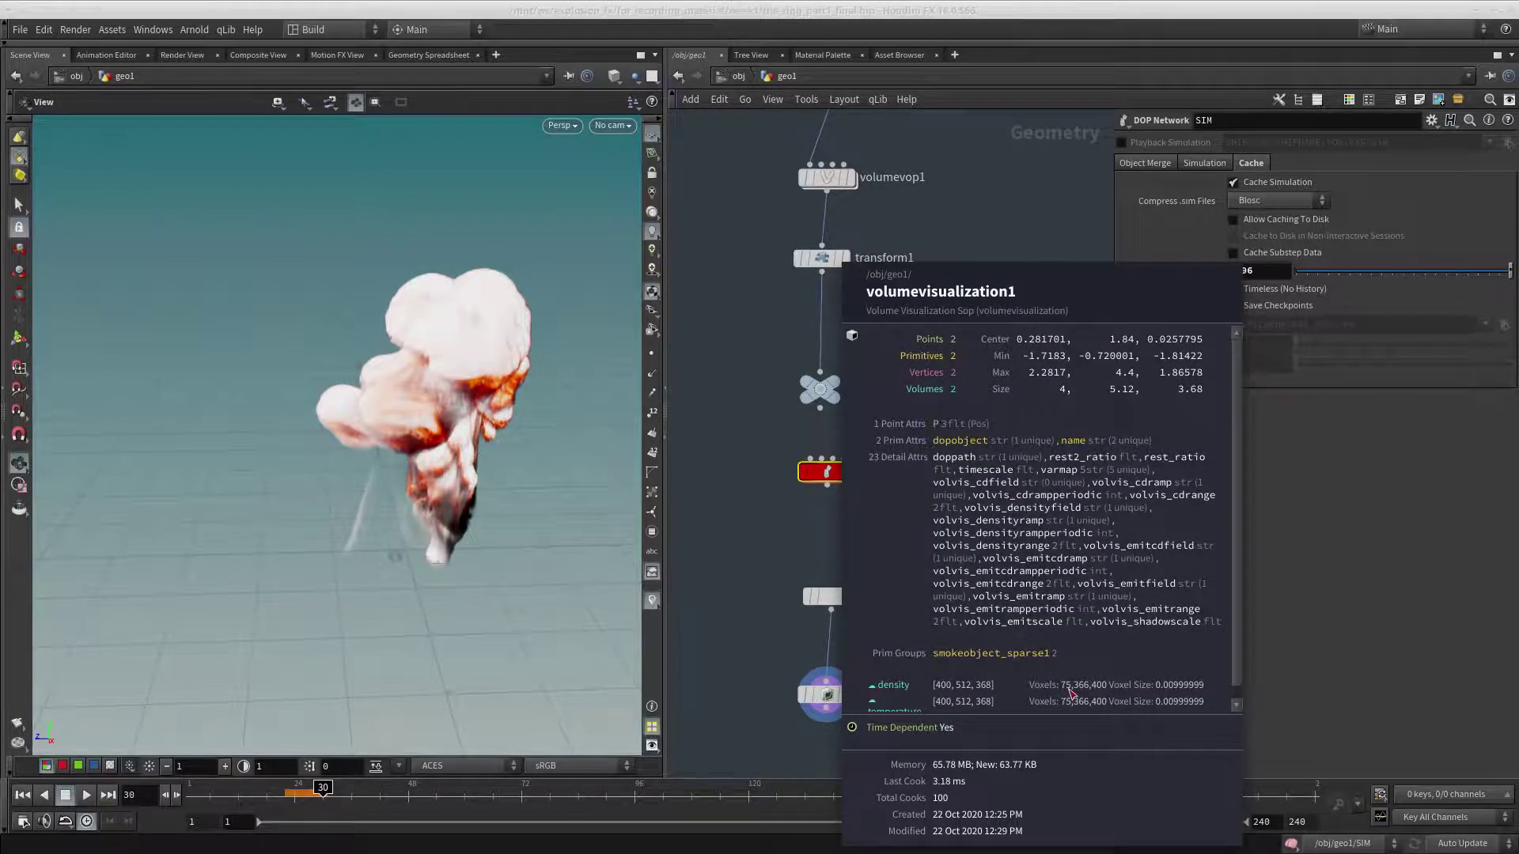
left_click_drag(396, 435, 459, 447)
Set the emission scale of volumevisualization1 to 0.
middle_click_drag(775, 454, 739, 378)
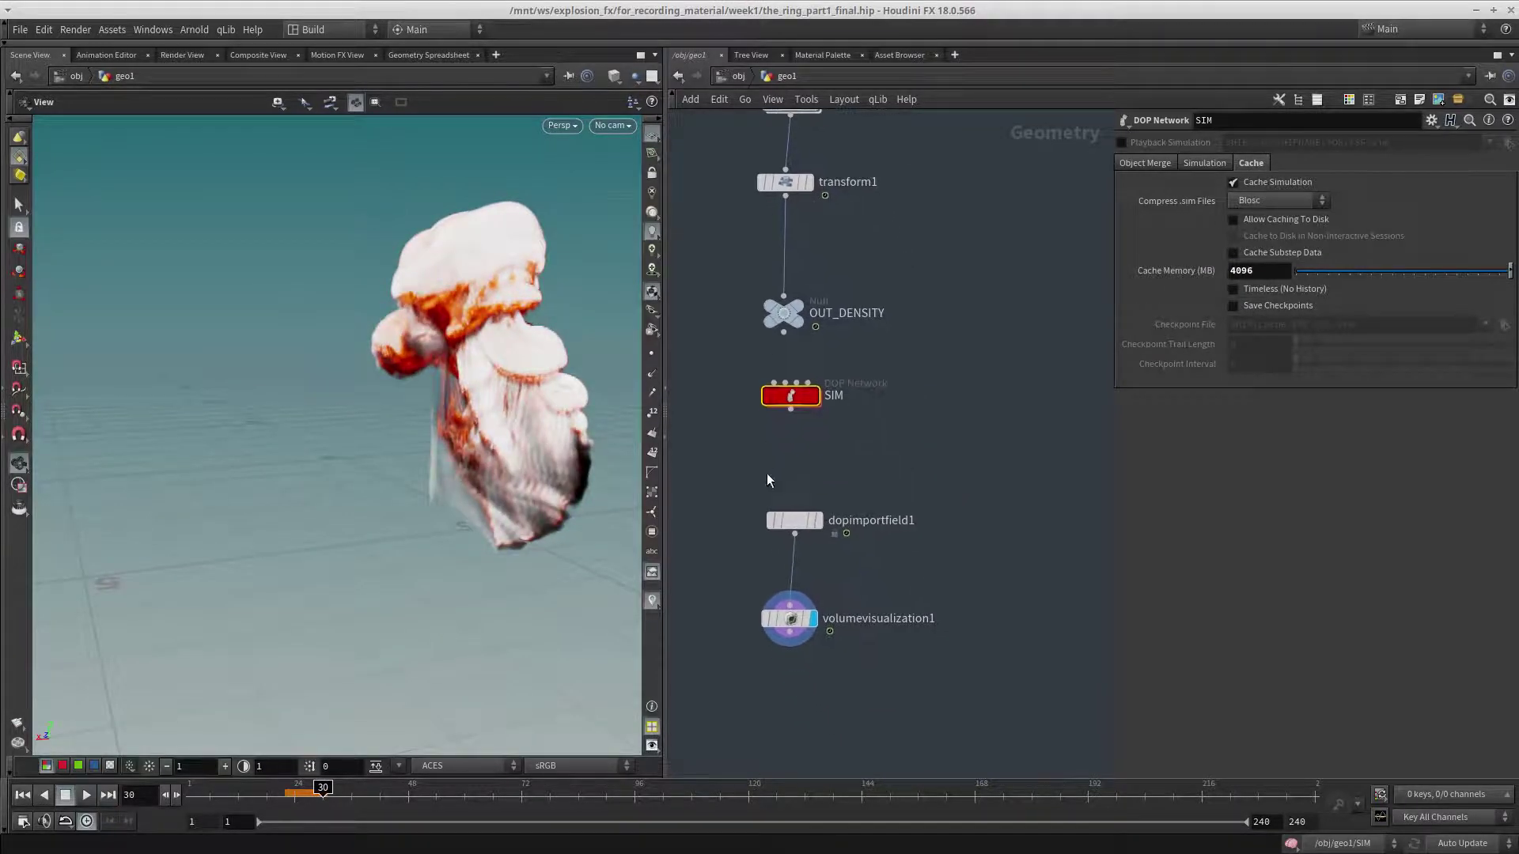
left_click_drag(696, 585, 832, 639)
left_click_drag(1256, 282, 1031, 258)
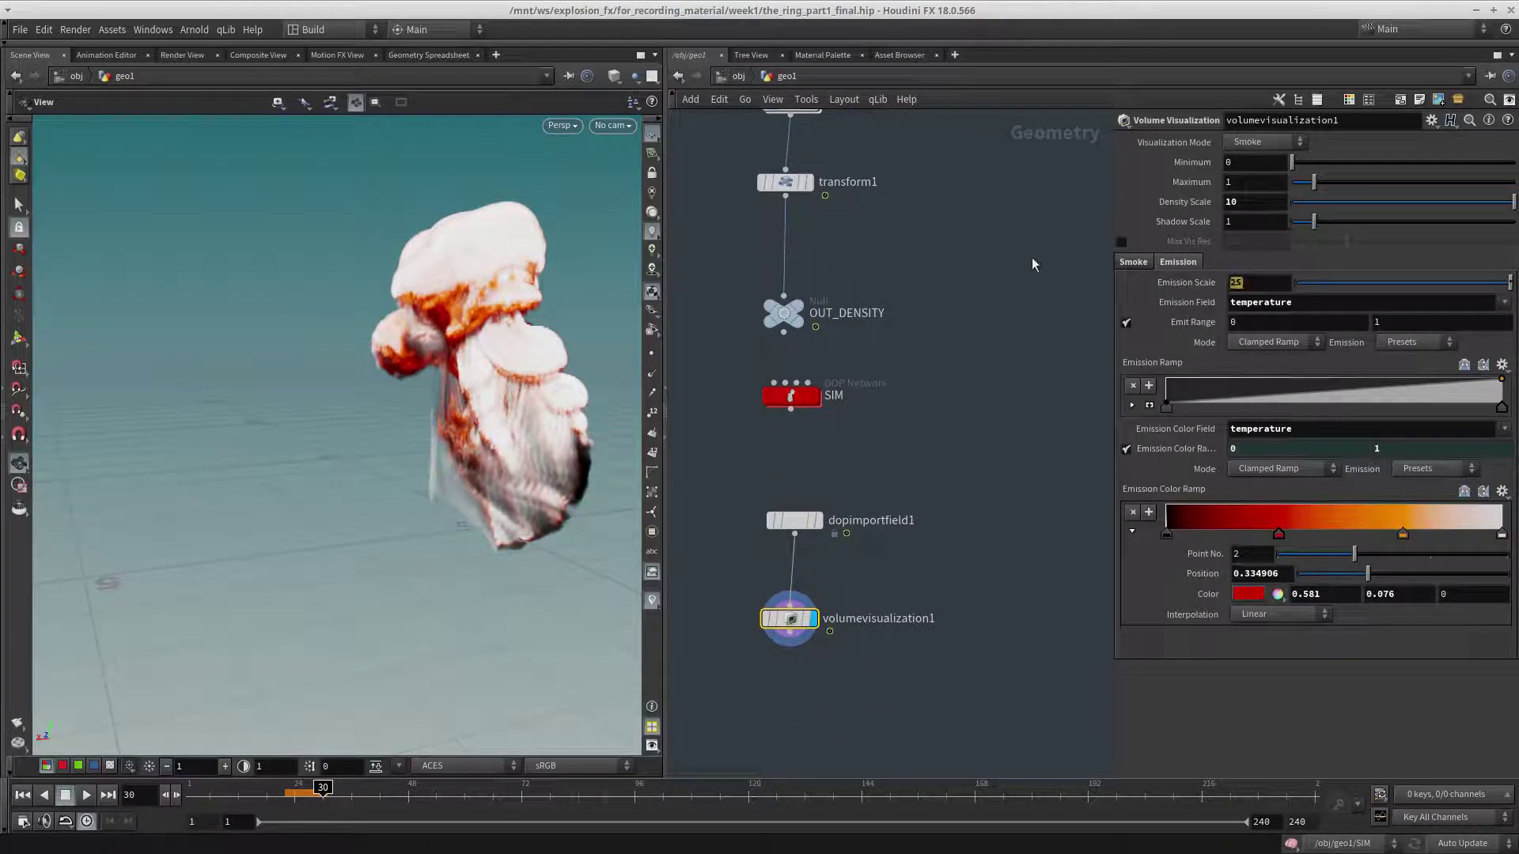
type("0")
key("Return")
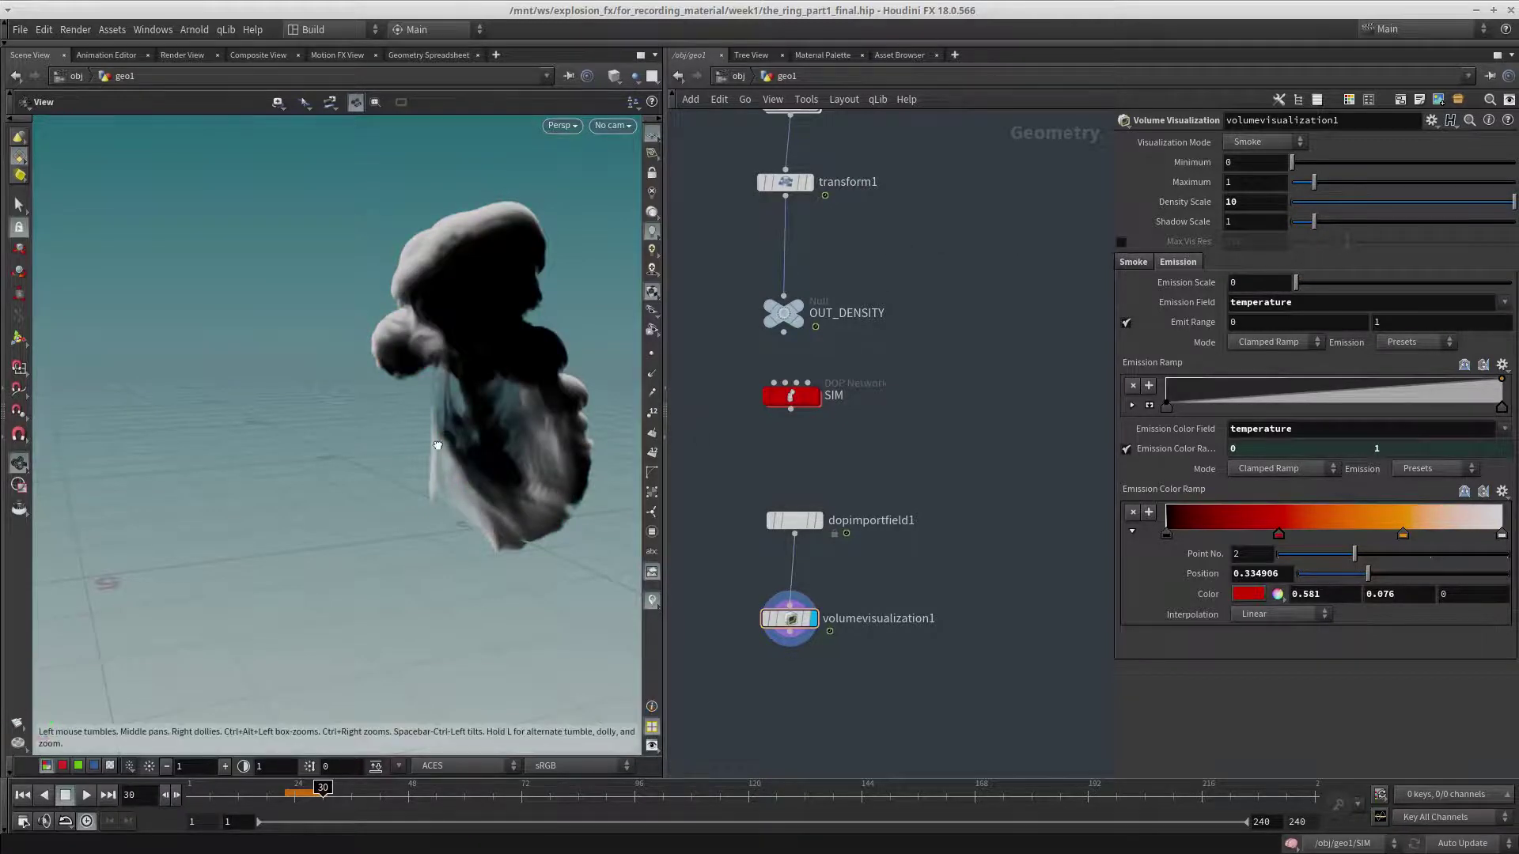
Examine the surface detail of the non-emissive smoke up close and from several angles.
left_click_drag(406, 456, 420, 532)
right_click_drag(420, 532, 466, 444)
left_click_drag(466, 444, 522, 413)
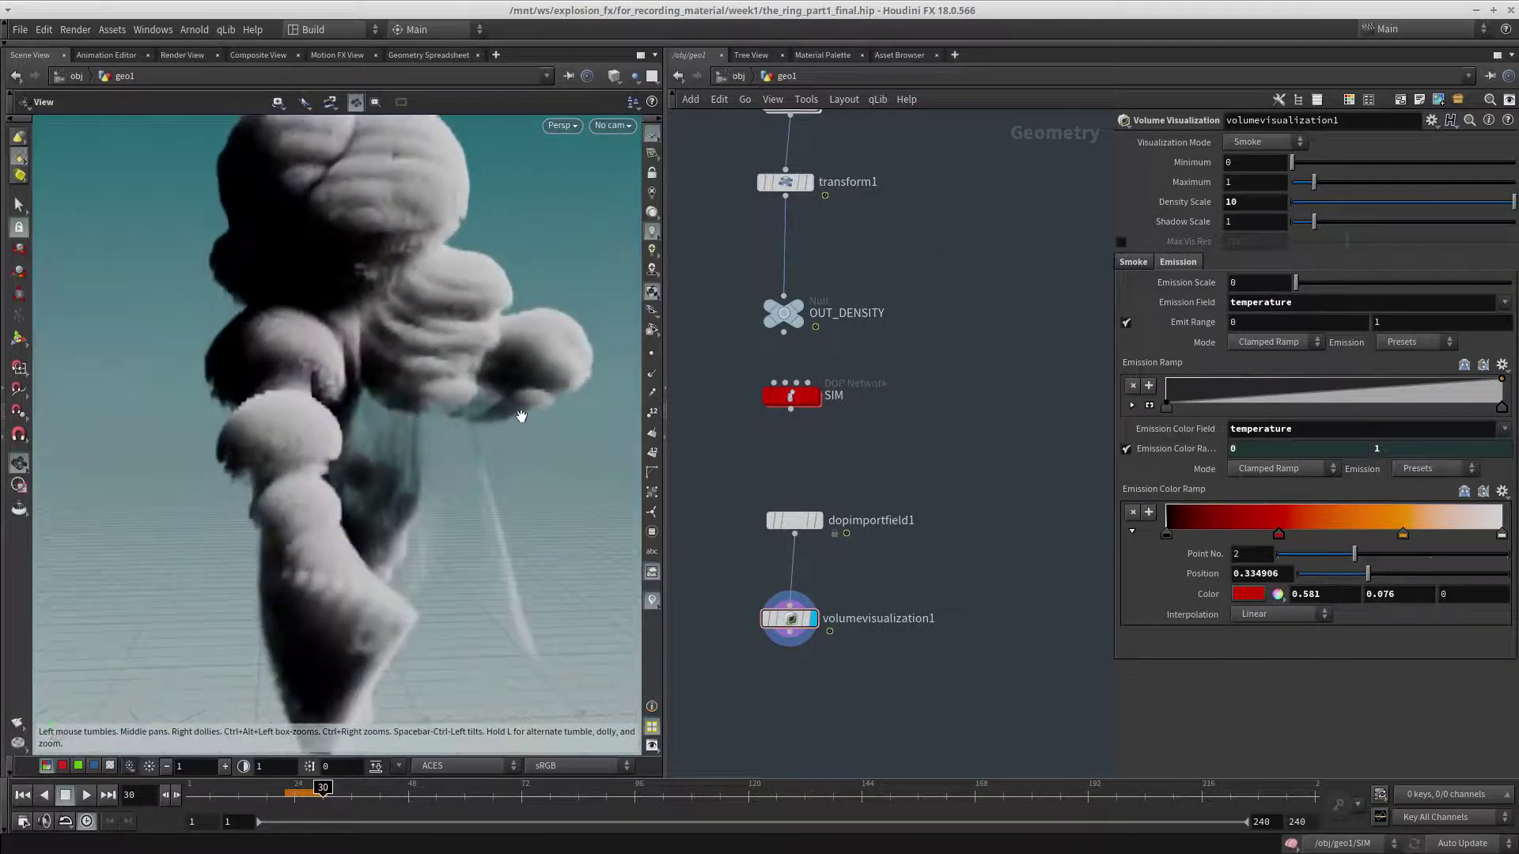
right_click_drag(522, 413, 465, 597)
mouse_move(464, 597)
left_mouse_down()
mouse_move(318, 465)
mouse_move(444, 434)
mouse_move(613, 424)
mouse_move(501, 452)
mouse_move(425, 435)
mouse_move(305, 449)
mouse_move(405, 455)
left_mouse_up()
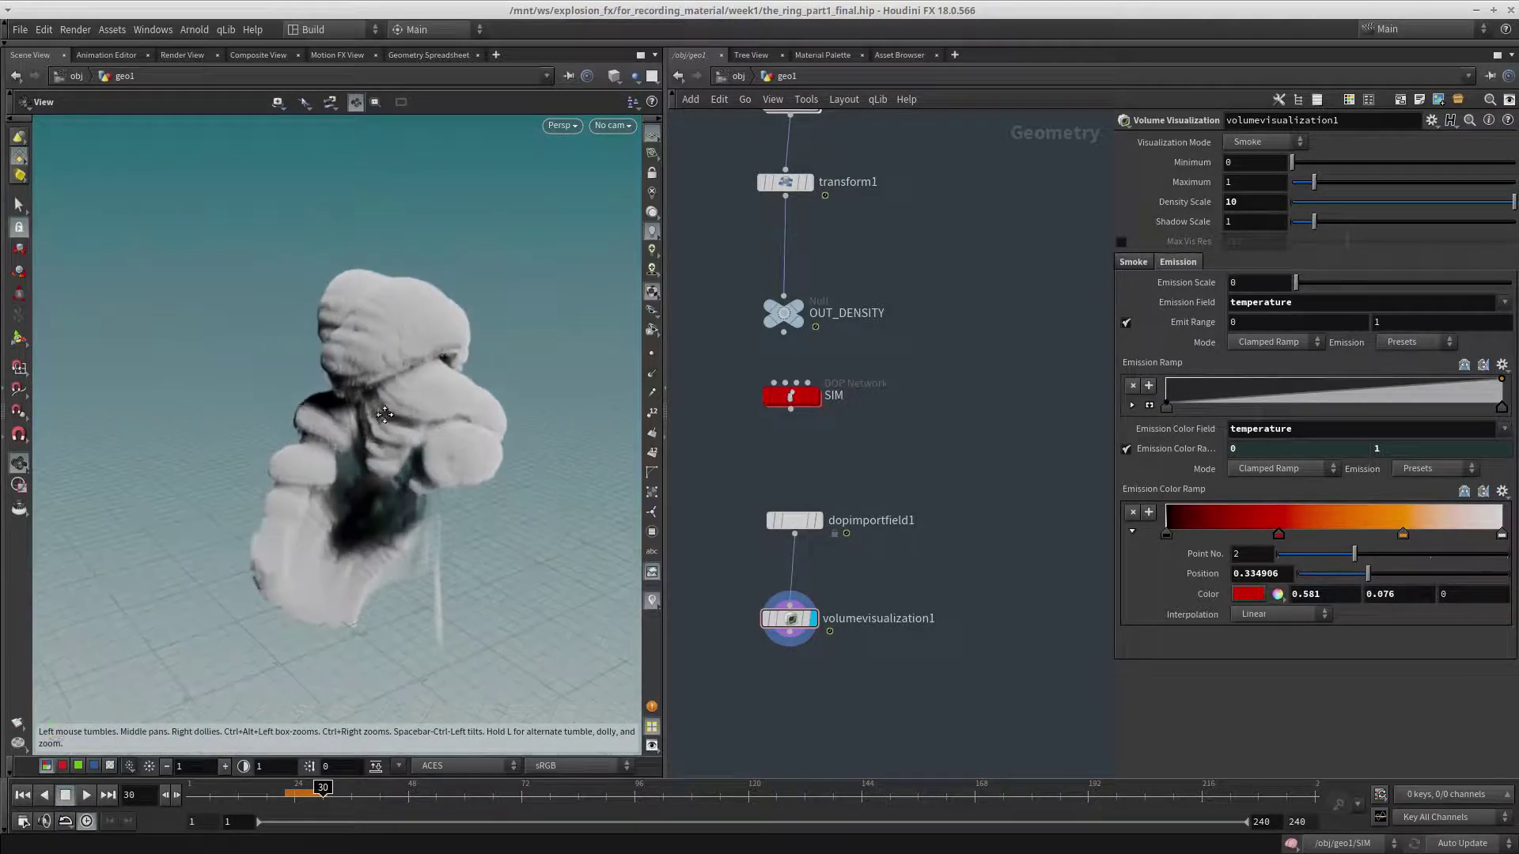
right_click_drag(405, 455, 447, 537)
middle_click_drag(447, 538, 495, 462)
mouse_move(466, 478)
left_mouse_down()
mouse_move(248, 487)
mouse_move(472, 465)
left_mouse_up()
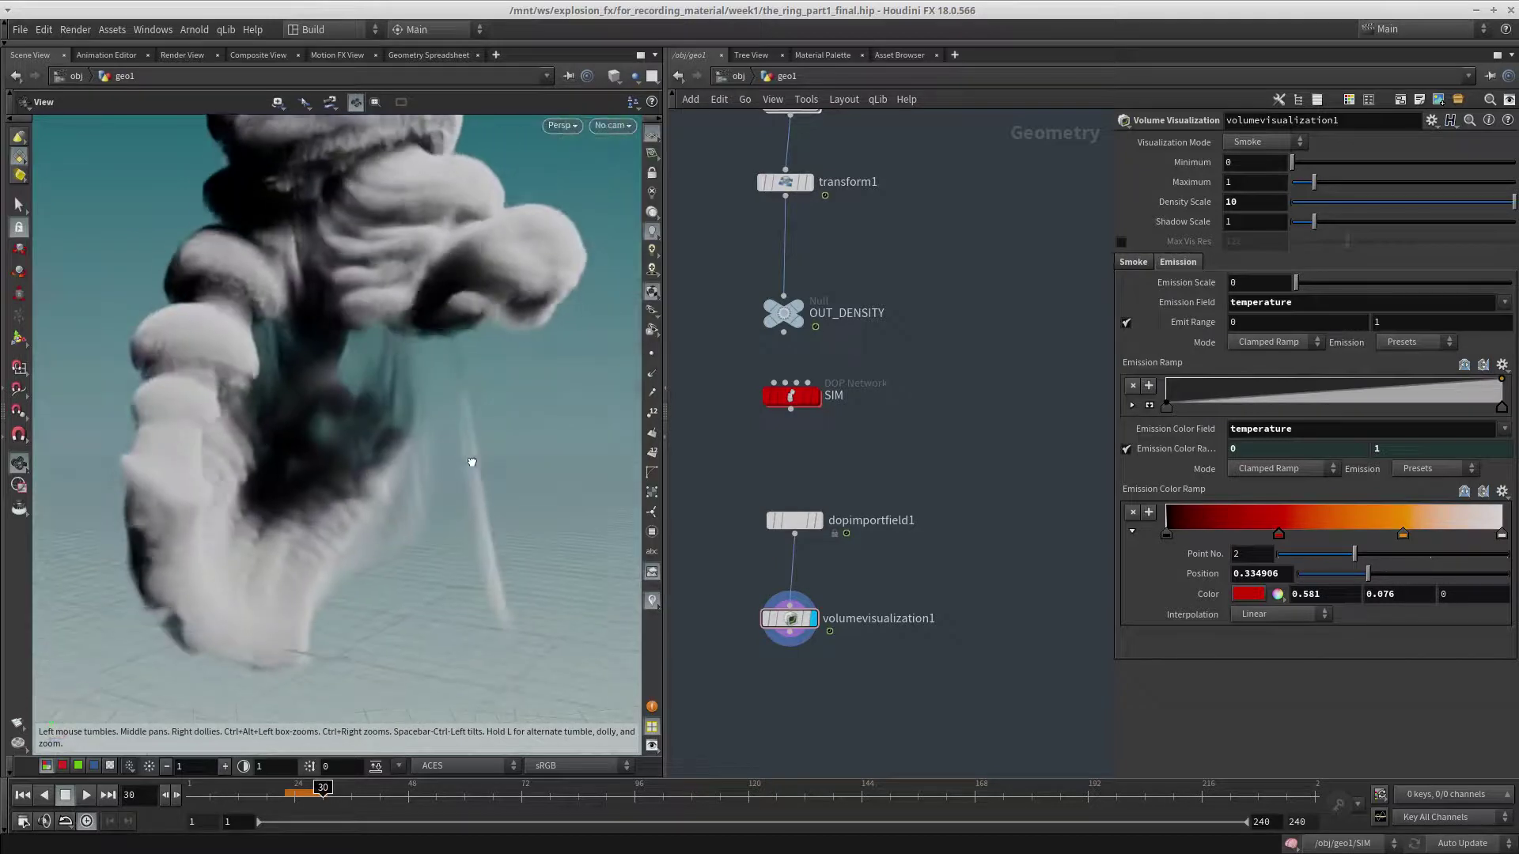
middle_click_drag(471, 465, 451, 515)
right_click_drag(451, 515, 363, 529)
left_click_drag(363, 529, 331, 557)
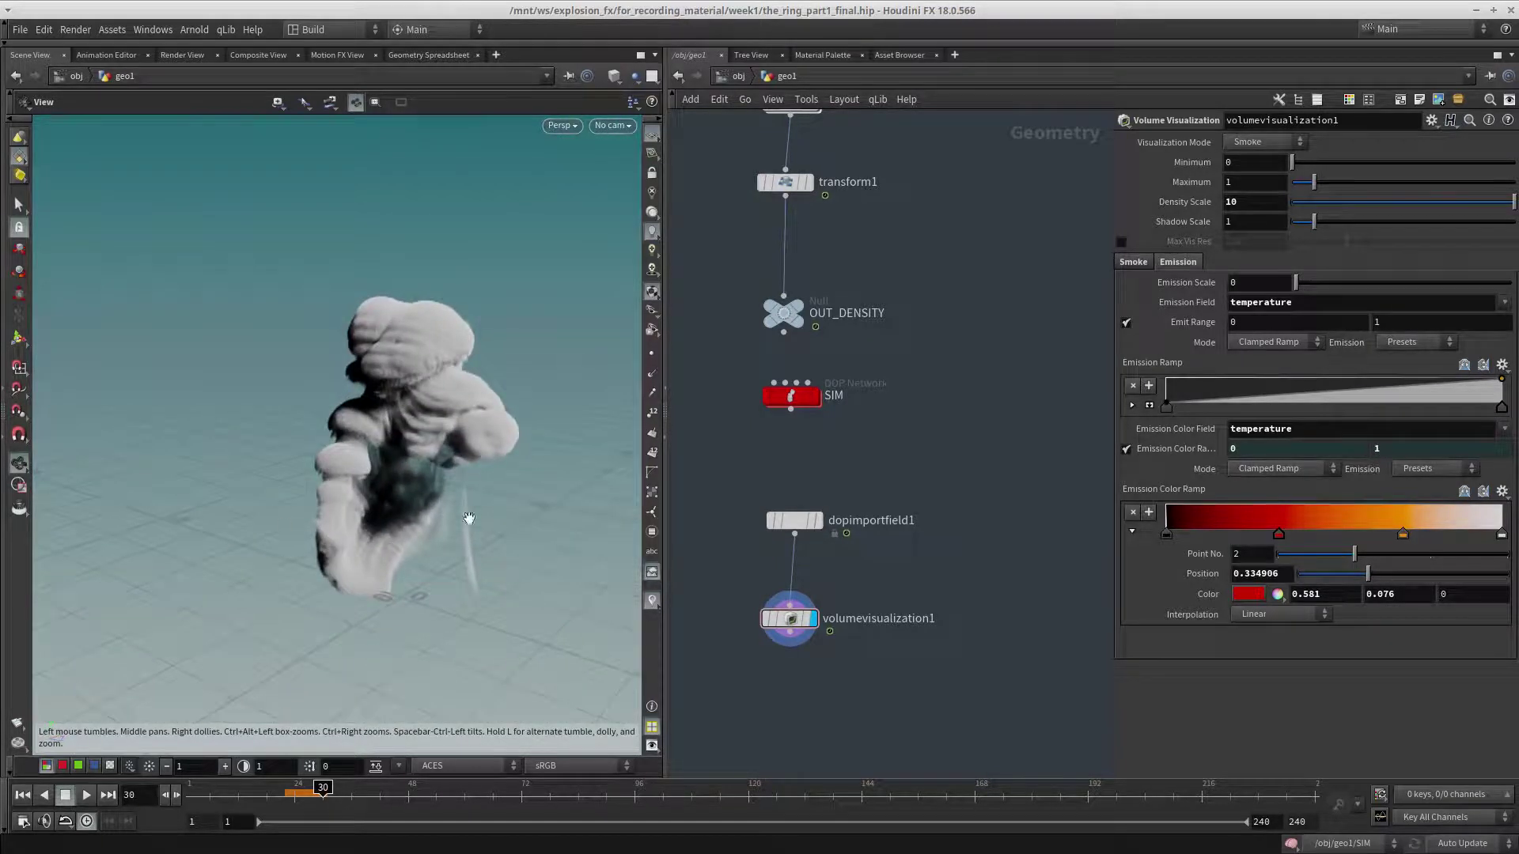
Enable the maximum visualization resolution on volumevisualization1 and set it to 1024.
left_click_drag(928, 589, 749, 707)
left_click_drag(791, 618, 800, 614)
left_click(1121, 241)
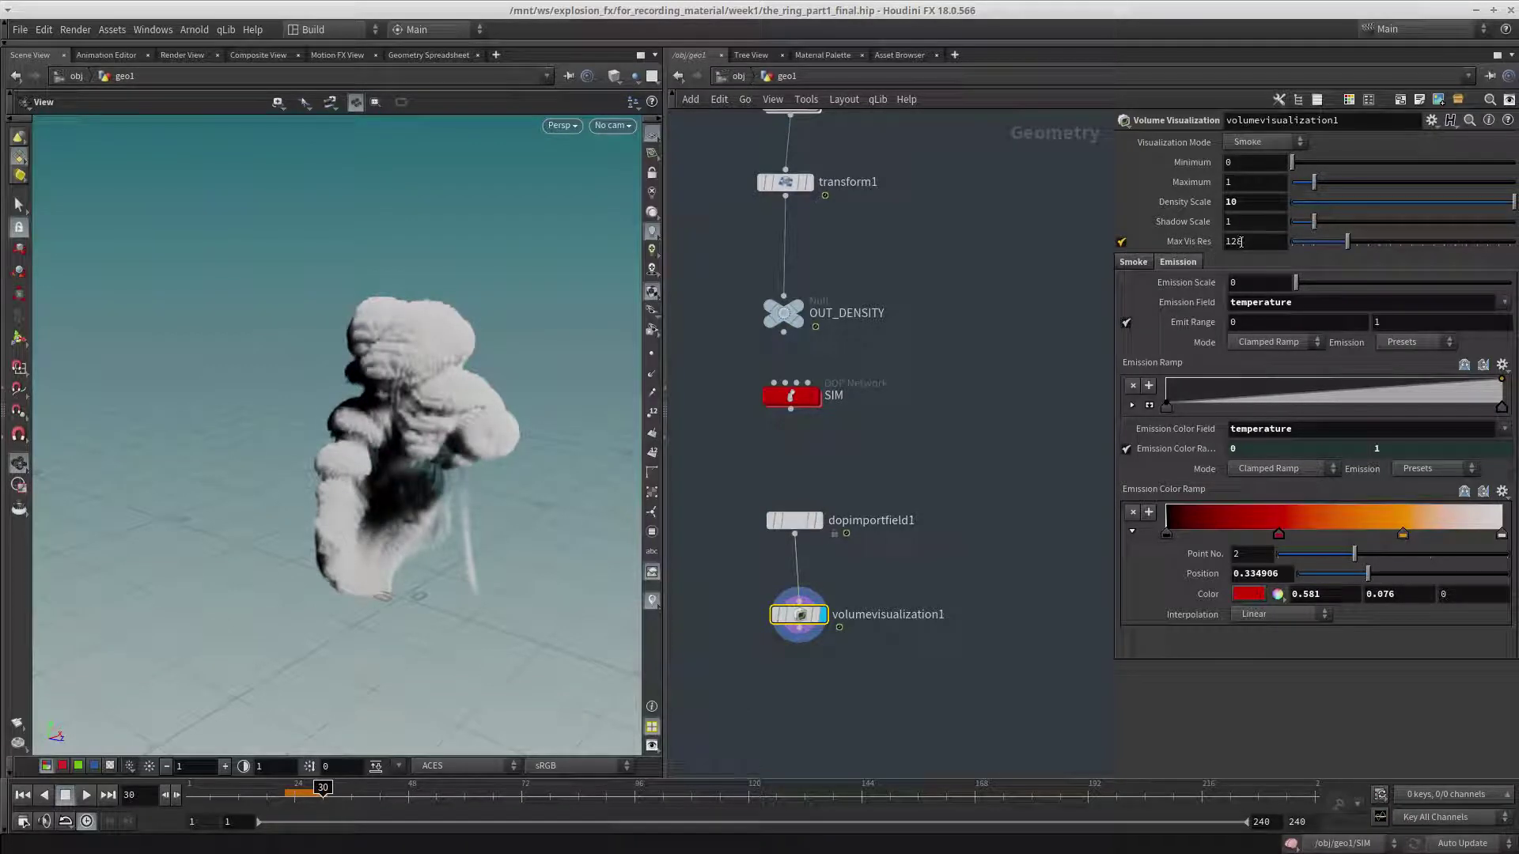
left_click_drag(1242, 242, 1164, 241)
type("1024")
key("Return")
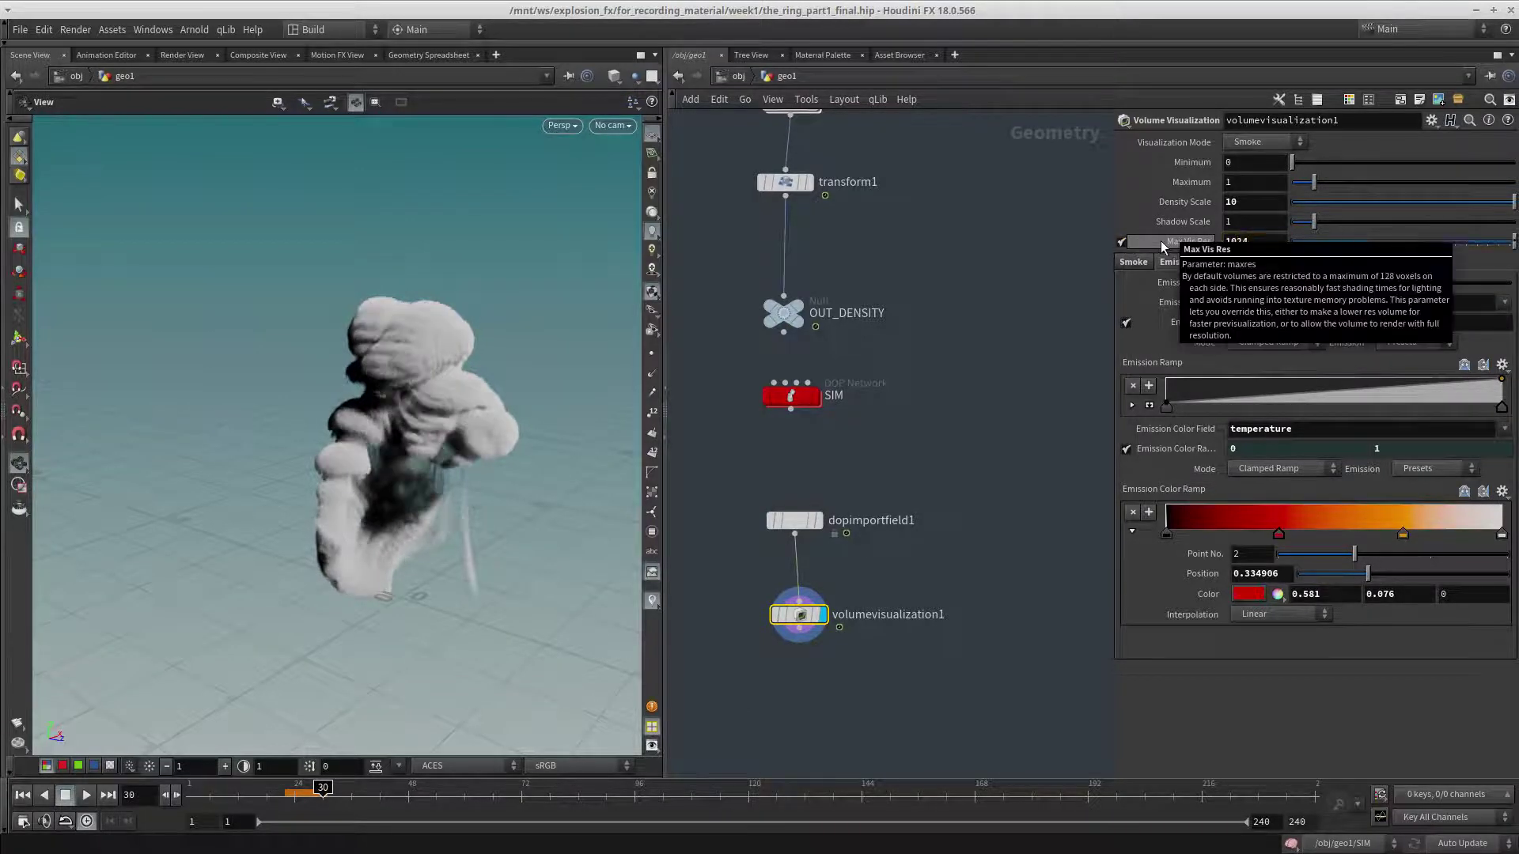
Compare the smoke's displayed detail from several angles with the raised visualization resolution.
right_click_drag(382, 451, 533, 448)
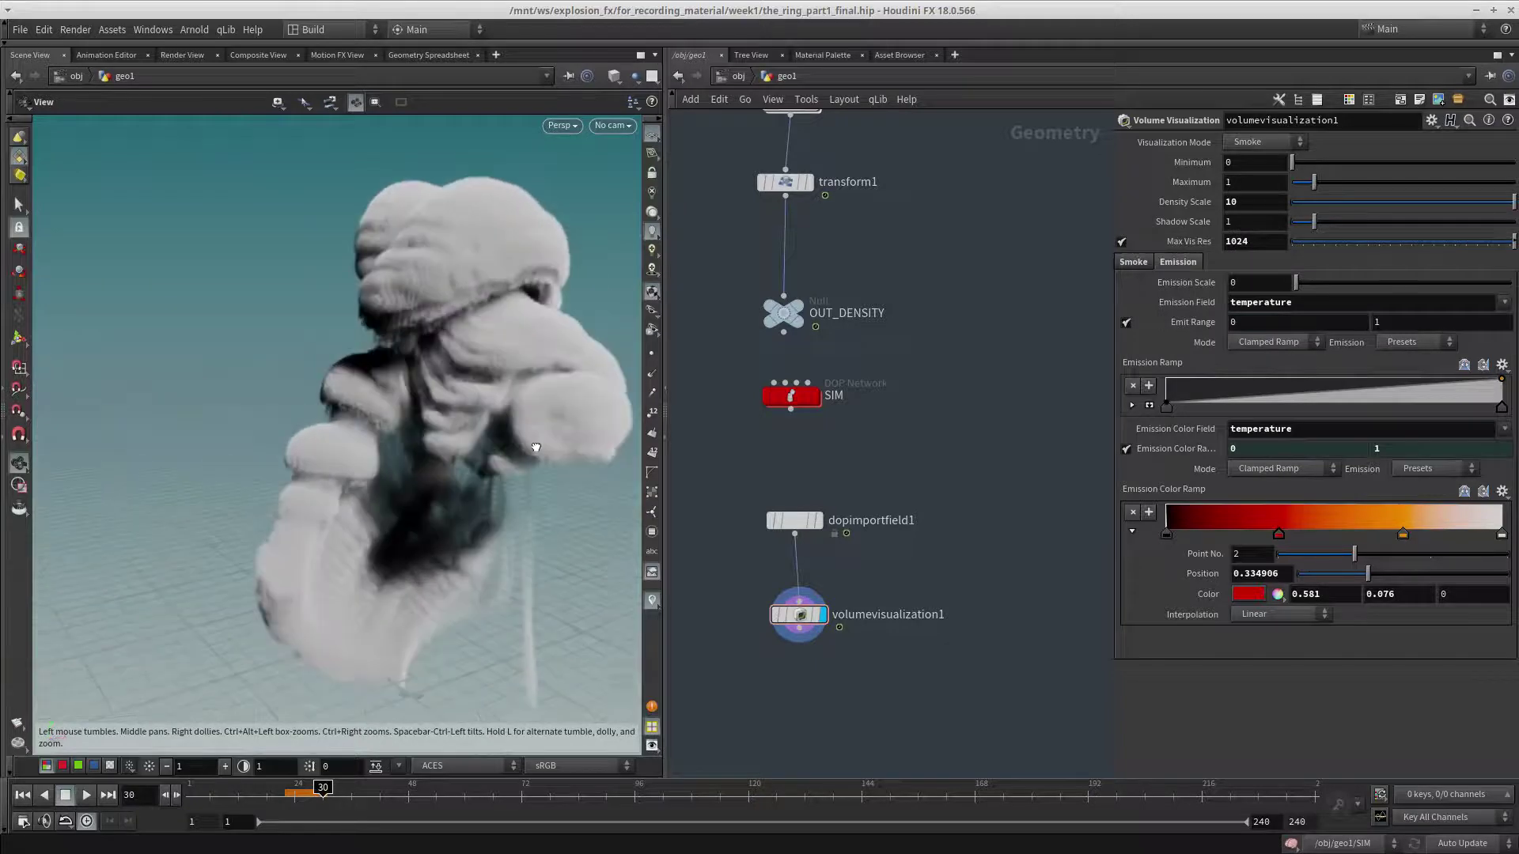
left_click_drag(532, 447, 360, 472)
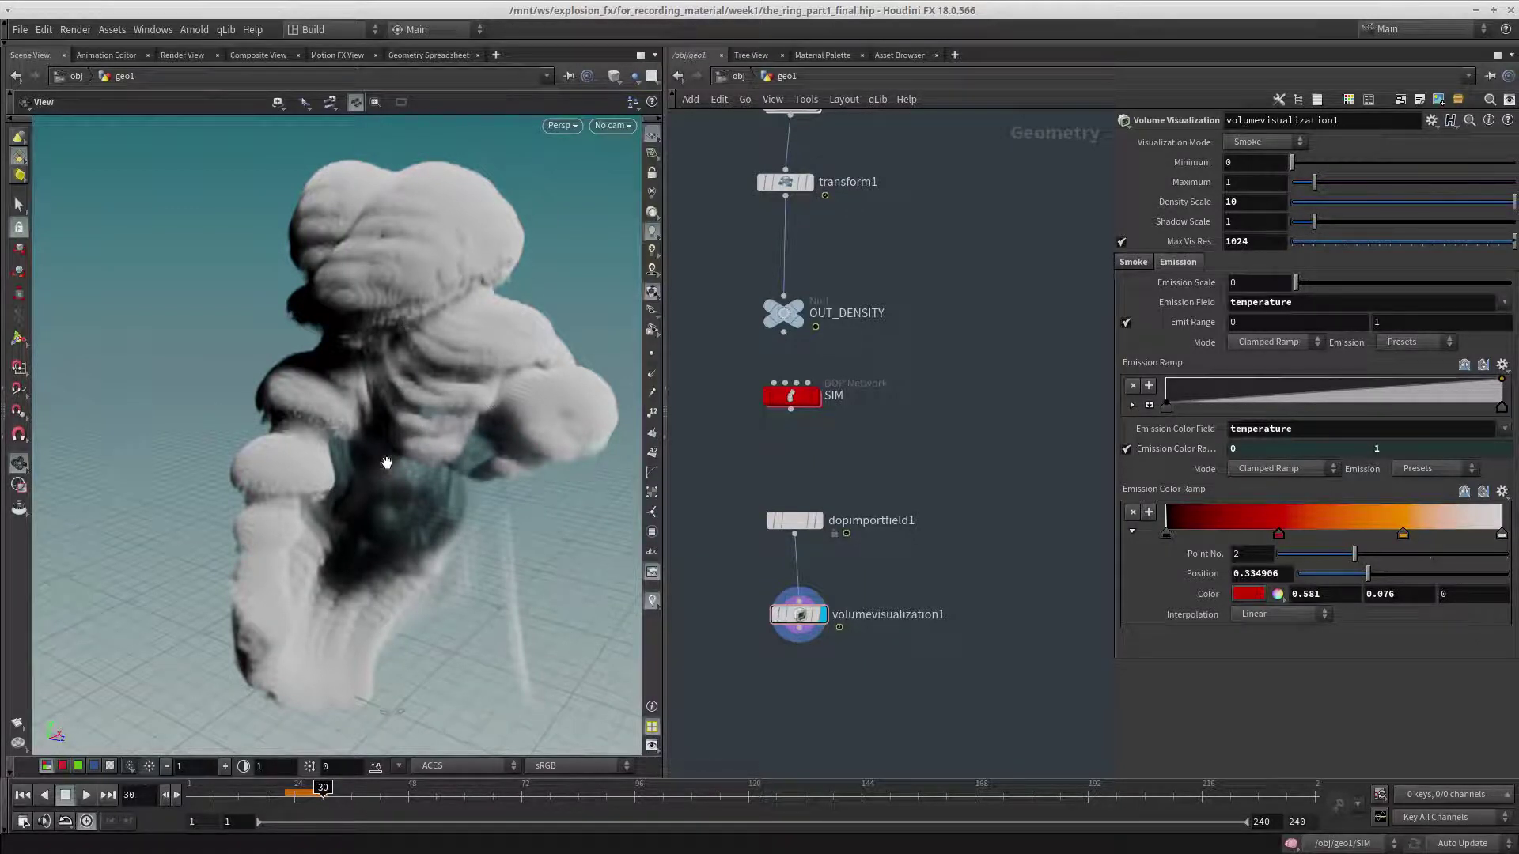
left_click_drag(387, 463, 463, 460)
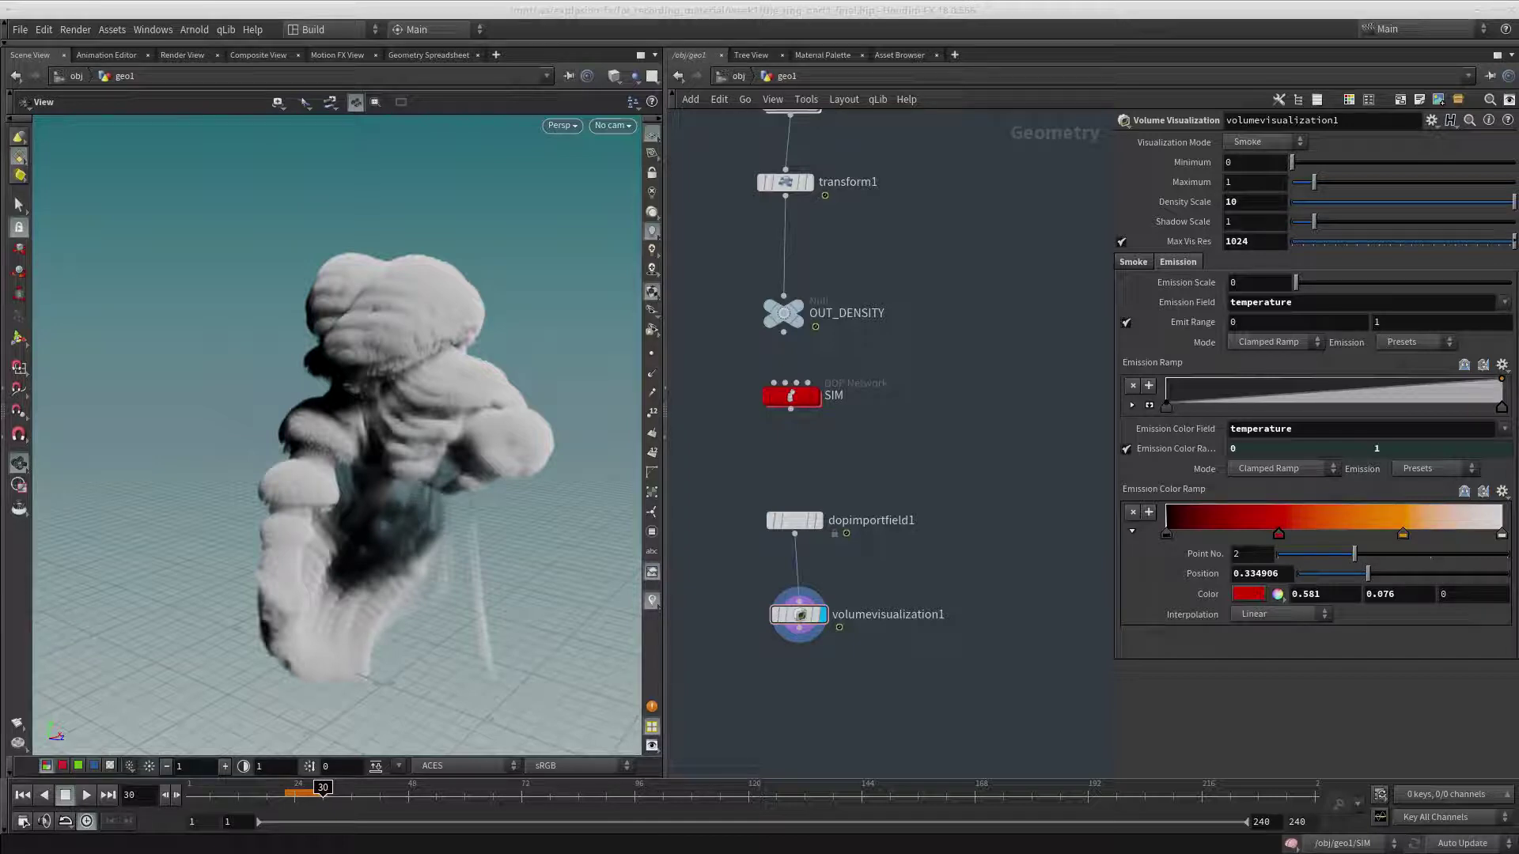
Place the terminal running nvidia-smi beside the viewport, resize it, and keep it above other windows.
left_click_drag(0, 301, 704, 229, "alt")
right_click_drag(822, 313, 989, 486, "alt")
right_click_drag(844, 413, 999, 426, "alt")
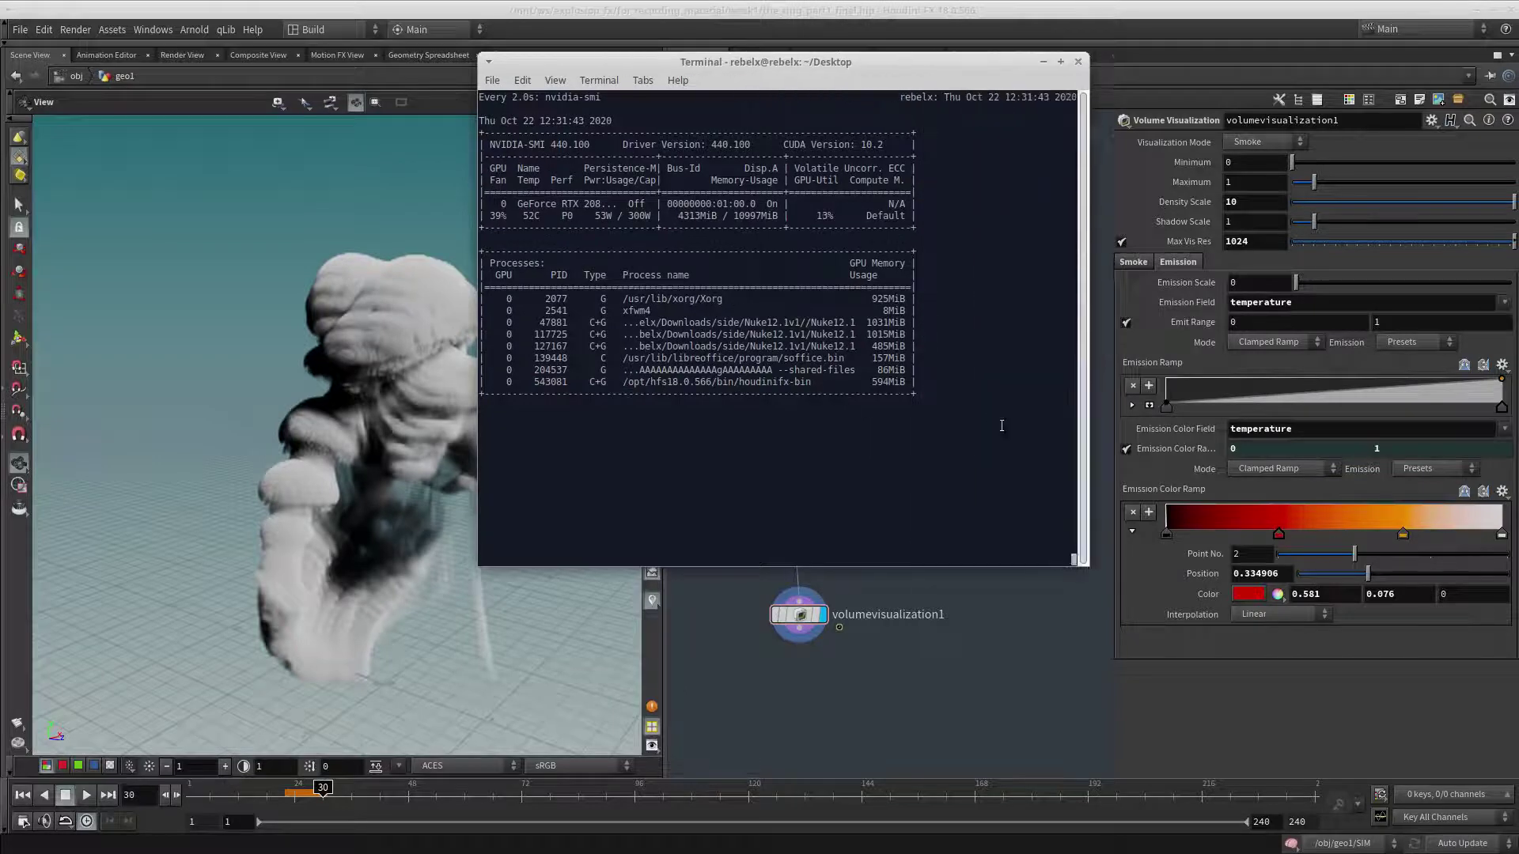
left_click_drag(1008, 426, 1195, 519, "alt")
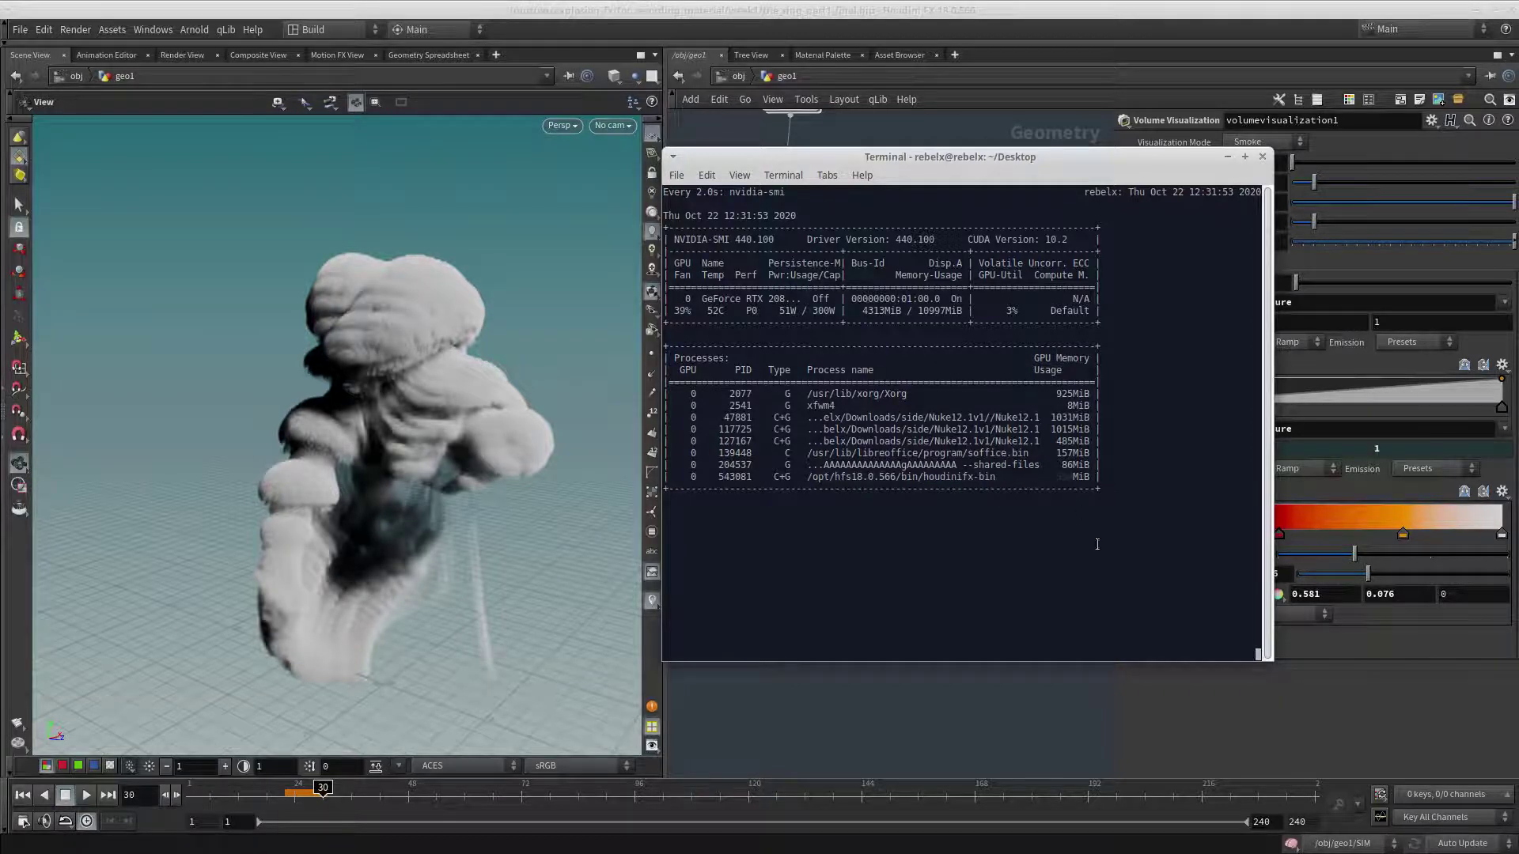
right_click_drag(1098, 543, 1032, 473, "alt")
left_click_drag(1033, 473, 1092, 379, "alt")
right_click(996, 162)
left_click(1062, 274)
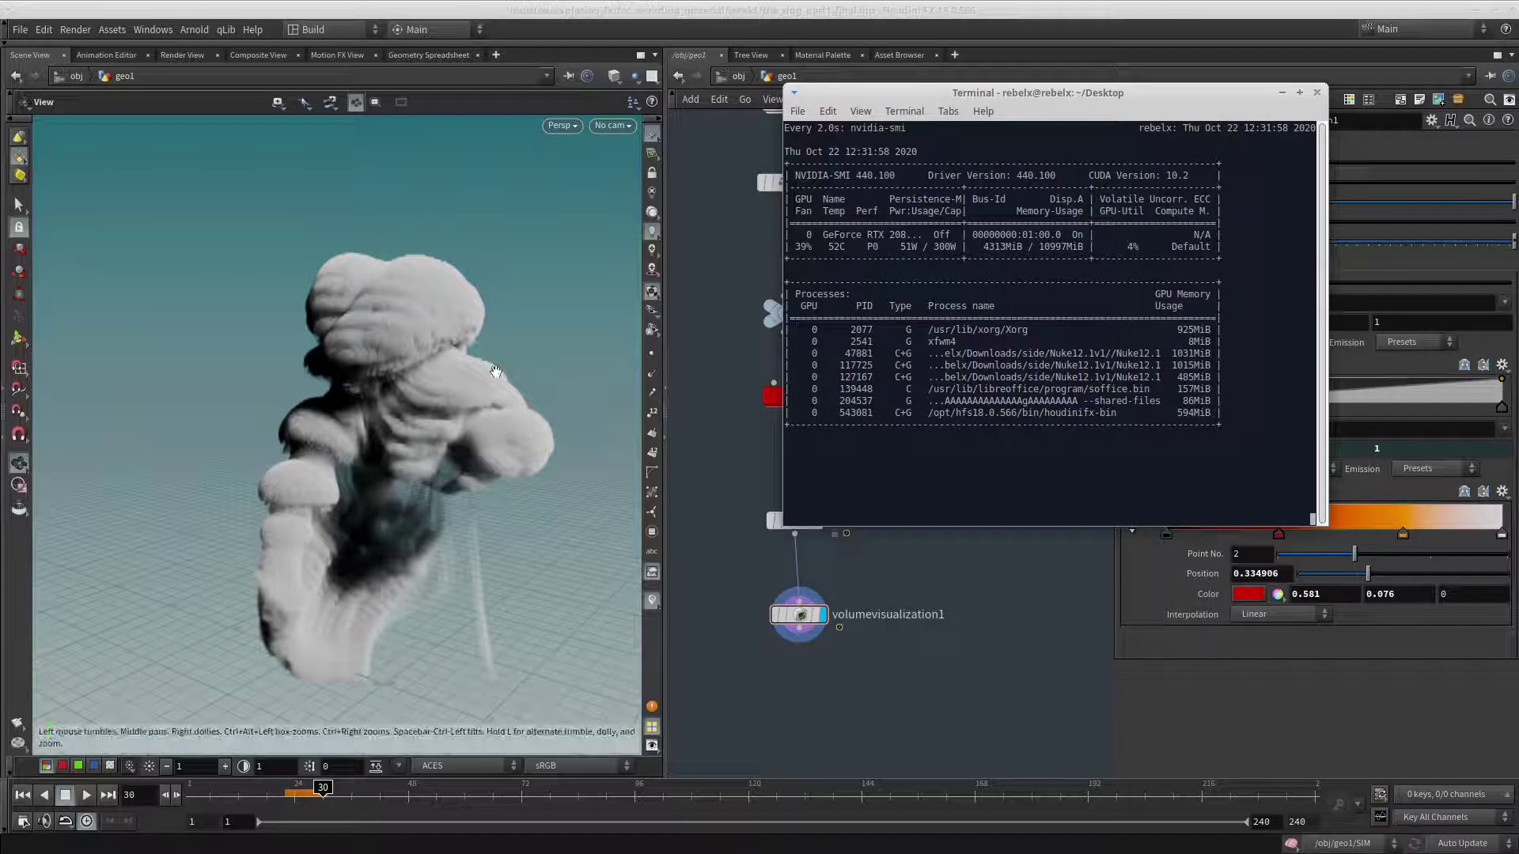
In the viewport's texture display options, remove the resolution limit on 3D textures and set their HDR Textures mode to Full HDR.
key("d")
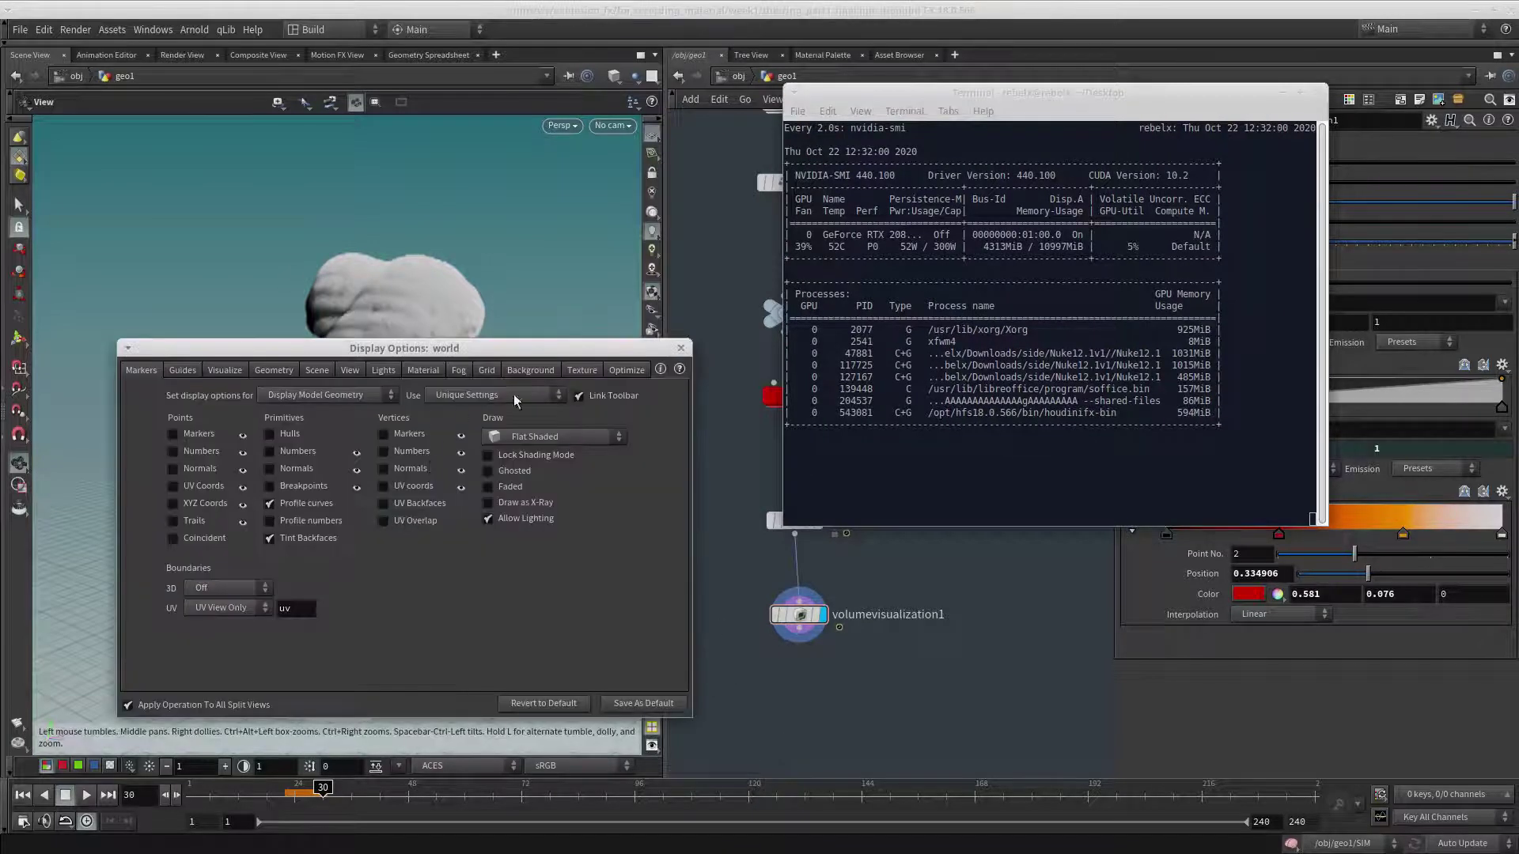
left_click(571, 368)
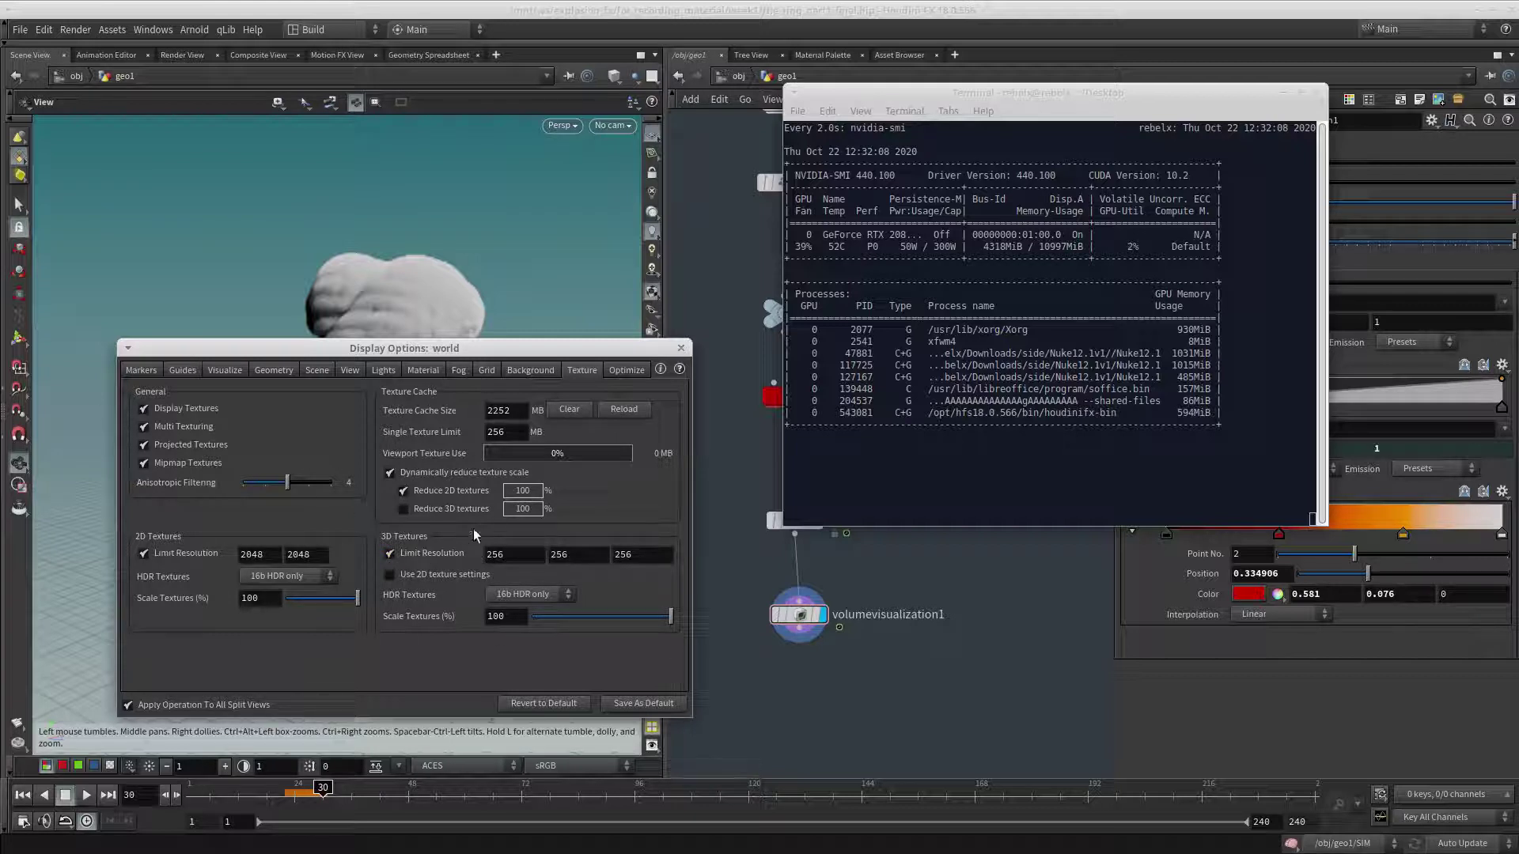
left_click_drag(846, 414, 851, 670, "alt")
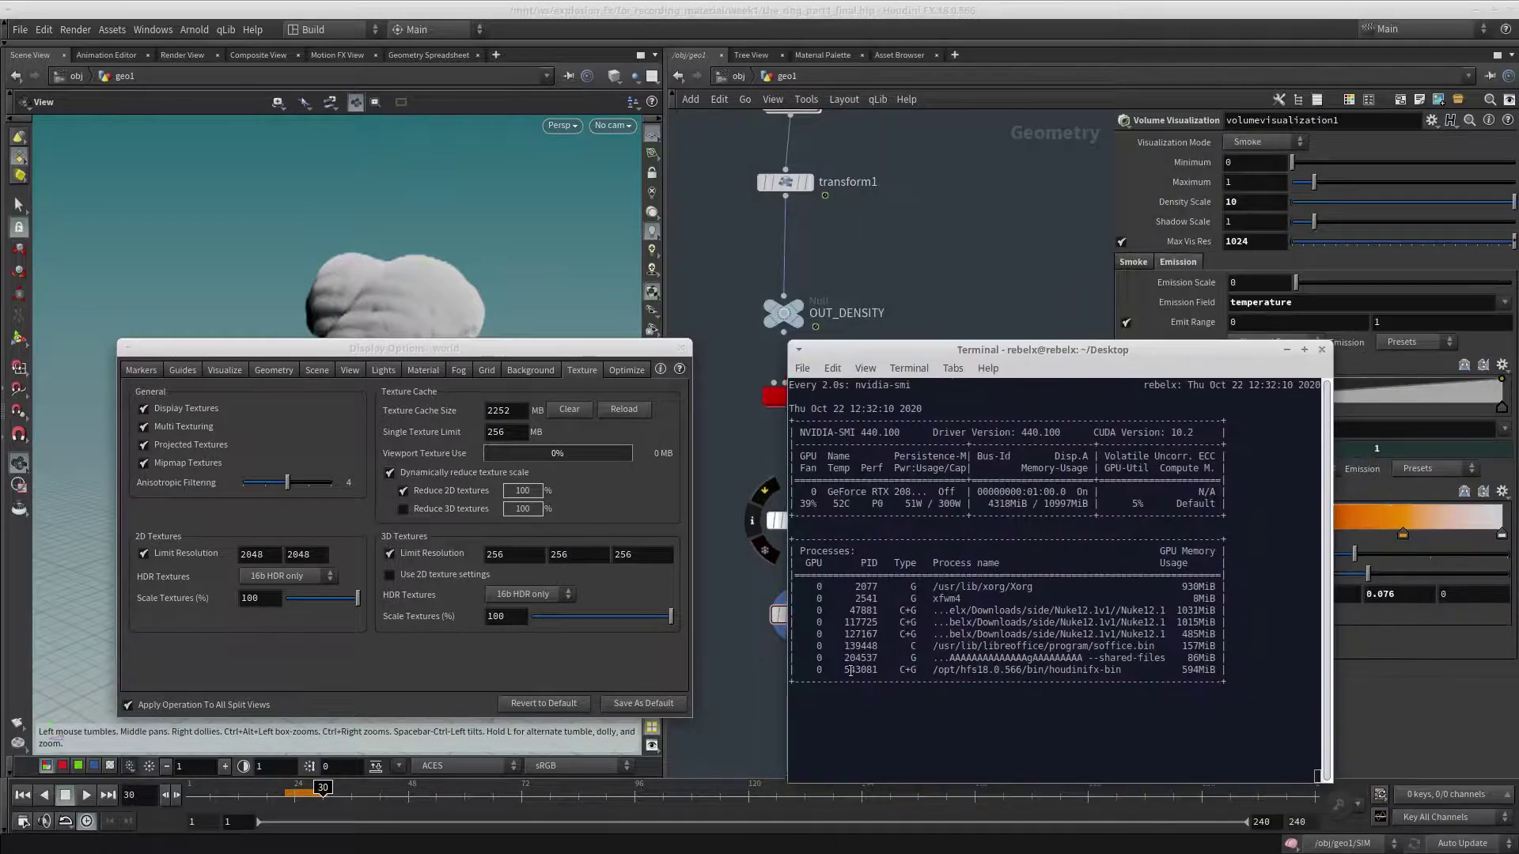
left_click(423, 552)
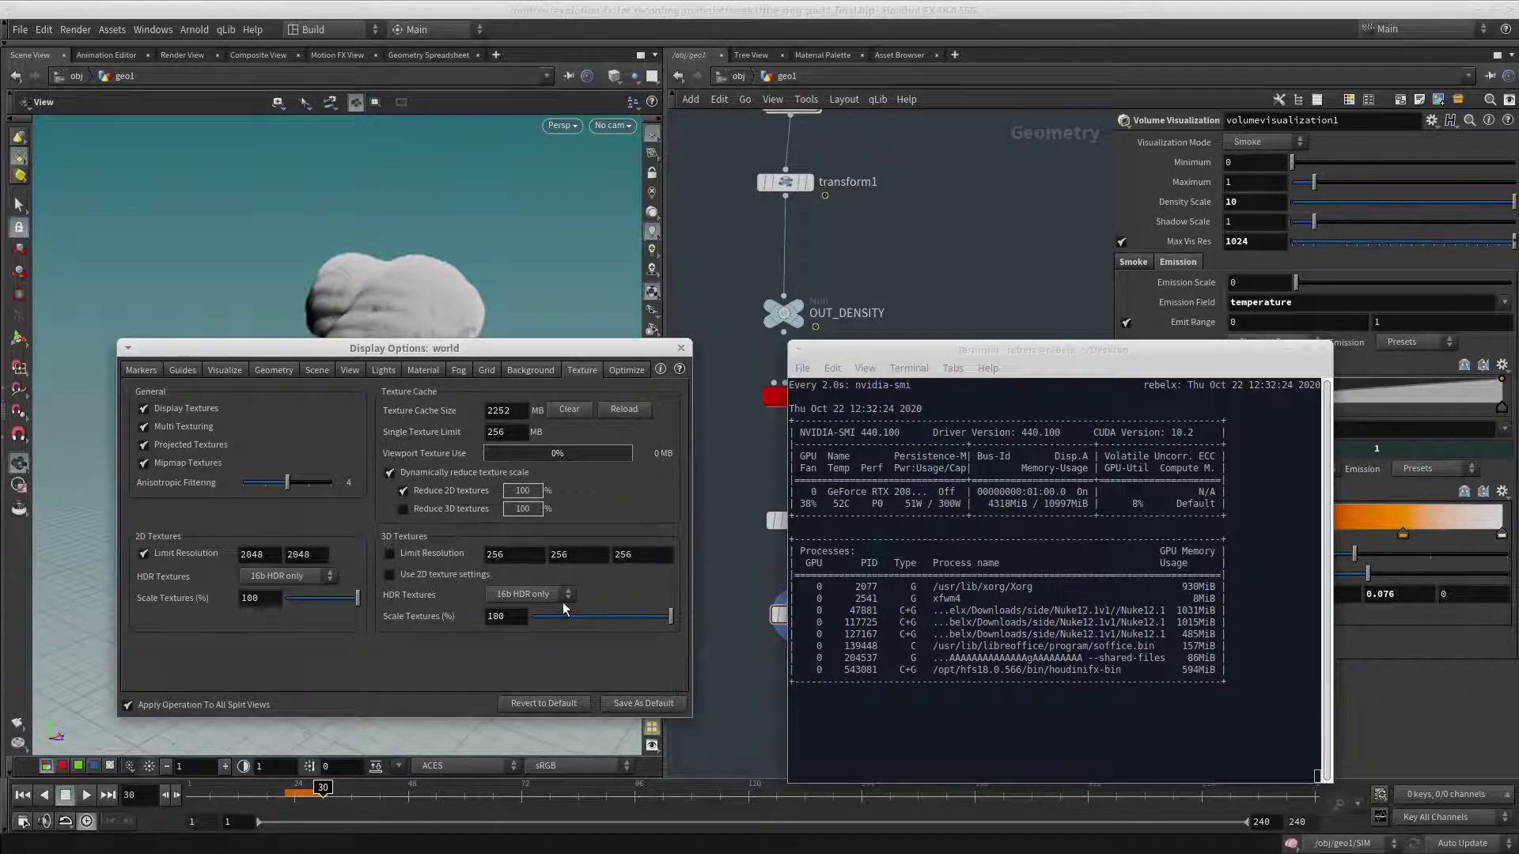
left_click(510, 595)
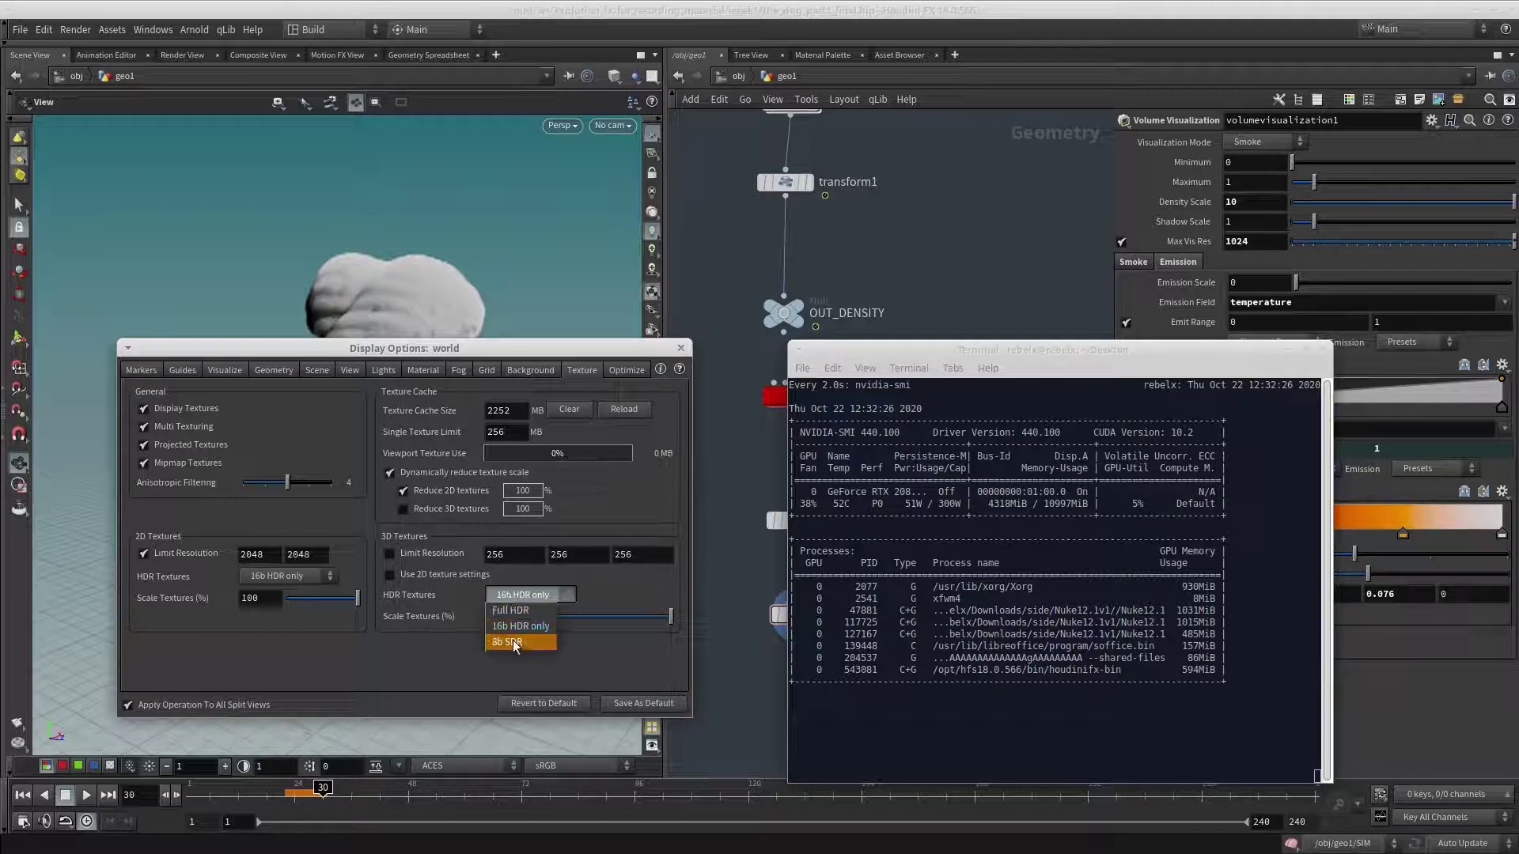
left_click(510, 614)
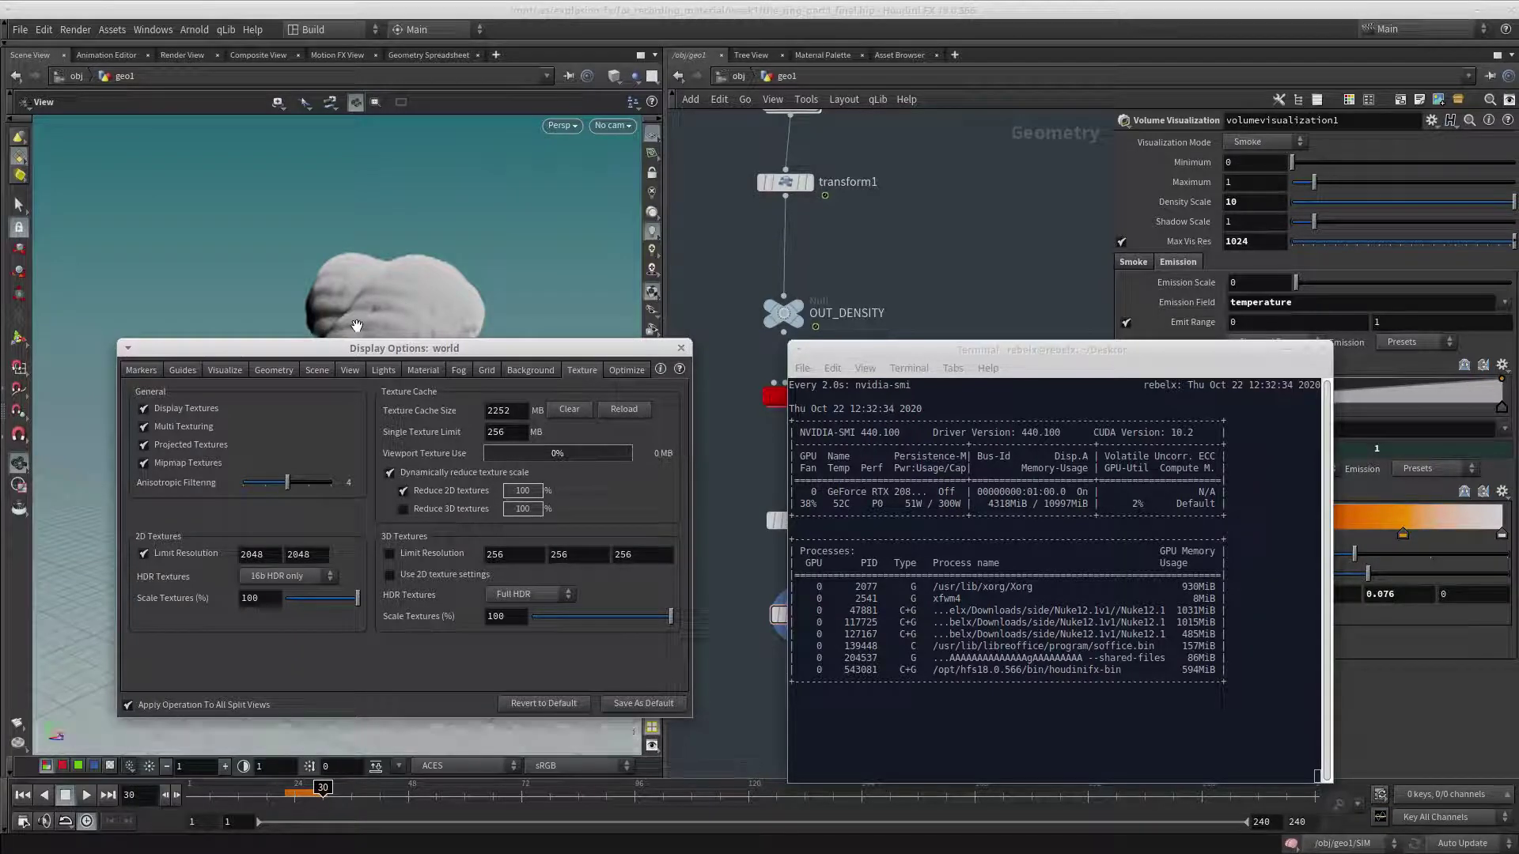
Check HDR Rendering in the scene display options, clear the options window away, and view the smoke from another angle.
left_click(314, 371)
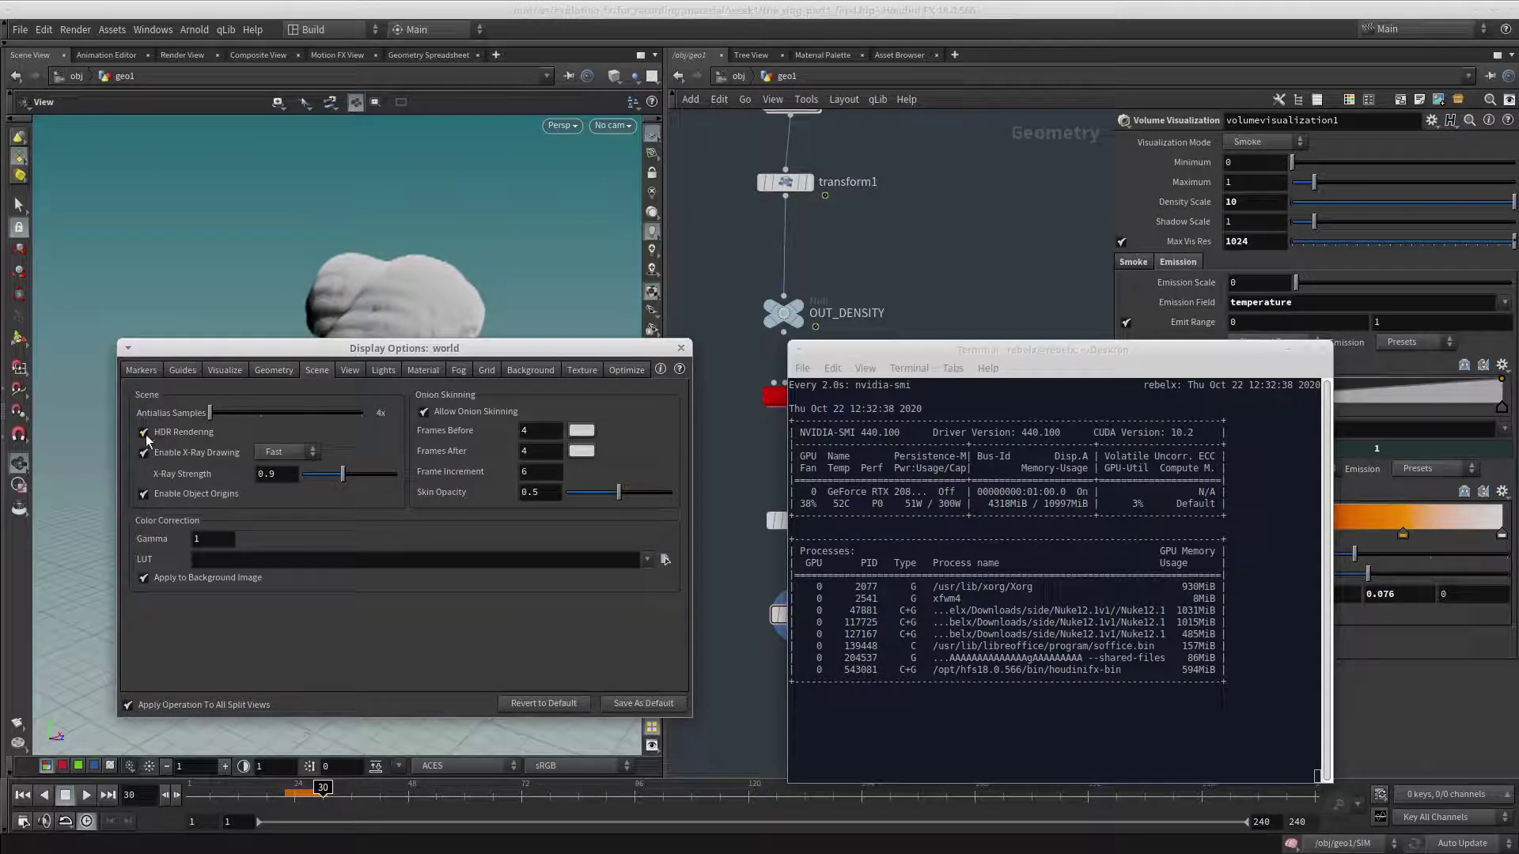
left_click_drag(282, 352, 651, 271)
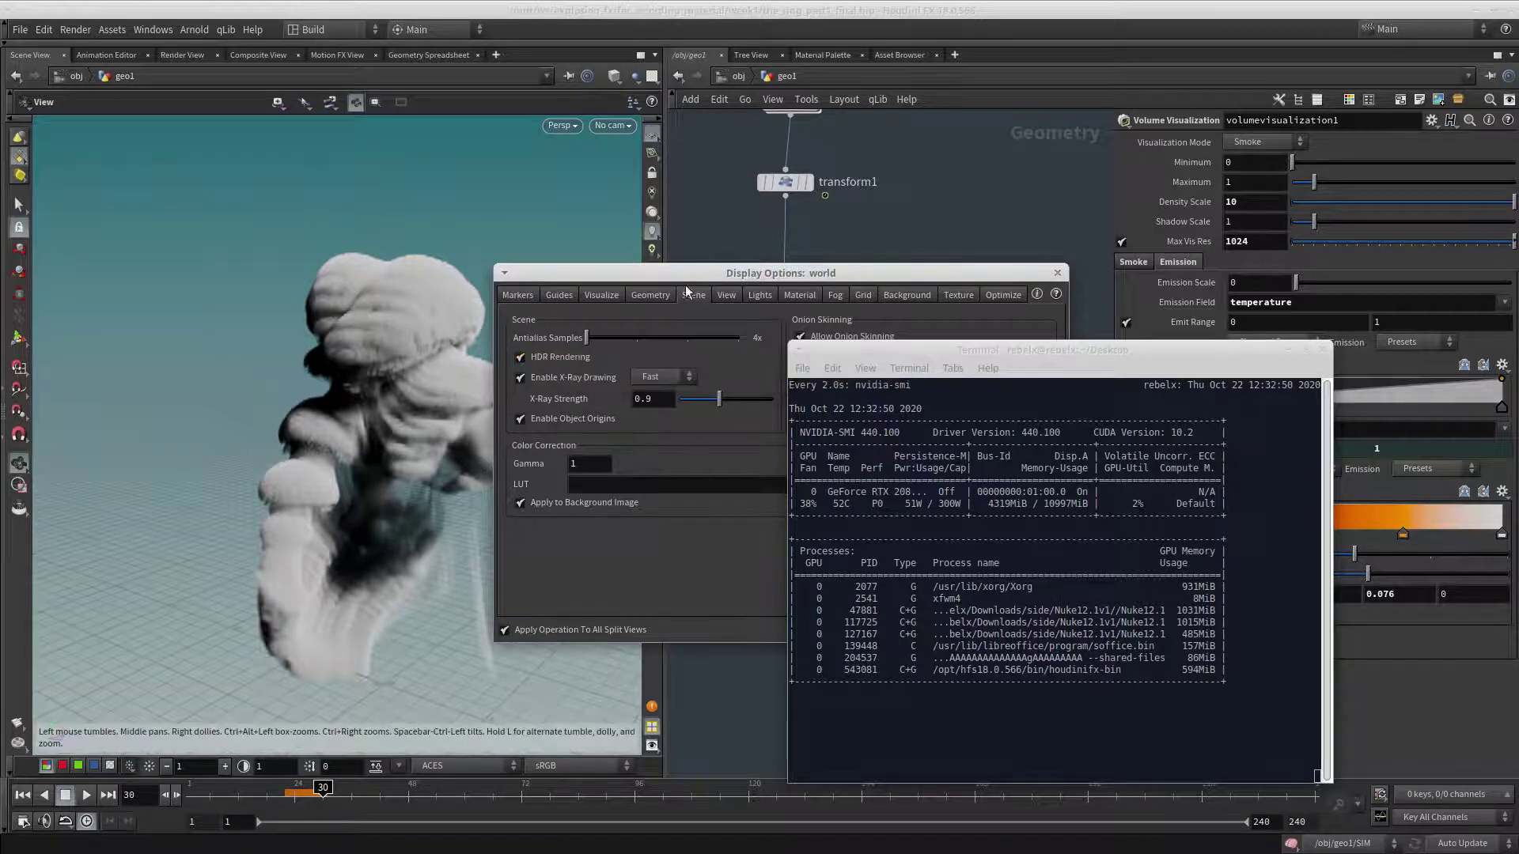
left_click_drag(670, 278, 545, 227)
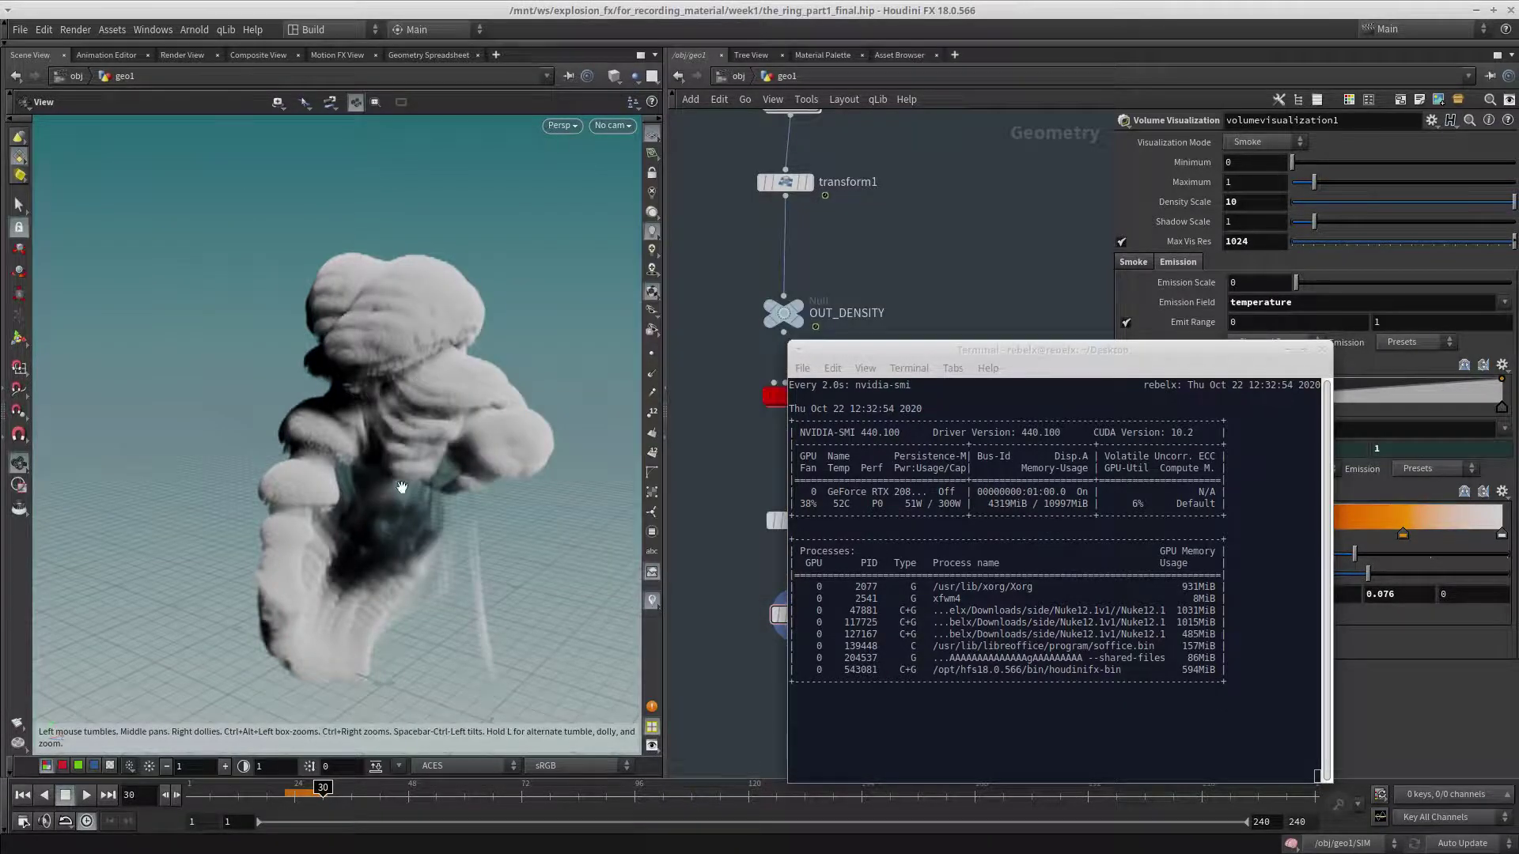
left_click_drag(402, 487, 351, 465)
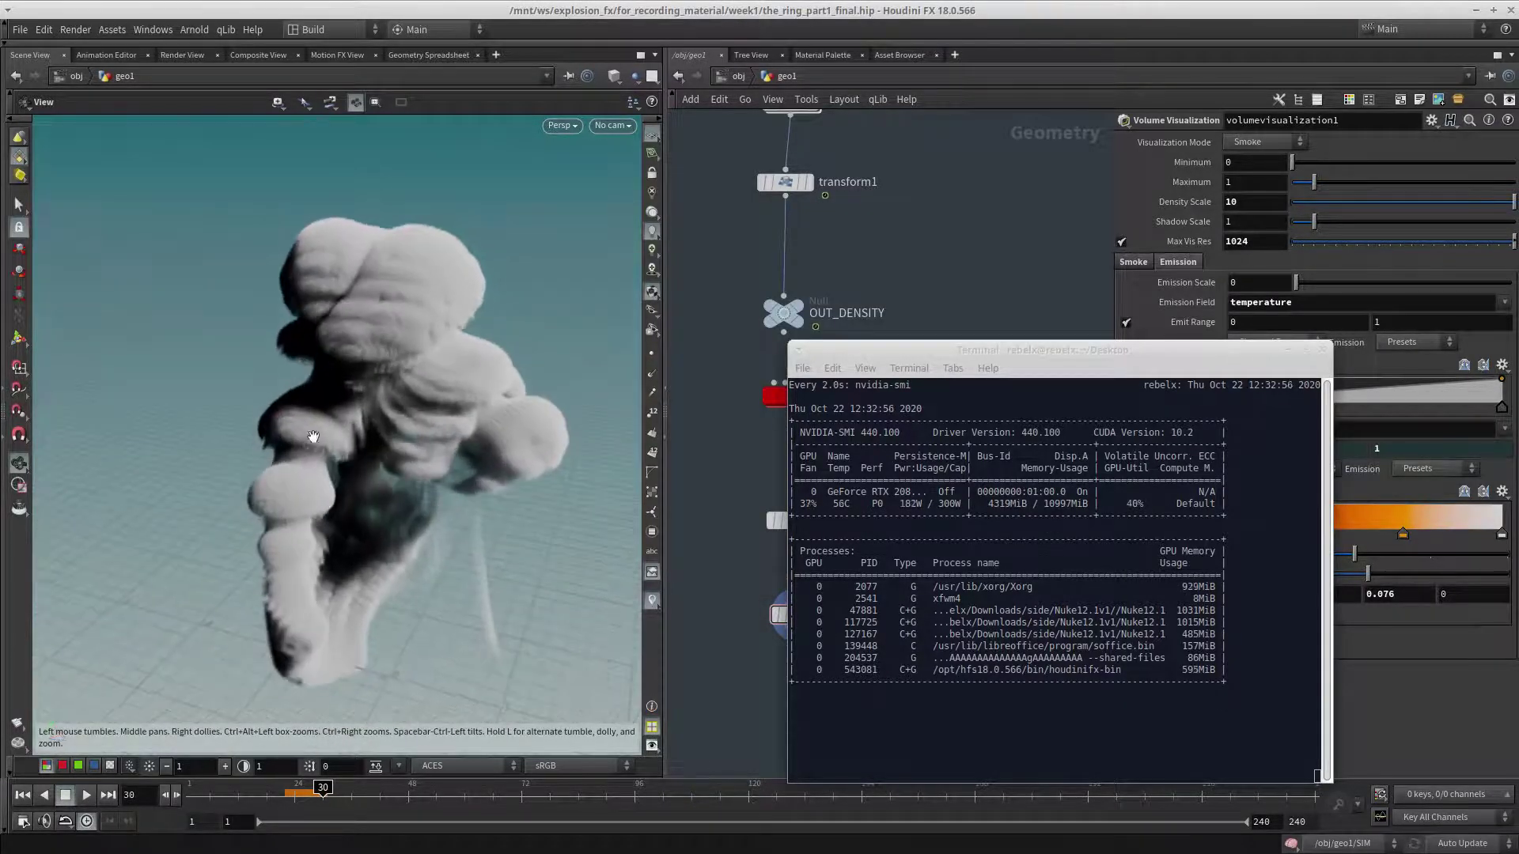
Reload the Scene View by switching to the Animation Editor and back, comparing Houdini's GPU memory usage in nvidia-smi.
left_click(106, 56)
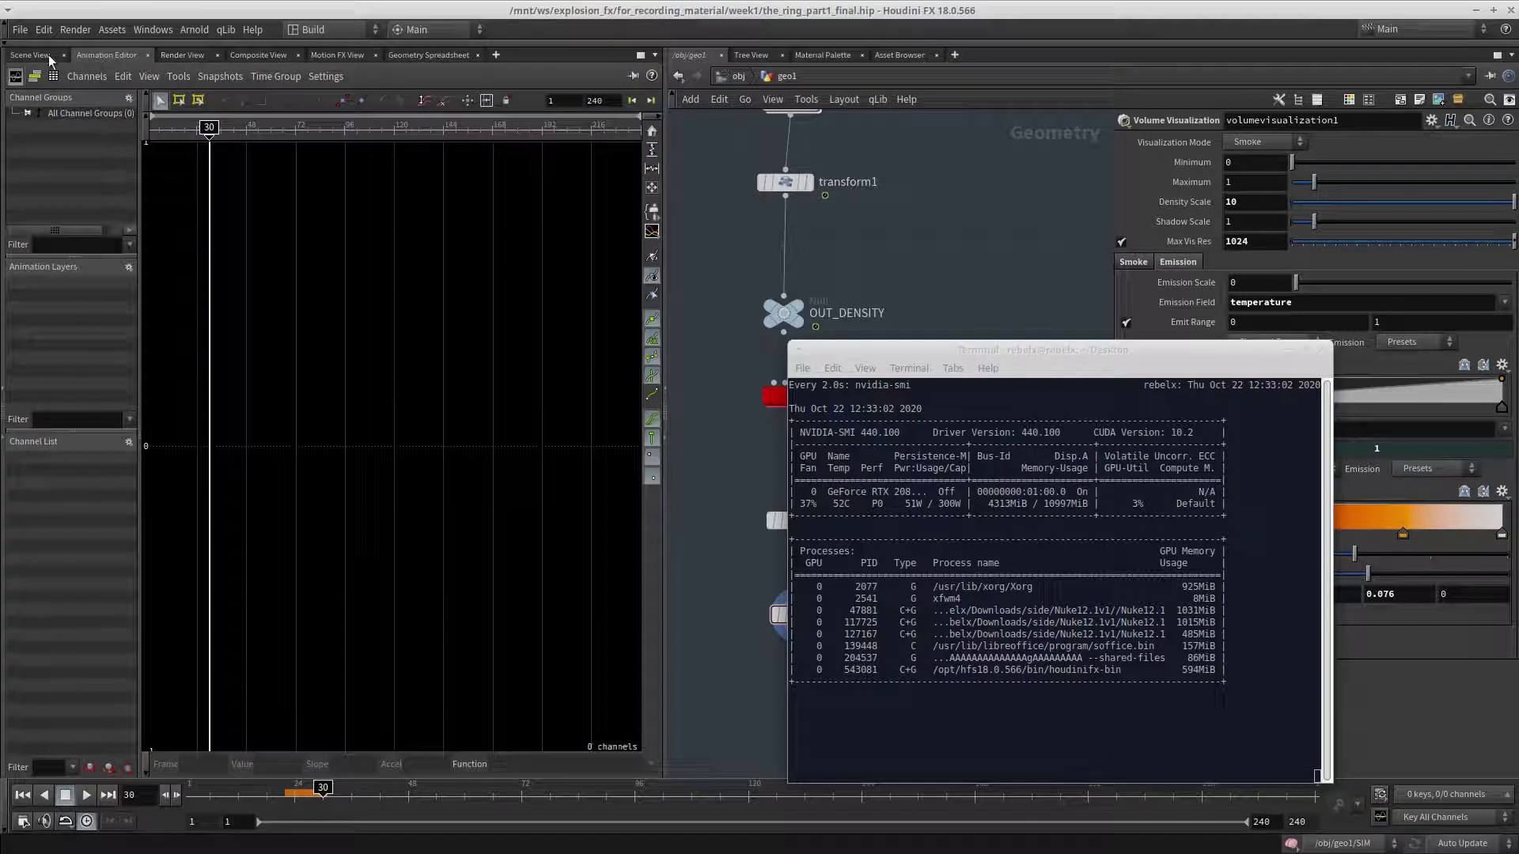
left_click(1184, 670)
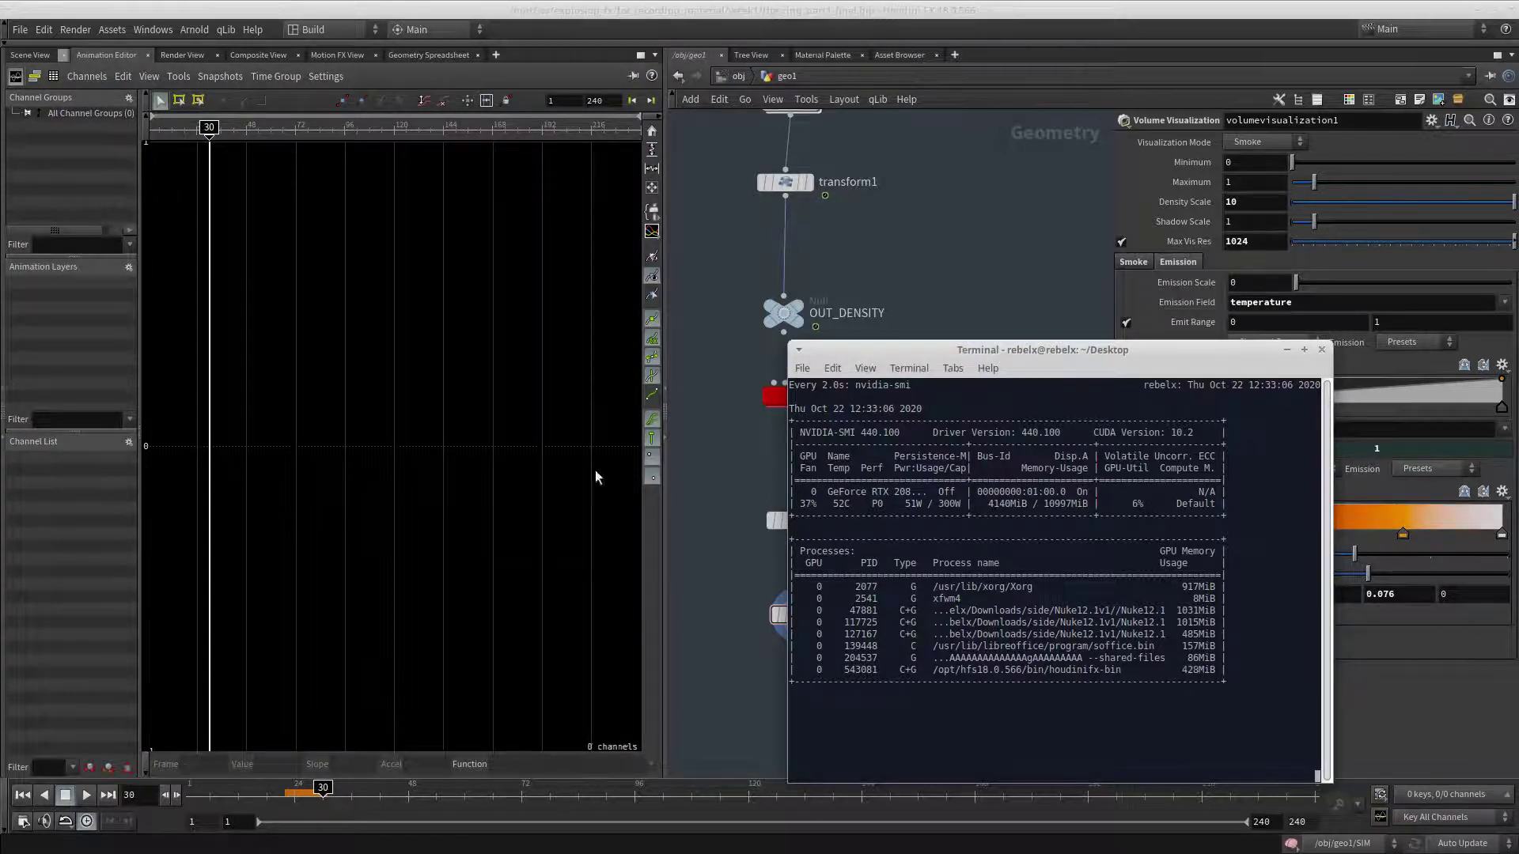
left_click(35, 55)
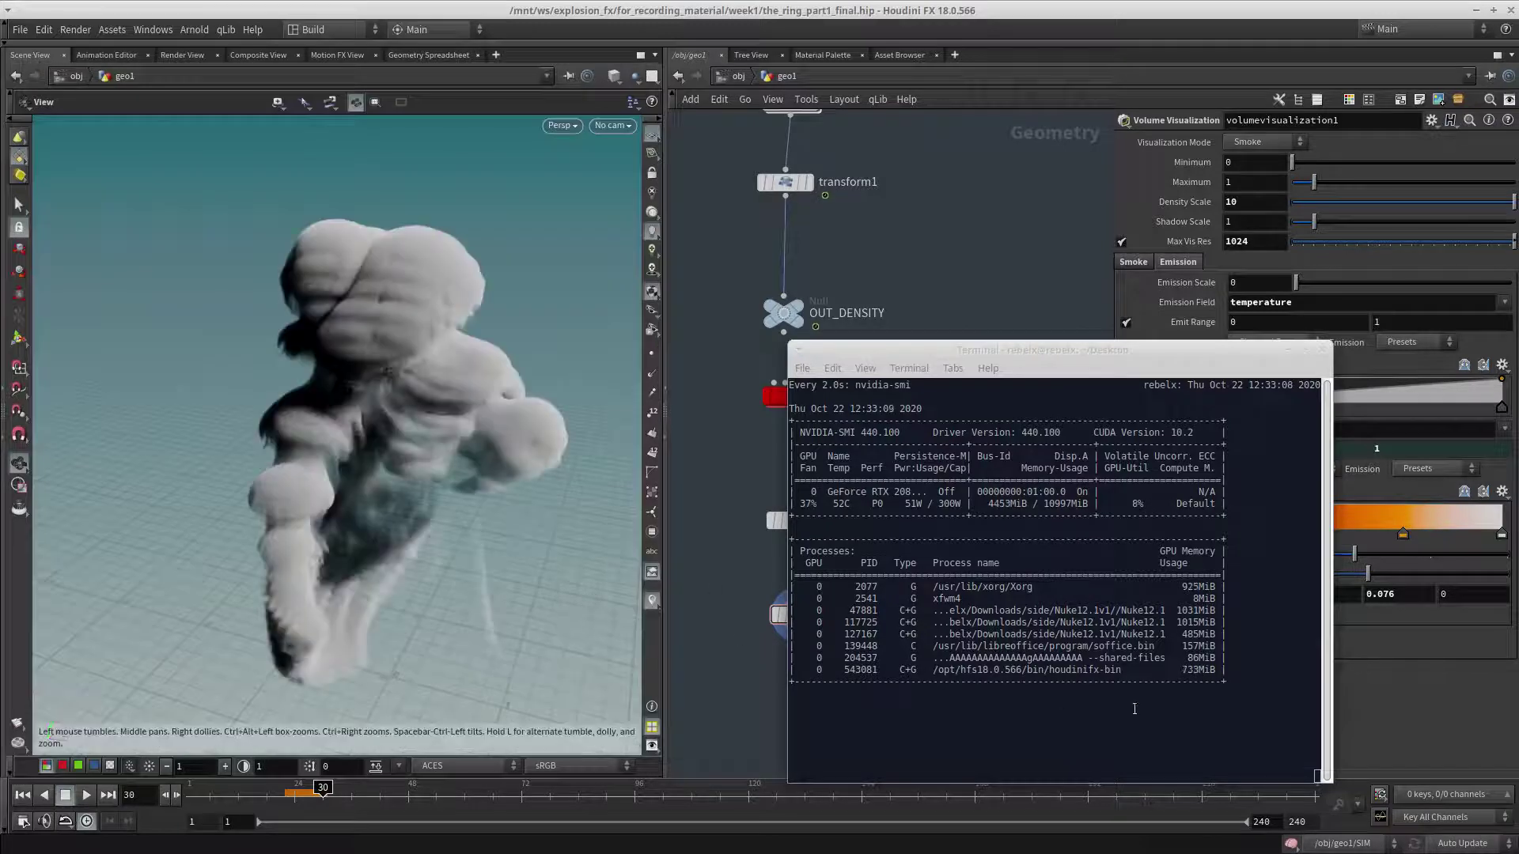
left_click(1188, 670)
left_click_drag(388, 465, 459, 443)
Set volumevisualization1's maximum visualization resolution to 256 and inspect the smoke from a different angle.
double_click(1270, 249)
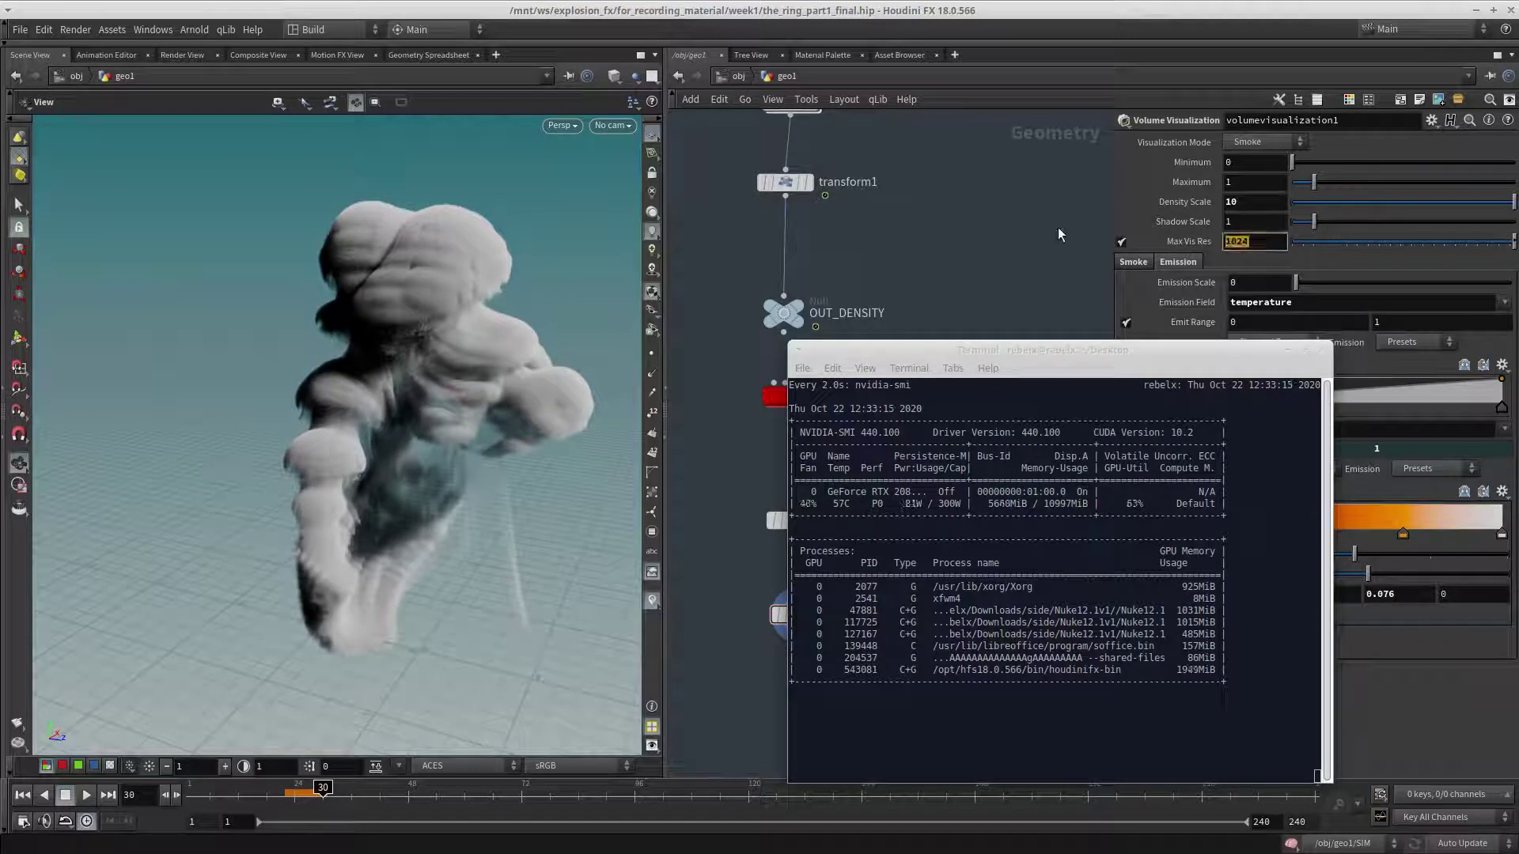
type("256")
key("Return")
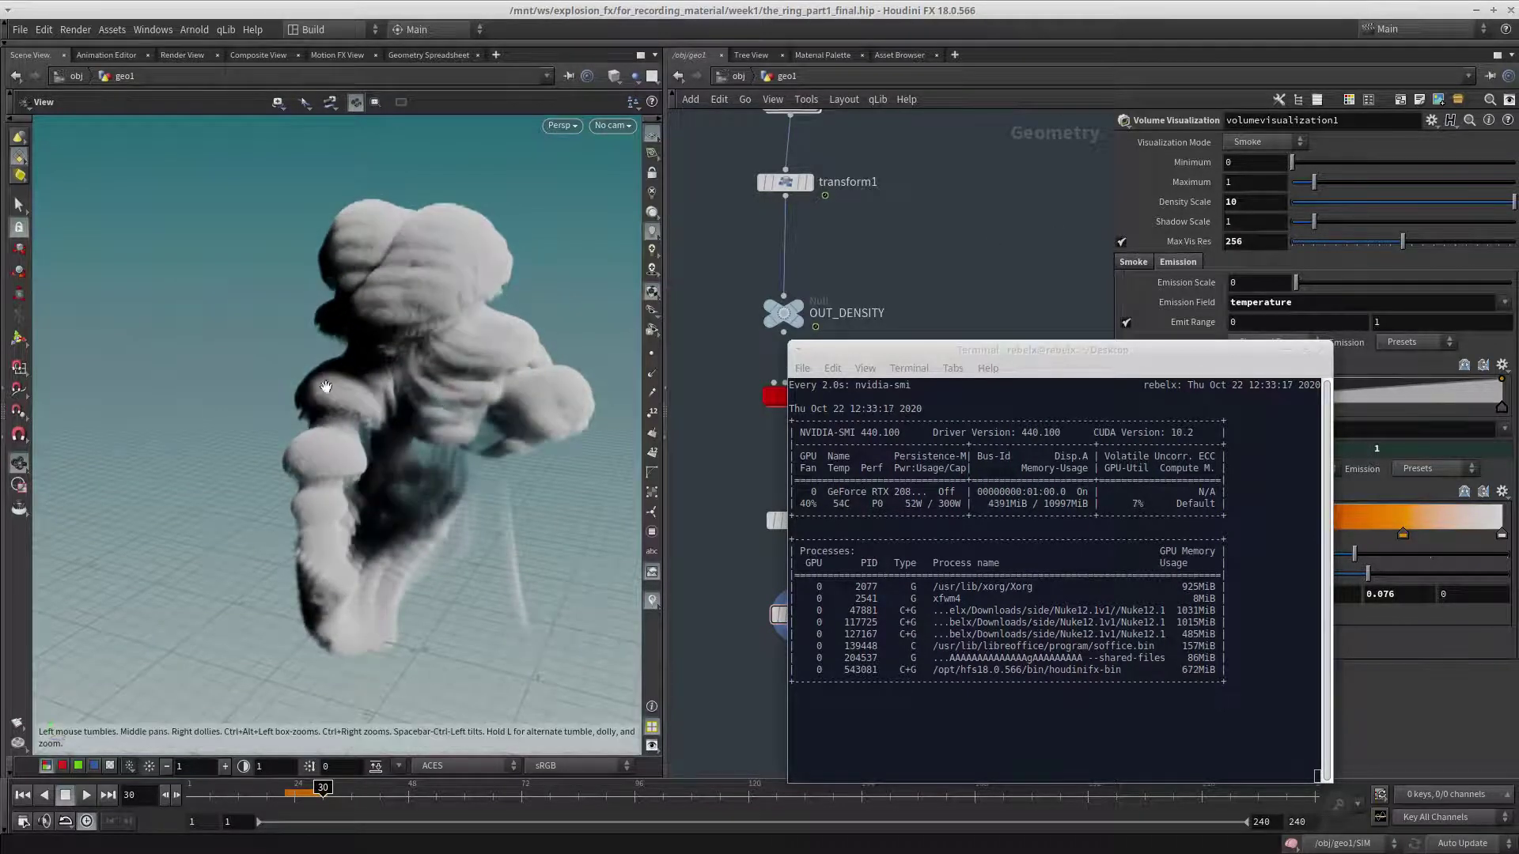
left_click_drag(325, 387, 447, 413)
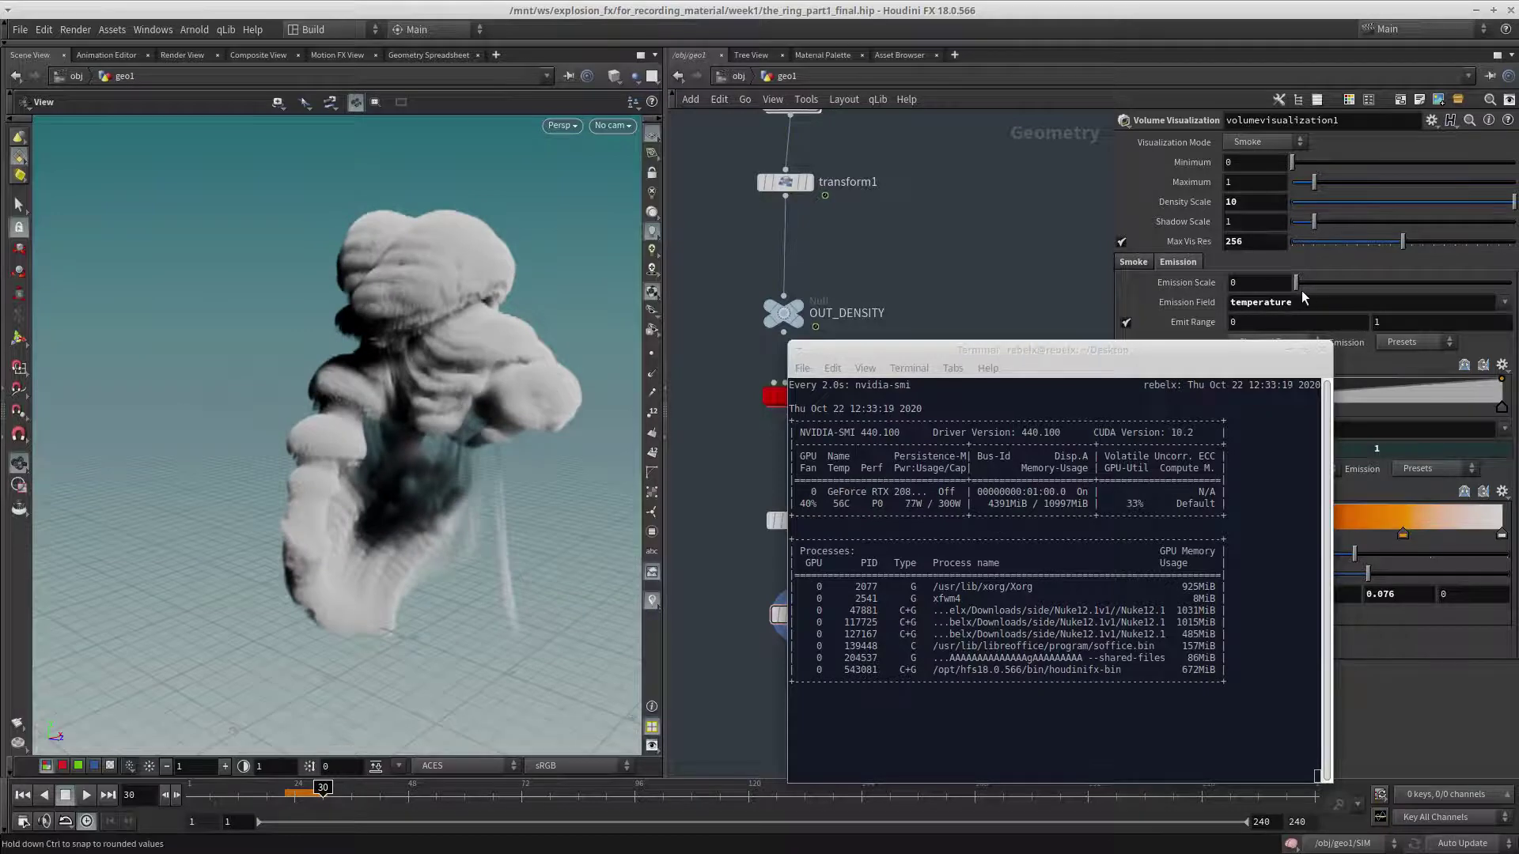
Set the maximum visualization resolution back to 1024 and check the smoke's detail against the GPU memory usage.
type("1024")
key("Return")
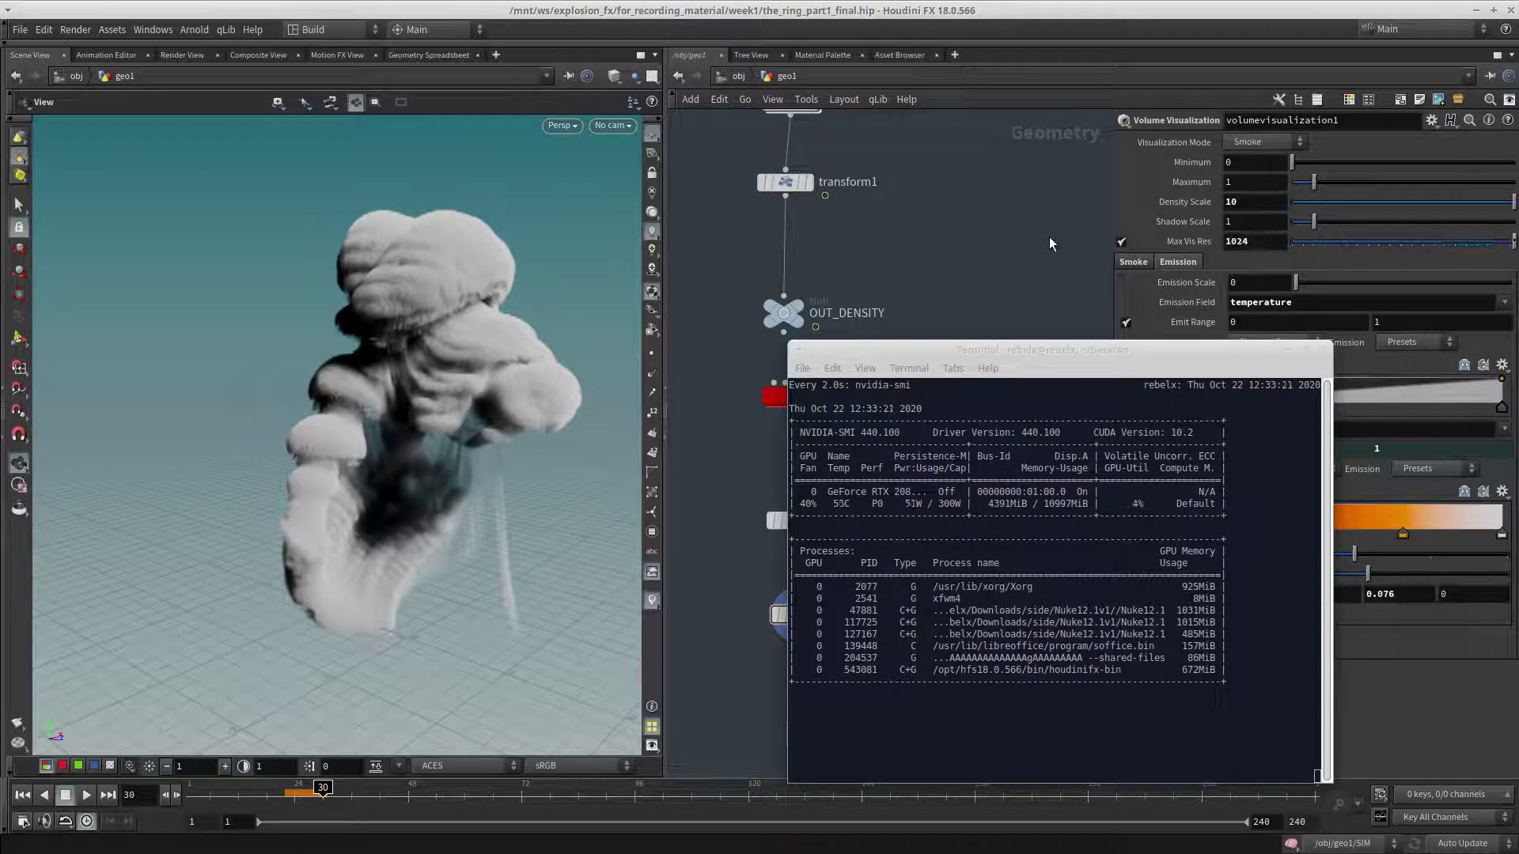
mouse_move(348, 436)
left_mouse_down()
mouse_move(431, 420)
mouse_move(351, 425)
left_mouse_up()
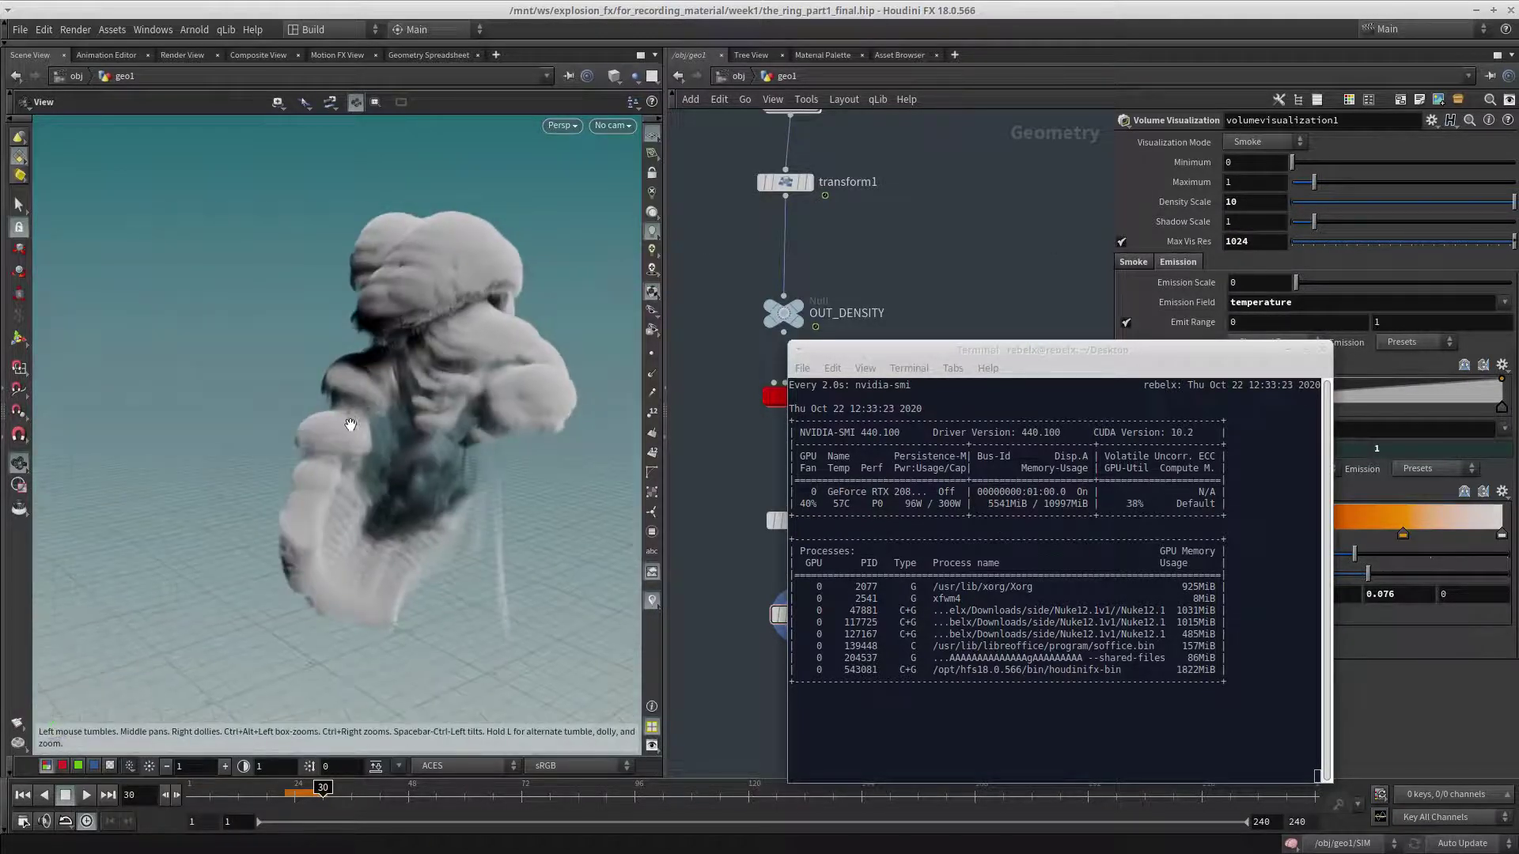
Move the terminal clear of the parameters and try a maximum visualization resolution of 2048.
left_click_drag(933, 351, 1138, 539)
left_click_drag(1274, 241, 1237, 239)
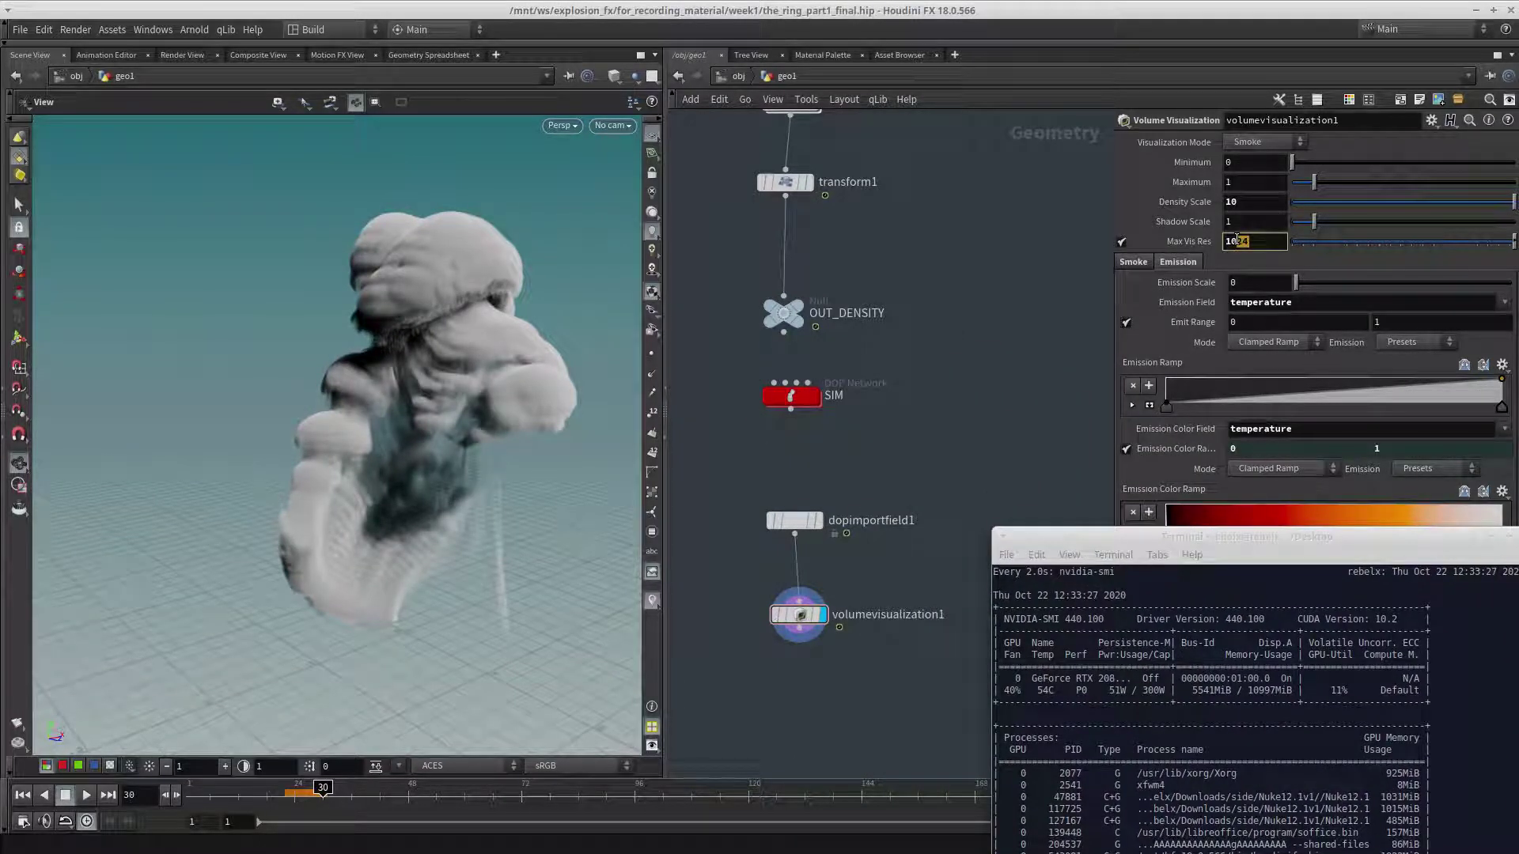
type("2048")
key("Return")
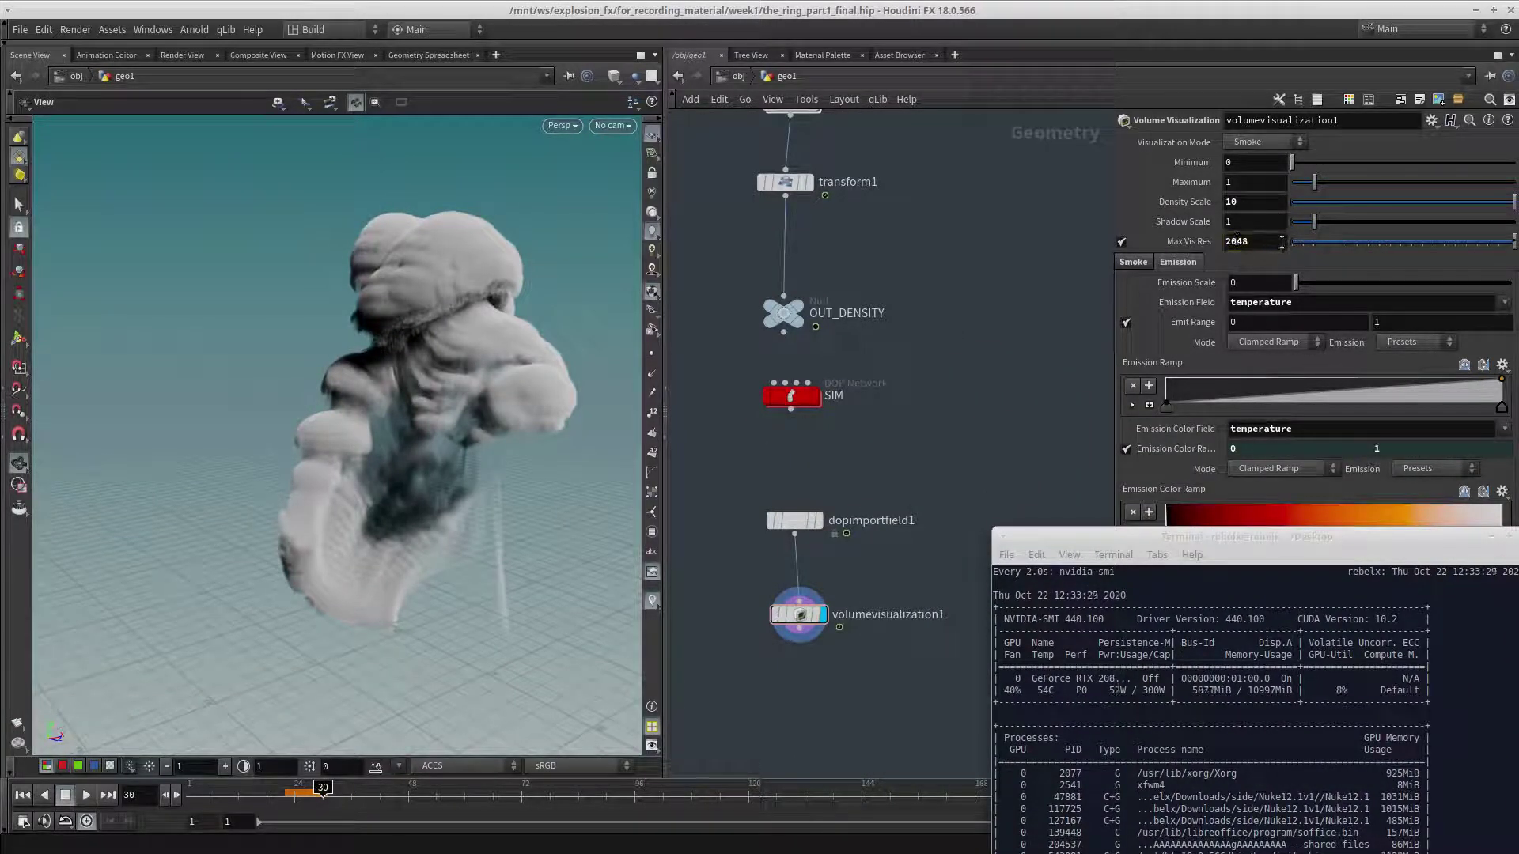
Return the maximum visualization resolution to 1024 and inspect the smoke and the volume nodes.
left_click_drag(1281, 243, 1000, 254)
type("1024")
key("Return")
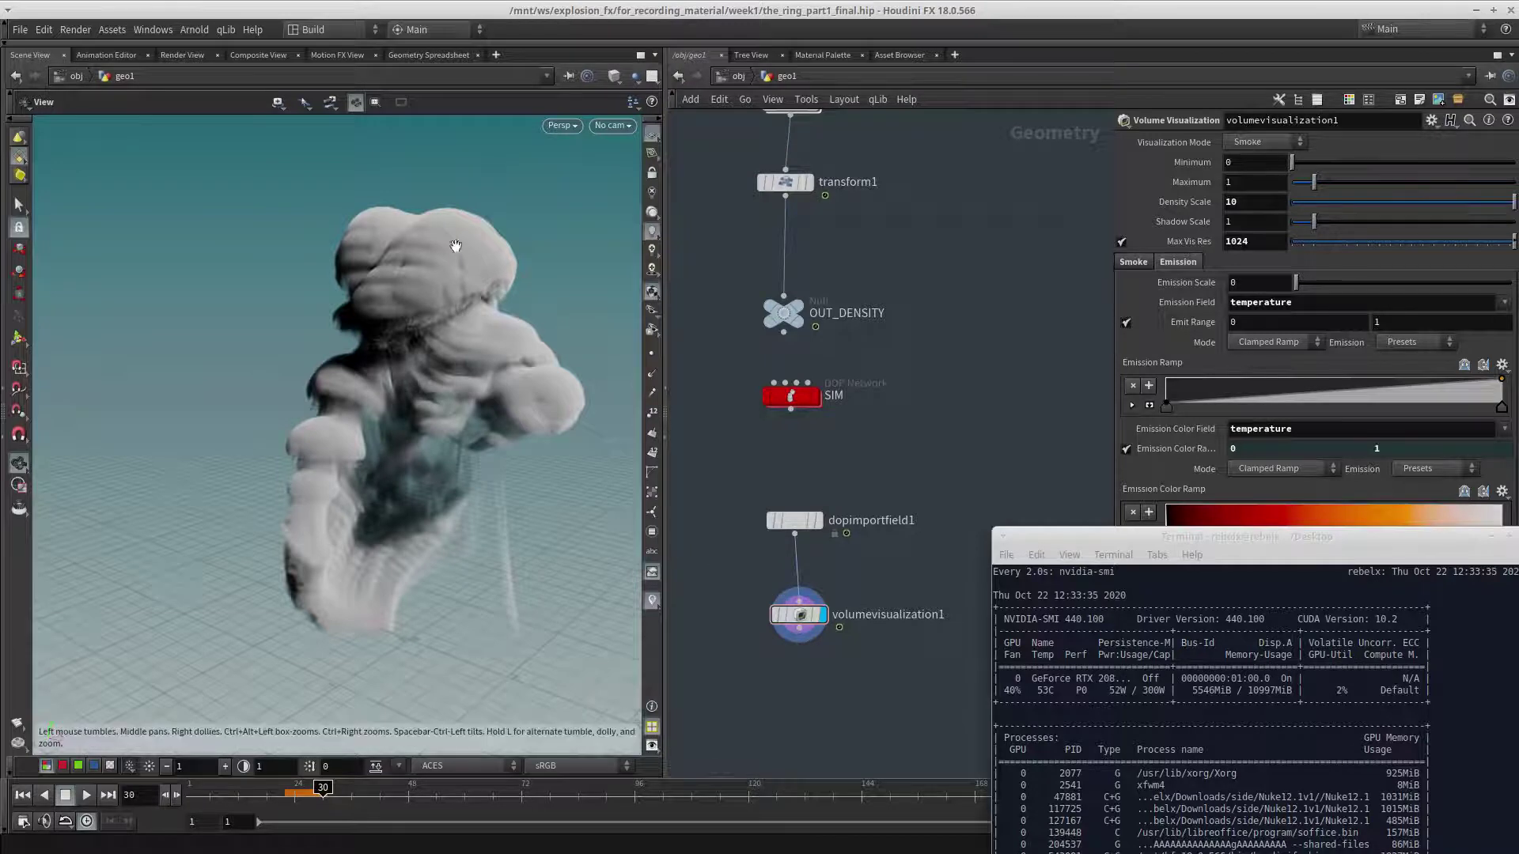
left_click_drag(402, 328, 390, 340)
middle_click_drag(856, 538, 838, 481)
middle_click(788, 567)
Set the emission scale on volumevisualization1 to 10 and view the glowing smoke, keeping the nvidia-smi terminal beside it.
left_click_drag(1162, 538, 964, 236)
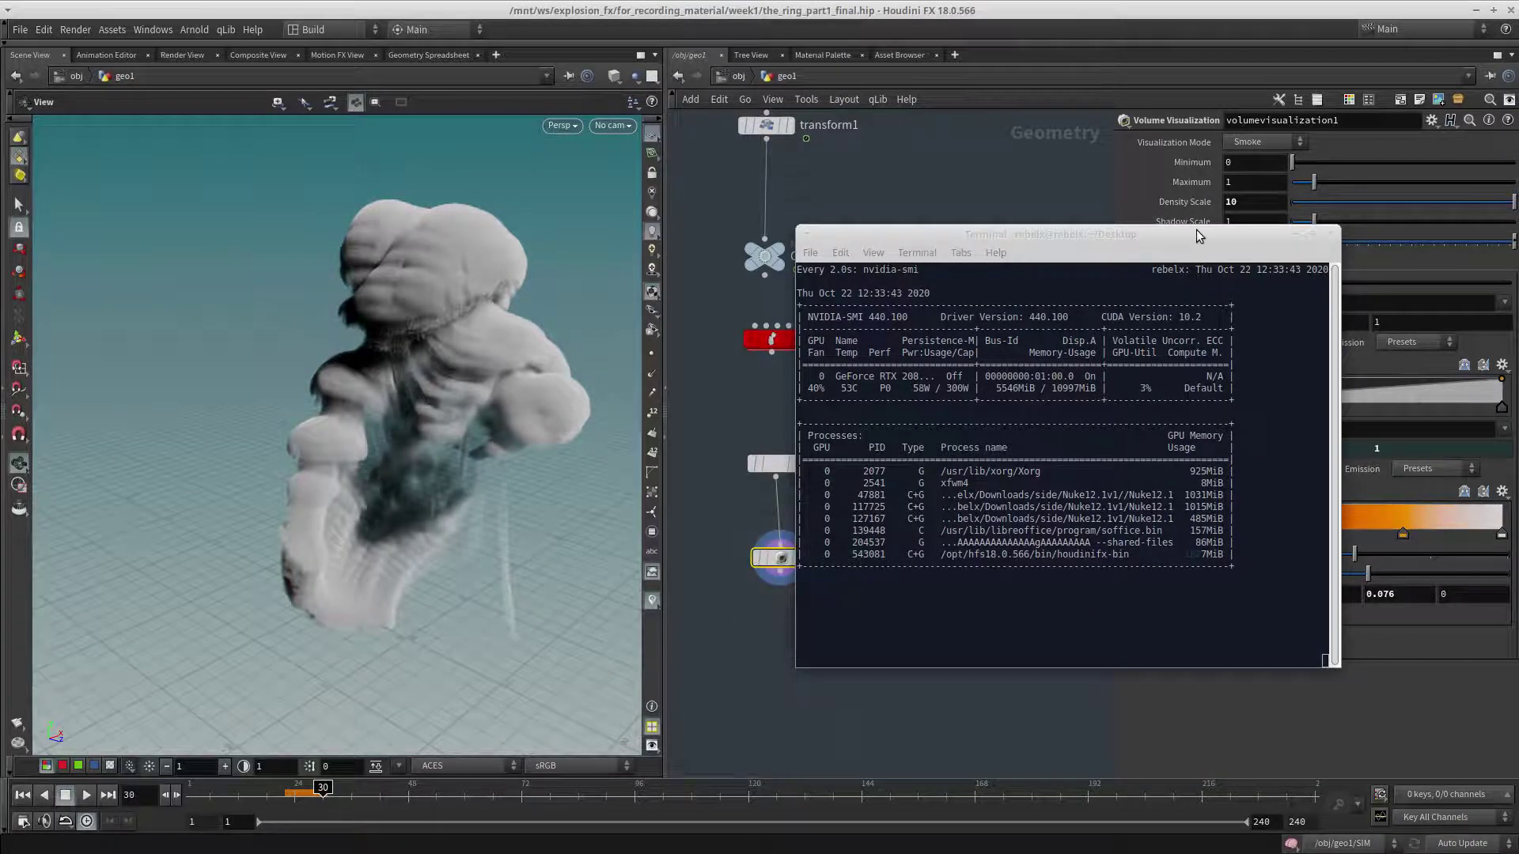
left_click_drag(1200, 236, 855, 249)
left_click(1255, 284)
type("1")
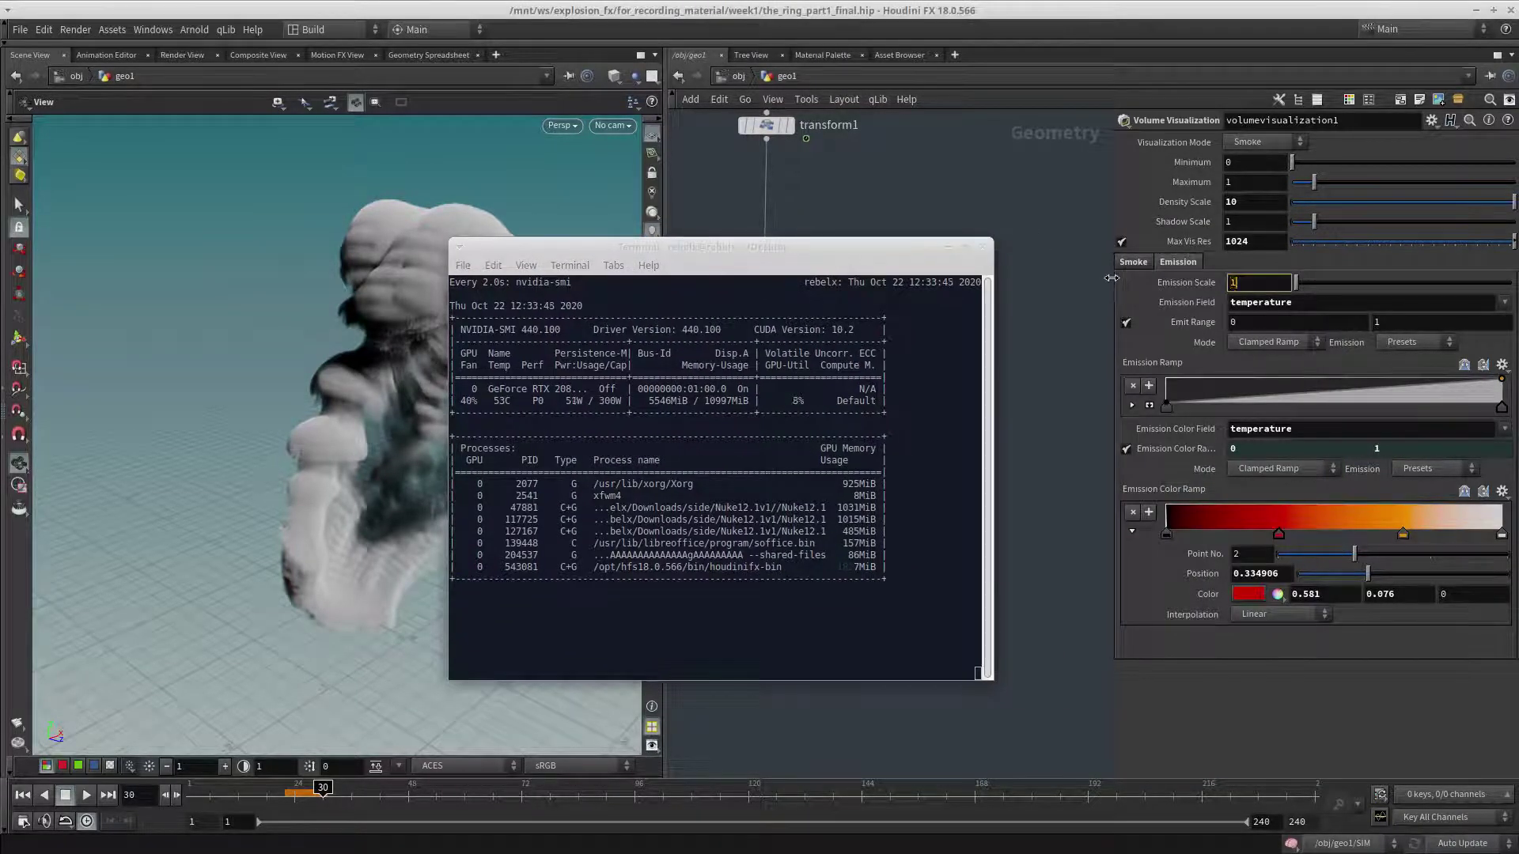
type("0")
key("Return")
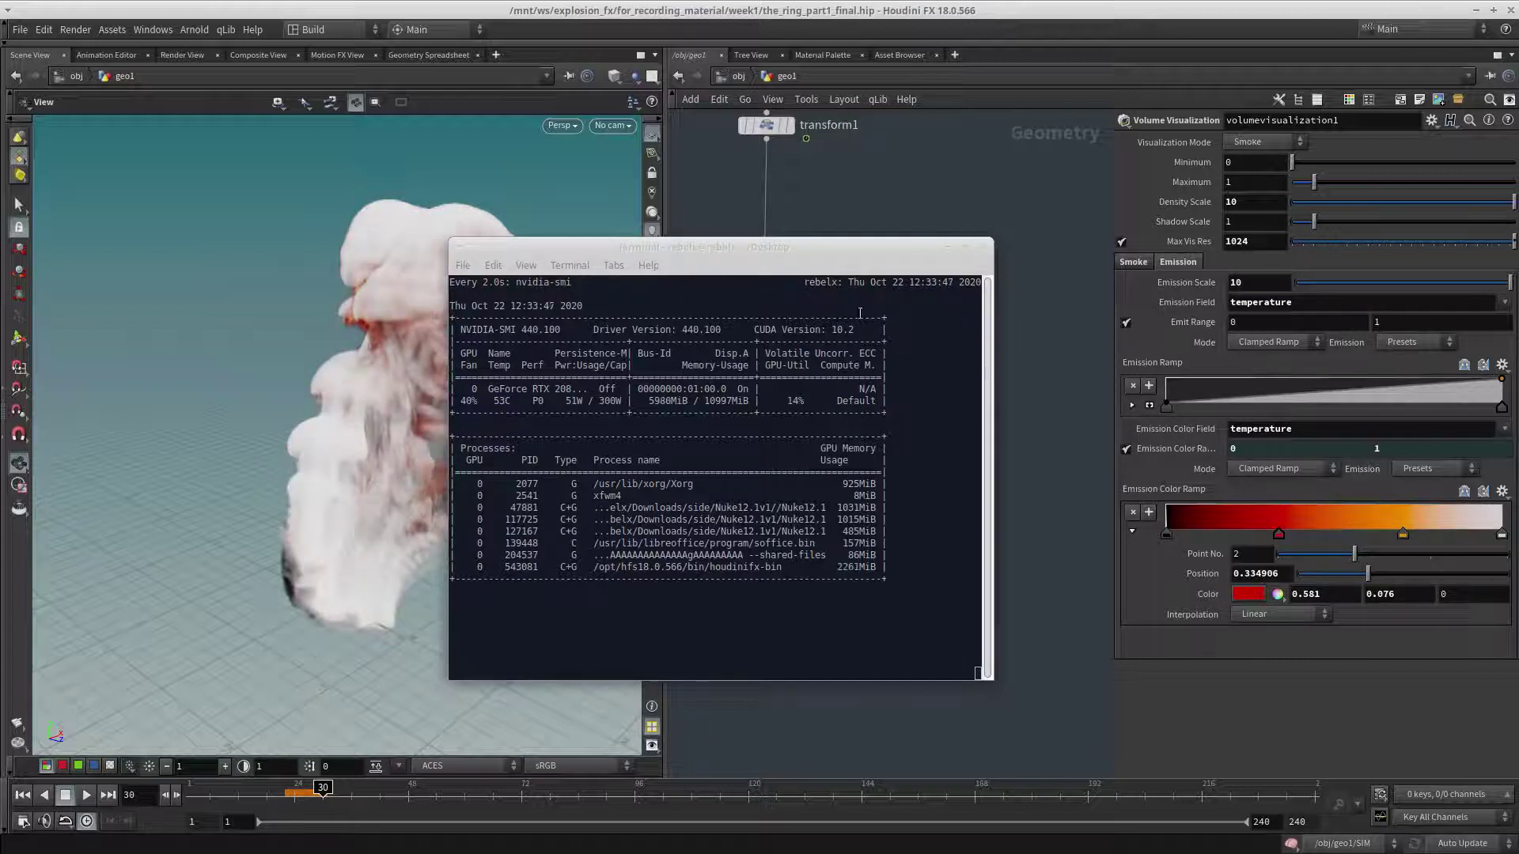
left_click_drag(740, 251, 836, 238)
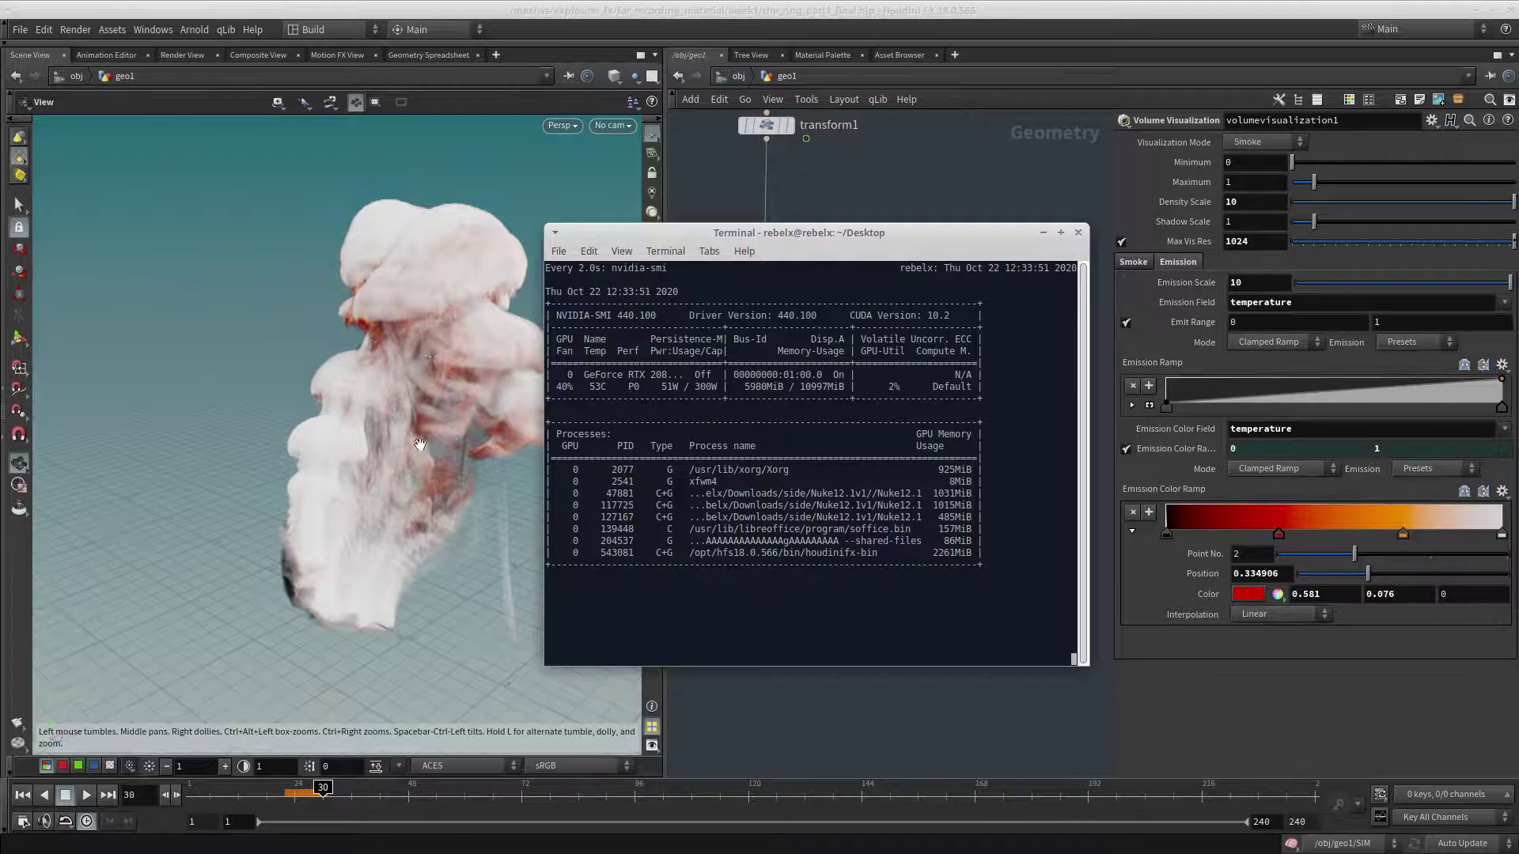
left_click_drag(419, 444, 348, 443)
Set the upper limit of the emission range to 10.
left_click(1394, 325)
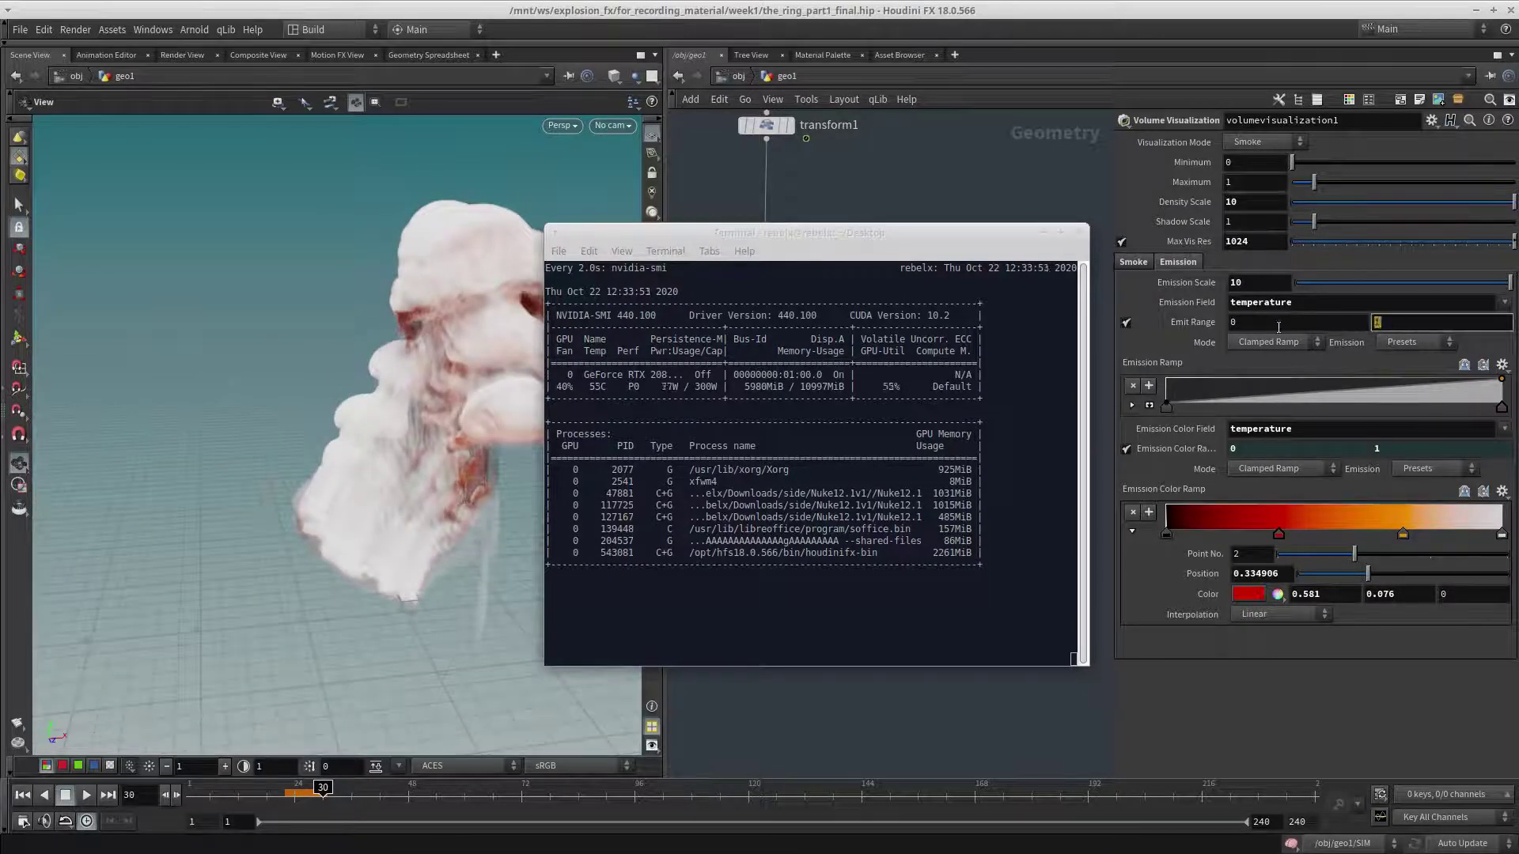
type("10")
key("Return")
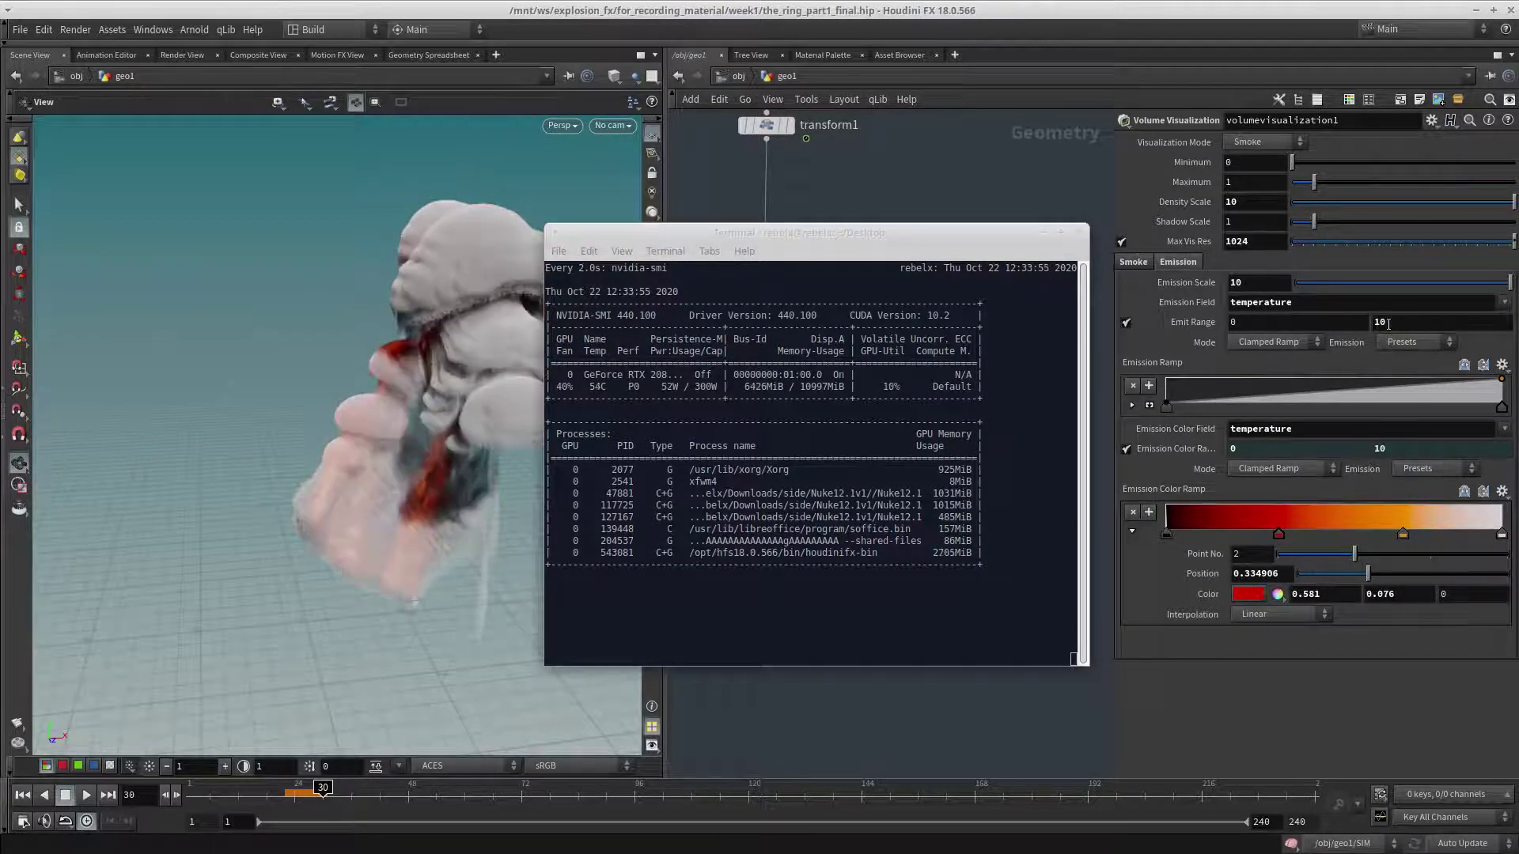
Set the emission range's upper limit to 5 and inspect the emissive smoke from several angles and distances.
left_click(1378, 324)
type("5")
key("Return")
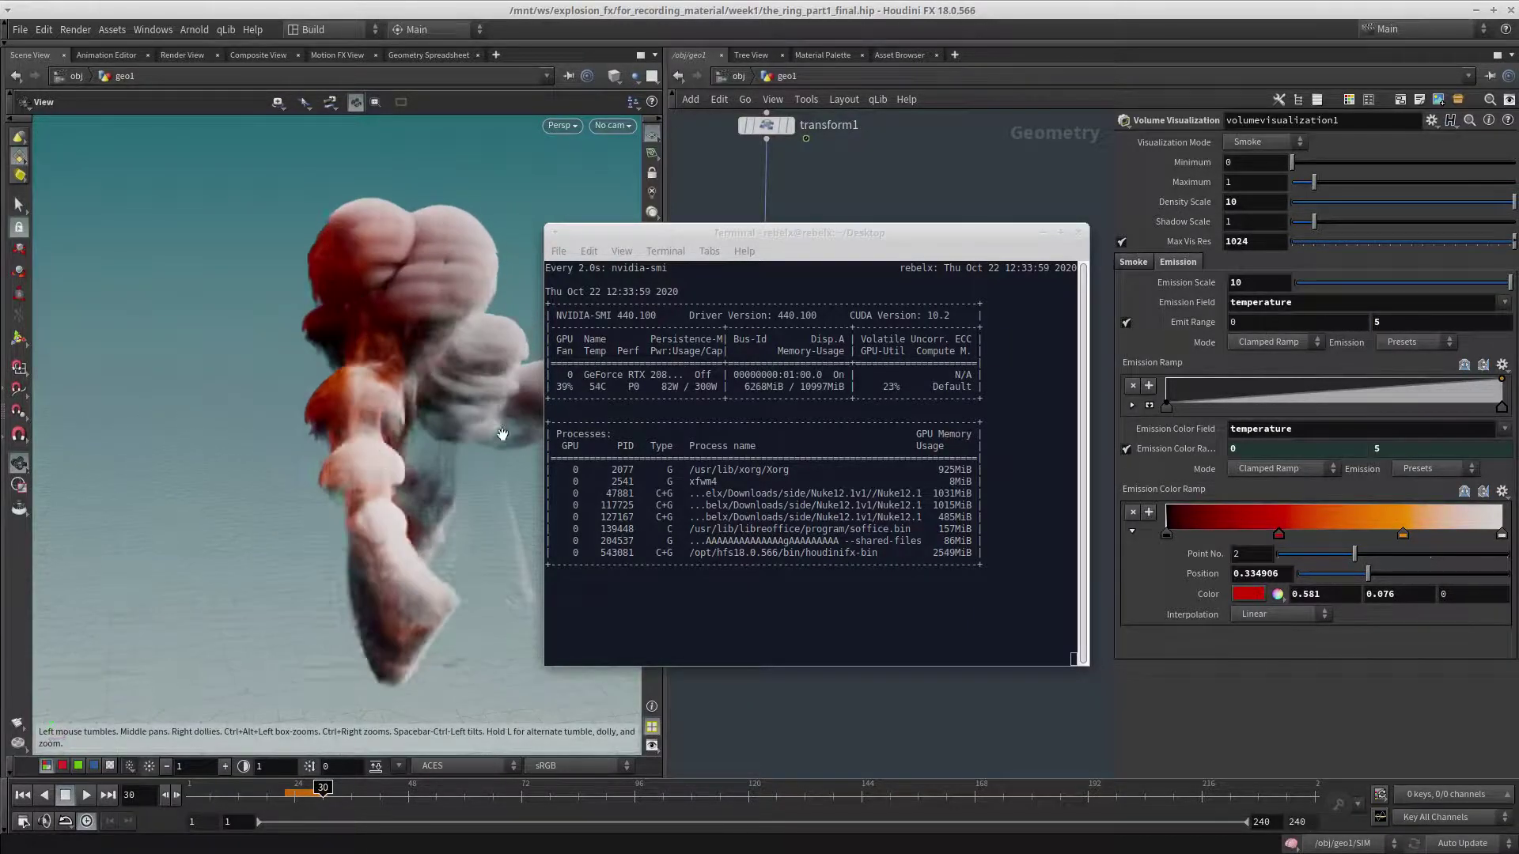
middle_click_drag(410, 476, 142, 445)
right_click_drag(142, 445, 244, 475)
left_click_drag(244, 475, 328, 509)
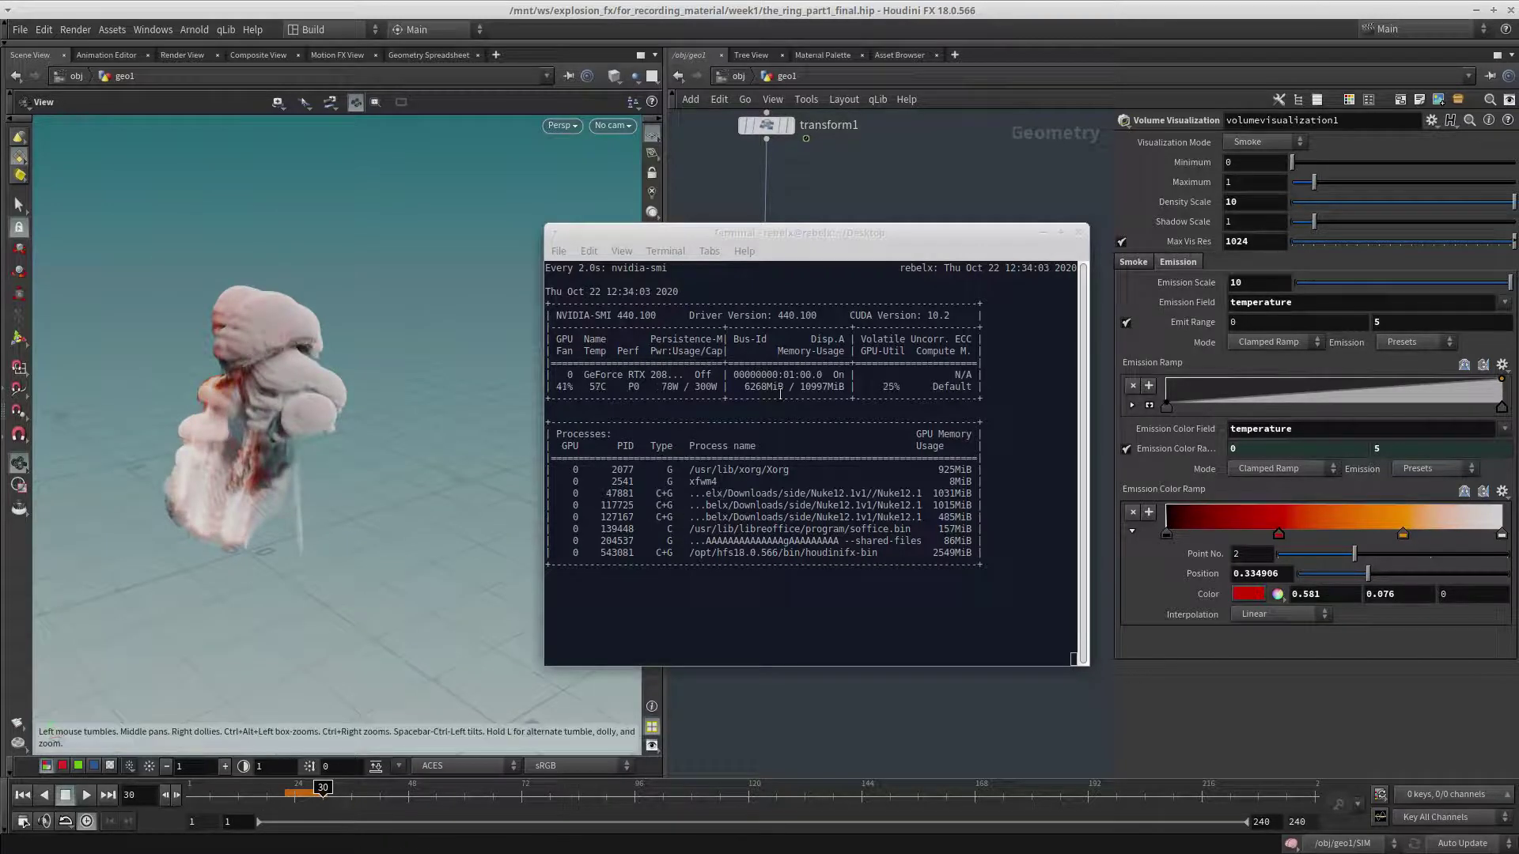
Clear the terminal away, disable the maximum visualization resolution on volumevisualization1, and reload the Scene View to refresh the volume.
left_click_drag(772, 239, 1154, 247)
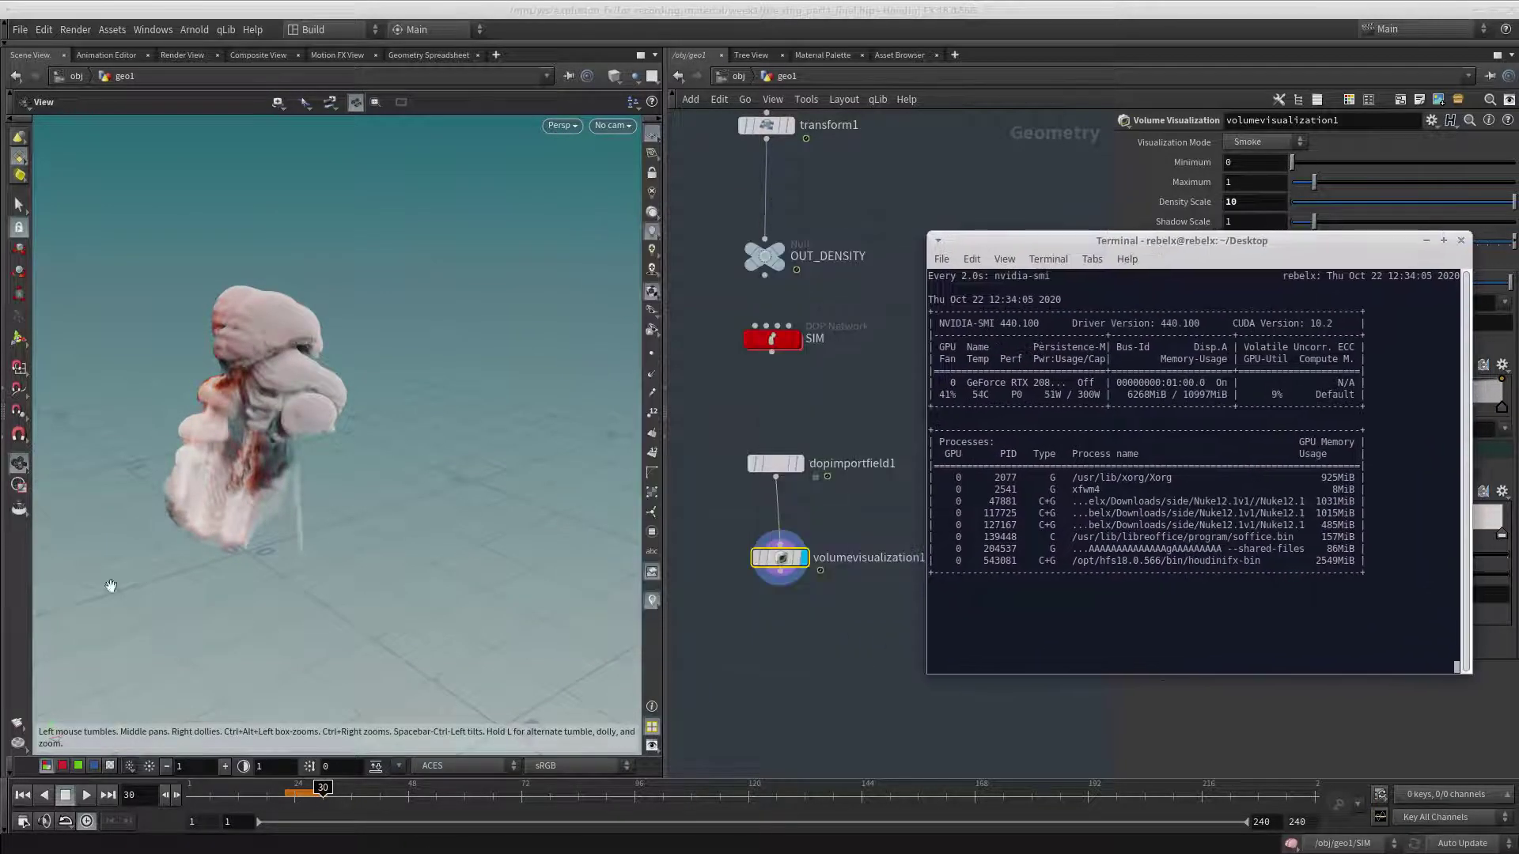
left_click_drag(1053, 230, 2, 257)
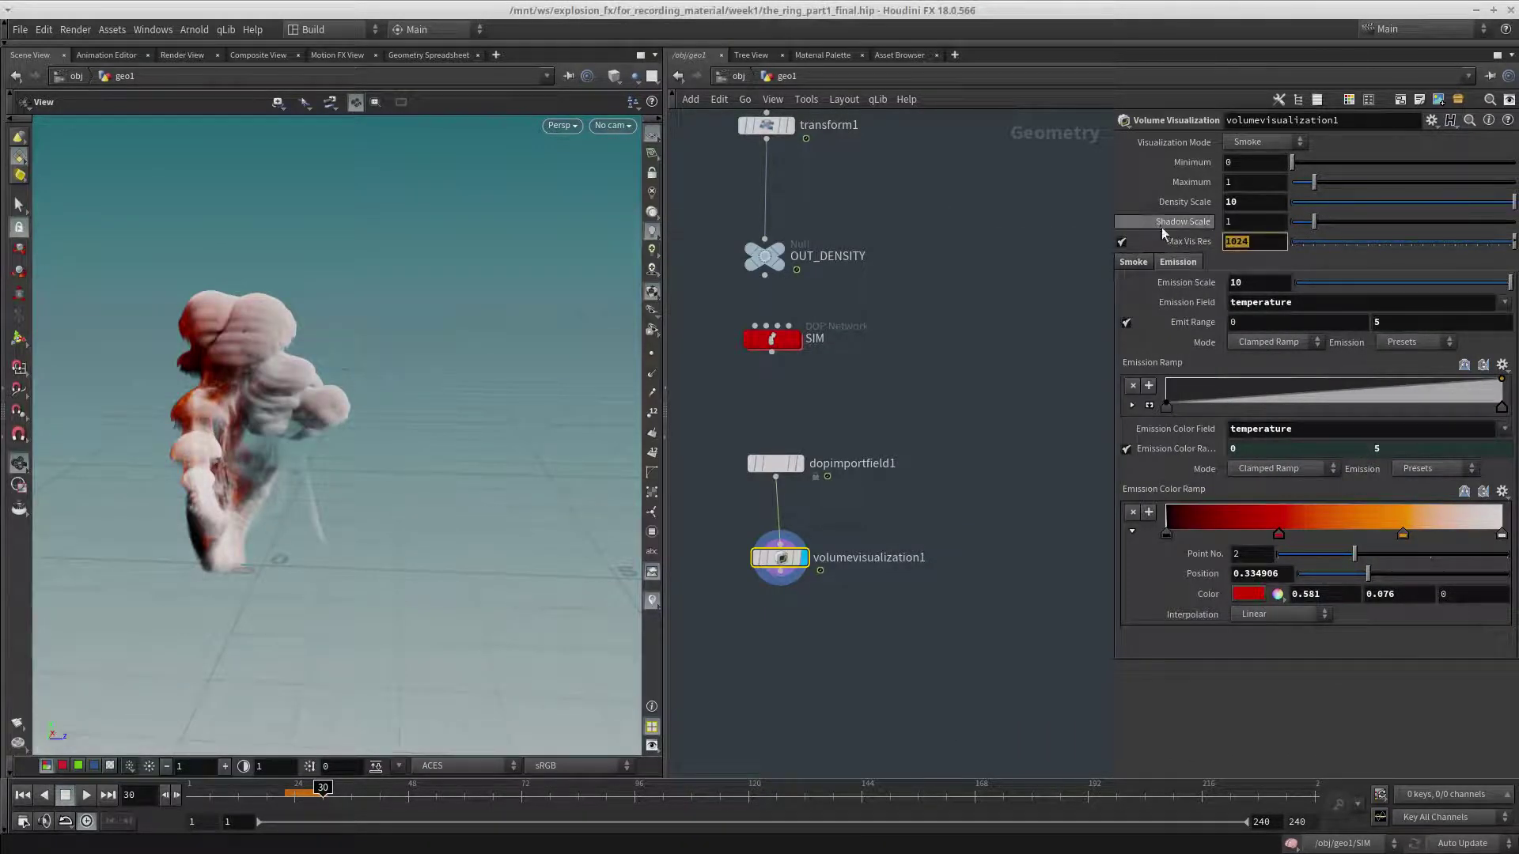
left_click(1121, 241)
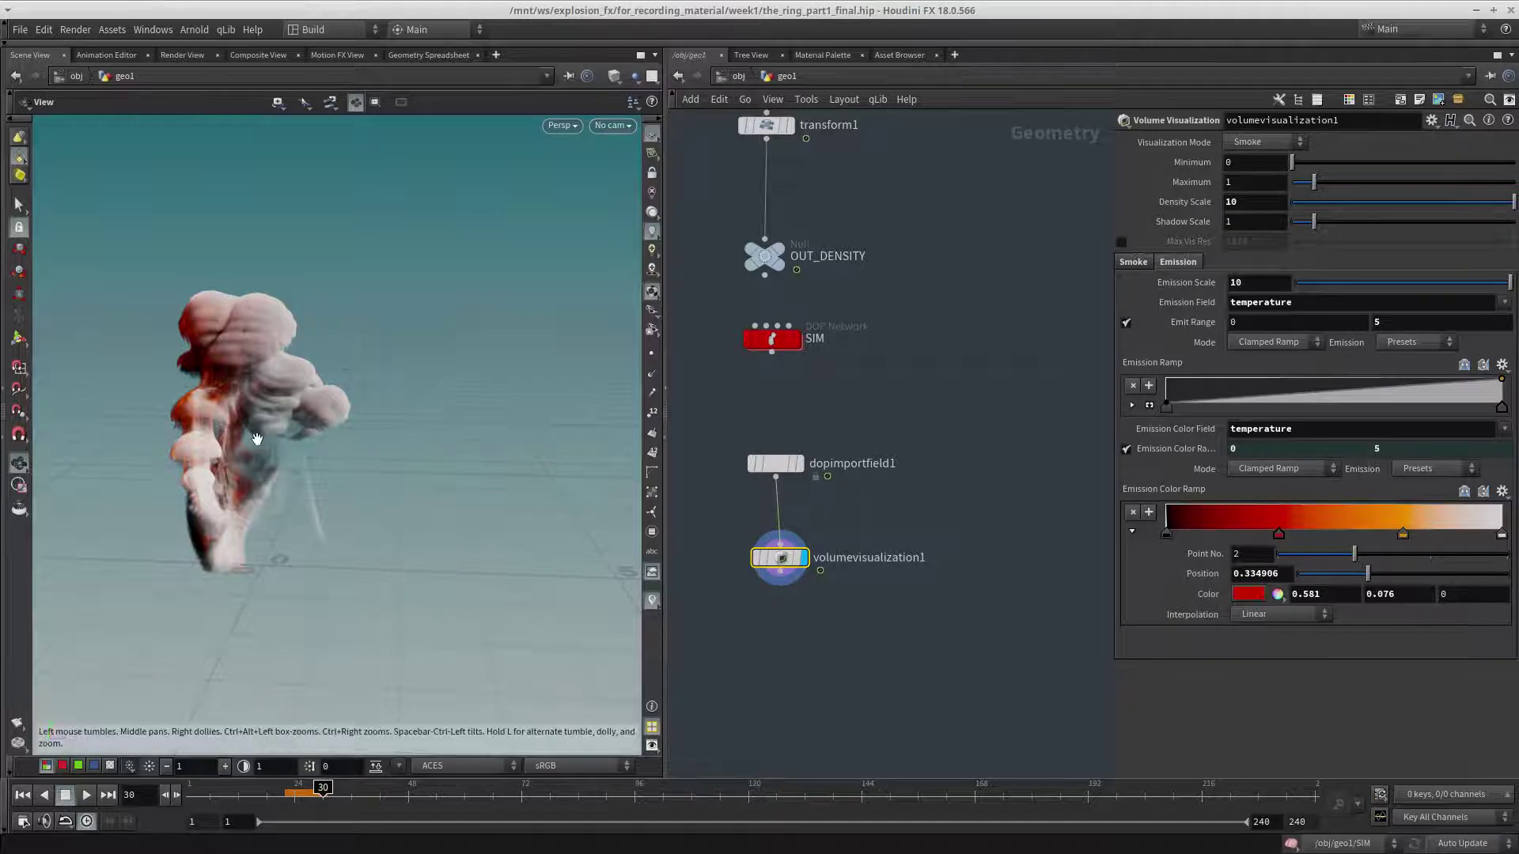
left_click_drag(273, 434, 491, 447)
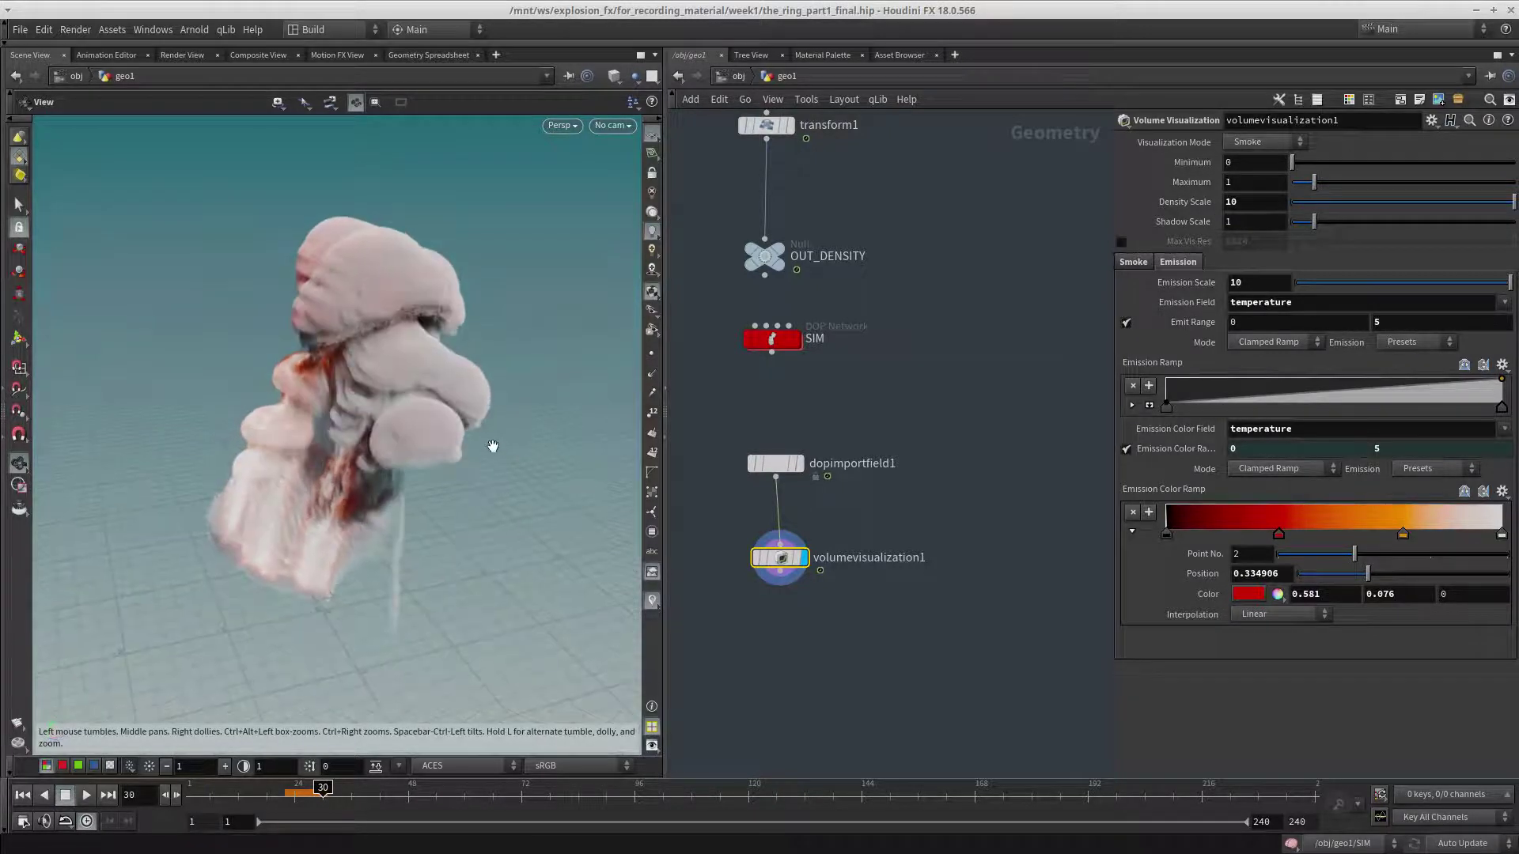
left_click(104, 56)
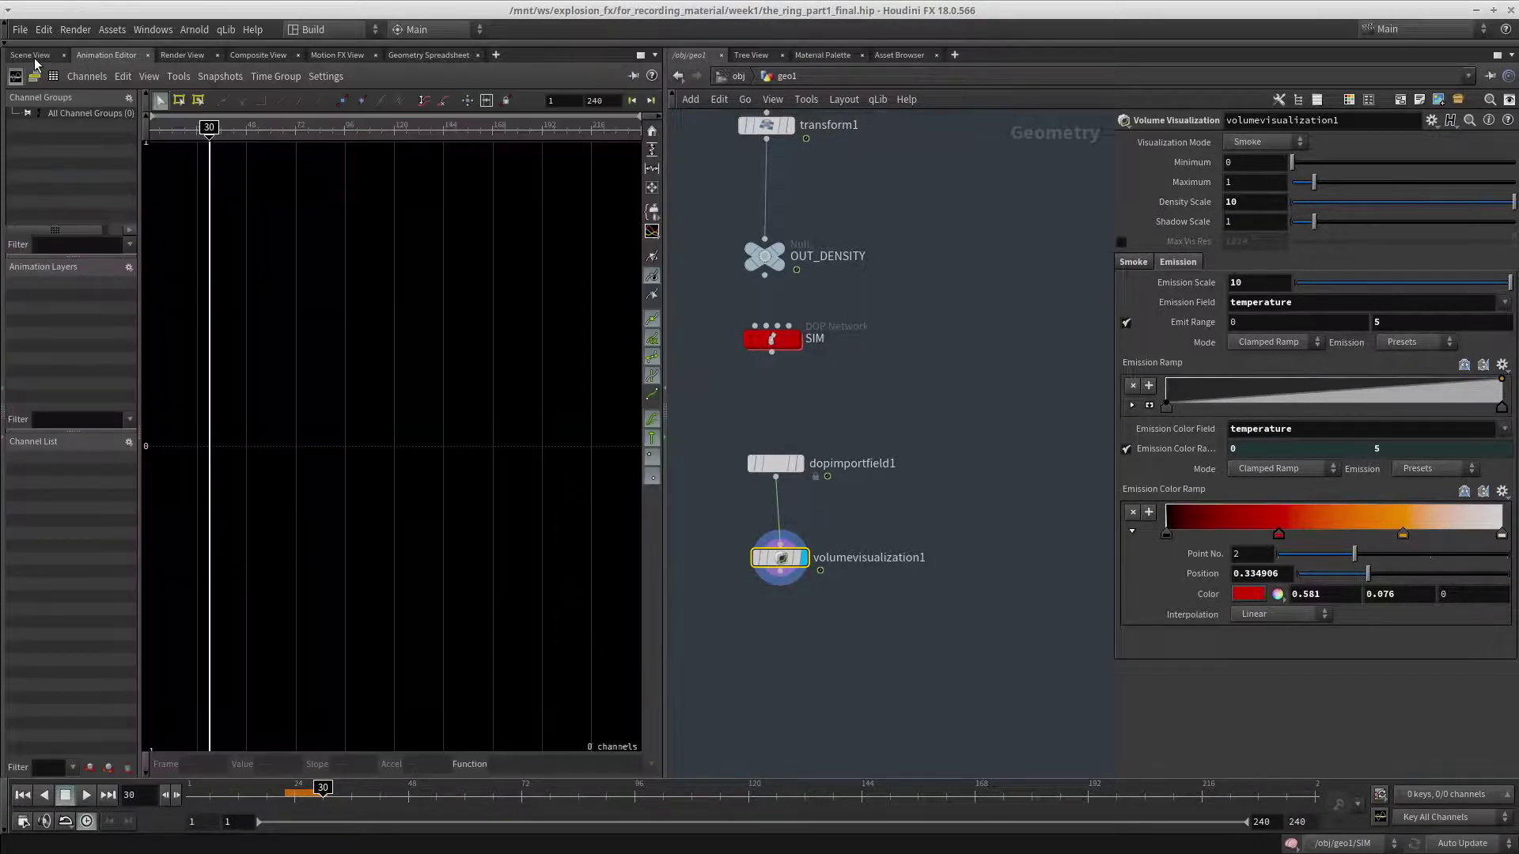
left_click(34, 59)
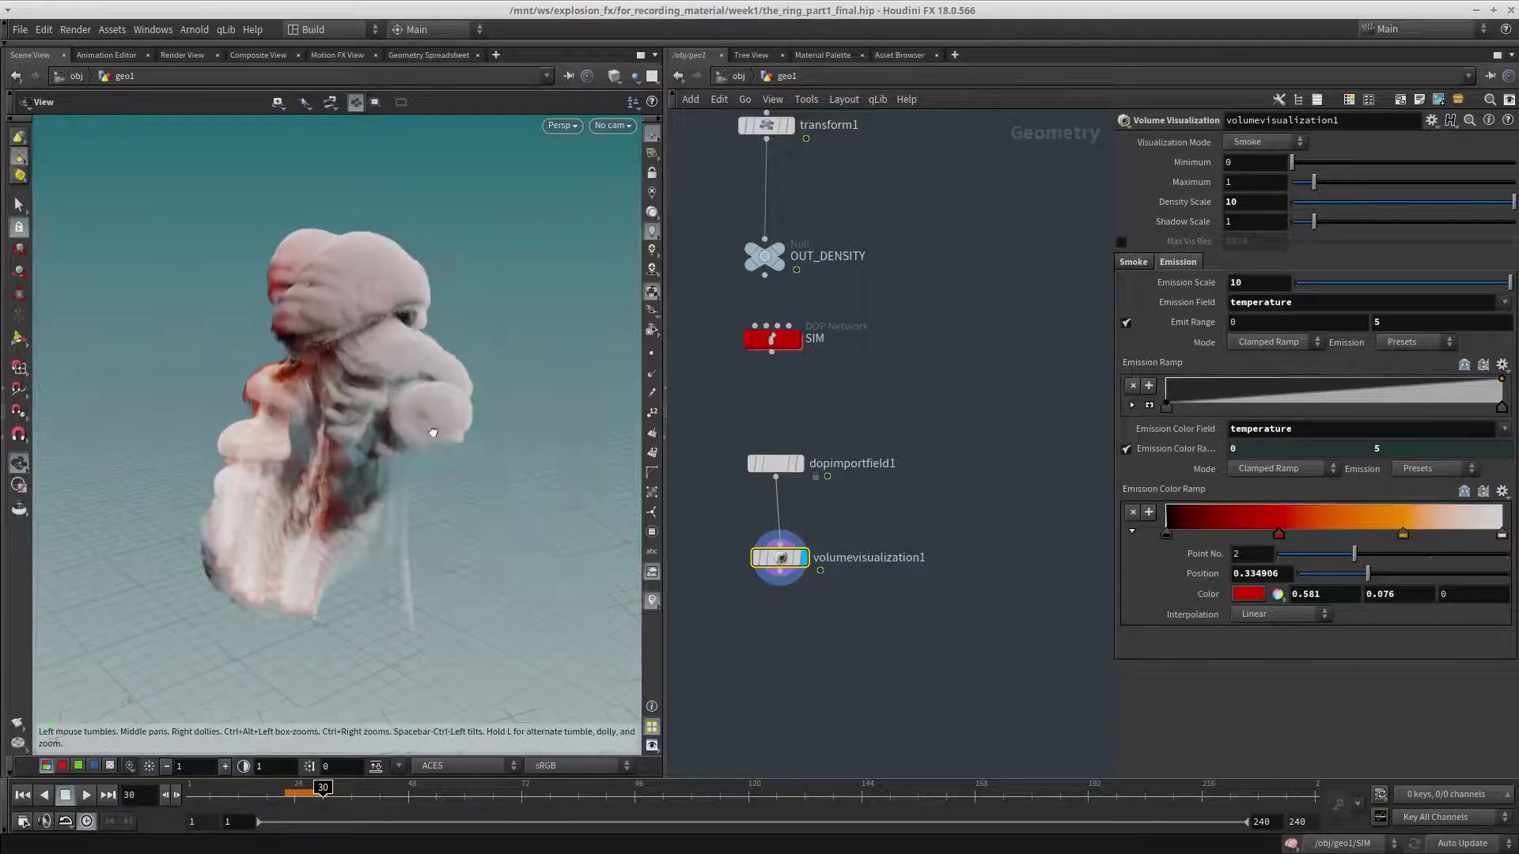
Enable the 3D texture resolution limit in the viewport display options and reload the Scene View to refresh the smoke.
key("d")
left_click(779, 245)
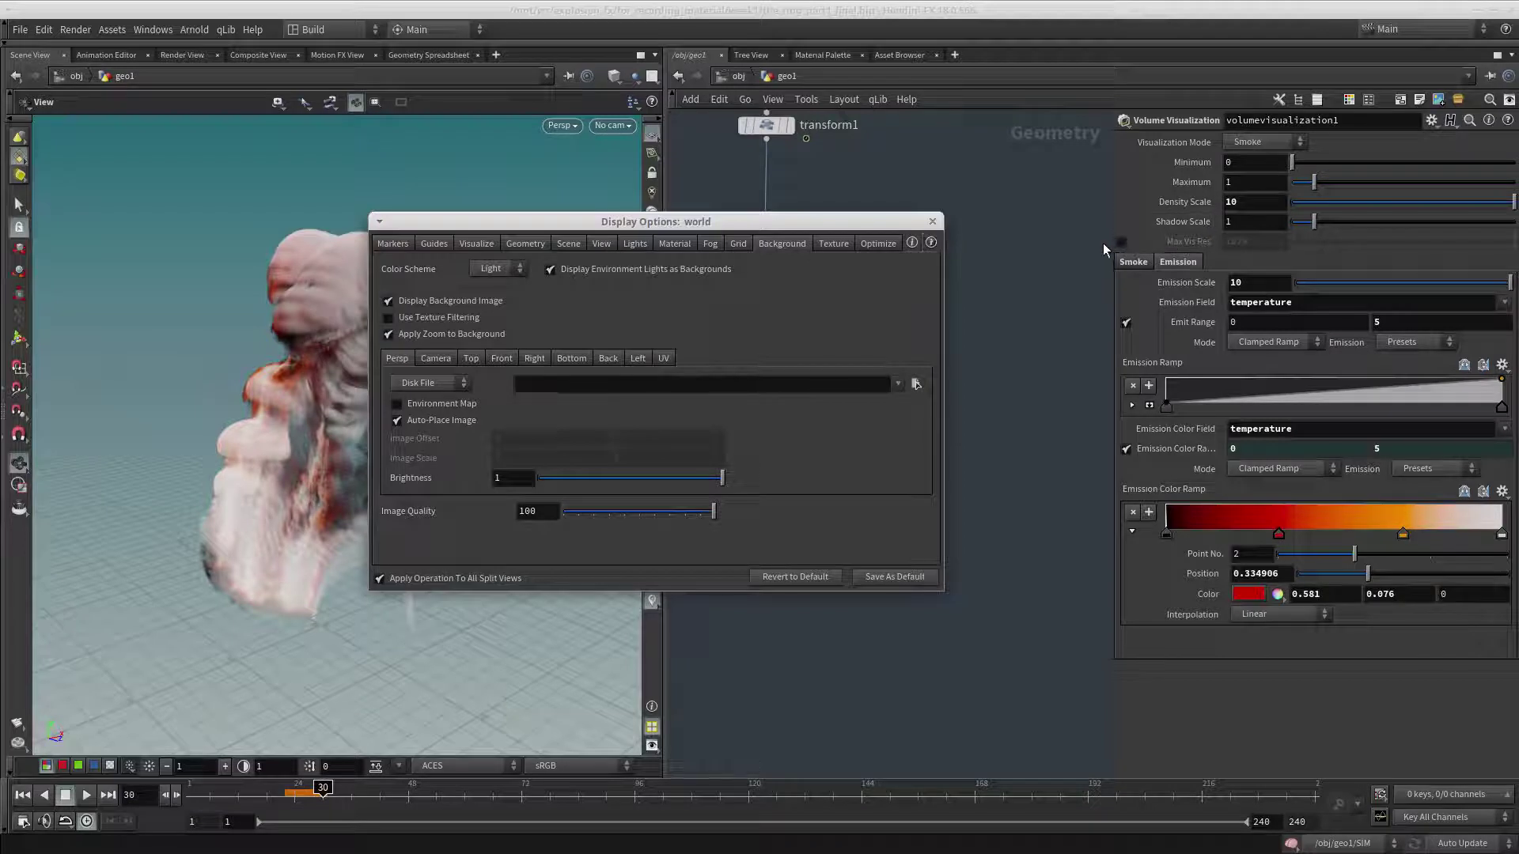
left_click(833, 244)
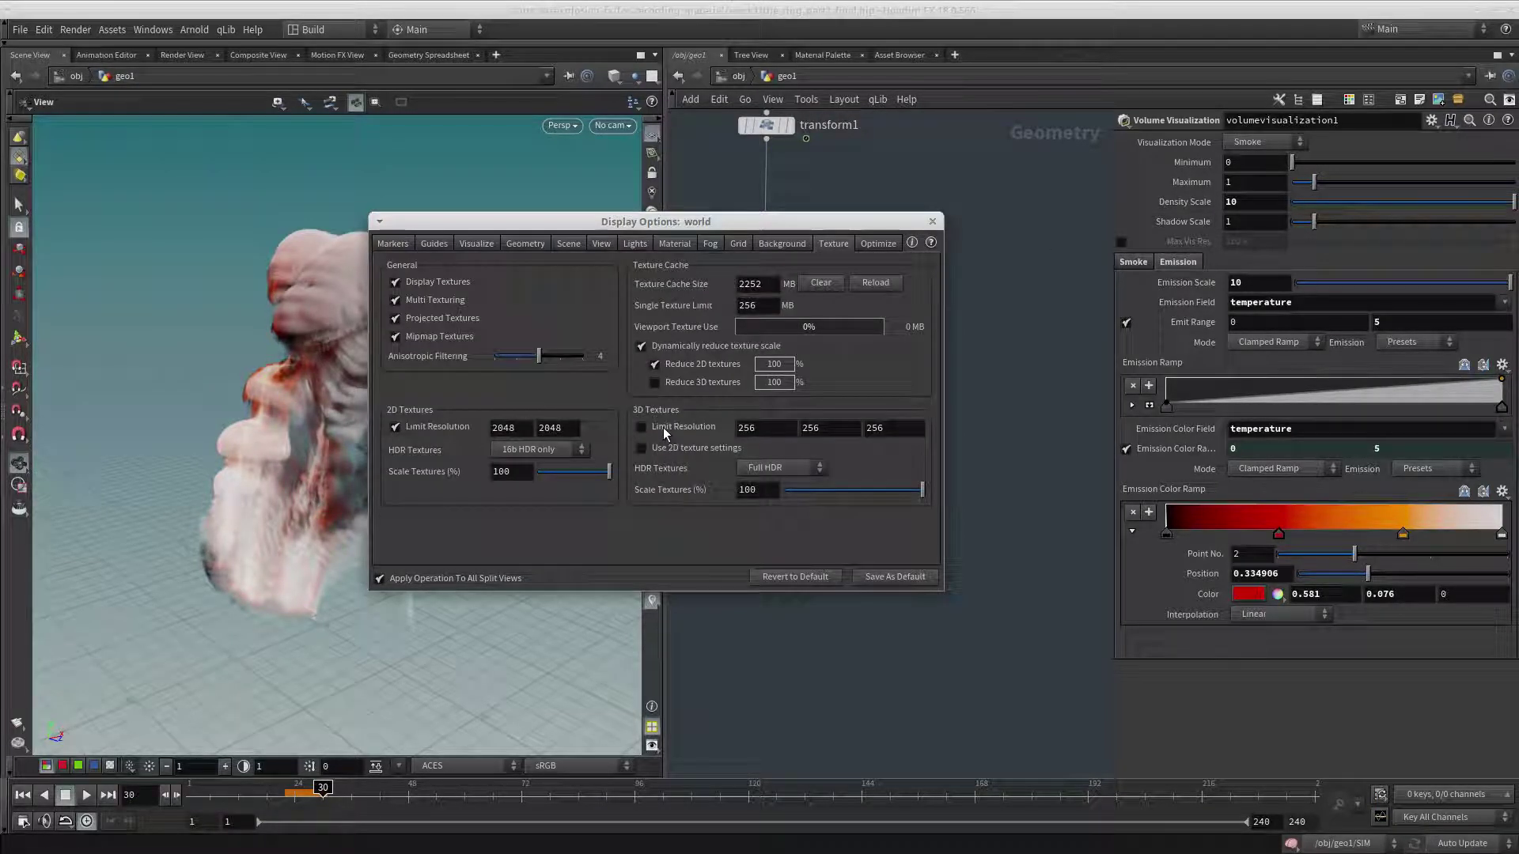
left_click(664, 431)
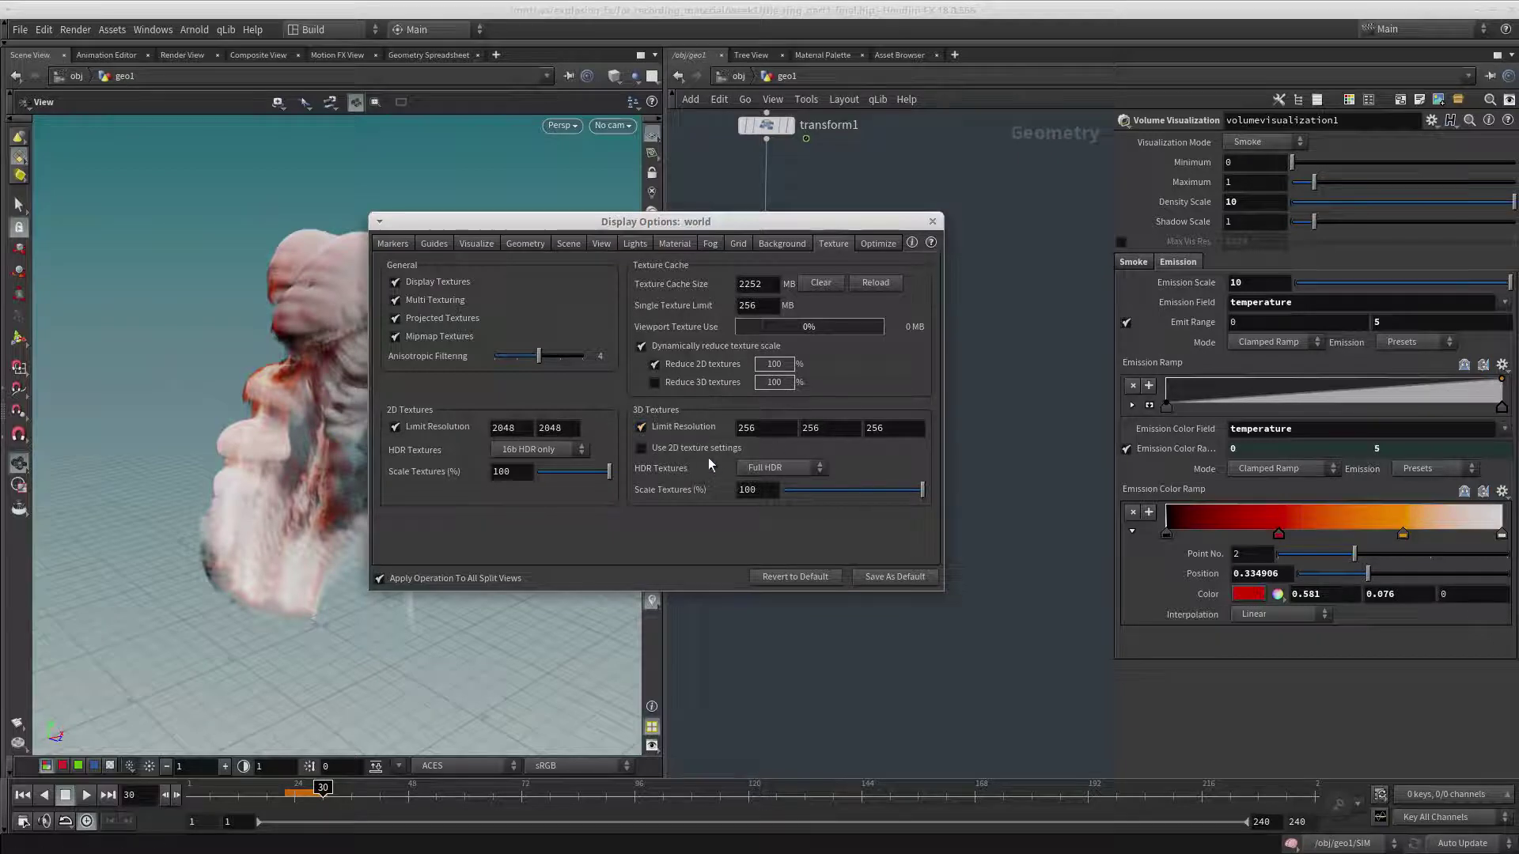
left_click(932, 220)
left_click(106, 54)
left_click(30, 54)
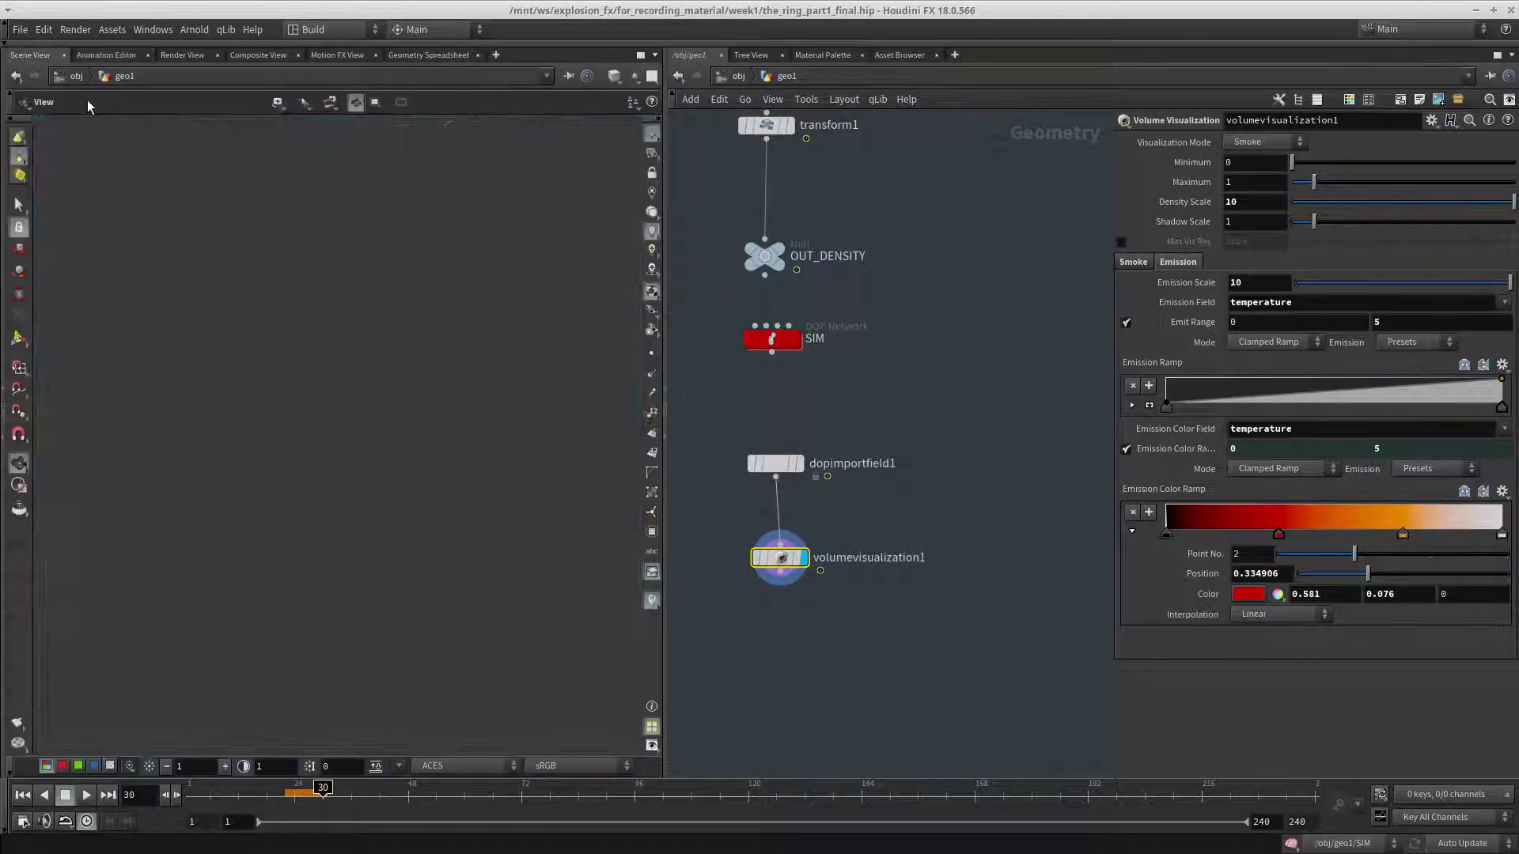
mouse_move(332, 506)
left_mouse_down()
mouse_move(422, 445)
mouse_move(336, 521)
left_mouse_up()
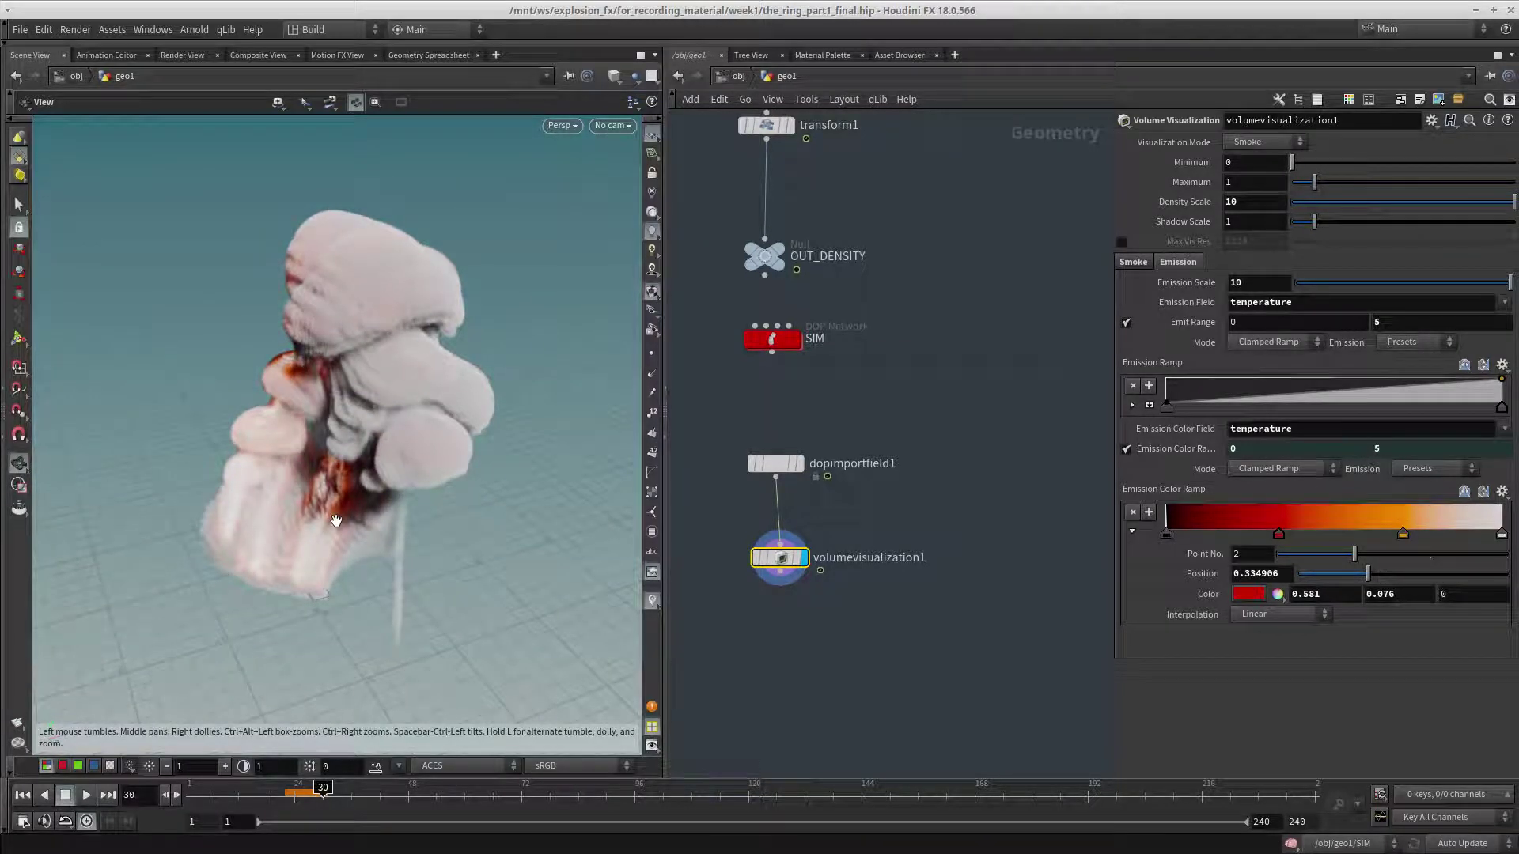
left_click_drag(336, 521, 448, 468)
Rearrange the network so that volumevisualization1 sits directly below dopimportfield1.
middle_click_drag(871, 649, 895, 569)
left_click_drag(820, 478, 974, 449)
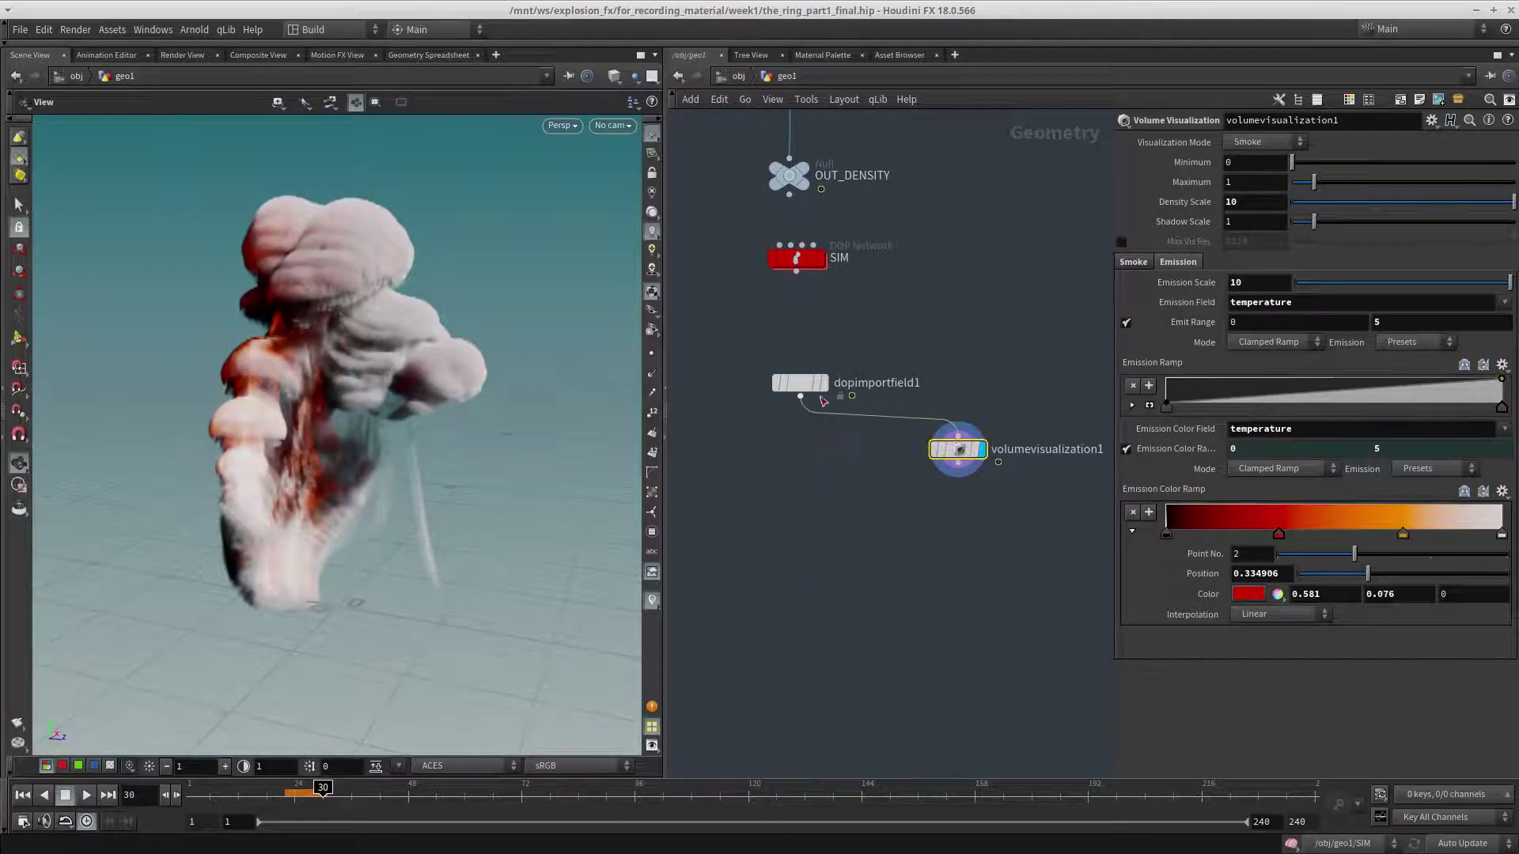
mouse_move(790, 386)
left_mouse_down()
mouse_move(781, 354)
mouse_move(780, 367)
left_mouse_up()
left_click_drag(972, 357, 931, 561)
left_click_drag(965, 451, 811, 467)
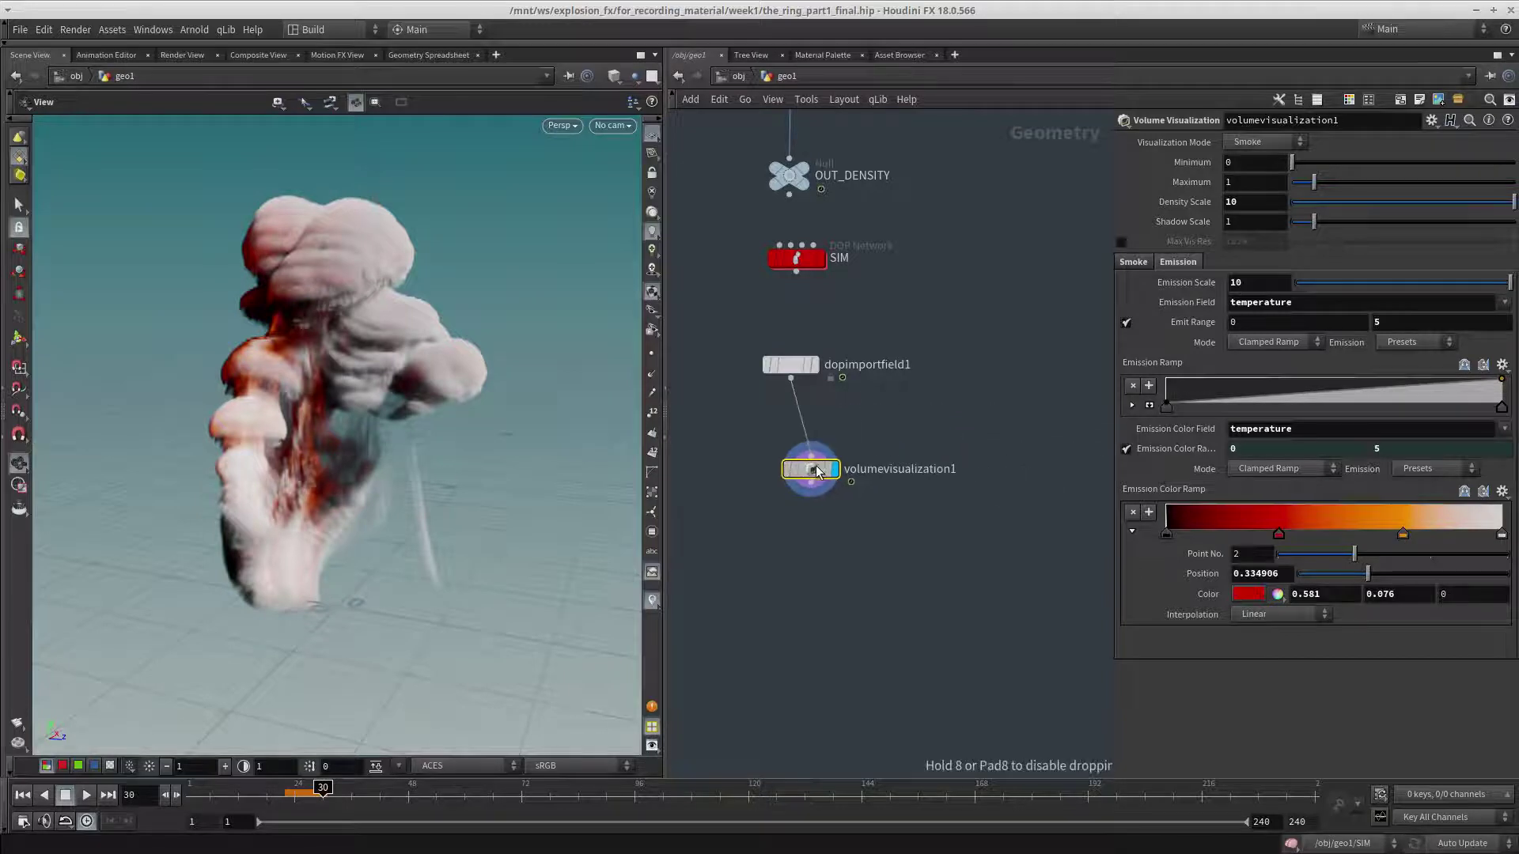
Go up to the object level and duplicate the distant light hlight1.
left_click_drag(396, 407, 443, 400)
scroll(367, 406, "down", 5)
mouse_move(908, 635)
middle_mouse_down()
mouse_move(884, 555)
mouse_move(894, 610)
middle_mouse_up()
key("u")
left_click_drag(894, 611, 728, 519)
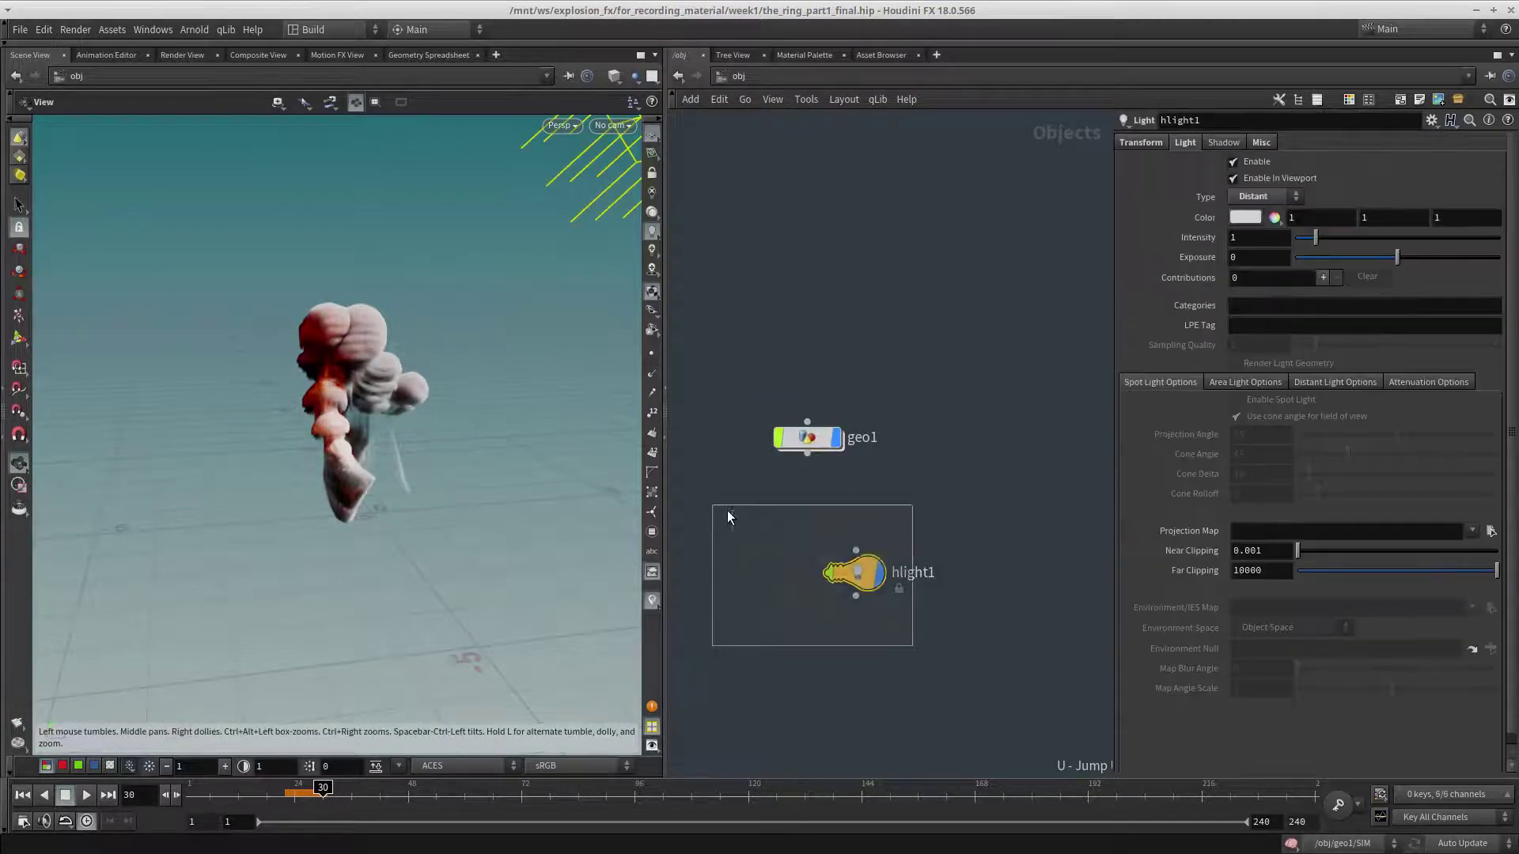
key("ctrl+c")
middle_click_drag(899, 768, 879, 614)
key("ctrl+v")
key("Return")
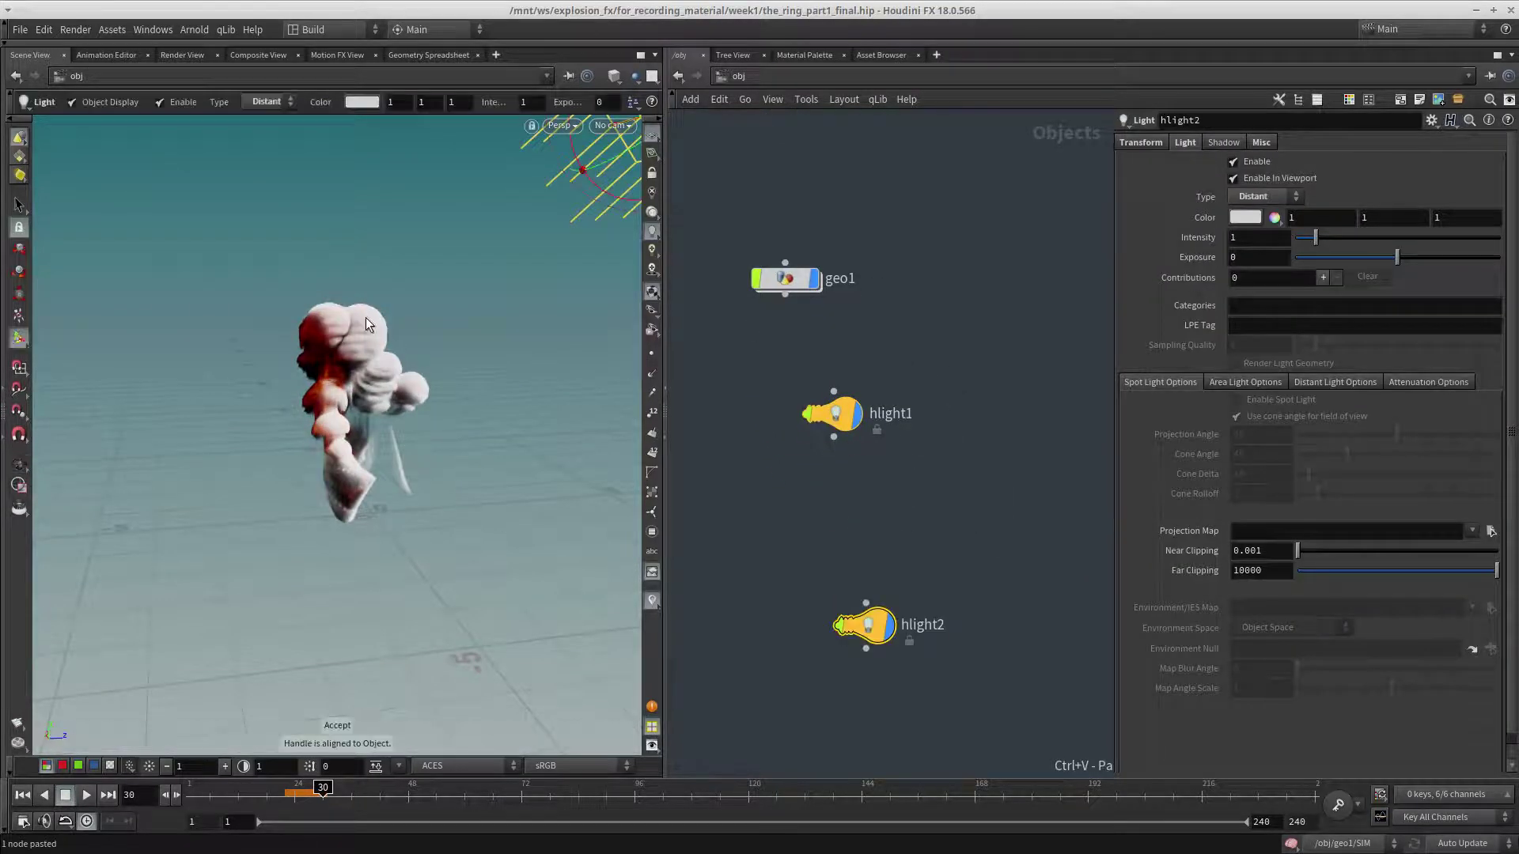
Move the light hlight2 to the opposite side of the smoke from hlight1 and aim it at the smoke.
scroll(321, 339, "down", 4)
key("t")
left_click_drag(506, 229, 155, 410)
key("r")
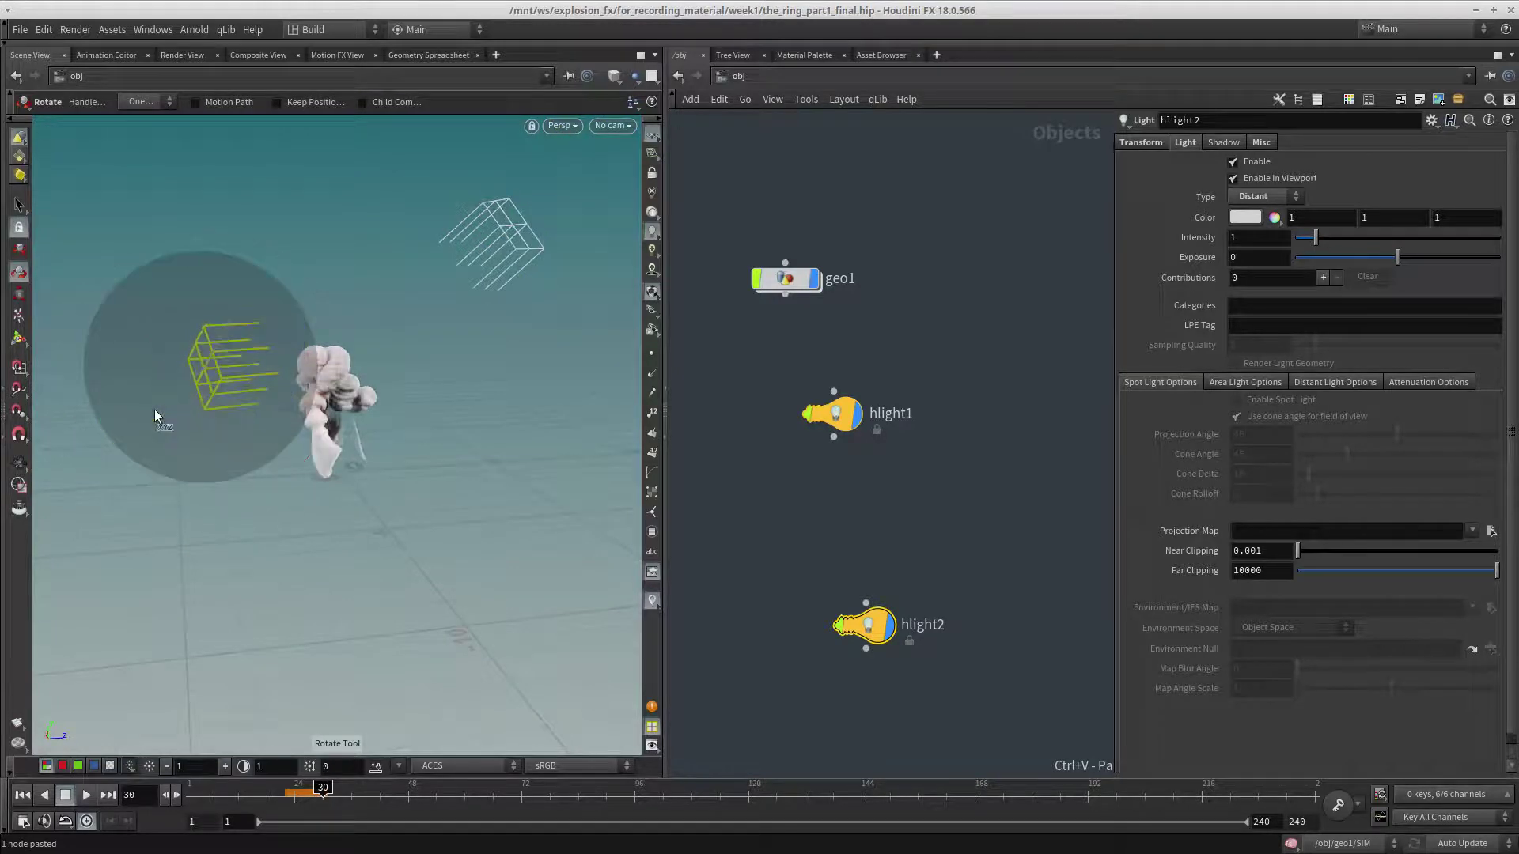
Tint hlight2 pale blue (0.595, 0.66925, 1), set its intensity to 0.3, and view the relit smoke.
left_click(1246, 218)
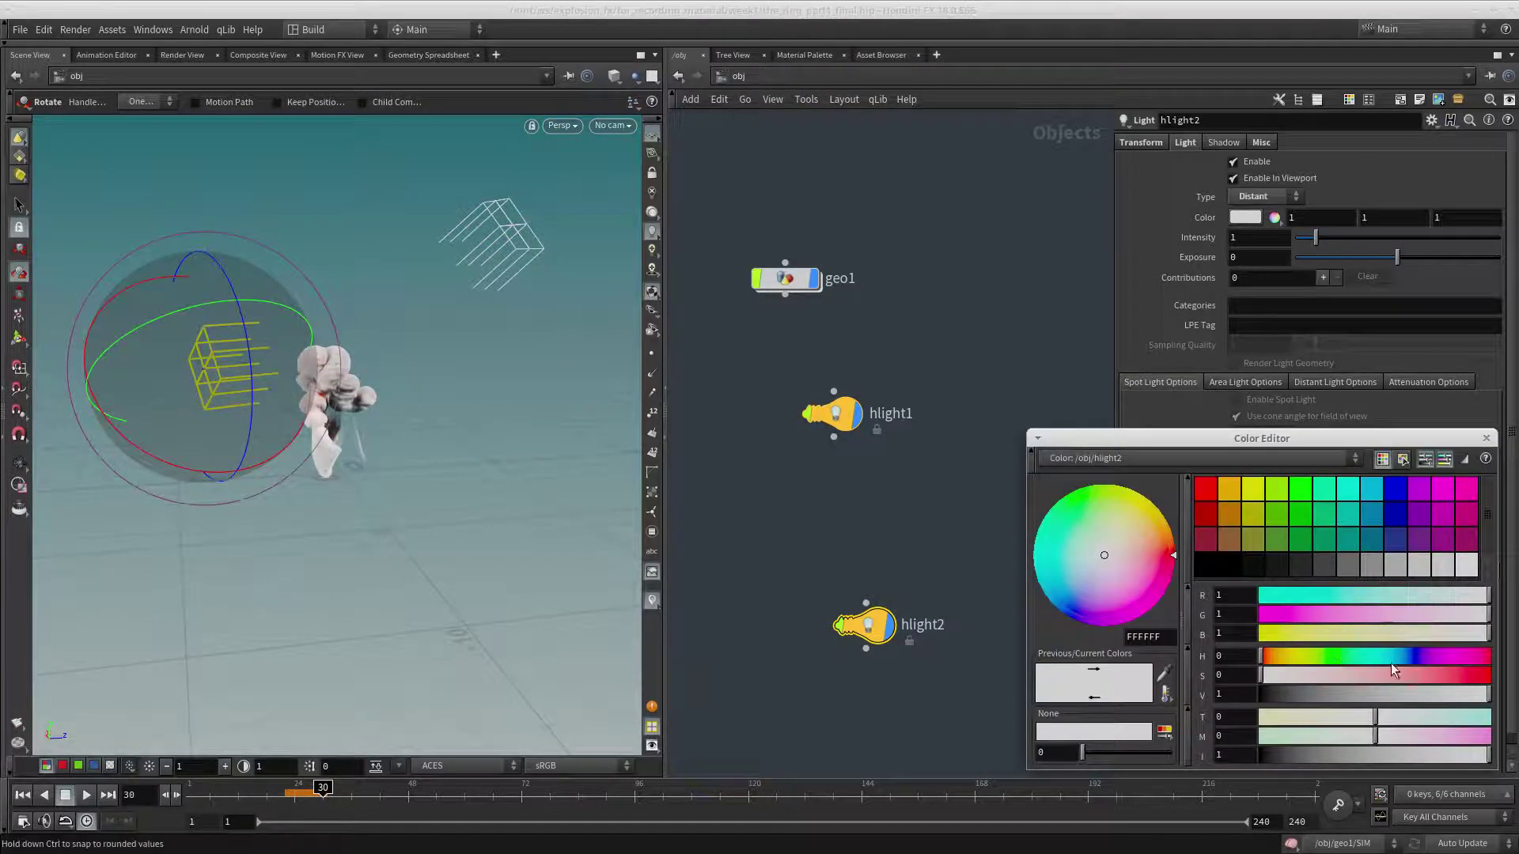
left_click_drag(1360, 681, 1351, 680)
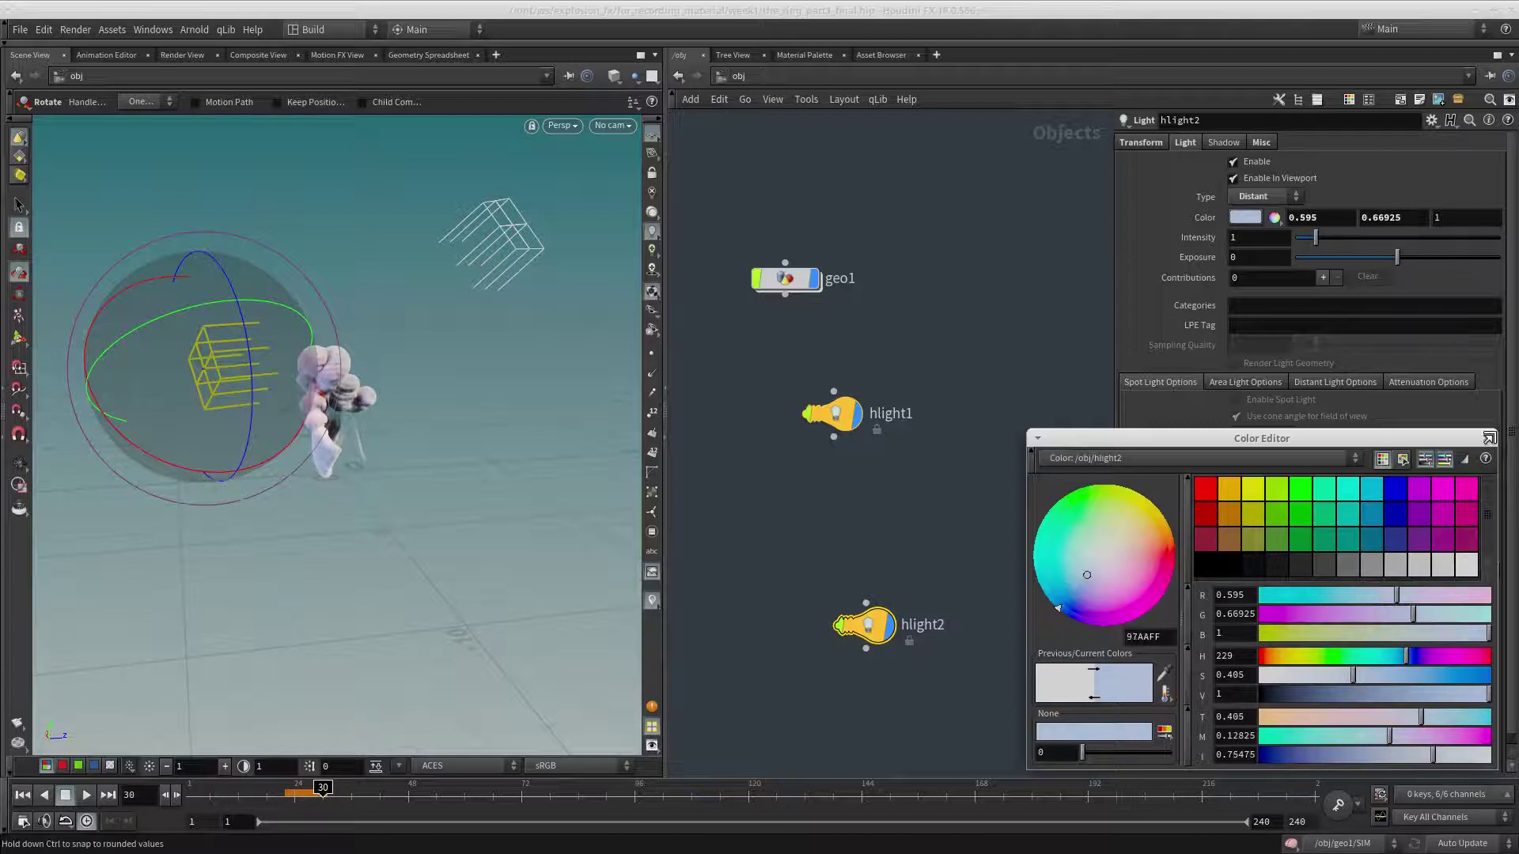
left_click(1486, 437)
type(".3")
key("Return")
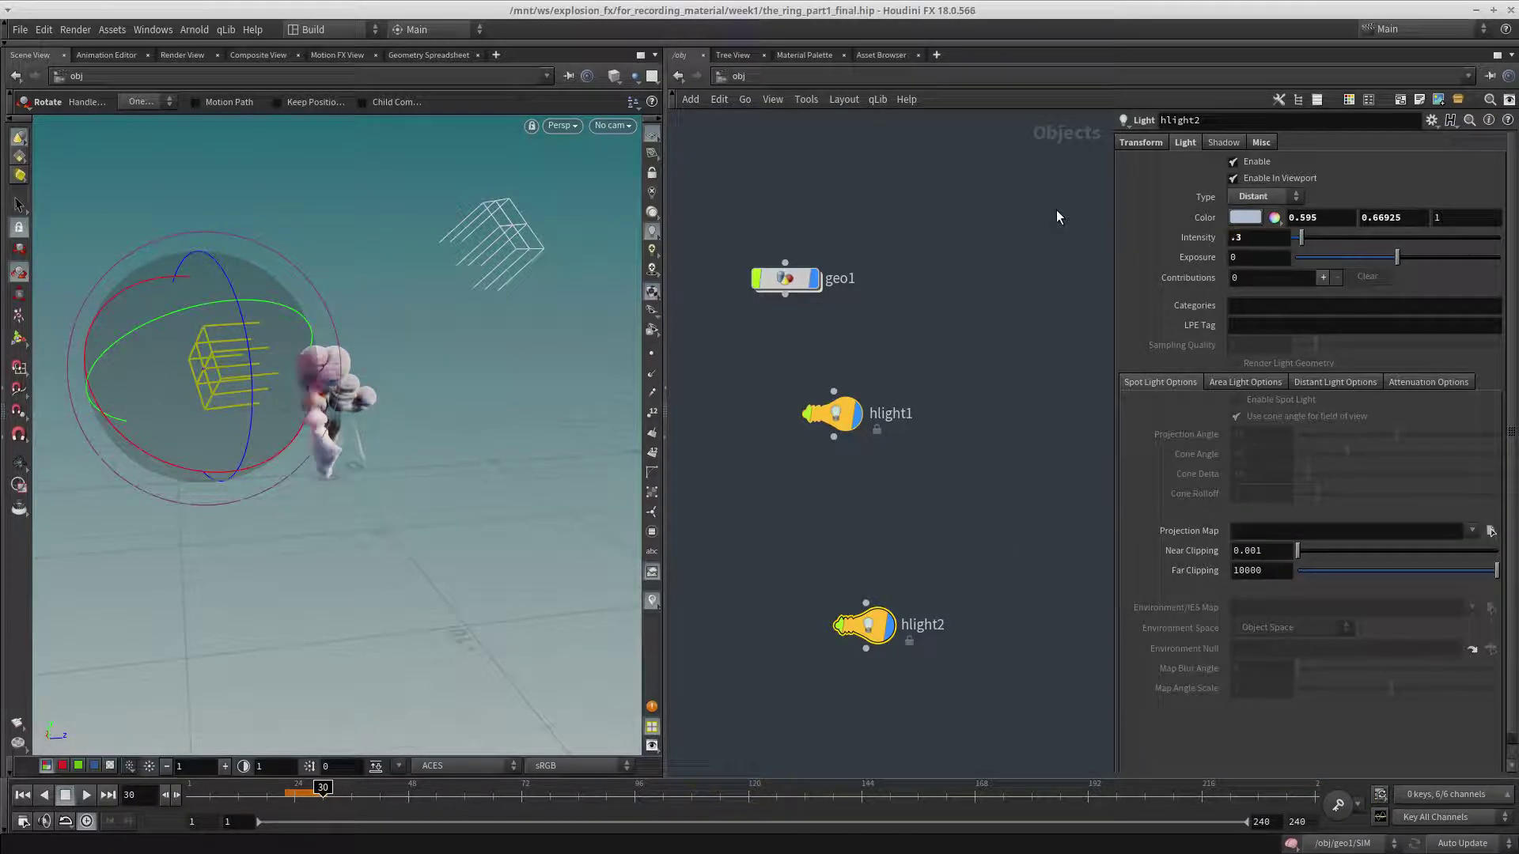
left_click(929, 518)
scroll(413, 414, "up", 6)
mouse_move(414, 414)
left_mouse_down("alt")
mouse_move(269, 426)
mouse_move(420, 407)
left_mouse_up("alt")
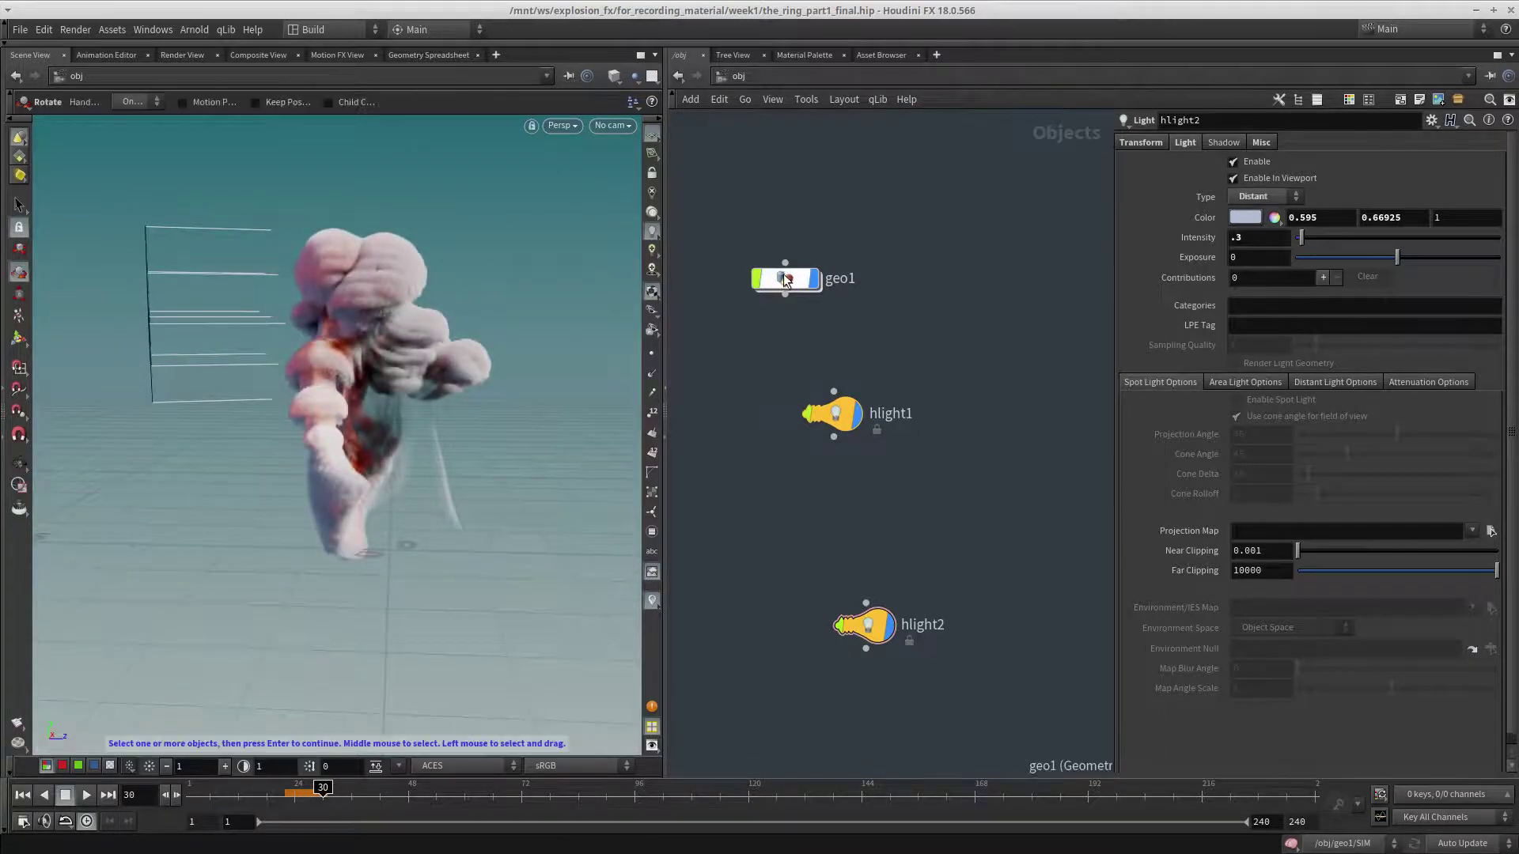
Inside geo1, add a ROP Geometry Output node and connect it to the output of dopimportfield1.
double_click(786, 280)
key("Tab")
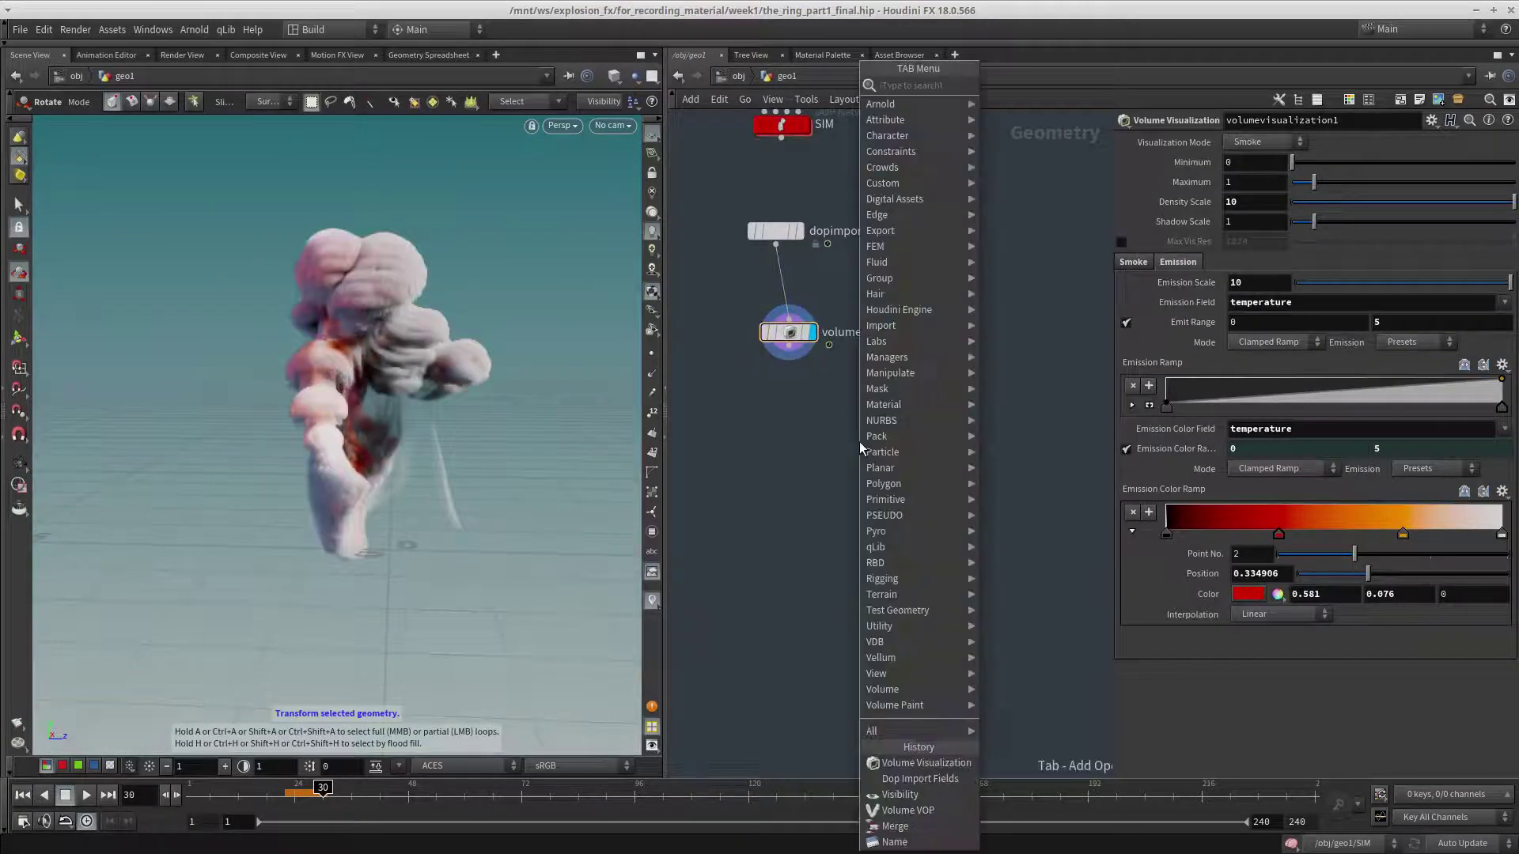
type("rop")
key("Down")
key("Down")
key("Down")
key("Up")
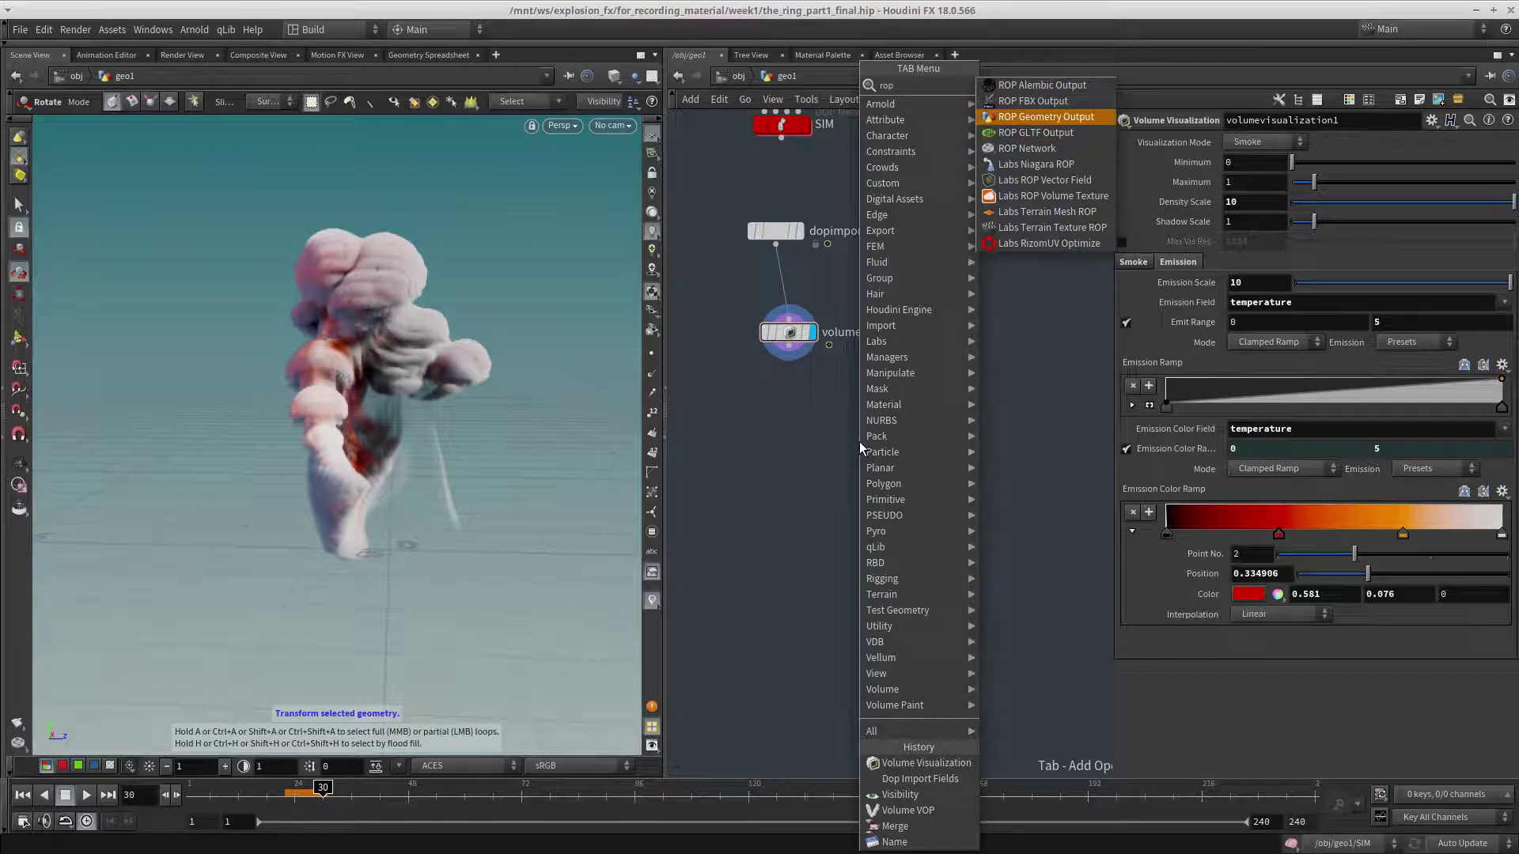
key("Return")
left_click(859, 441)
mouse_move(866, 441)
left_mouse_down()
mouse_move(930, 398)
mouse_move(775, 247)
left_mouse_up()
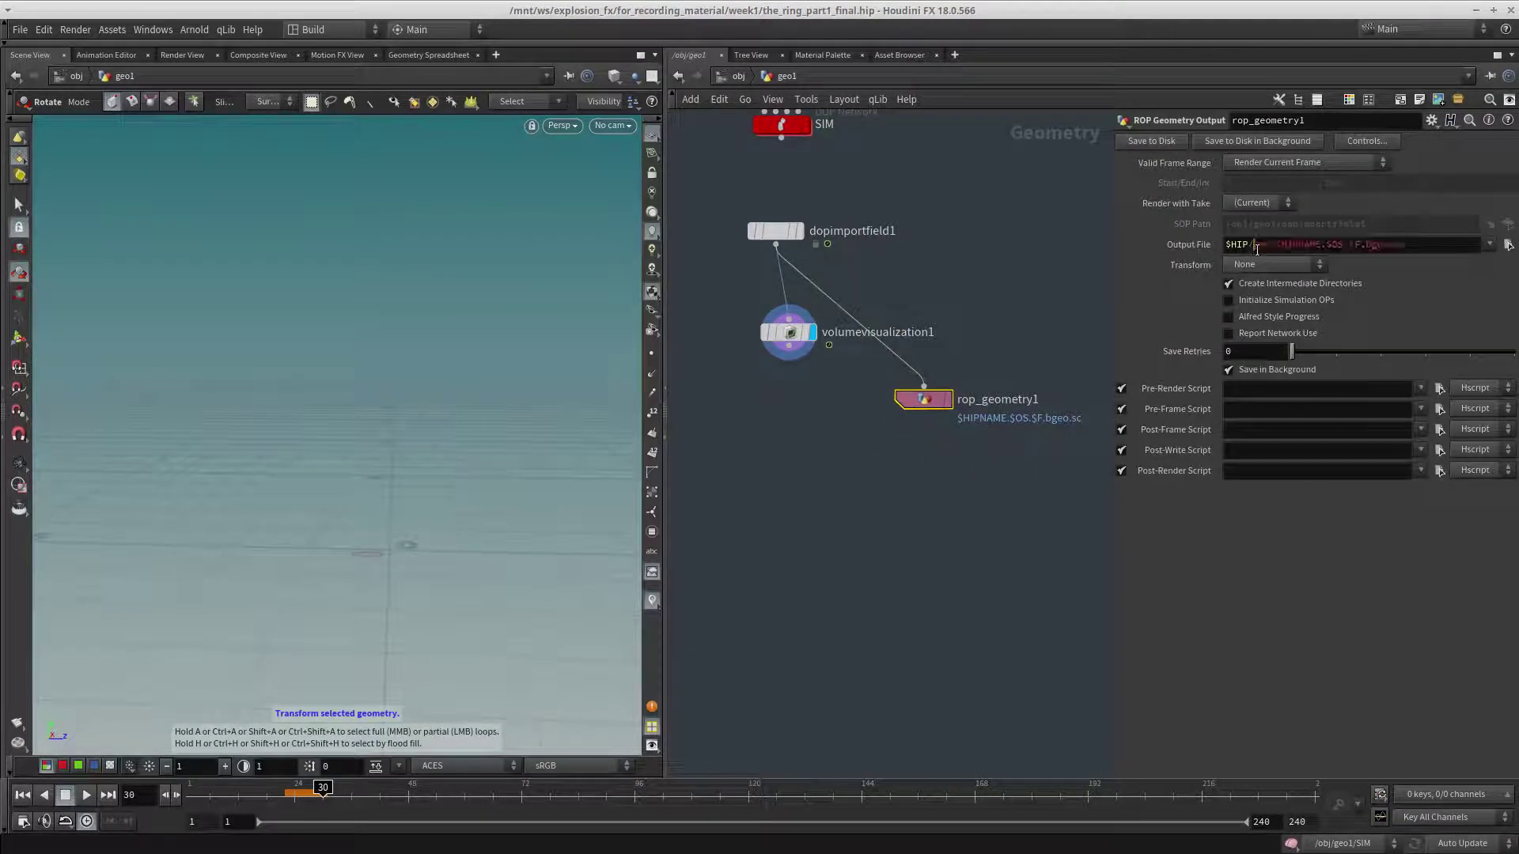
Change the folder of rop_geometry1's output file to $HIP/sim/live/ and remove the default file name before the bgeo.sc extension.
double_click(1260, 246)
type("cac")
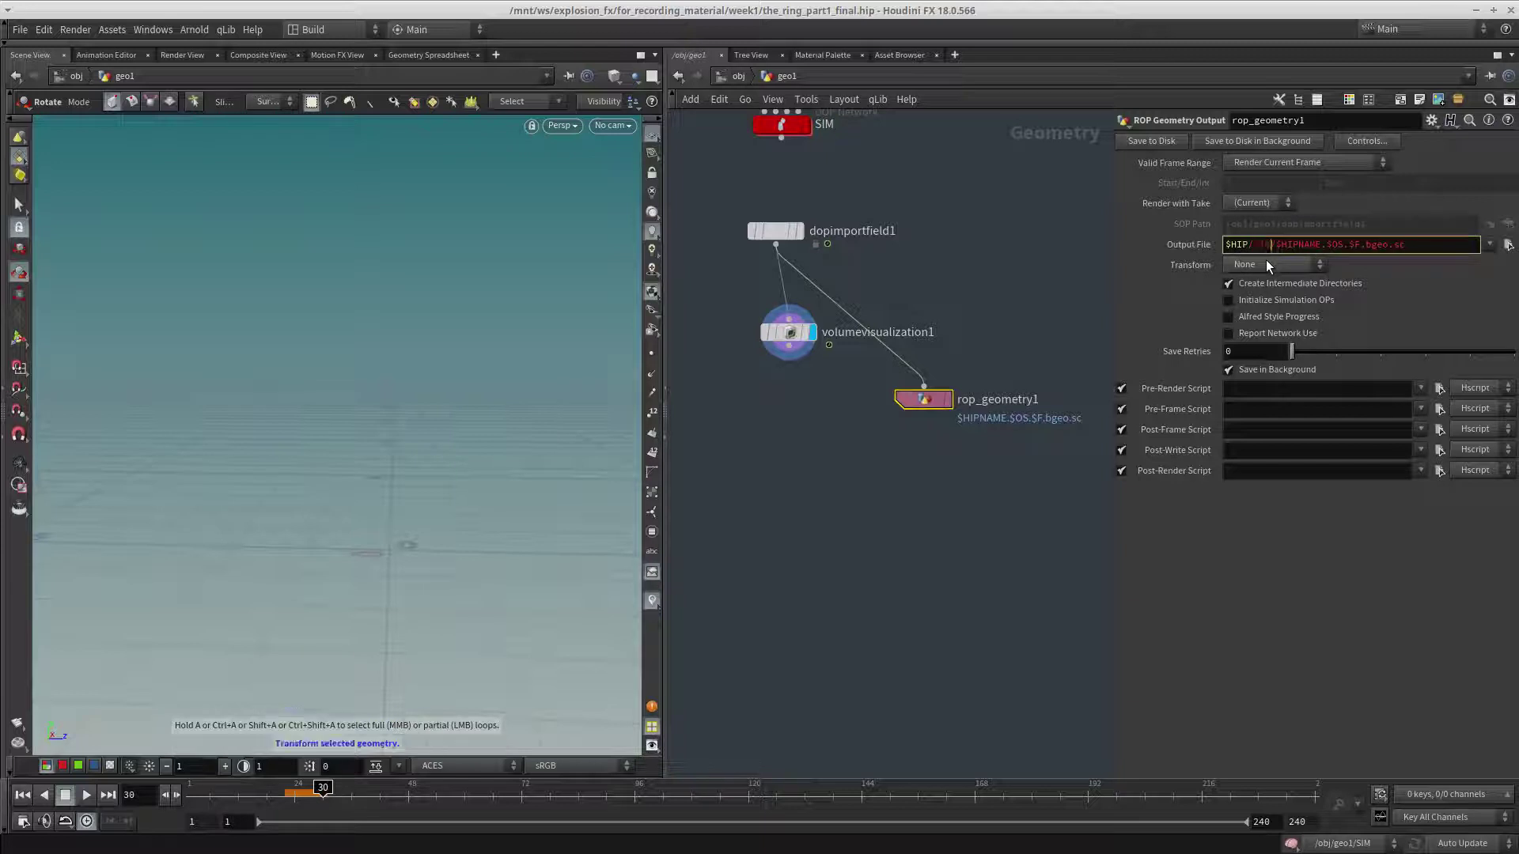
key("Right")
type("fire")
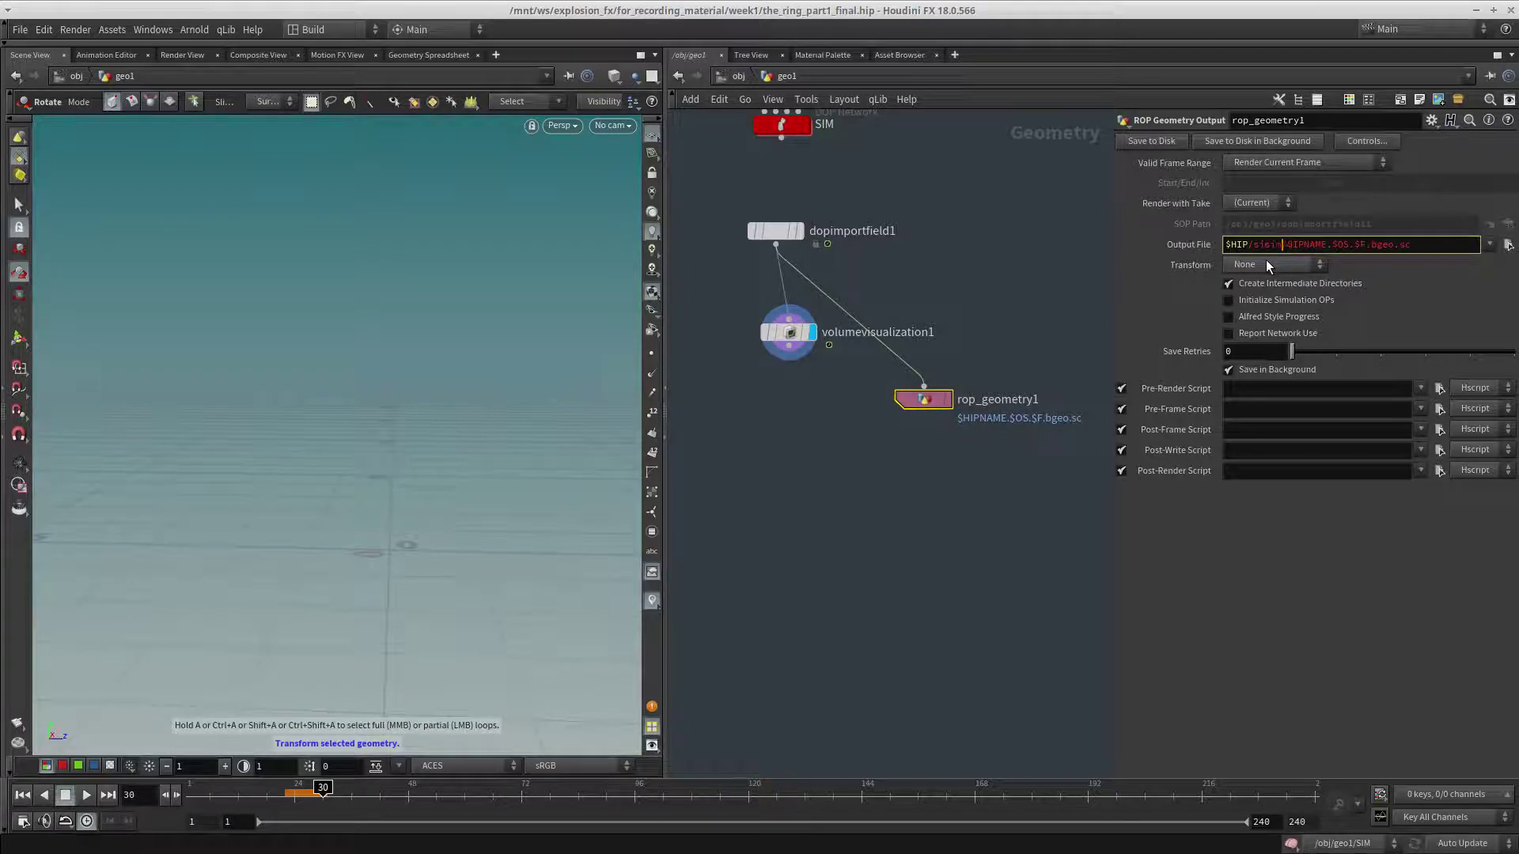
type("/")
key("Delete")
key("Delete")
key("Delete")
key("Delete")
key("Delete")
key("Delete")
key("Delete")
key("Delete")
key("Delete")
key("Delete")
key("Delete")
key("Delete")
key("Delete")
key("Delete")
key("Delete")
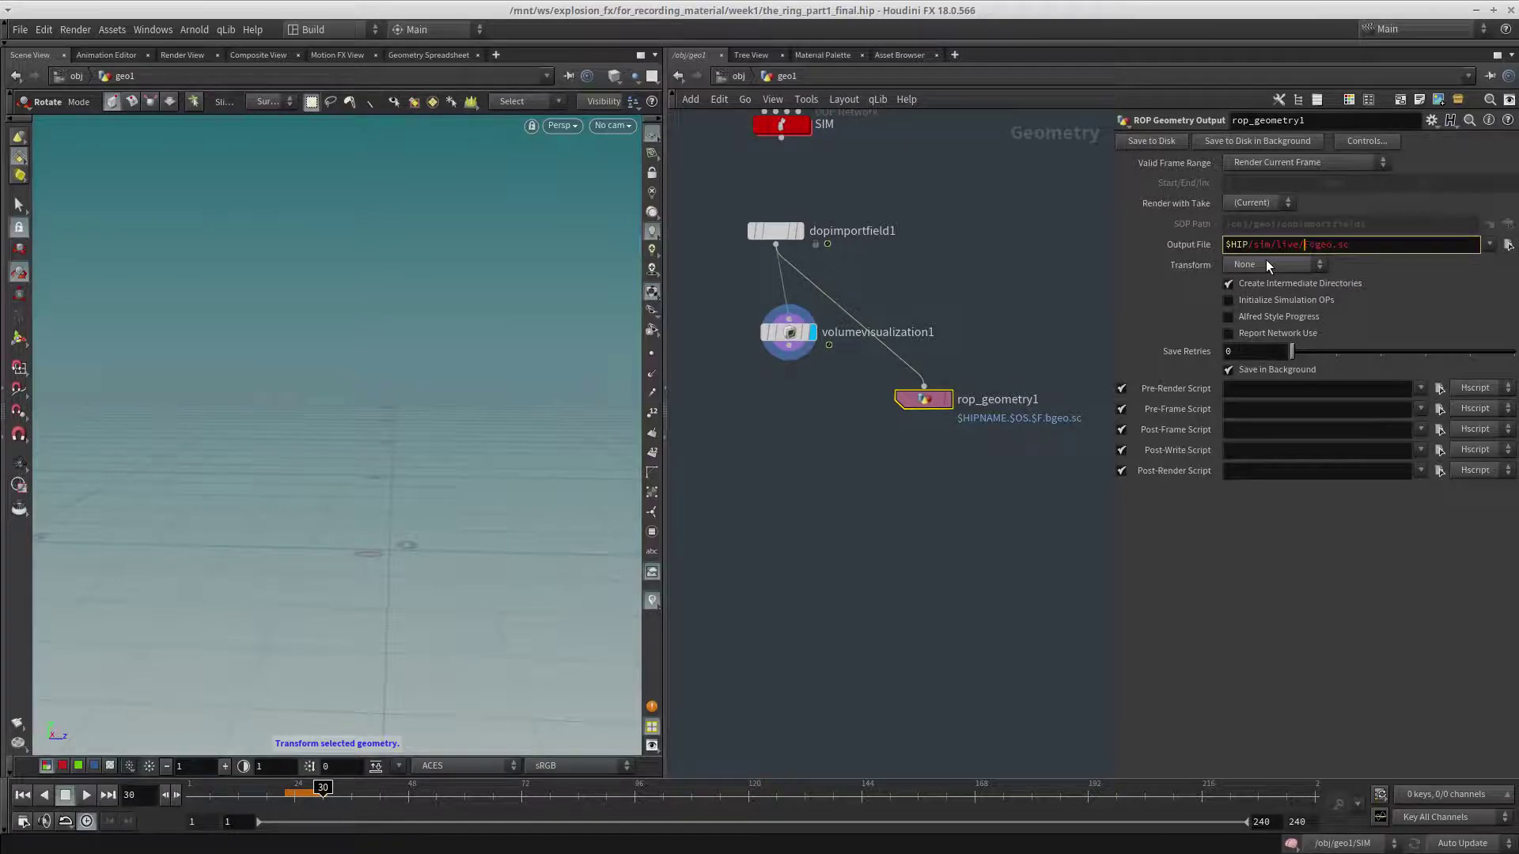
Name the output file ring.v1.$F.bgeo.sc so that each frame is saved under its own number.
type("test")
key("BackSpace")
key("BackSpace")
key("BackSpace")
key("BackSpace")
type("ring.v1")
key("Return")
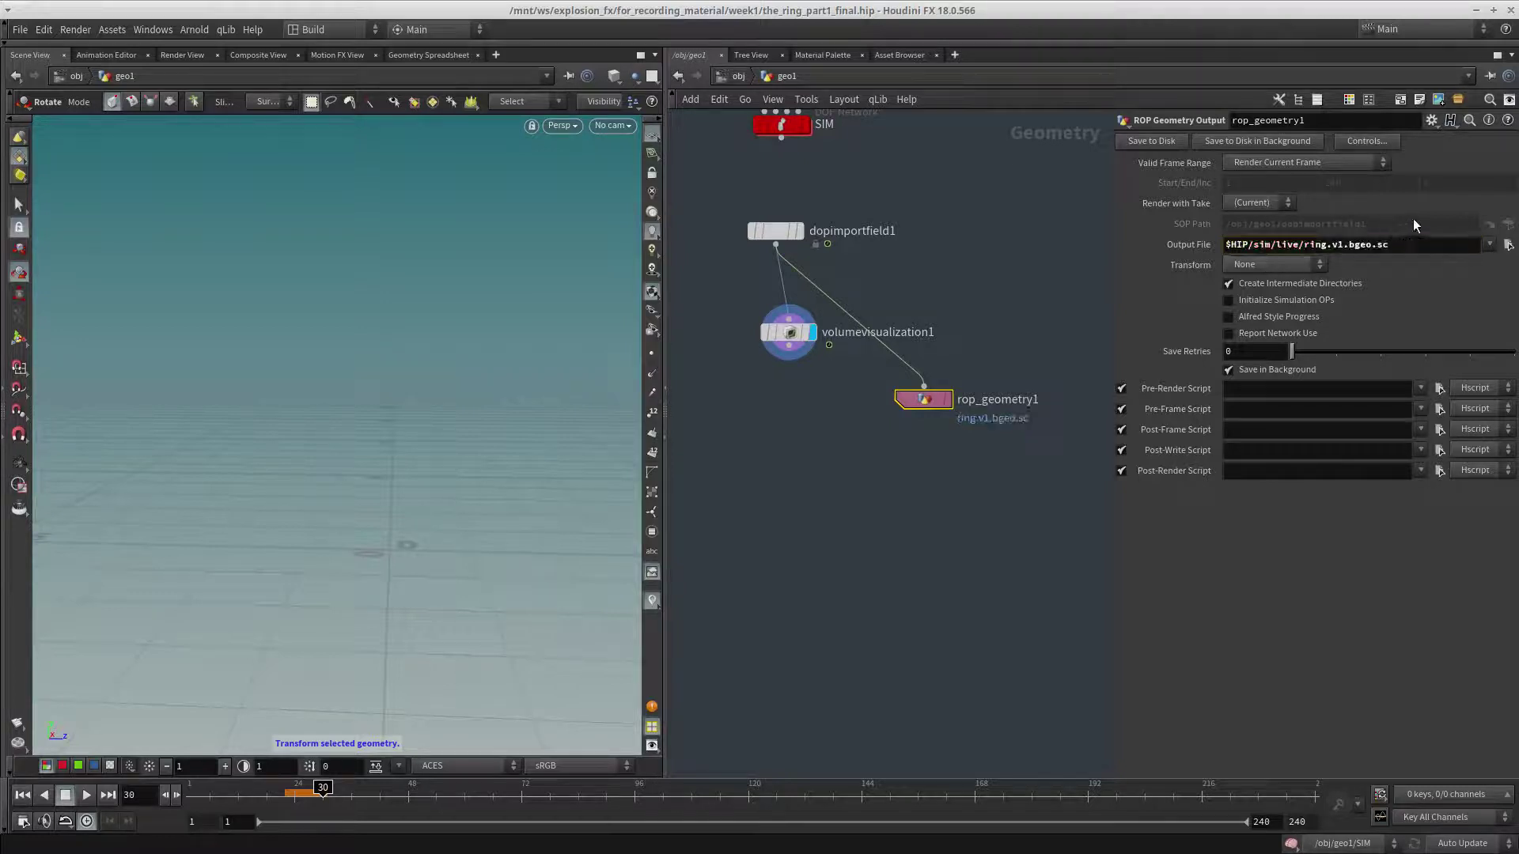
left_click(1342, 245)
type(".$")
type("F")
key("Return")
Switch rop_geometry1 to rendering a frame range, delete the range's channels, and set the end frame to 60.
left_click(1289, 164)
left_click(1266, 179)
right_click(1162, 185)
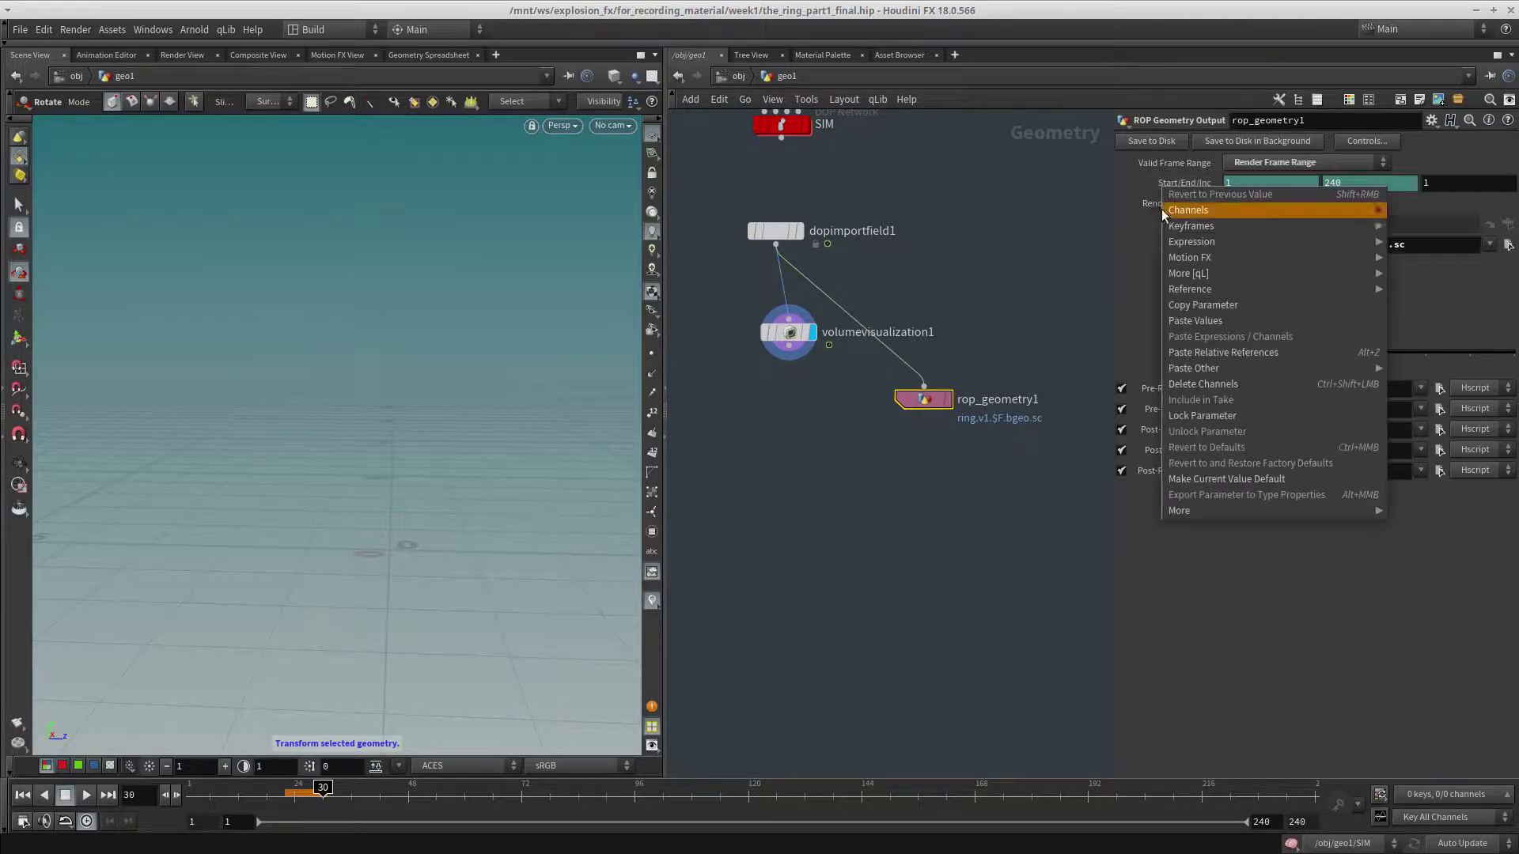
left_click(1198, 383)
type("60")
key("Return")
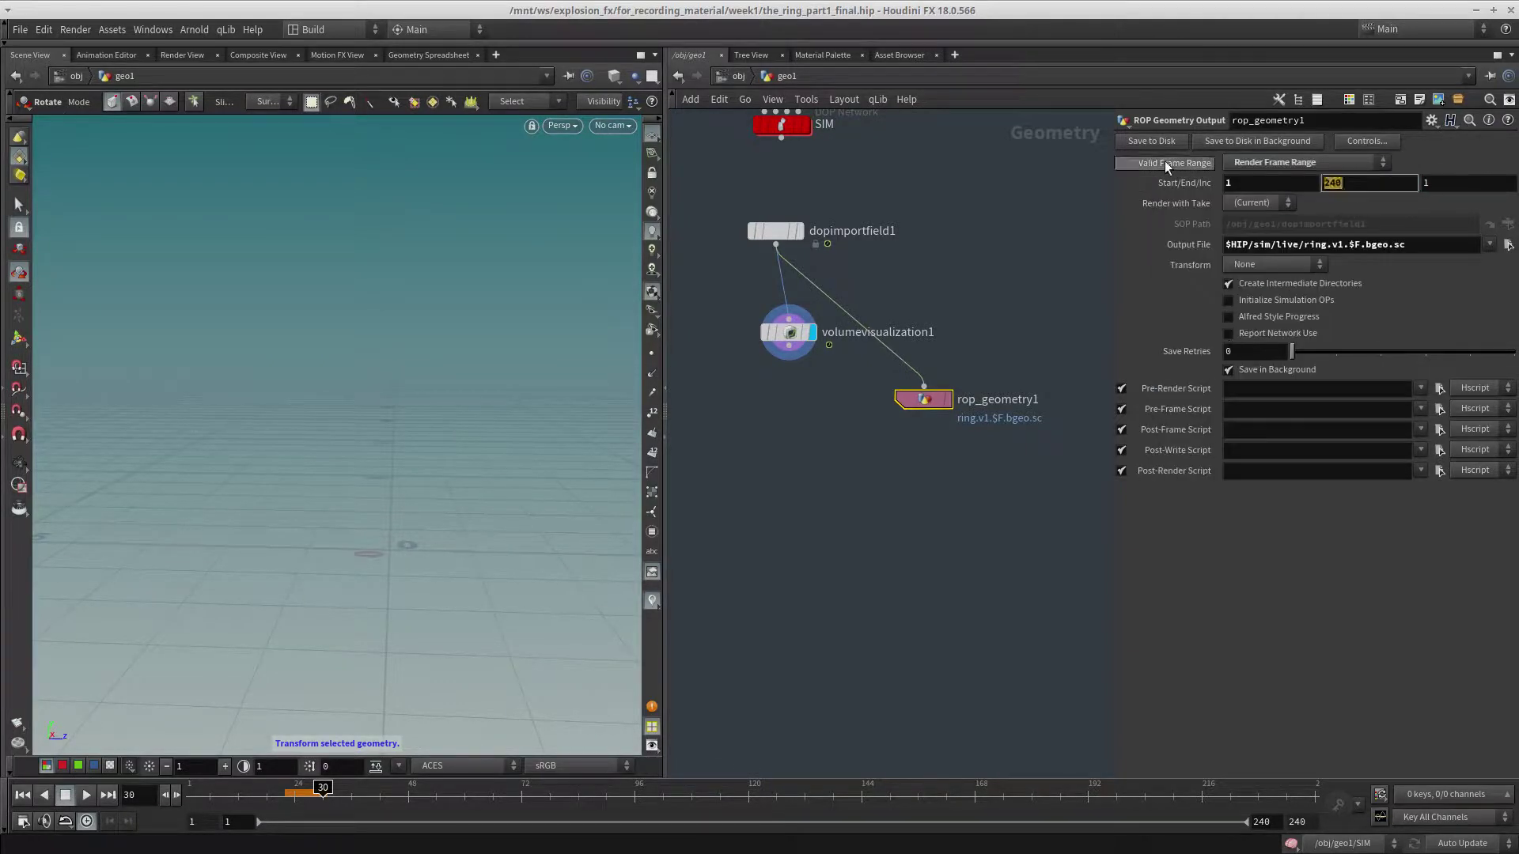
Check the cache settings of the SIM network, and start saving the frame range of rop_geometry1 to disk.
middle_click_drag(940, 478, 926, 613)
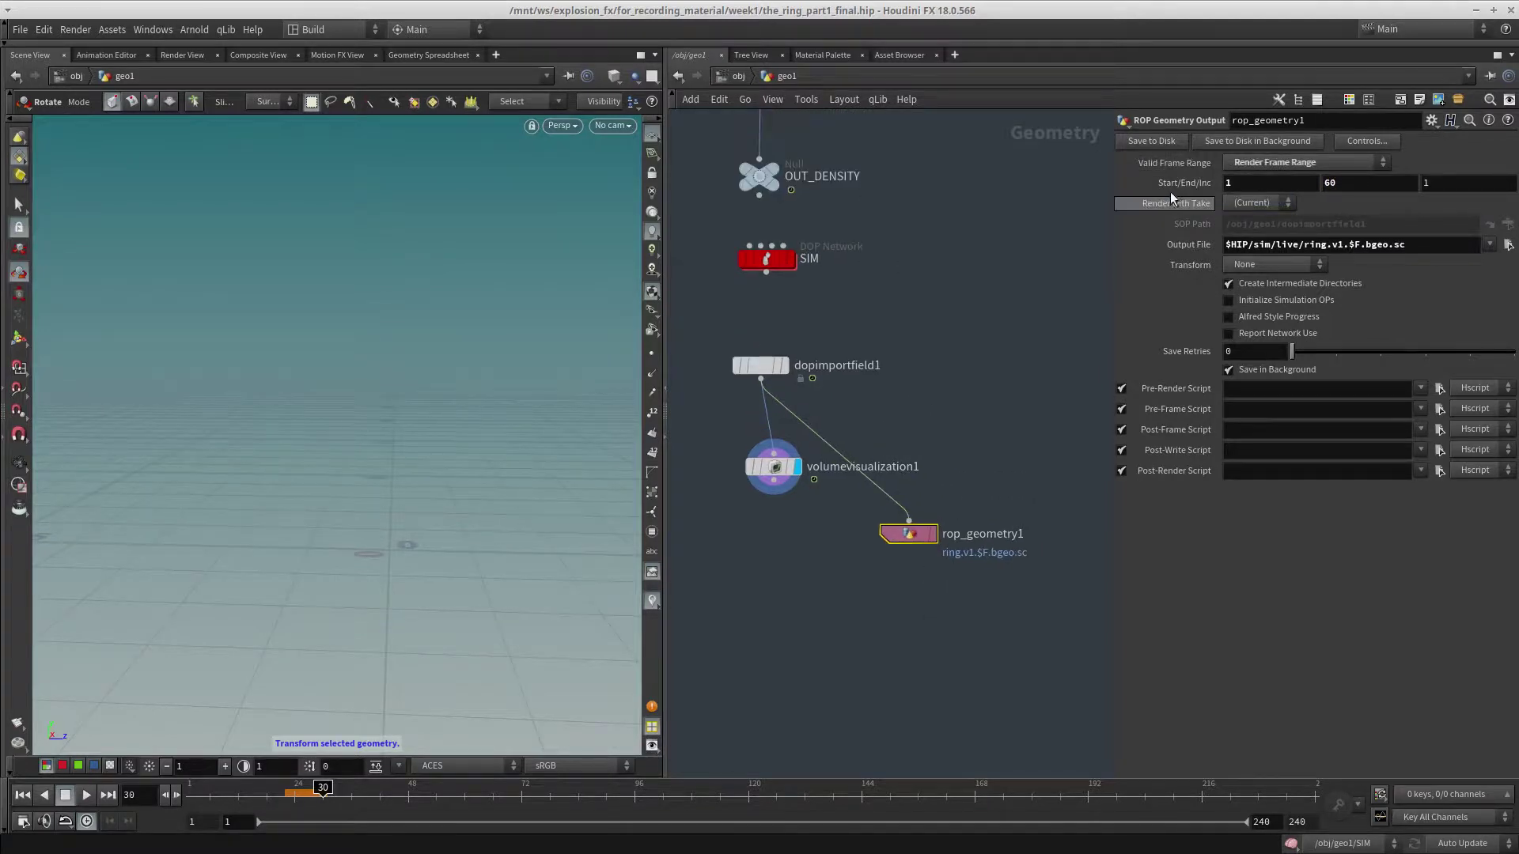
left_click(766, 259)
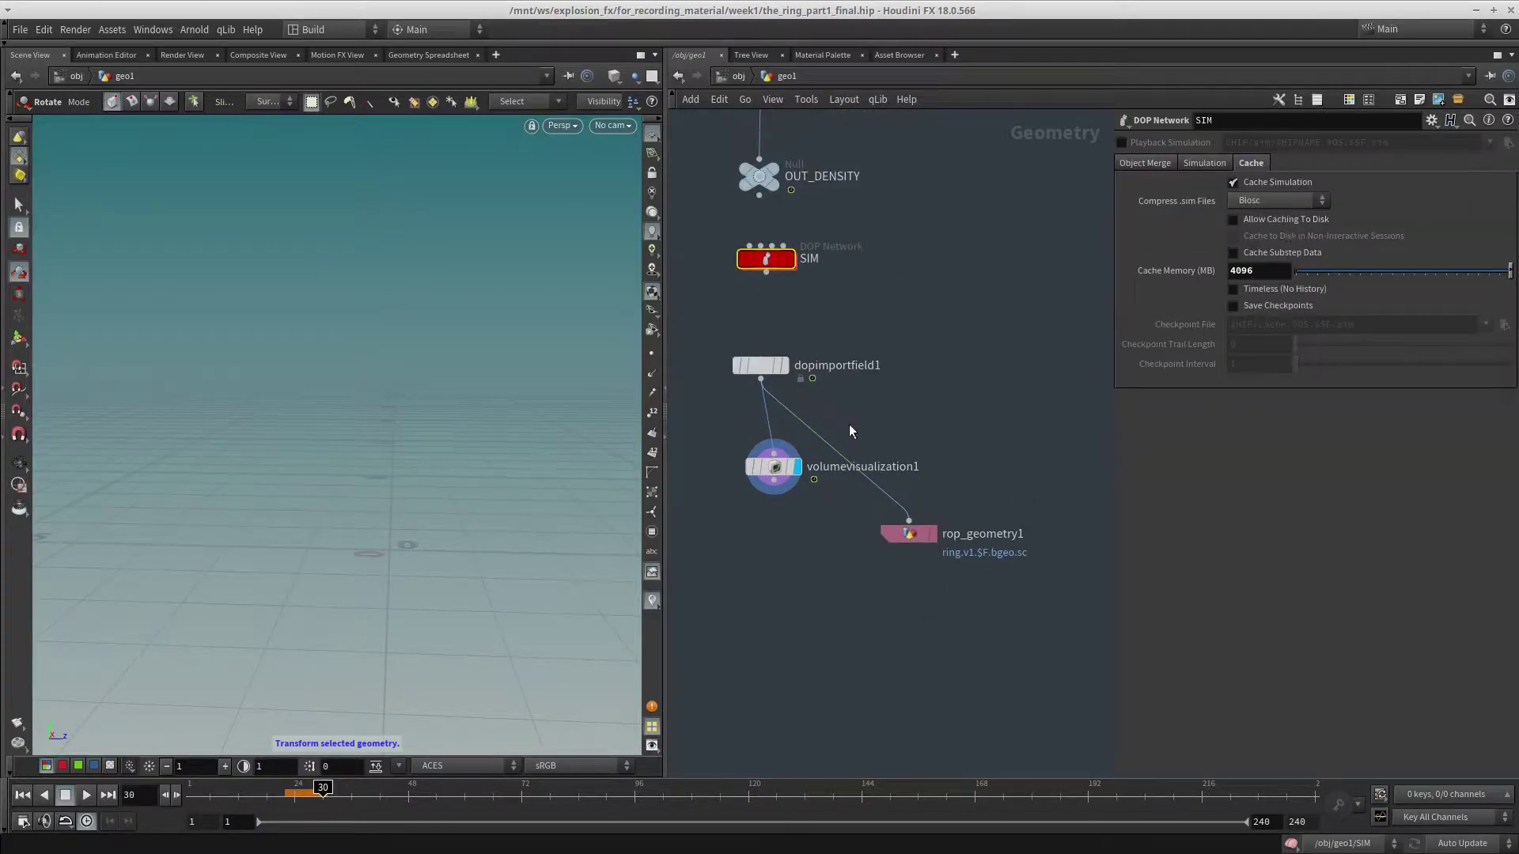
left_click(903, 534)
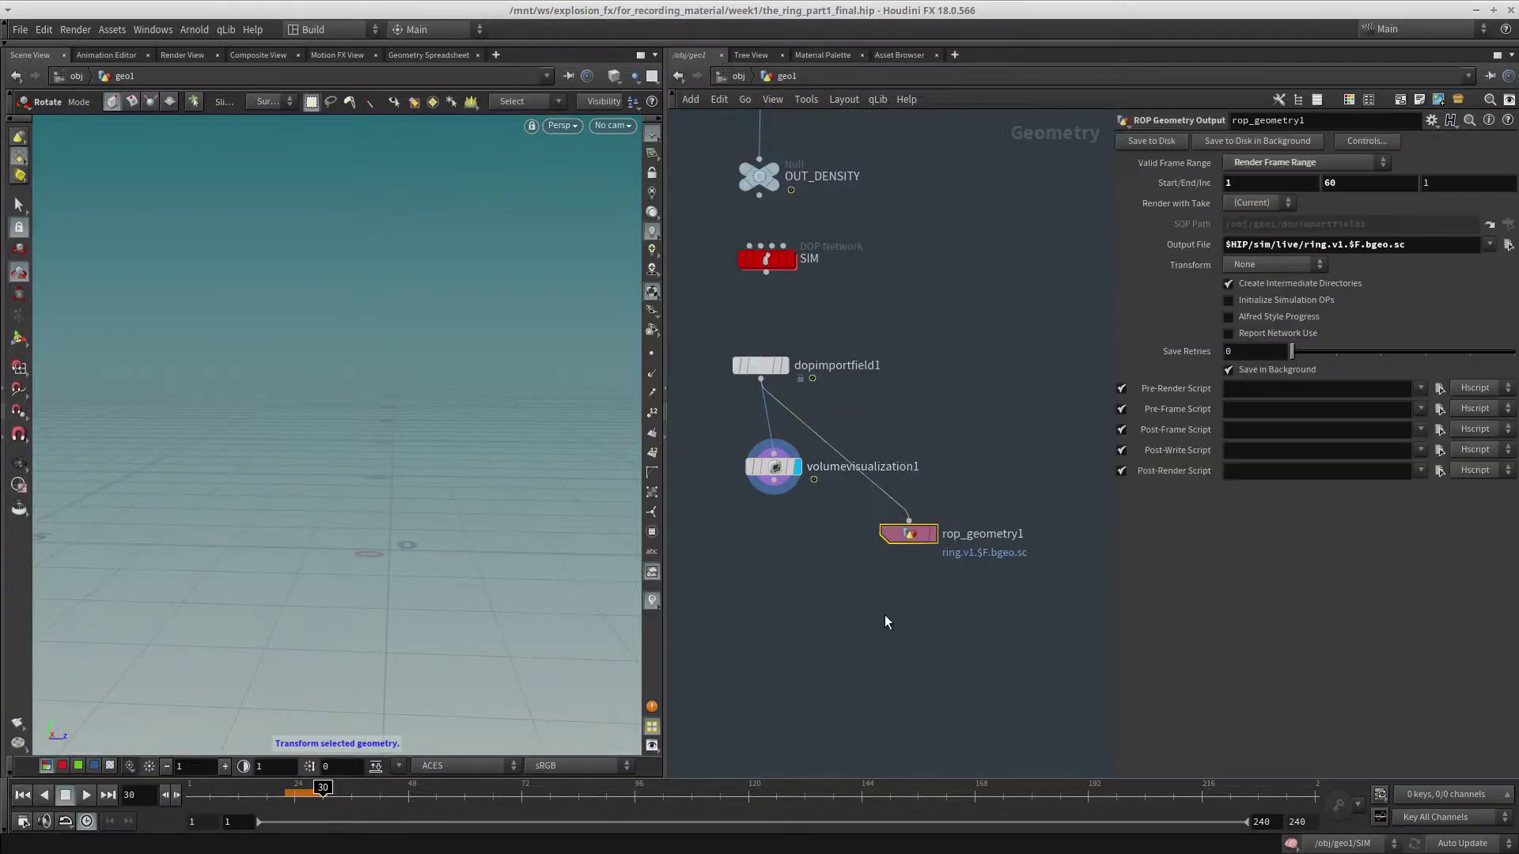
left_click(1151, 141)
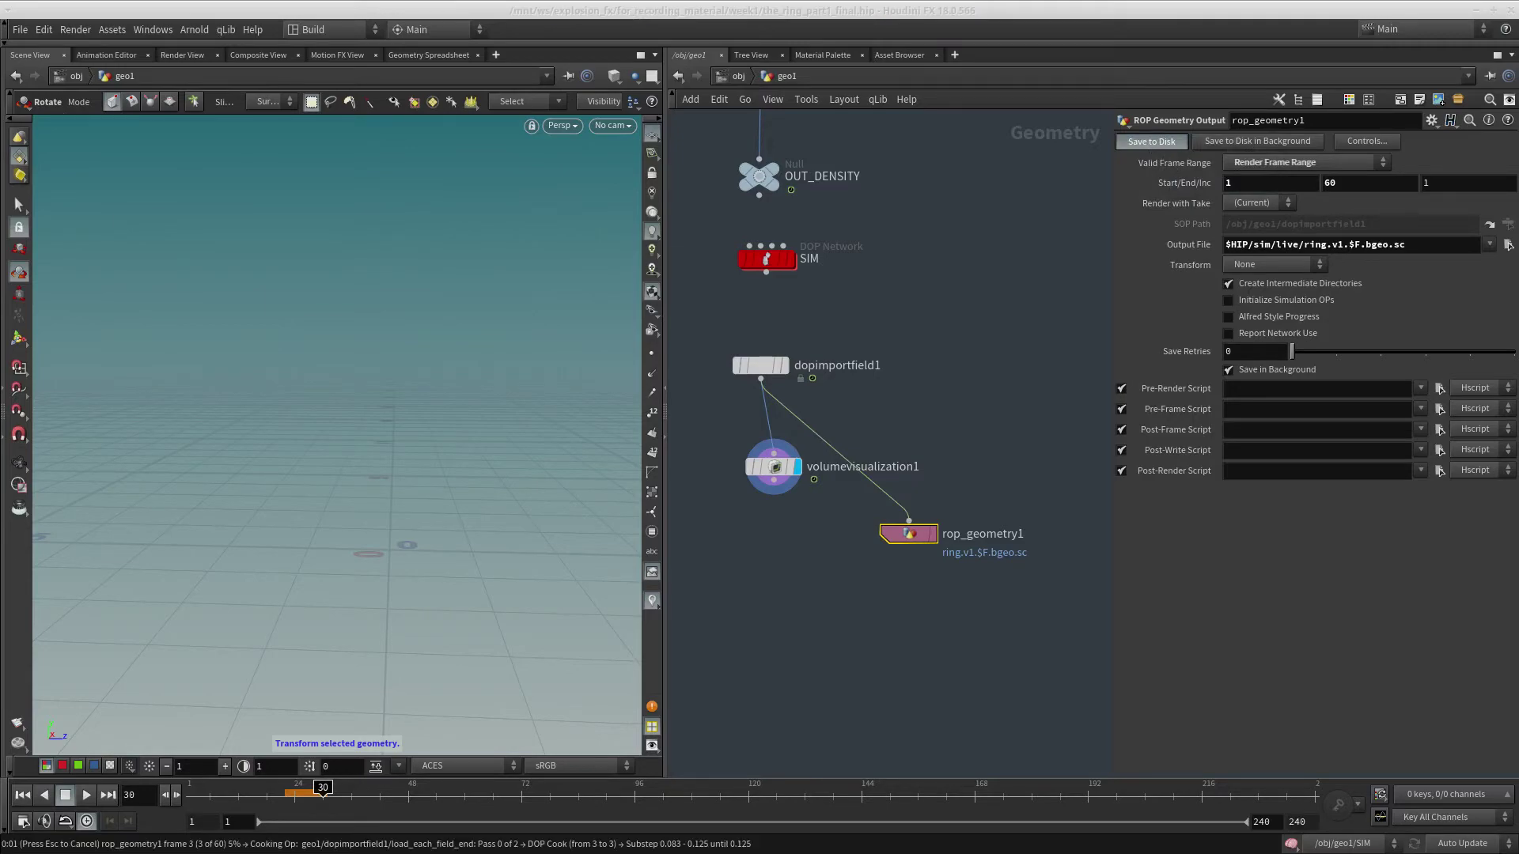